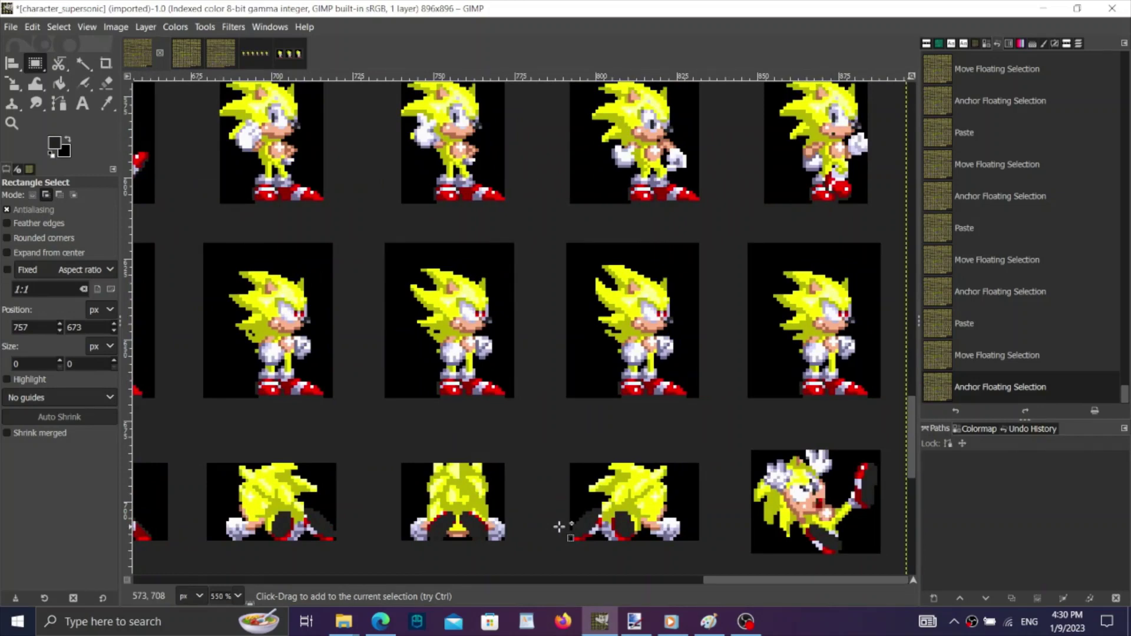
Copy the 40 × 49 px standing frame at 511, 619 and discard the rectangular selection.
{"action": "scroll", "coordinate": [558, 526], "scroll_direction": "left", "scroll_amount": 10}
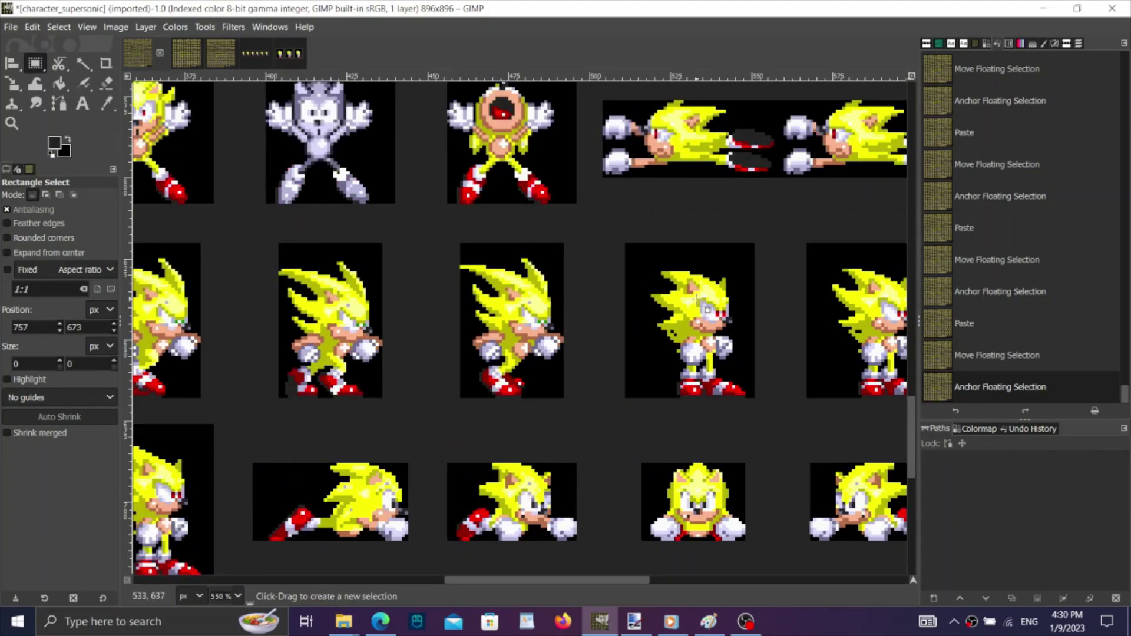
{"action": "scroll", "coordinate": [702, 301], "scroll_direction": "up", "scroll_amount": 2}
{"action": "left_click_drag", "start_coordinate": [573, 221], "coordinate": [762, 450]}
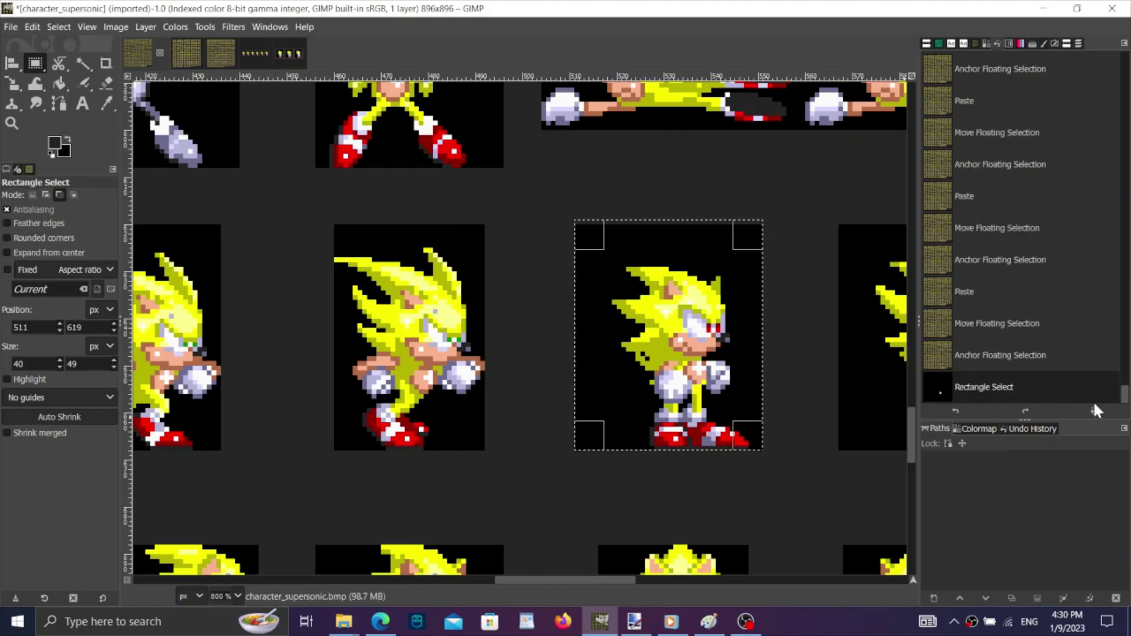
{"action": "left_click", "coordinate": [1032, 364]}
{"action": "scroll", "coordinate": [654, 430], "scroll_direction": "right", "scroll_amount": 8}
{"action": "scroll", "coordinate": [807, 384], "scroll_direction": "up", "scroll_amount": 1}
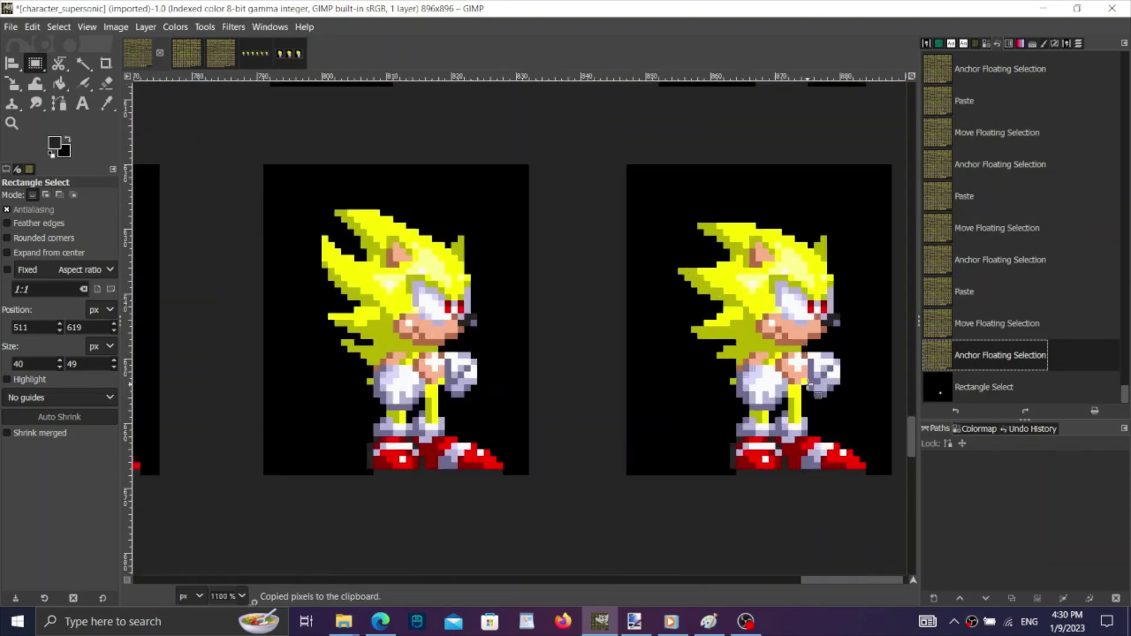
{"action": "scroll", "coordinate": [778, 379], "scroll_direction": "down", "scroll_amount": 1}
{"action": "scroll", "coordinate": [803, 373], "scroll_direction": "up", "scroll_amount": 3}
{"action": "scroll", "coordinate": [757, 403], "scroll_direction": "down", "scroll_amount": 1}
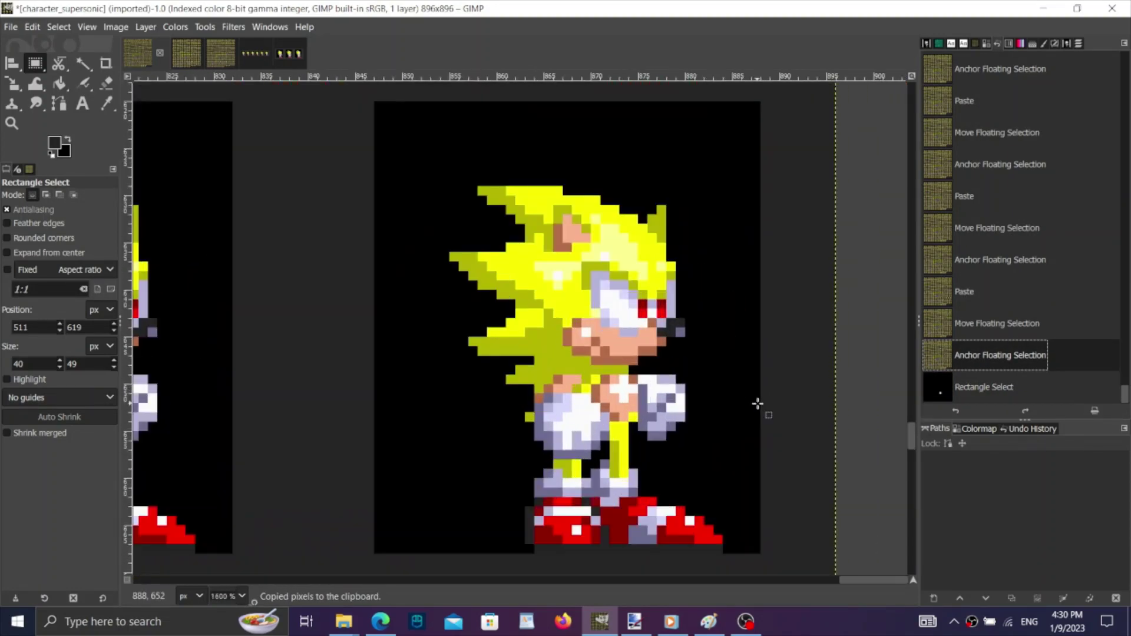
{"action": "key", "text": "ctrl+v"}
{"action": "left_click", "coordinate": [984, 355]}
{"action": "scroll", "coordinate": [733, 367], "scroll_direction": "up", "scroll_amount": 1}
{"action": "key", "text": "ctrl+v"}
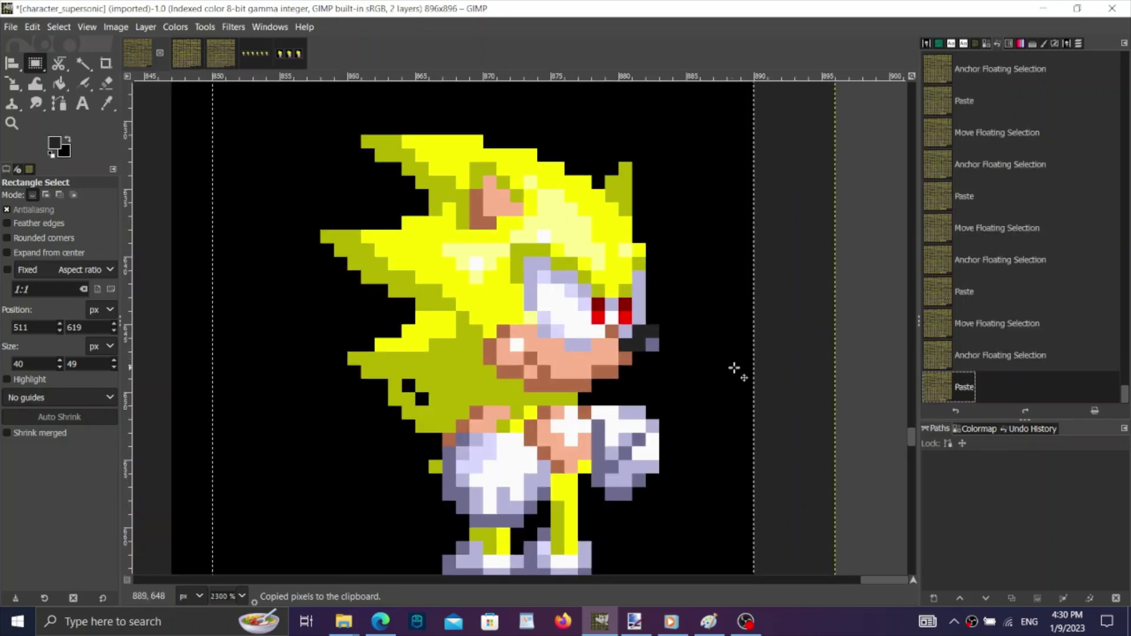
{"action": "left_click", "coordinate": [932, 359]}
{"action": "scroll", "coordinate": [683, 361], "scroll_direction": "down", "scroll_amount": 1}
{"action": "scroll", "coordinate": [679, 359], "scroll_direction": "up", "scroll_amount": 1}
{"action": "key", "text": "ctrl+v"}
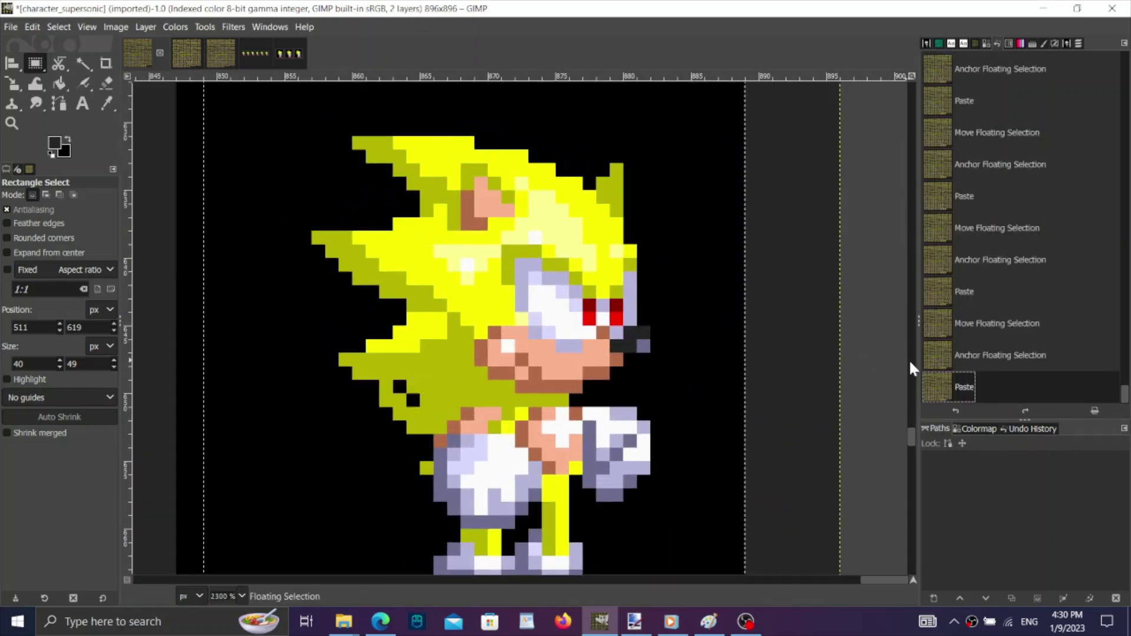
{"action": "left_click", "coordinate": [933, 359]}
{"action": "scroll", "coordinate": [682, 371], "scroll_direction": "down", "scroll_amount": 1}
{"action": "scroll", "coordinate": [674, 373], "scroll_direction": "up", "scroll_amount": 1}
{"action": "key", "text": "ctrl+v"}
{"action": "key", "text": "ctrl+z"}
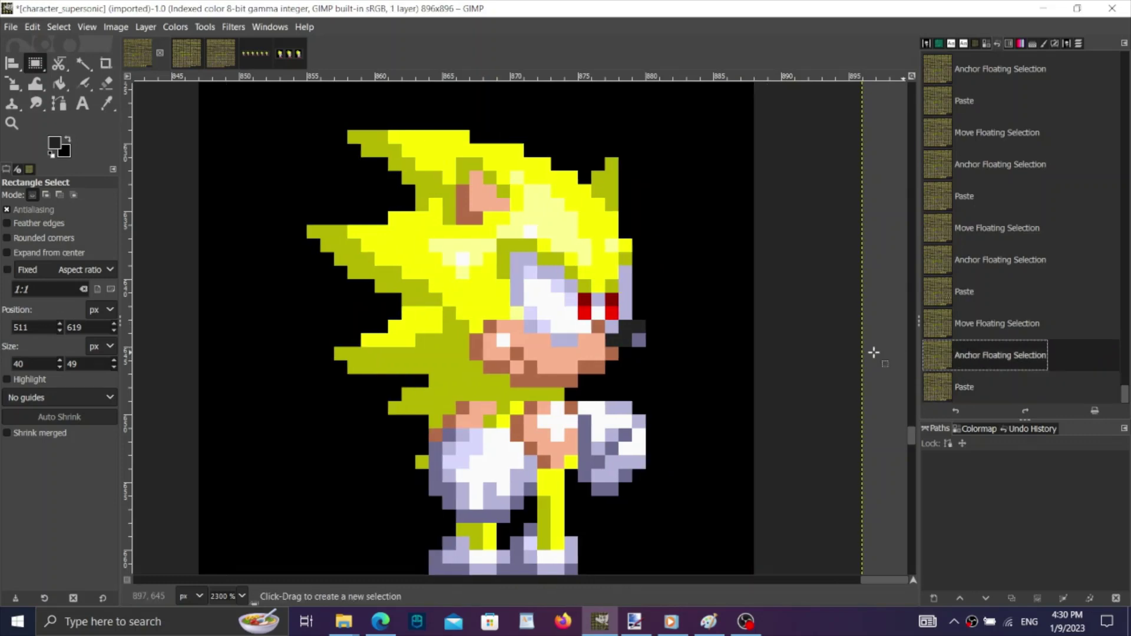
{"action": "key", "text": "ctrl+v"}
{"action": "key", "text": "ctrl+z"}
{"action": "scroll", "coordinate": [765, 336], "scroll_direction": "down", "scroll_amount": 1}
{"action": "scroll", "coordinate": [689, 330], "scroll_direction": "up", "scroll_amount": 1}
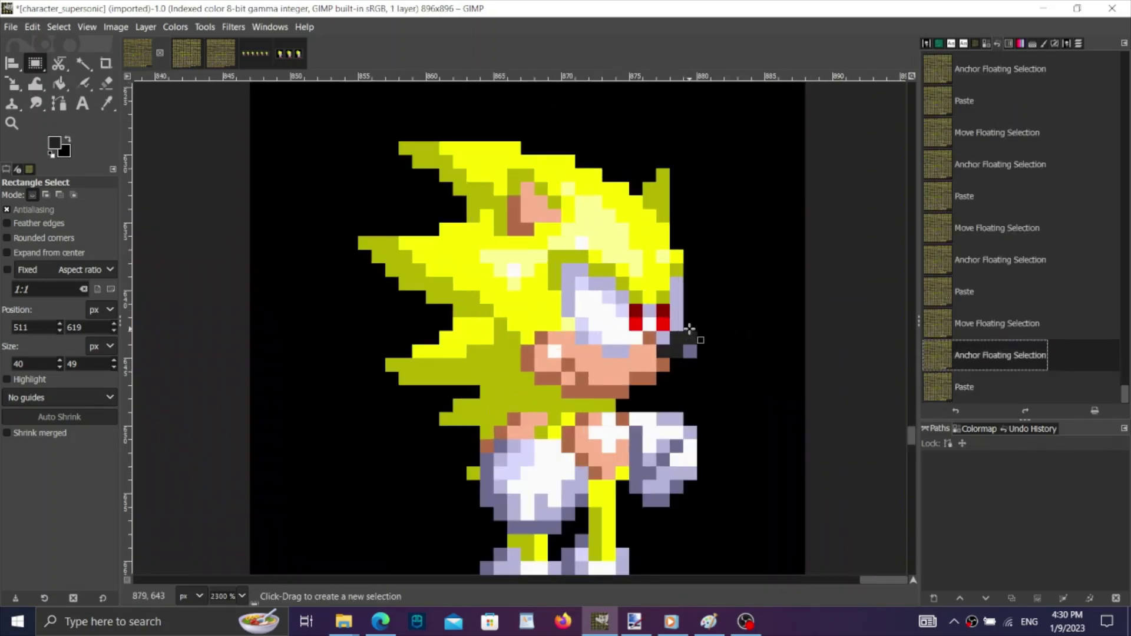
{"action": "key", "text": "ctrl+v"}
{"action": "scroll", "coordinate": [691, 328], "scroll_direction": "down", "scroll_amount": 1}
{"action": "left_click", "coordinate": [969, 327]}
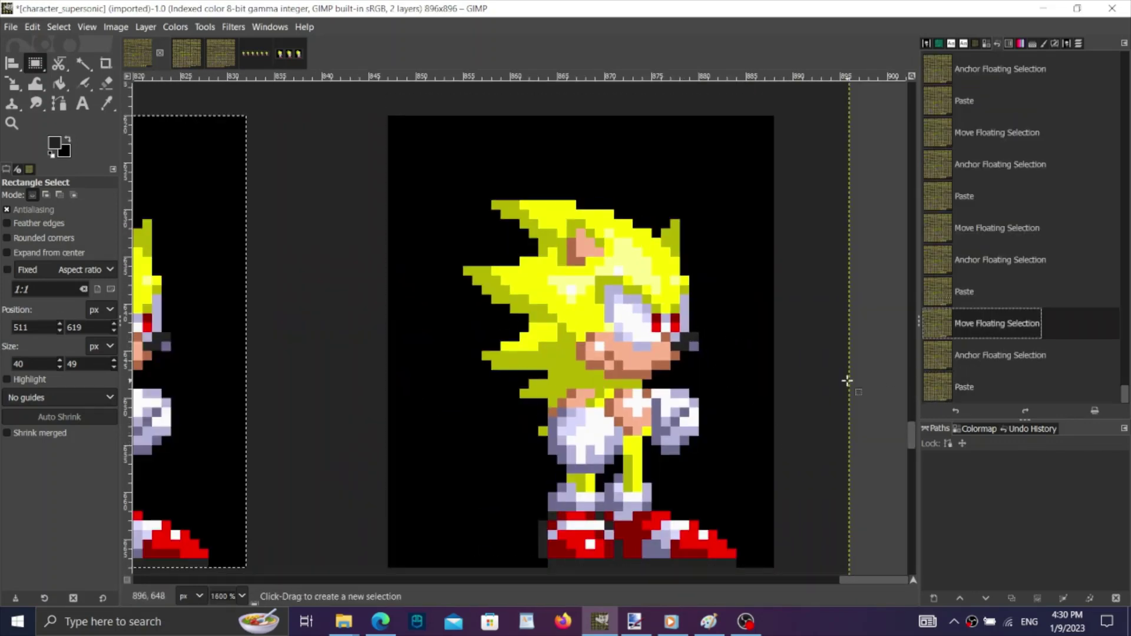
{"action": "scroll", "coordinate": [806, 401], "scroll_direction": "down", "scroll_amount": 1}
{"action": "left_click", "coordinate": [969, 383]}
{"action": "left_click", "coordinate": [983, 354]}
{"action": "scroll", "coordinate": [817, 412], "scroll_direction": "up", "scroll_amount": 1}
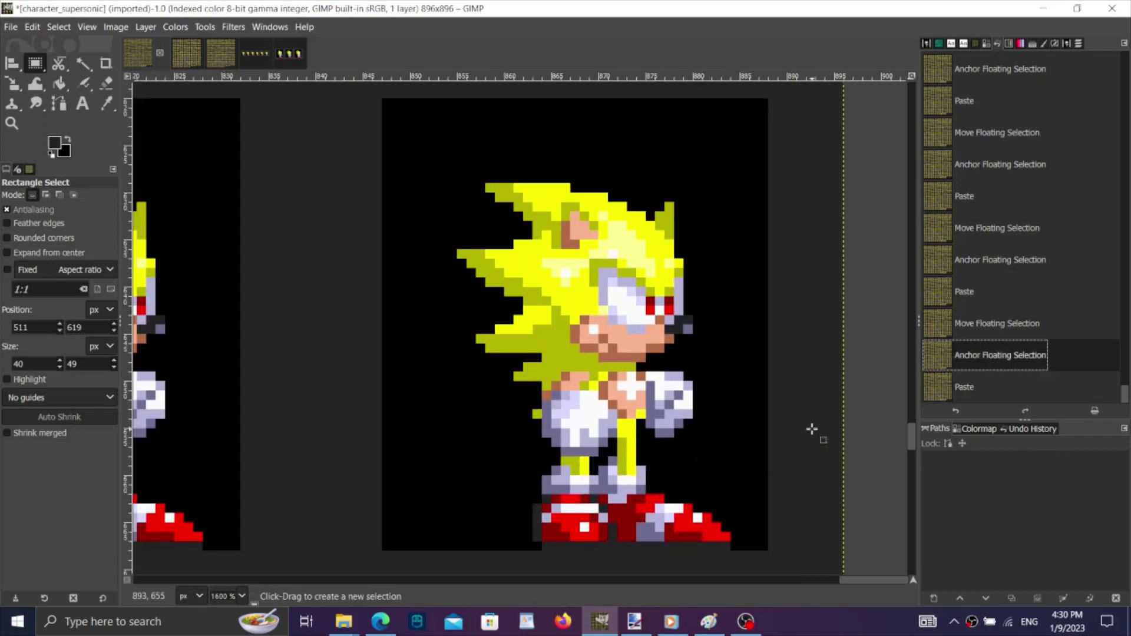
{"action": "key", "text": "ctrl+v"}
{"action": "scroll", "coordinate": [811, 429], "scroll_direction": "up", "scroll_amount": 1}
{"action": "left_click", "coordinate": [1013, 366]}
{"action": "scroll", "coordinate": [671, 371], "scroll_direction": "down", "scroll_amount": 2}
{"action": "scroll", "coordinate": [671, 380], "scroll_direction": "up", "scroll_amount": 2}
{"action": "key", "text": "ctrl+v"}
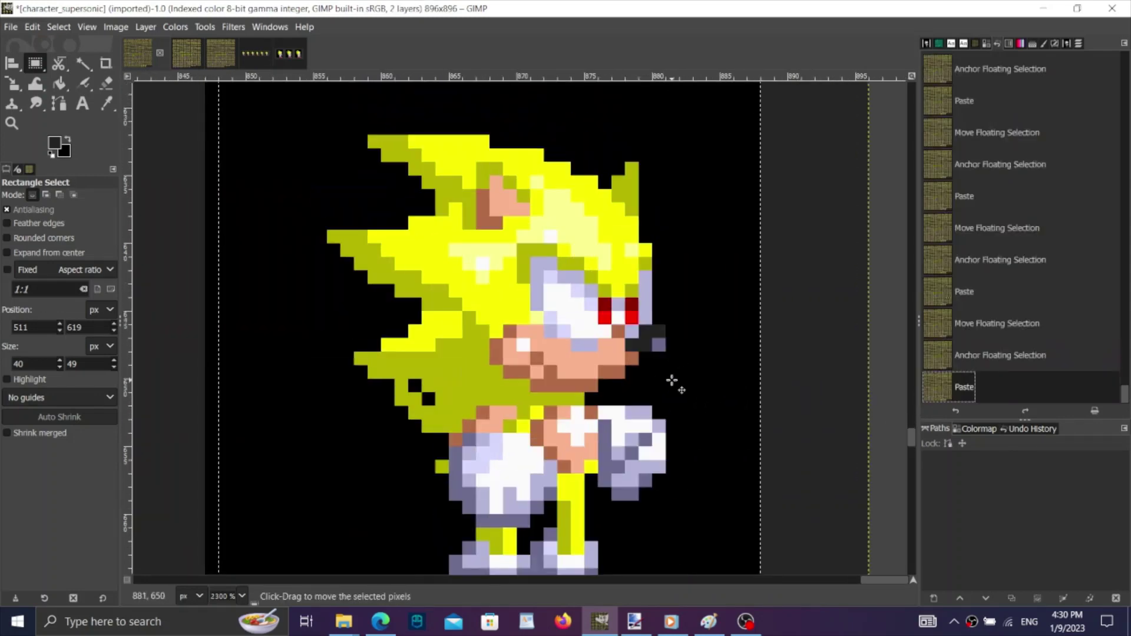
{"action": "left_click", "coordinate": [997, 353]}
{"action": "scroll", "coordinate": [612, 419], "scroll_direction": "down", "scroll_amount": 2}
{"action": "scroll", "coordinate": [573, 346], "scroll_direction": "up", "scroll_amount": 1}
Paste the copied standing frame, align it over the last frame of the same row, and anchor it.
{"action": "key", "text": "ctrl+v"}
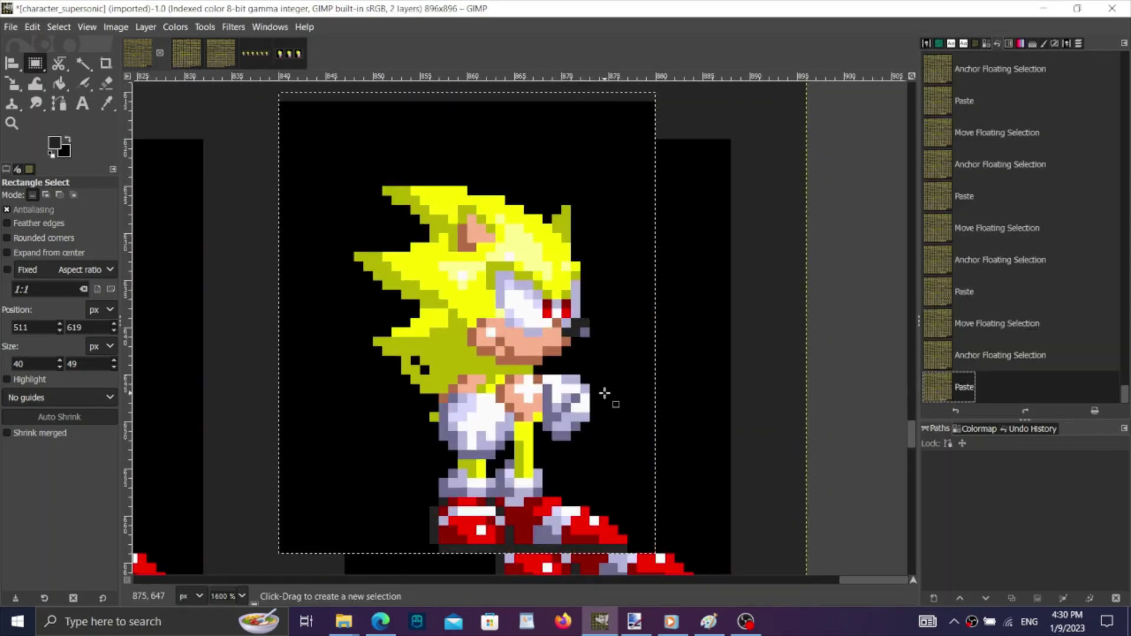
{"action": "scroll", "coordinate": [603, 393], "scroll_direction": "down", "scroll_amount": 2}
{"action": "left_click_drag", "start_coordinate": [604, 393], "coordinate": [672, 432]}
{"action": "left_click", "coordinate": [1004, 325]}
{"action": "left_click", "coordinate": [994, 387]}
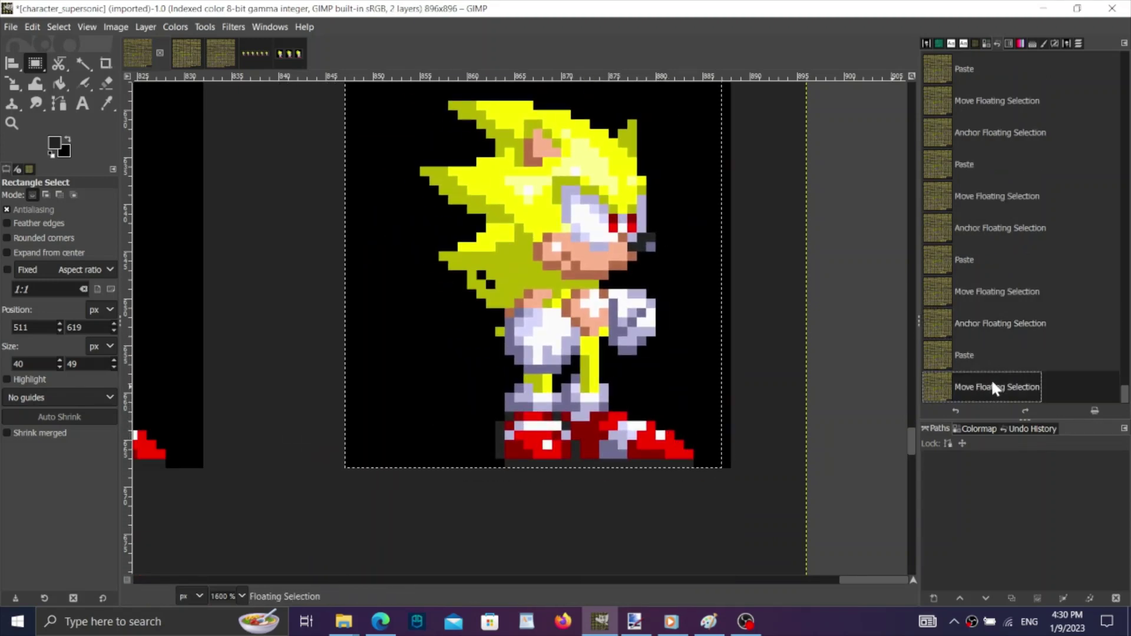
{"action": "left_click", "coordinate": [846, 318]}
Copy the 96 × 47 px area at 736, 621 containing two standing frames and discard the selection.
{"action": "scroll", "coordinate": [812, 364], "scroll_direction": "down", "scroll_amount": 3}
{"action": "scroll", "coordinate": [452, 306], "scroll_direction": "up", "scroll_amount": 2}
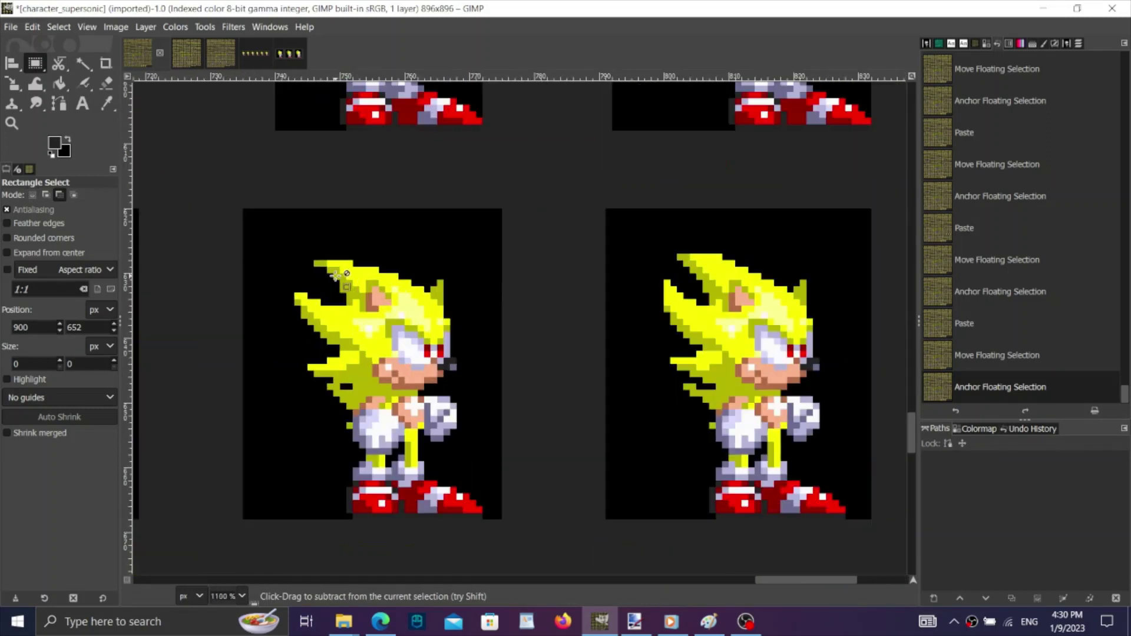
{"action": "left_click_drag", "start_coordinate": [247, 213], "coordinate": [869, 519]}
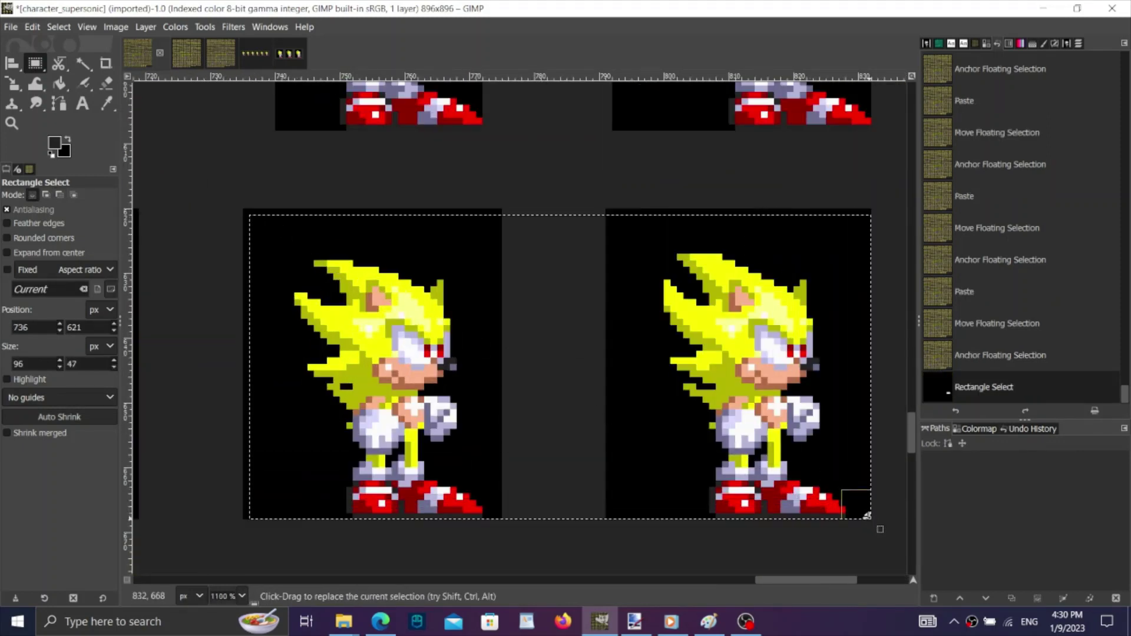
{"action": "key", "text": "ctrl+c"}
{"action": "left_click", "coordinate": [981, 362]}
Paste the two copied frames and move them over the first two standing frames in the next row.
{"action": "scroll", "coordinate": [693, 437], "scroll_direction": "down", "scroll_amount": 4}
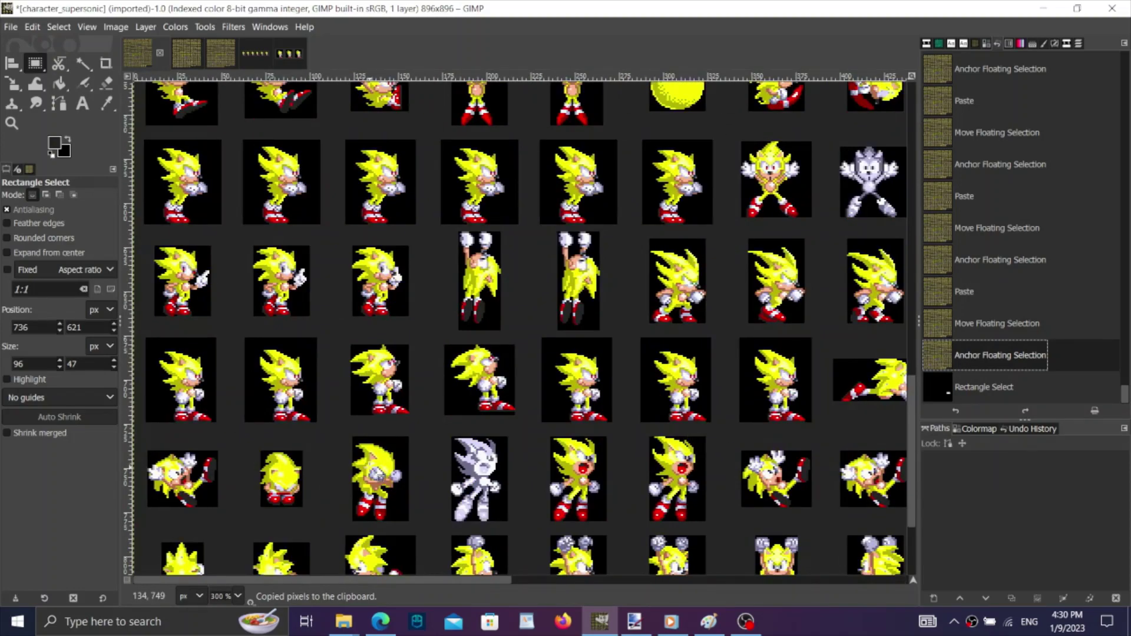
{"action": "scroll", "coordinate": [150, 389], "scroll_direction": "up", "scroll_amount": 5}
{"action": "key", "text": "ctrl+v"}
{"action": "scroll", "coordinate": [453, 421], "scroll_direction": "down", "scroll_amount": 2}
{"action": "scroll", "coordinate": [651, 460], "scroll_direction": "up", "scroll_amount": 1}
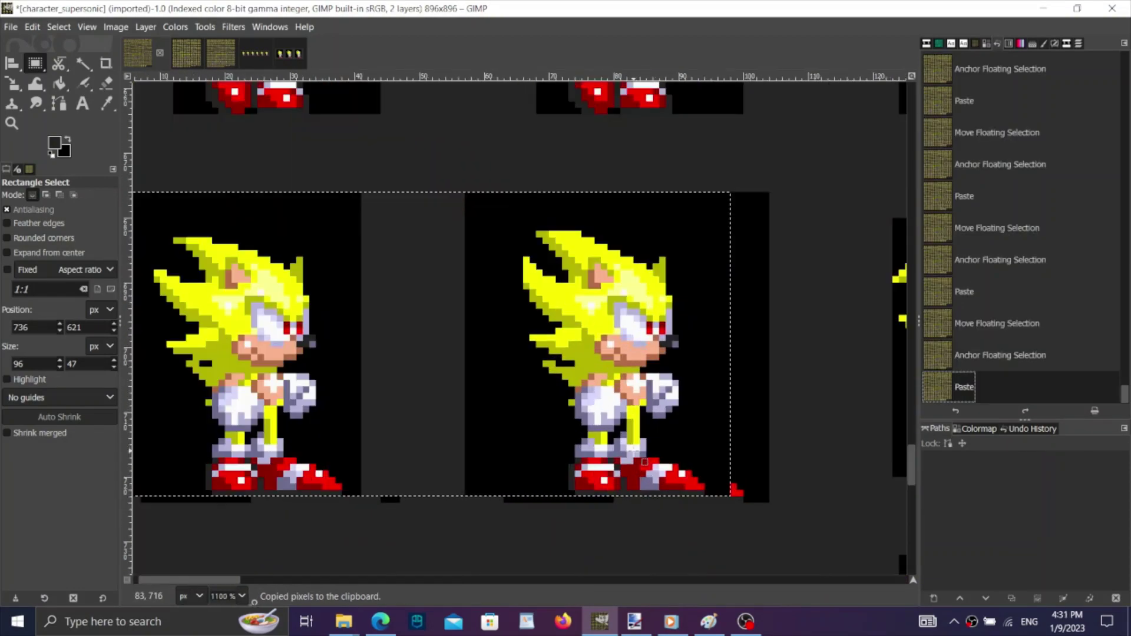
{"action": "left_click_drag", "start_coordinate": [680, 479], "coordinate": [720, 486]}
Compare the two pasted frames with earlier undo history states, restore the moved state, and anchor the floating selection.
{"action": "left_click", "coordinate": [989, 337]}
{"action": "left_click", "coordinate": [1003, 380]}
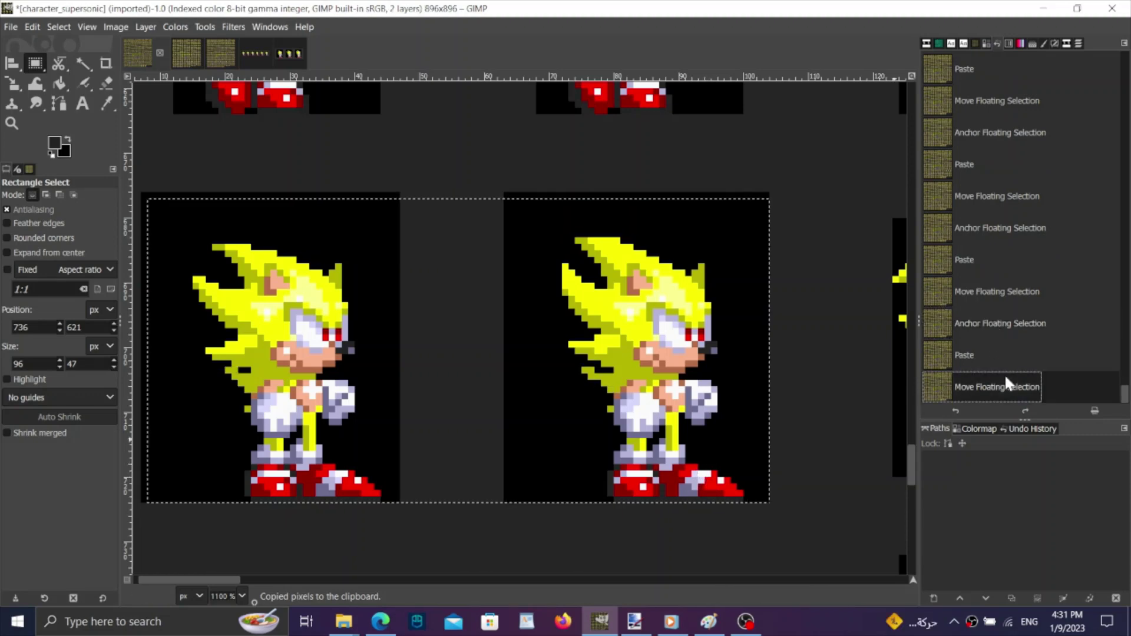
{"action": "left_click", "coordinate": [980, 321]}
{"action": "left_click", "coordinate": [993, 361]}
{"action": "left_click", "coordinate": [971, 382]}
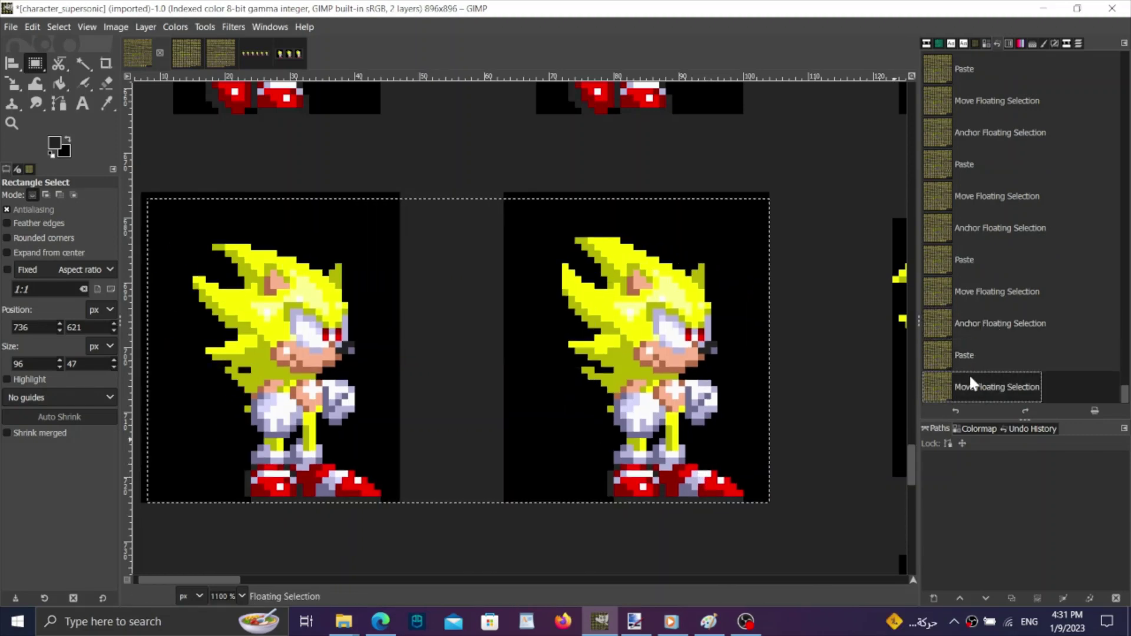
{"action": "left_click", "coordinate": [995, 321]}
{"action": "left_click", "coordinate": [931, 394]}
{"action": "left_click", "coordinate": [826, 309]}
Copy the 153 × 48 px area at 511, 620 containing three standing frames and discard the selection.
{"action": "scroll", "coordinate": [505, 416], "scroll_direction": "down", "scroll_amount": 3}
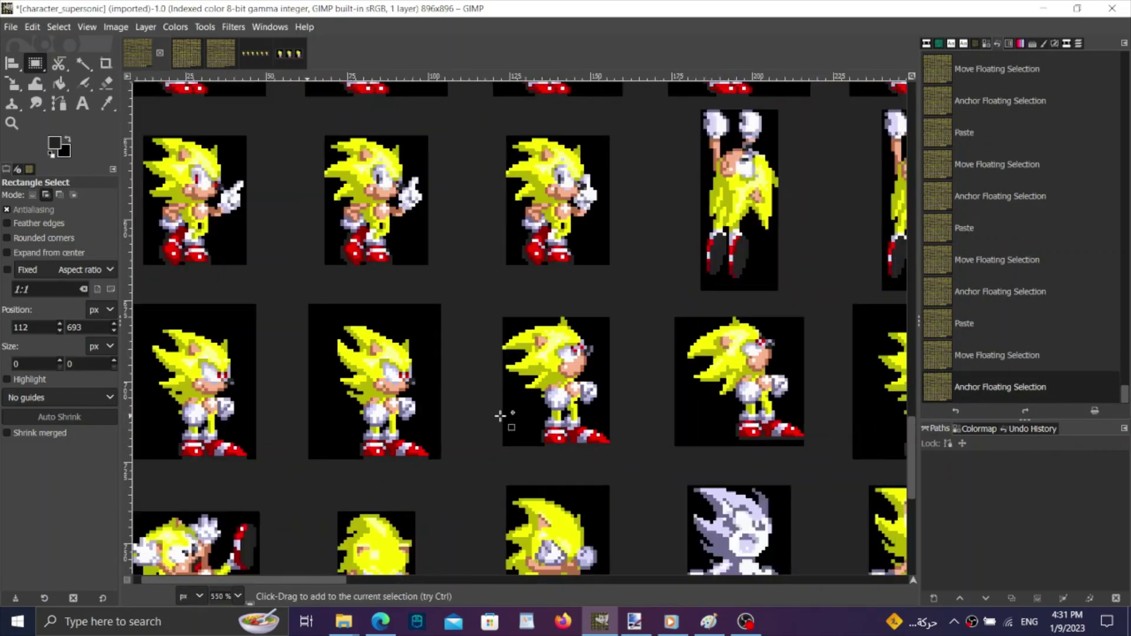
{"action": "scroll", "coordinate": [500, 417], "scroll_direction": "right", "scroll_amount": 6}
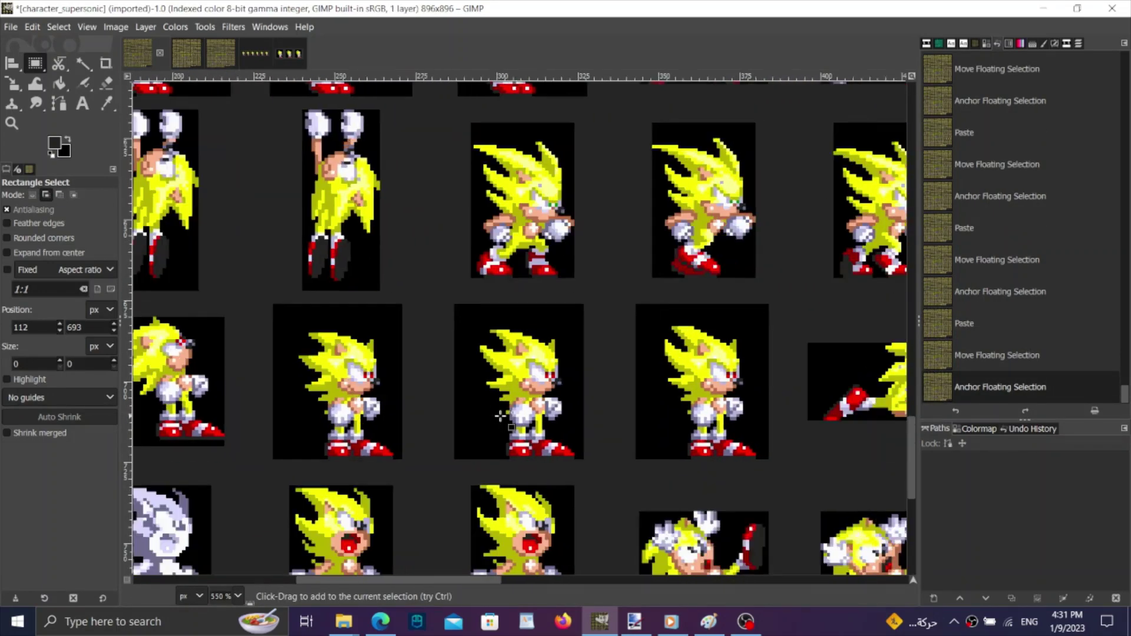
{"action": "scroll", "coordinate": [500, 416], "scroll_direction": "right", "scroll_amount": 10}
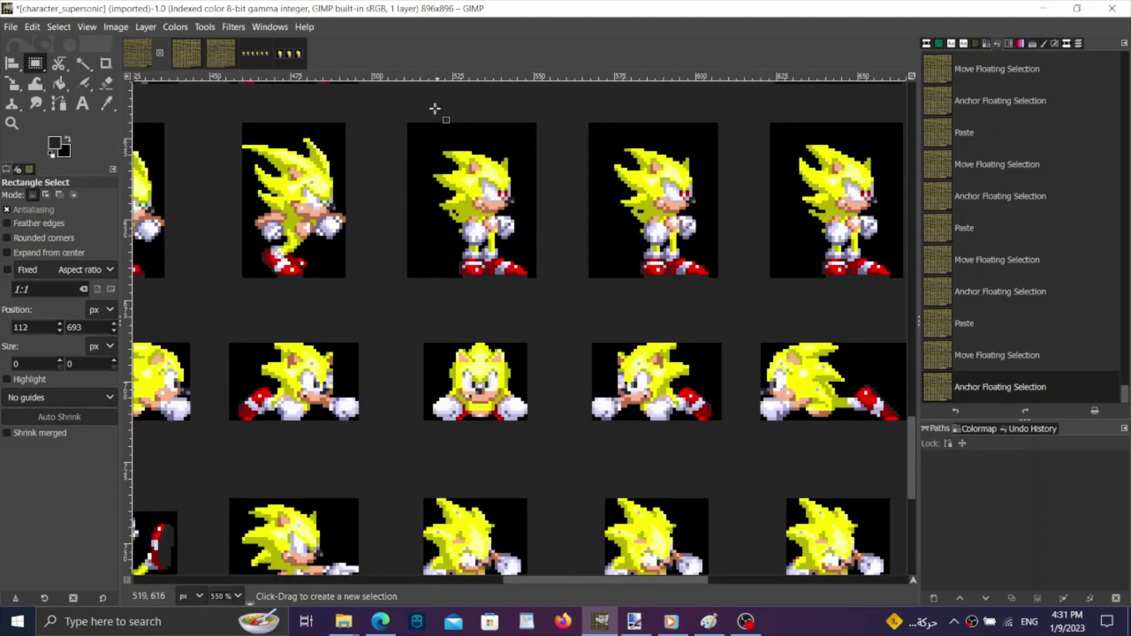
{"action": "scroll", "coordinate": [435, 109], "scroll_direction": "up", "scroll_amount": 2}
{"action": "left_click_drag", "start_coordinate": [411, 130], "coordinate": [780, 352]}
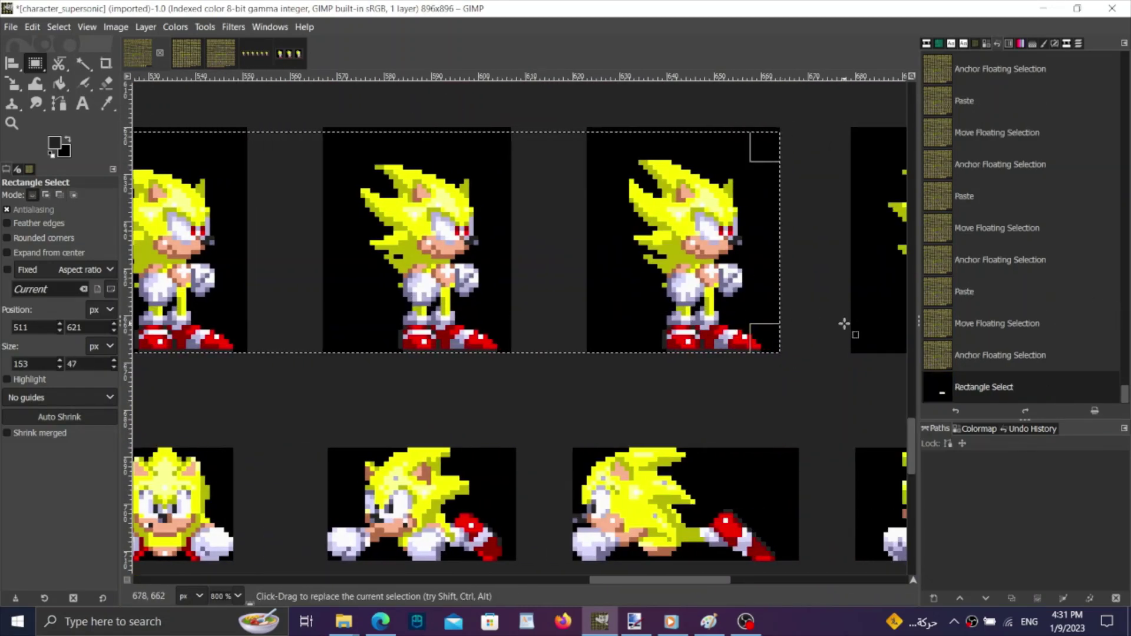
{"action": "scroll", "coordinate": [844, 324], "scroll_direction": "left", "scroll_amount": 3}
{"action": "left_click_drag", "start_coordinate": [278, 150], "coordinate": [278, 146]}
{"action": "key", "text": "ctrl+c"}
{"action": "left_click", "coordinate": [926, 353]}
Paste the three copied frames and align them over the fifth to seventh frames of the row below.
{"action": "scroll", "coordinate": [609, 338], "scroll_direction": "down", "scroll_amount": 1}
{"action": "scroll", "coordinate": [609, 338], "scroll_direction": "left", "scroll_amount": 3}
{"action": "scroll", "coordinate": [609, 338], "scroll_direction": "left", "scroll_amount": 10}
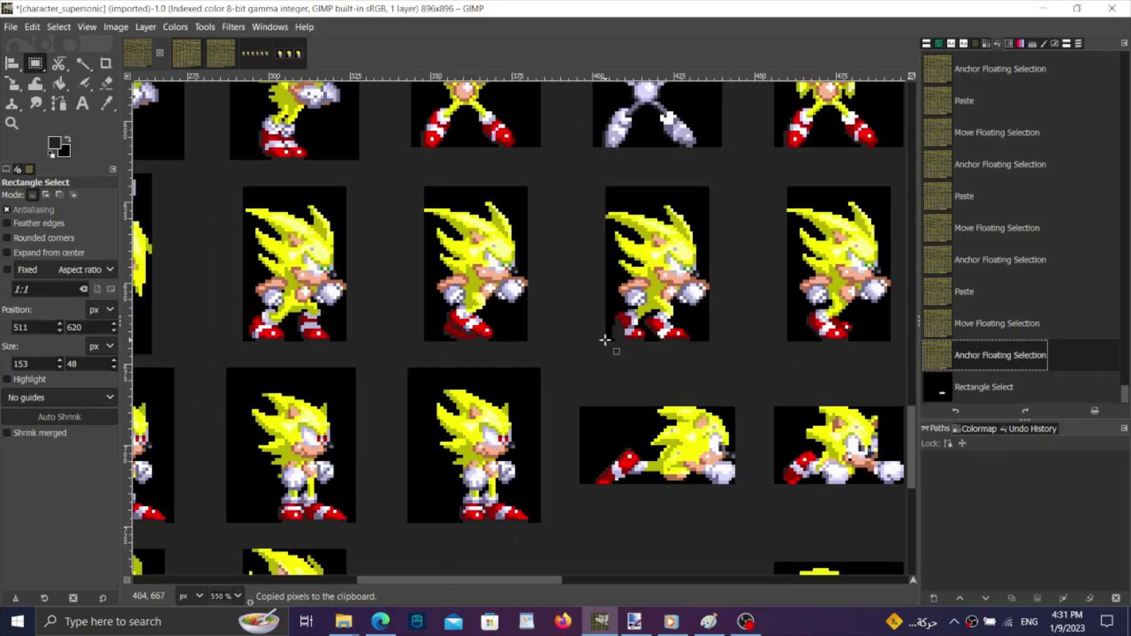
{"action": "scroll", "coordinate": [706, 506], "scroll_direction": "up", "scroll_amount": 2}
{"action": "key", "text": "ctrl+v"}
{"action": "scroll", "coordinate": [682, 438], "scroll_direction": "down", "scroll_amount": 2}
{"action": "left_click_drag", "start_coordinate": [765, 450], "coordinate": [500, 367]}
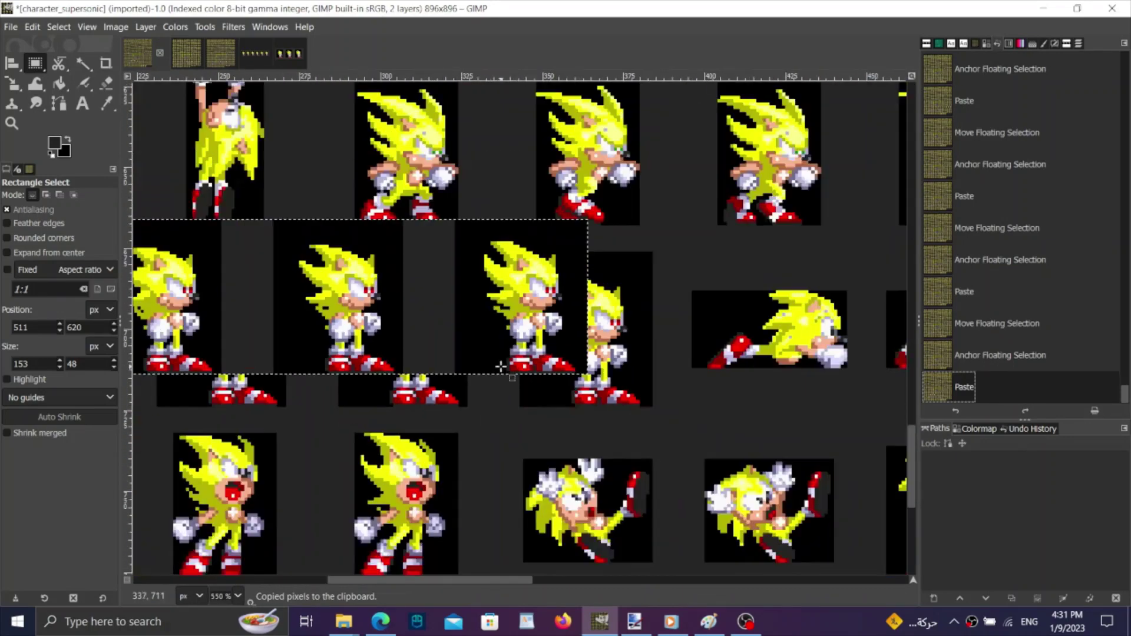
{"action": "scroll", "coordinate": [645, 383], "scroll_direction": "up", "scroll_amount": 2}
{"action": "left_click_drag", "start_coordinate": [465, 328], "coordinate": [594, 393]}
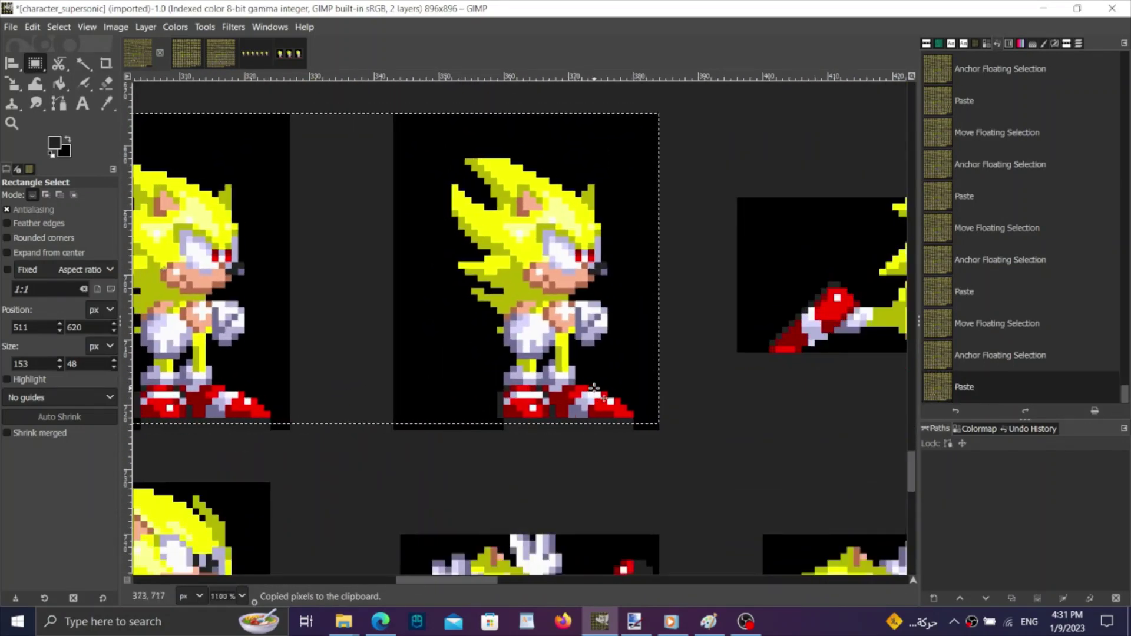
Check the three pasted frames against the state before the paste, restore the moved state, and anchor them.
{"action": "left_click", "coordinate": [1008, 329]}
{"action": "left_click", "coordinate": [1003, 380]}
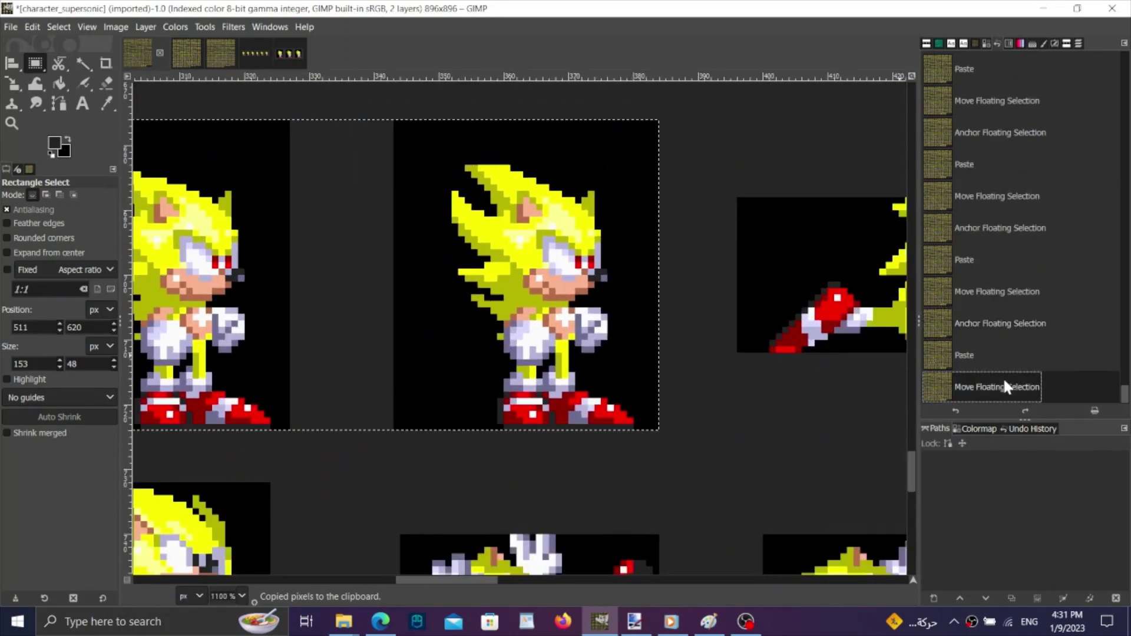
{"action": "left_click", "coordinate": [981, 318]}
{"action": "left_click", "coordinate": [999, 377]}
{"action": "scroll", "coordinate": [824, 321], "scroll_direction": "down", "scroll_amount": 1}
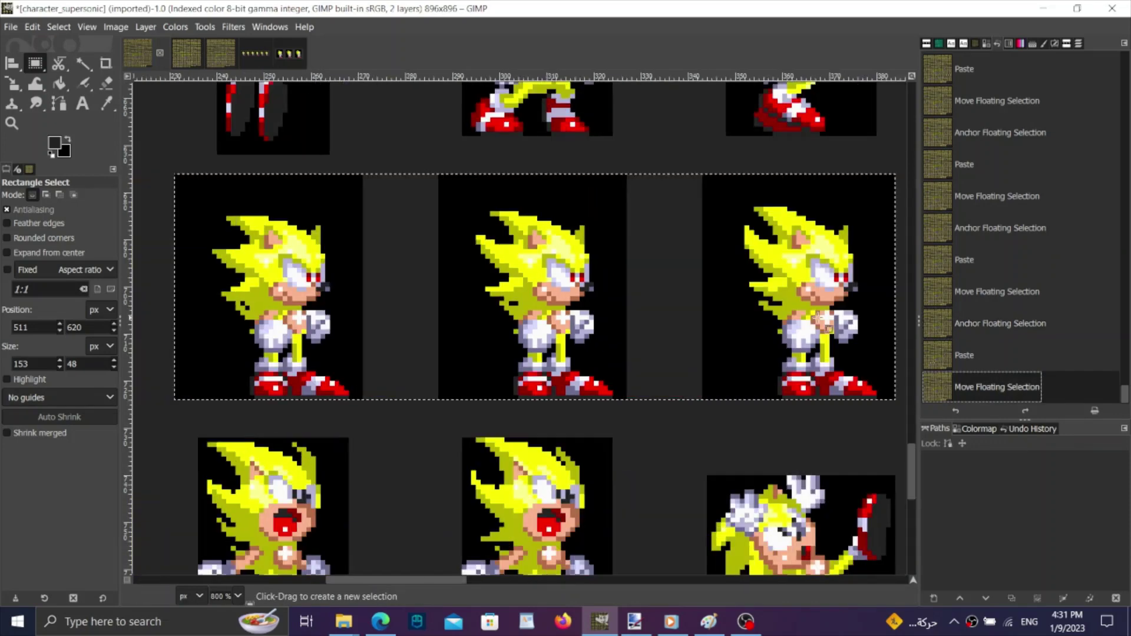
{"action": "left_click", "coordinate": [969, 321]}
{"action": "left_click", "coordinate": [973, 374]}
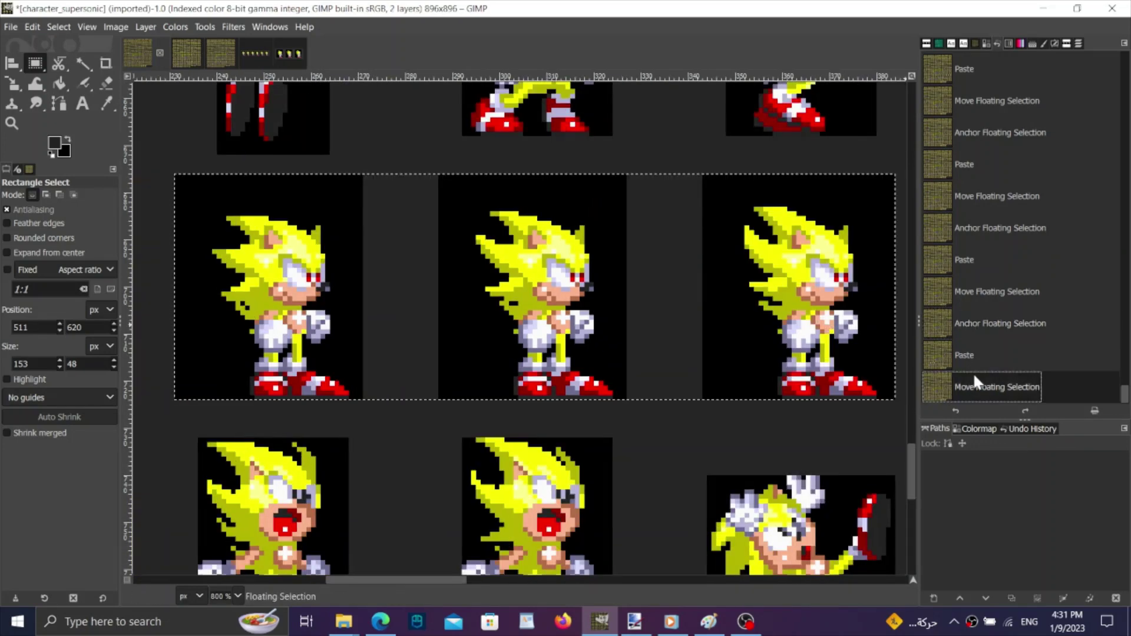
{"action": "left_click", "coordinate": [632, 430]}
Examine the pasted standing frames and the neighbouring rows across the sprite sheet.
{"action": "scroll", "coordinate": [632, 430], "scroll_direction": "down", "scroll_amount": 2}
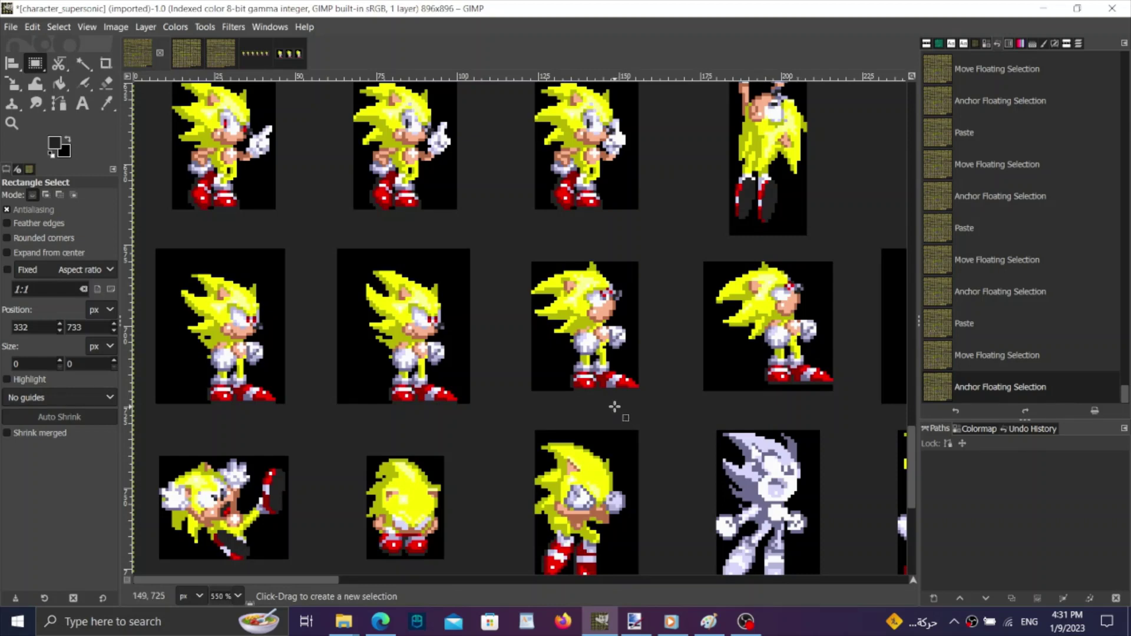
{"action": "scroll", "coordinate": [614, 407], "scroll_direction": "up", "scroll_amount": 2}
{"action": "scroll", "coordinate": [518, 375], "scroll_direction": "down", "scroll_amount": 1}
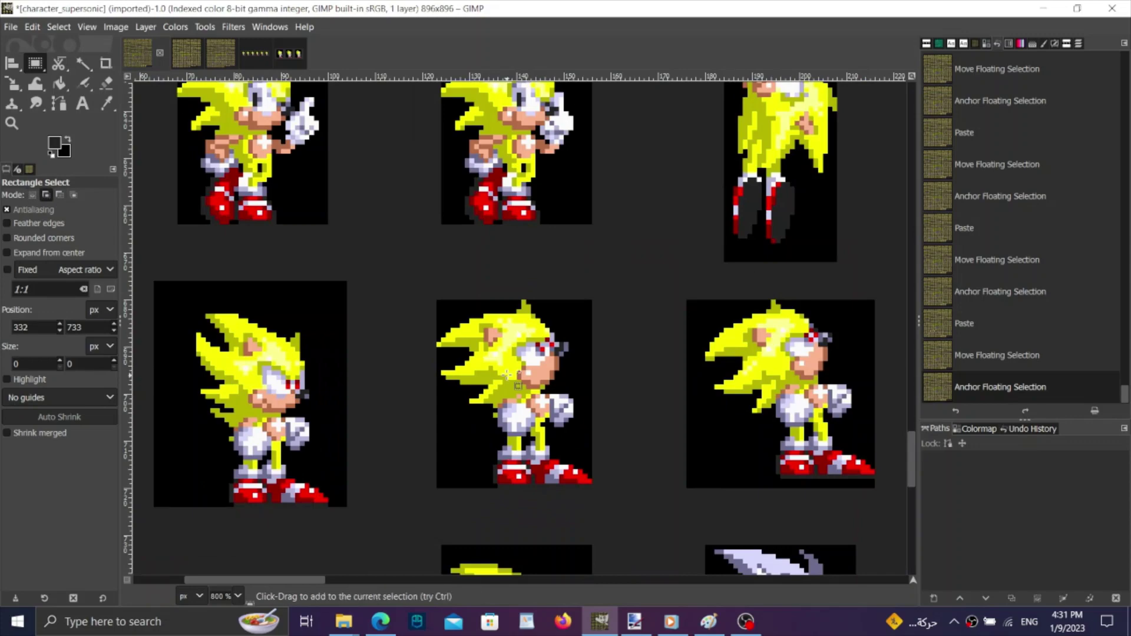
{"action": "scroll", "coordinate": [507, 374], "scroll_direction": "left", "scroll_amount": 4}
{"action": "scroll", "coordinate": [506, 374], "scroll_direction": "left", "scroll_amount": 2}
{"action": "scroll", "coordinate": [506, 375], "scroll_direction": "down", "scroll_amount": 2}
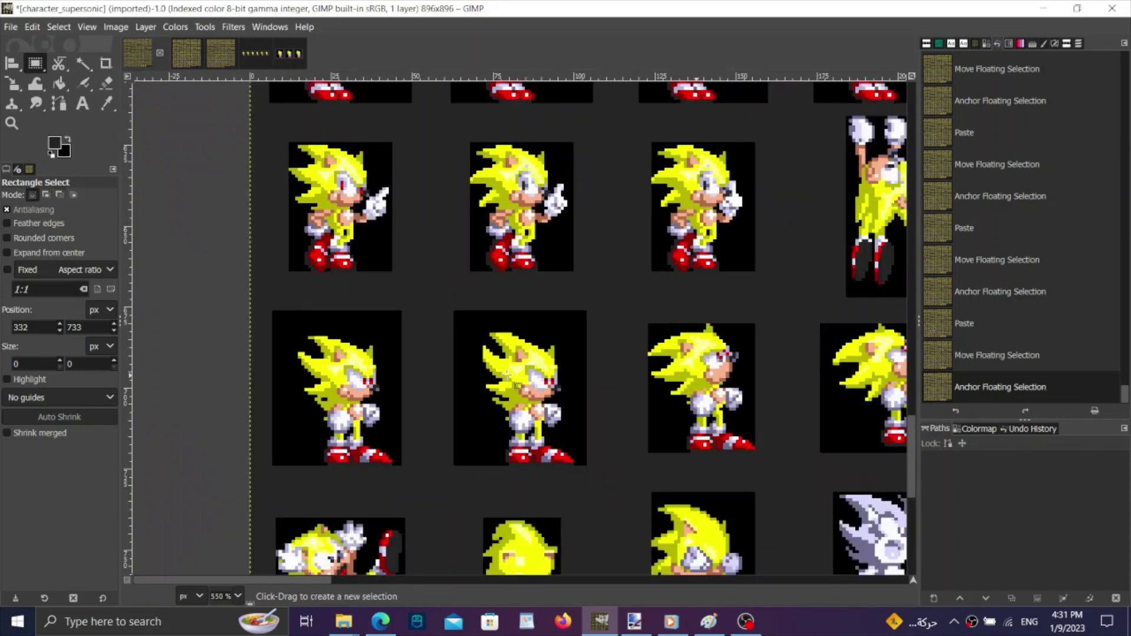
{"action": "scroll", "coordinate": [506, 375], "scroll_direction": "up", "scroll_amount": 3}
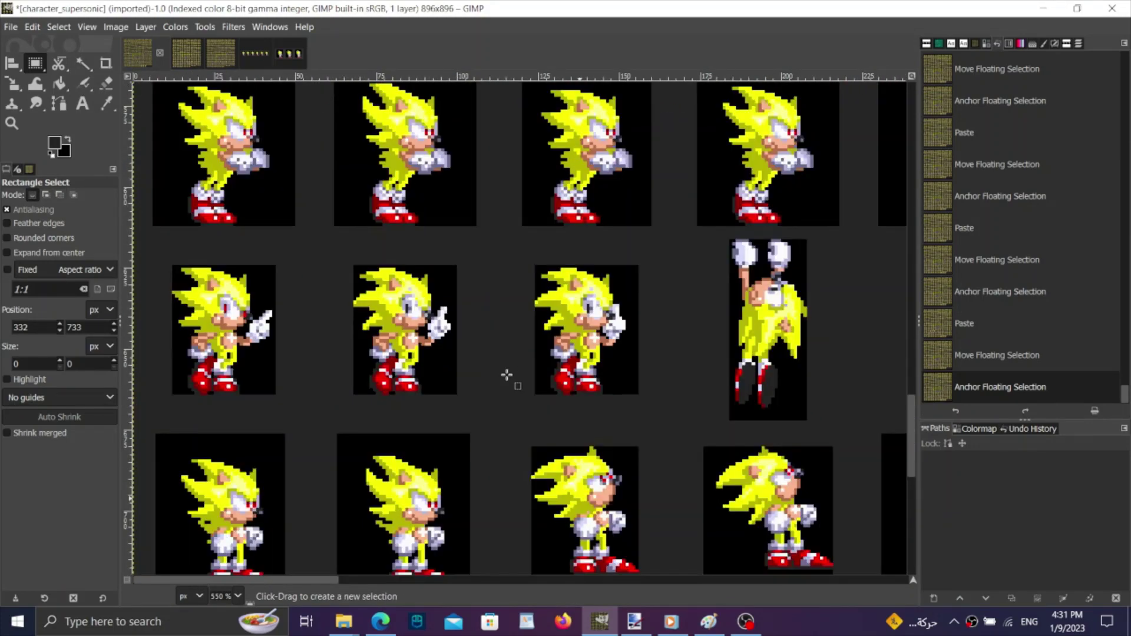
{"action": "scroll", "coordinate": [506, 375], "scroll_direction": "right", "scroll_amount": 20}
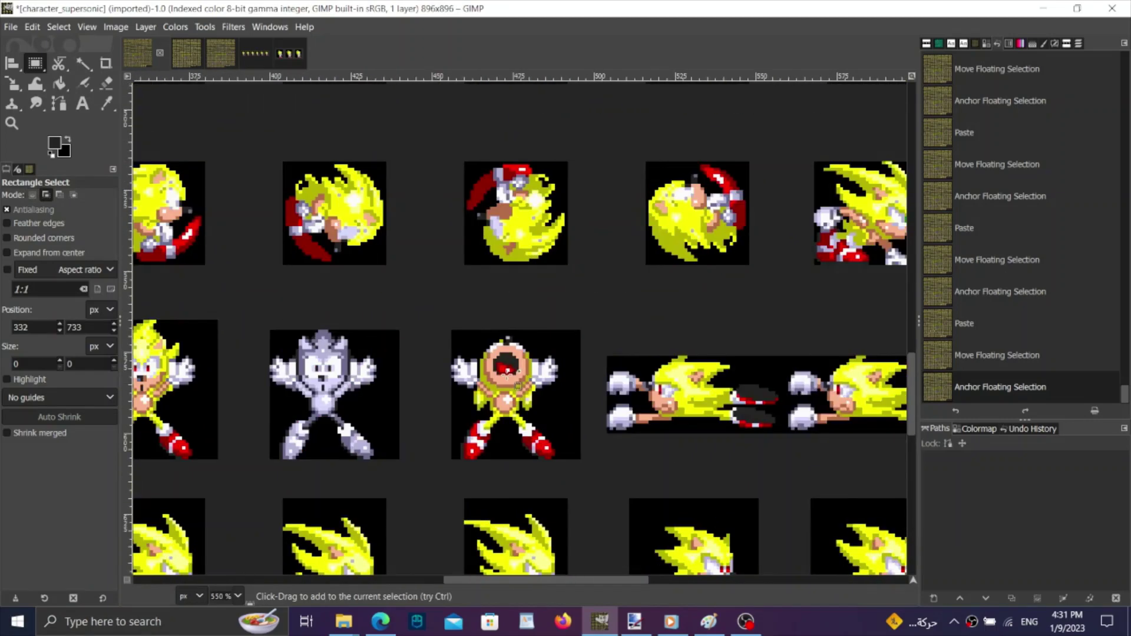
{"action": "scroll", "coordinate": [507, 379], "scroll_direction": "left", "scroll_amount": 8}
{"action": "scroll", "coordinate": [507, 380], "scroll_direction": "down", "scroll_amount": 6}
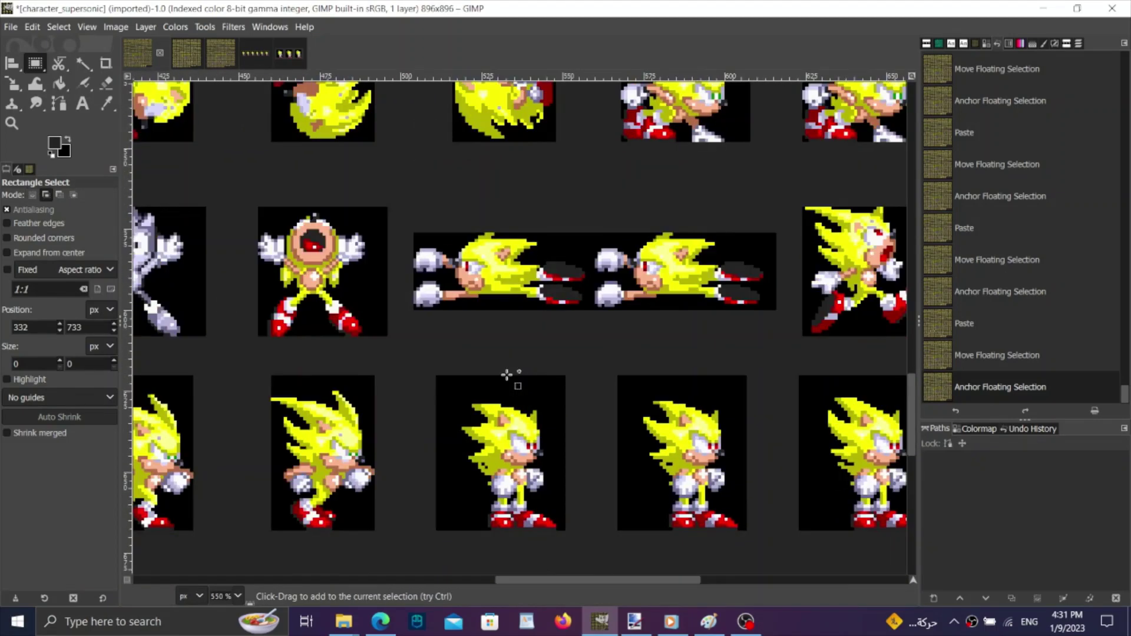
Copy the 25 × 20 px head area at 575, 627 from the second red-eyed standing frame and discard the selection.
{"action": "scroll", "coordinate": [712, 347], "scroll_direction": "up", "scroll_amount": 4}
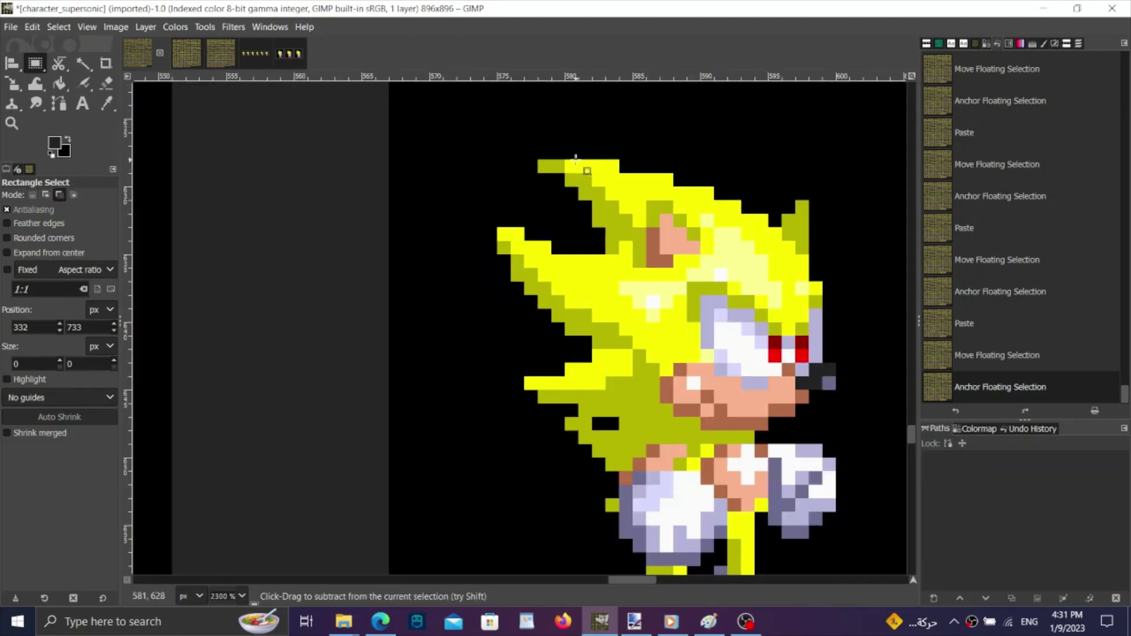
{"action": "left_click_drag", "start_coordinate": [500, 153], "coordinate": [834, 423]}
{"action": "key", "text": "ctrl+c"}
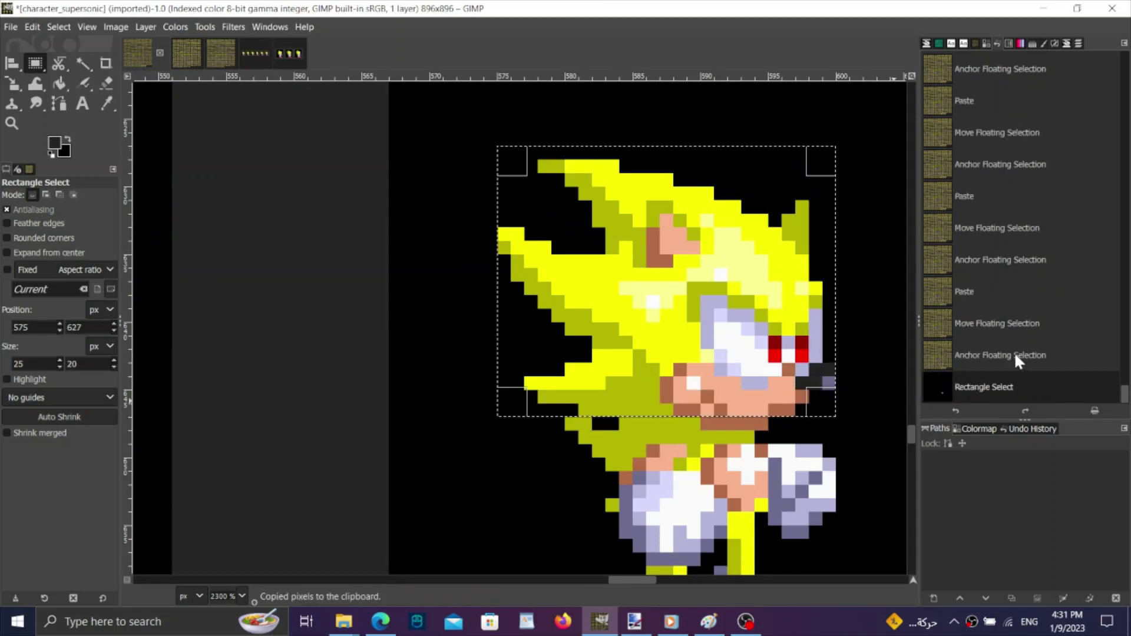
{"action": "left_click", "coordinate": [1013, 352]}
{"action": "scroll", "coordinate": [371, 483], "scroll_direction": "down", "scroll_amount": 5}
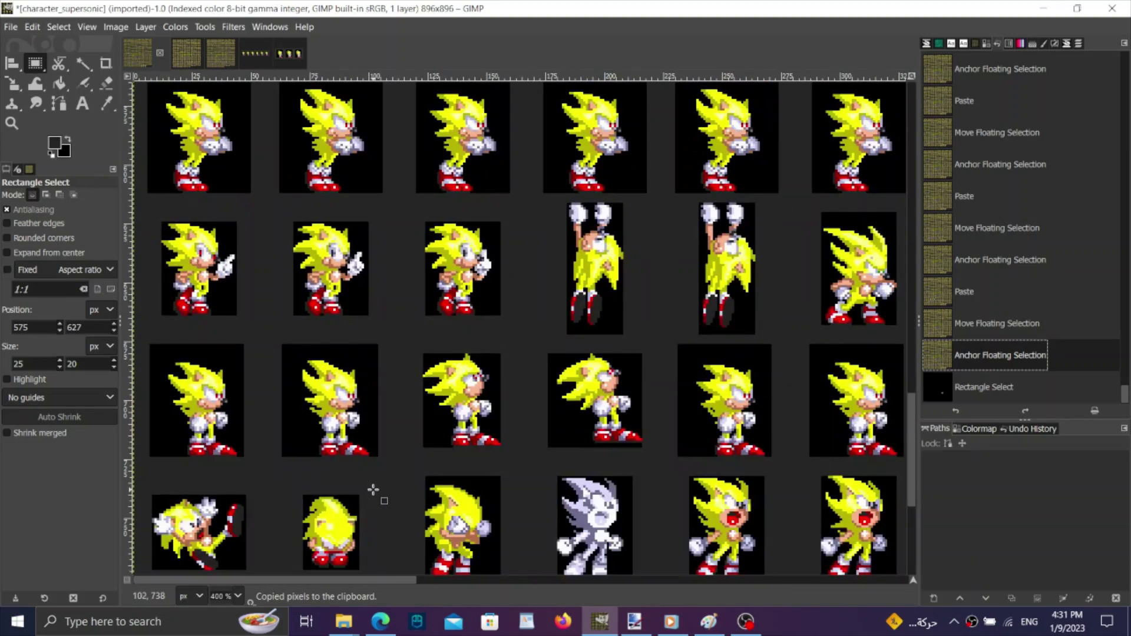
Try to paste the copied head over the second finger-wagging frame, compare it with the earlier state, and revert the paste.
{"action": "scroll", "coordinate": [294, 250], "scroll_direction": "up", "scroll_amount": 6}
{"action": "key", "text": "ctrl+v"}
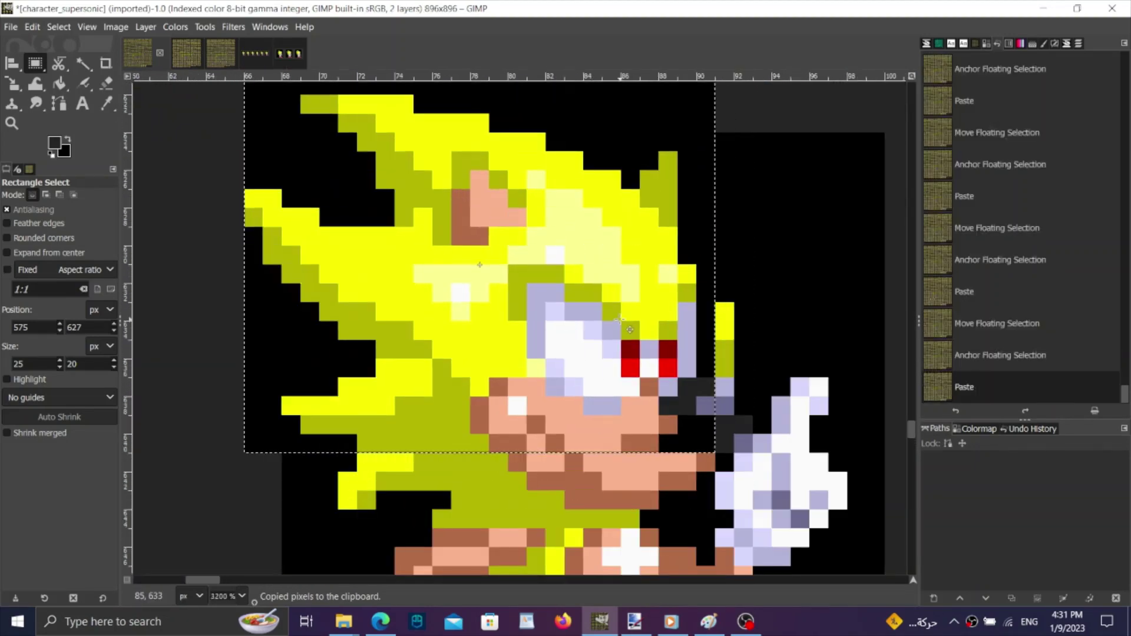
{"action": "left_click_drag", "start_coordinate": [637, 351], "coordinate": [648, 347]}
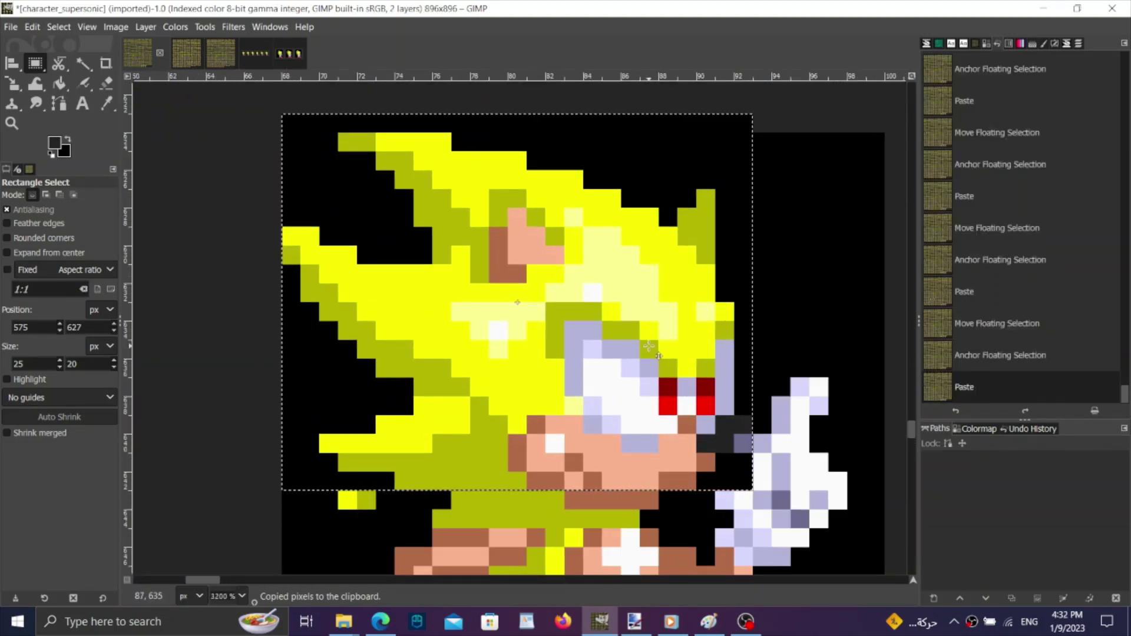
{"action": "left_click", "coordinate": [1040, 323]}
{"action": "left_click", "coordinate": [1037, 387]}
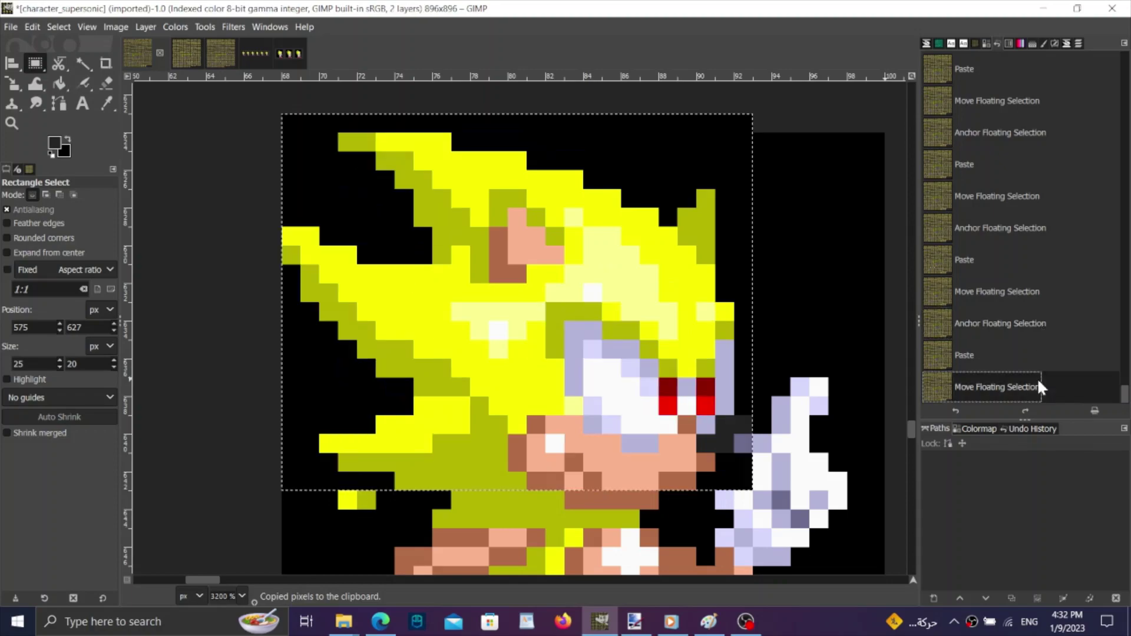
{"action": "left_click", "coordinate": [1021, 327]}
Copy the 25 × 21 px head area at 575, 628 from the second red-eyed standing frame and discard the selection.
{"action": "scroll", "coordinate": [453, 446], "scroll_direction": "down", "scroll_amount": 5}
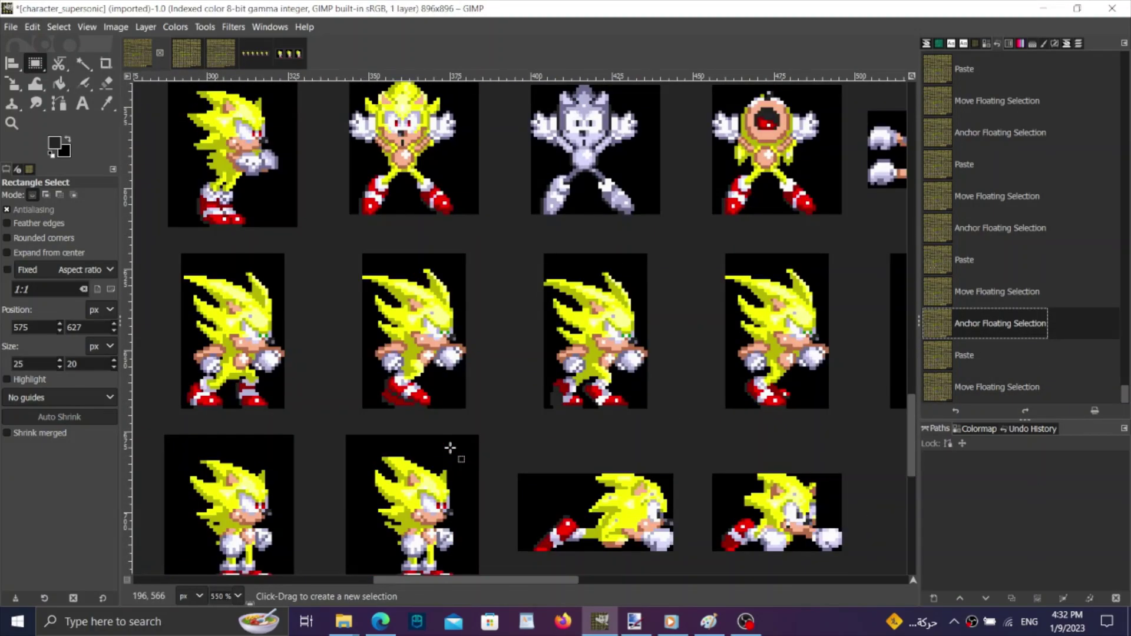
{"action": "scroll", "coordinate": [450, 449], "scroll_direction": "right", "scroll_amount": 10}
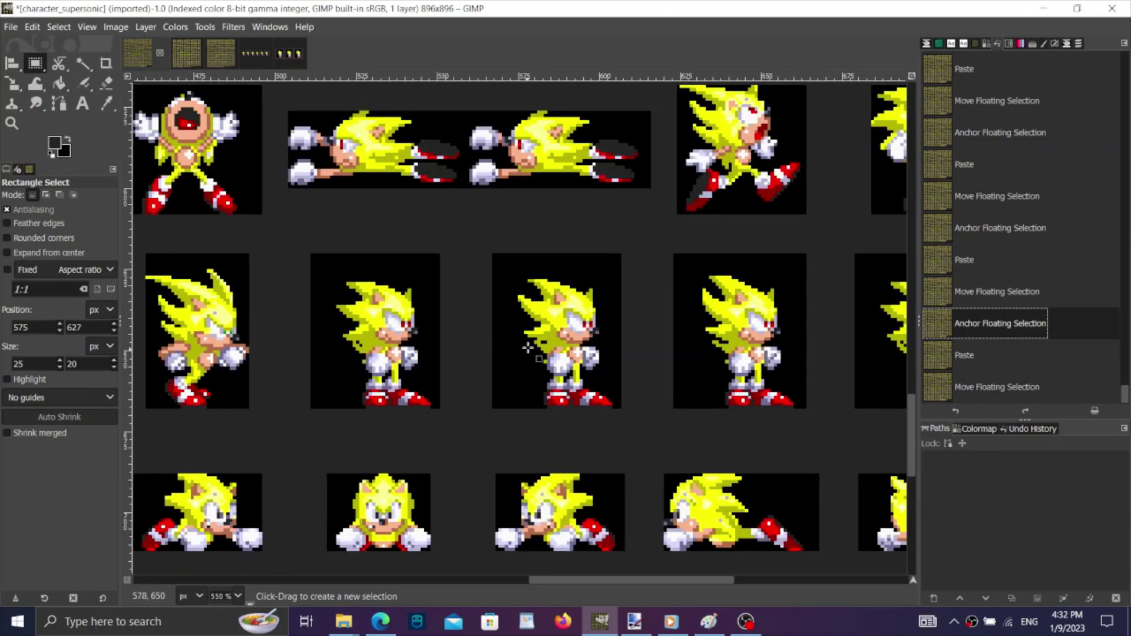
{"action": "scroll", "coordinate": [527, 348], "scroll_direction": "up", "scroll_amount": 5}
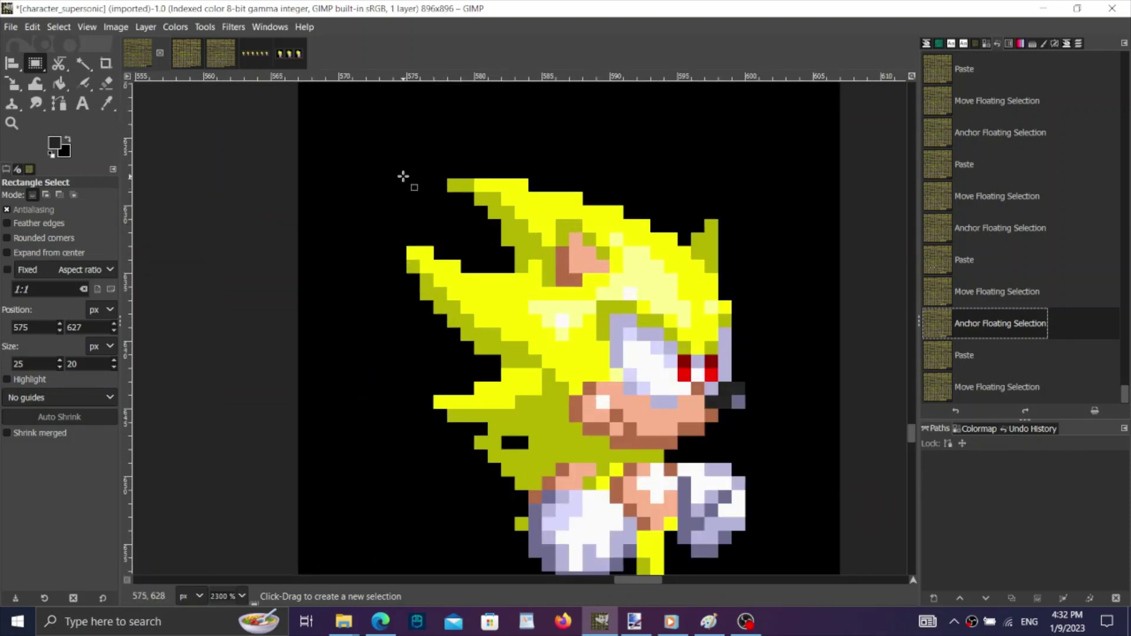
{"action": "left_click_drag", "start_coordinate": [403, 177], "coordinate": [740, 465]}
{"action": "key", "text": "ctrl+c"}
{"action": "left_click", "coordinate": [936, 355]}
Paste the 25 × 21 px head and align it over the head of the second finger-wagging frame.
{"action": "scroll", "coordinate": [895, 368], "scroll_direction": "down", "scroll_amount": 6}
{"action": "scroll", "coordinate": [626, 460], "scroll_direction": "left", "scroll_amount": 5}
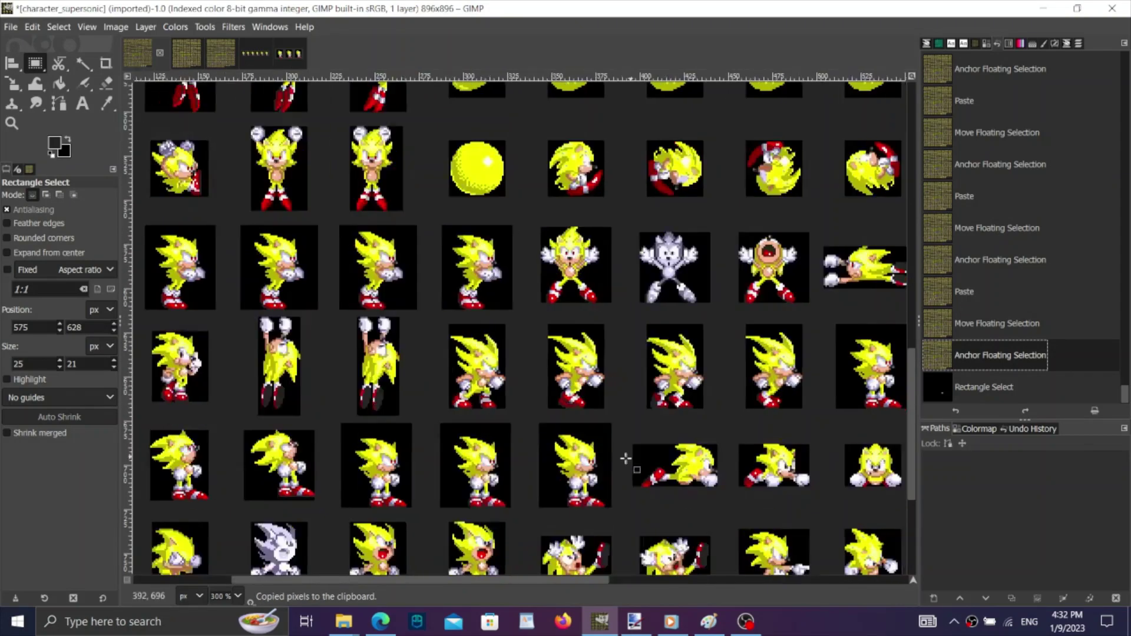
{"action": "scroll", "coordinate": [353, 465], "scroll_direction": "up", "scroll_amount": 5}
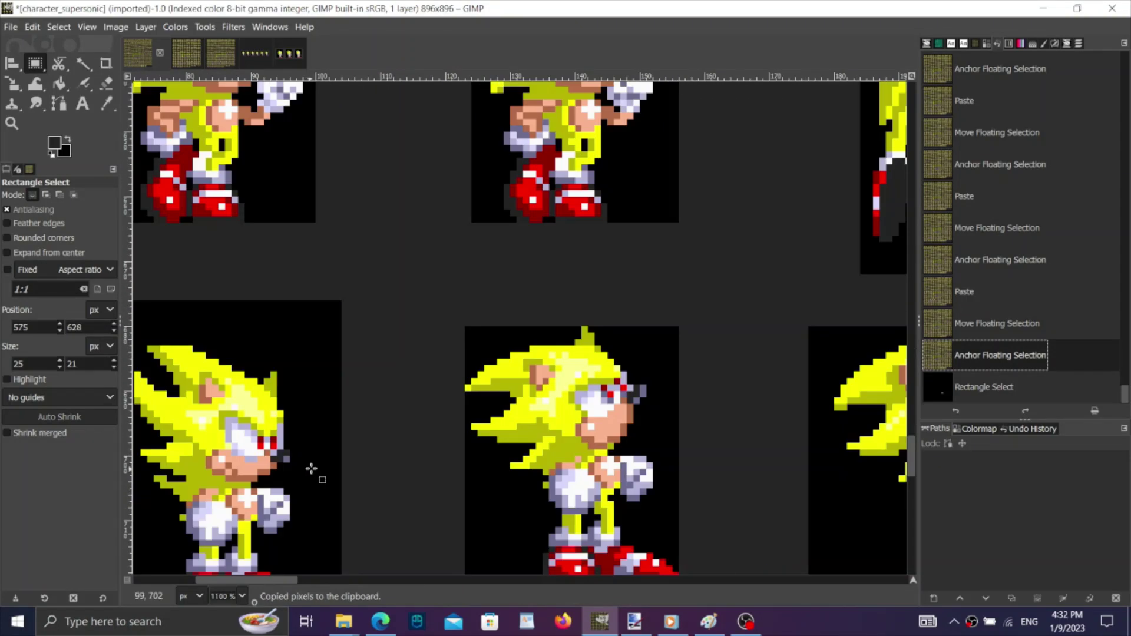
{"action": "scroll", "coordinate": [314, 470], "scroll_direction": "down", "scroll_amount": 4}
{"action": "scroll", "coordinate": [285, 331], "scroll_direction": "up", "scroll_amount": 8}
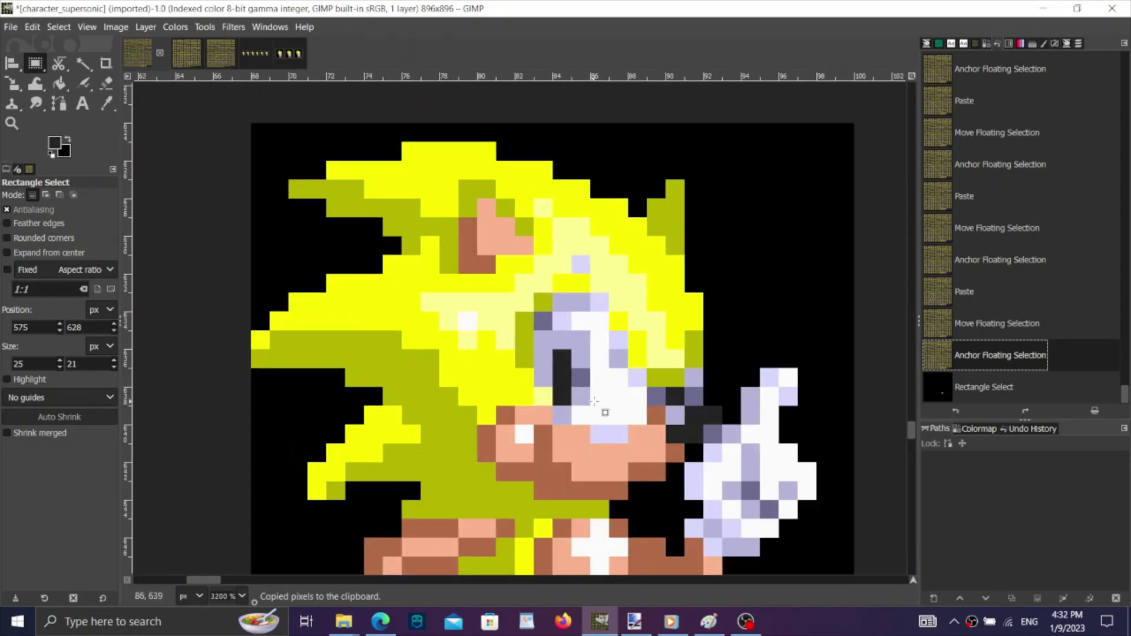
{"action": "key", "text": "ctrl+v"}
{"action": "left_click_drag", "start_coordinate": [594, 401], "coordinate": [619, 417]}
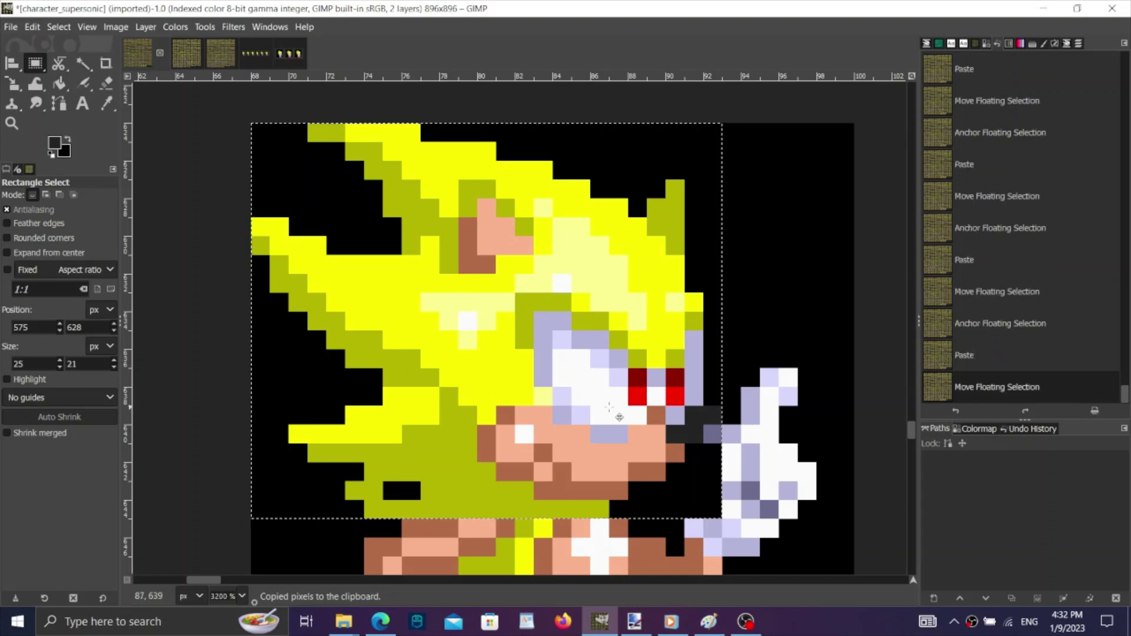
Compare the pasted head with the state before the paste, restore the moved state, and anchor it.
{"action": "left_click", "coordinate": [1026, 333]}
{"action": "left_click", "coordinate": [1037, 376]}
{"action": "left_click", "coordinate": [1015, 328]}
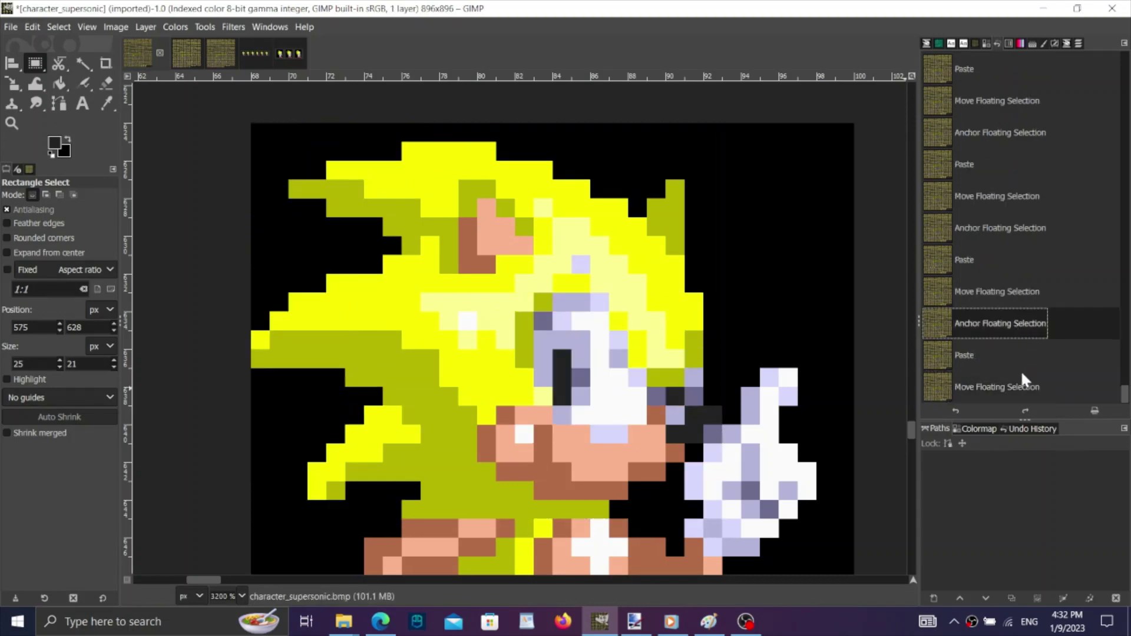
{"action": "left_click", "coordinate": [1022, 380]}
{"action": "left_click", "coordinate": [835, 267]}
Copy the 12 × 9 px eye and muzzle area at 25, 633 from the first finger-wagging frame and discard the selection.
{"action": "scroll", "coordinate": [823, 317], "scroll_direction": "down", "scroll_amount": 3}
{"action": "scroll", "coordinate": [334, 348], "scroll_direction": "up", "scroll_amount": 3}
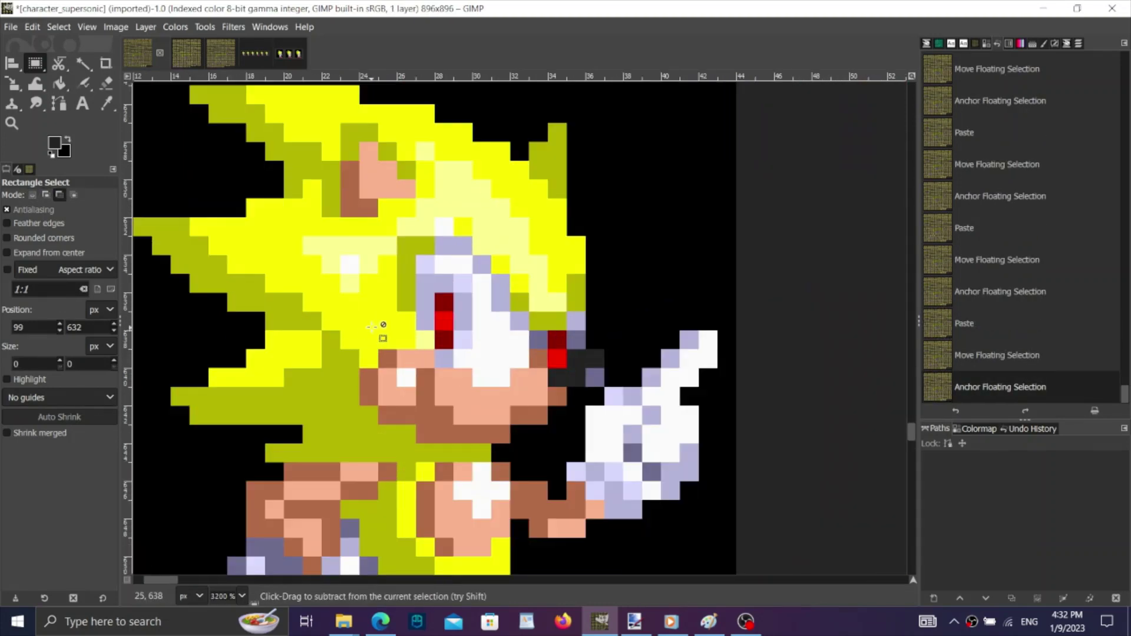
{"action": "left_click_drag", "start_coordinate": [396, 238], "coordinate": [596, 403]}
{"action": "left_click_drag", "start_coordinate": [416, 305], "coordinate": [404, 307]}
{"action": "key", "text": "ctrl+c"}
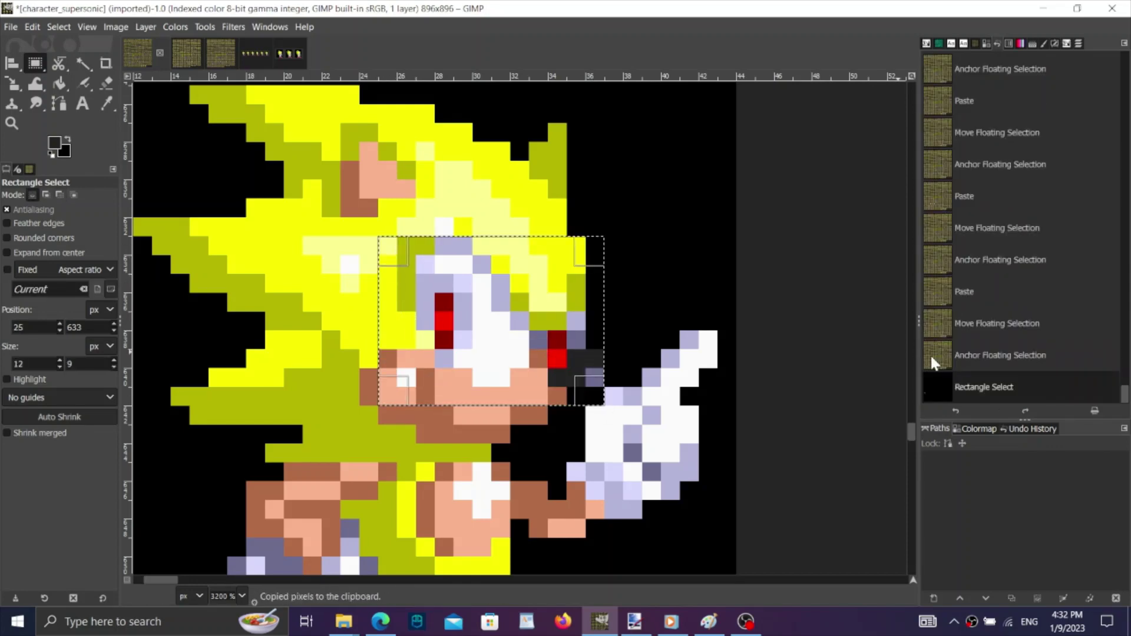
{"action": "left_click", "coordinate": [959, 354]}
Paste the copied eye and muzzle area and align it over the face of the second finger-wagging frame.
{"action": "scroll", "coordinate": [436, 344], "scroll_direction": "down", "scroll_amount": 2}
{"action": "scroll", "coordinate": [422, 340], "scroll_direction": "right", "scroll_amount": 1}
{"action": "scroll", "coordinate": [448, 340], "scroll_direction": "right", "scroll_amount": 3}
{"action": "scroll", "coordinate": [672, 340], "scroll_direction": "up", "scroll_amount": 4}
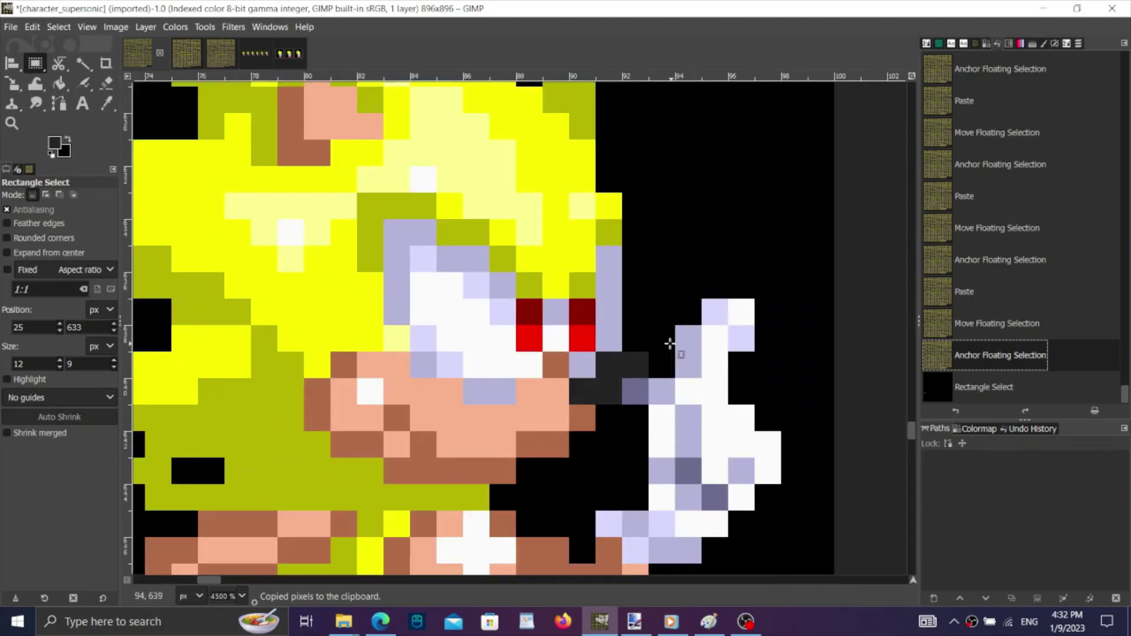
{"action": "key", "text": "ctrl+v"}
{"action": "left_click_drag", "start_coordinate": [445, 313], "coordinate": [483, 302]}
Compare the pasted face with the state before the paste, restore the moved state, and anchor it.
{"action": "left_click", "coordinate": [985, 354]}
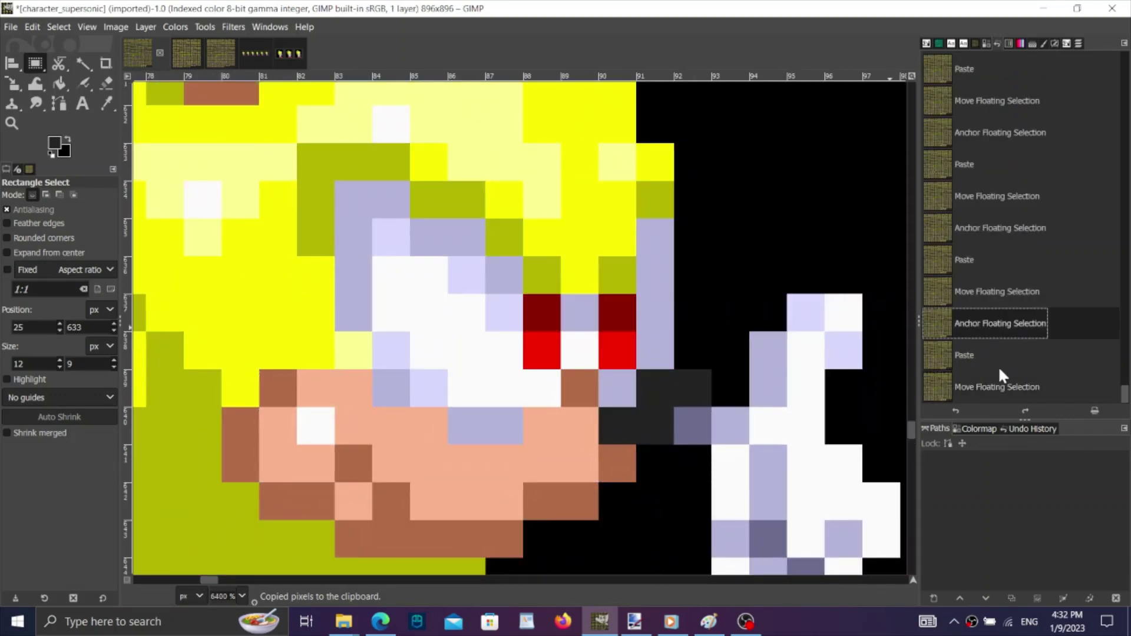
{"action": "left_click", "coordinate": [998, 383]}
{"action": "left_click", "coordinate": [812, 506]}
{"action": "scroll", "coordinate": [669, 428], "scroll_direction": "down", "scroll_amount": 3}
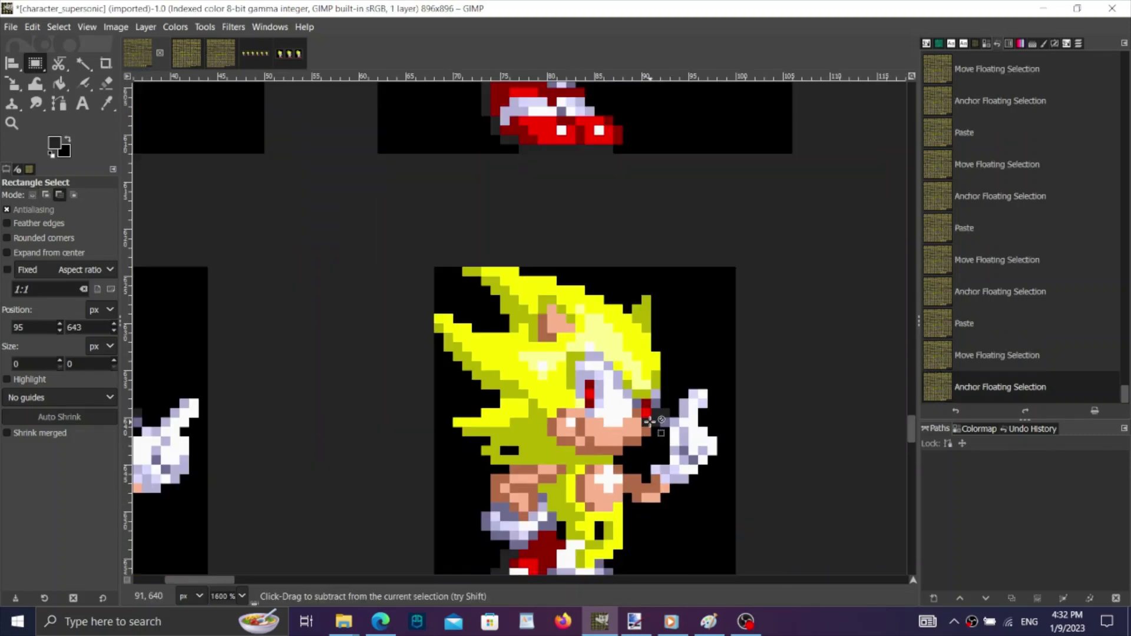
{"action": "left_click", "coordinate": [995, 380]}
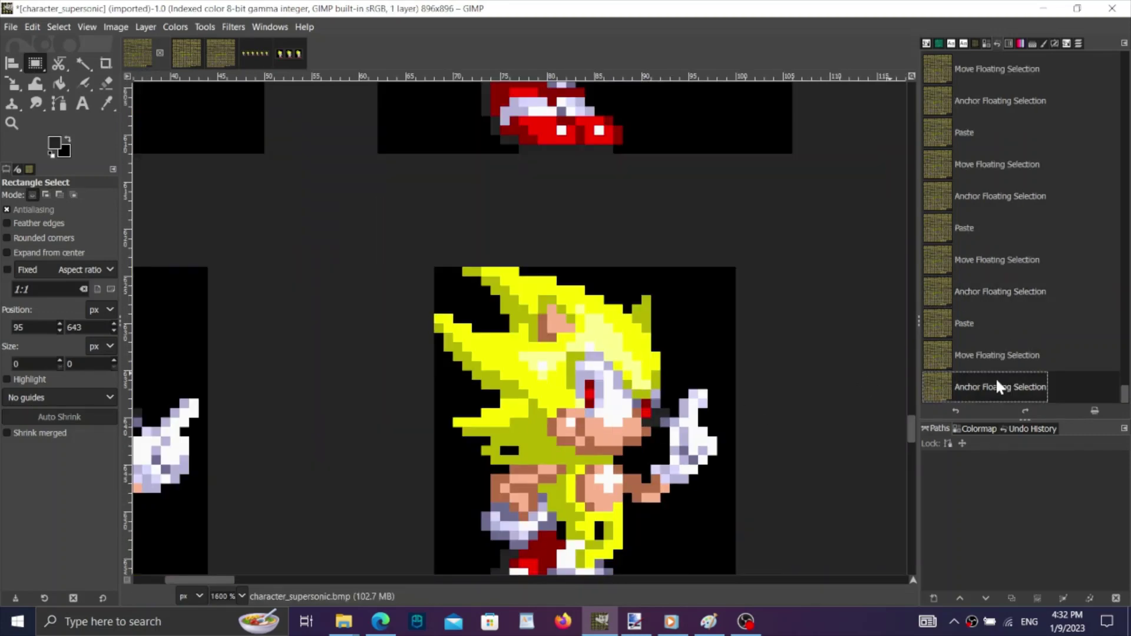
Copy a small muzzle patch, paste and align it on the second finger-wagging frame's face, and anchor it.
{"action": "scroll", "coordinate": [620, 424], "scroll_direction": "left", "scroll_amount": 5}
{"action": "scroll", "coordinate": [452, 439], "scroll_direction": "up", "scroll_amount": 3}
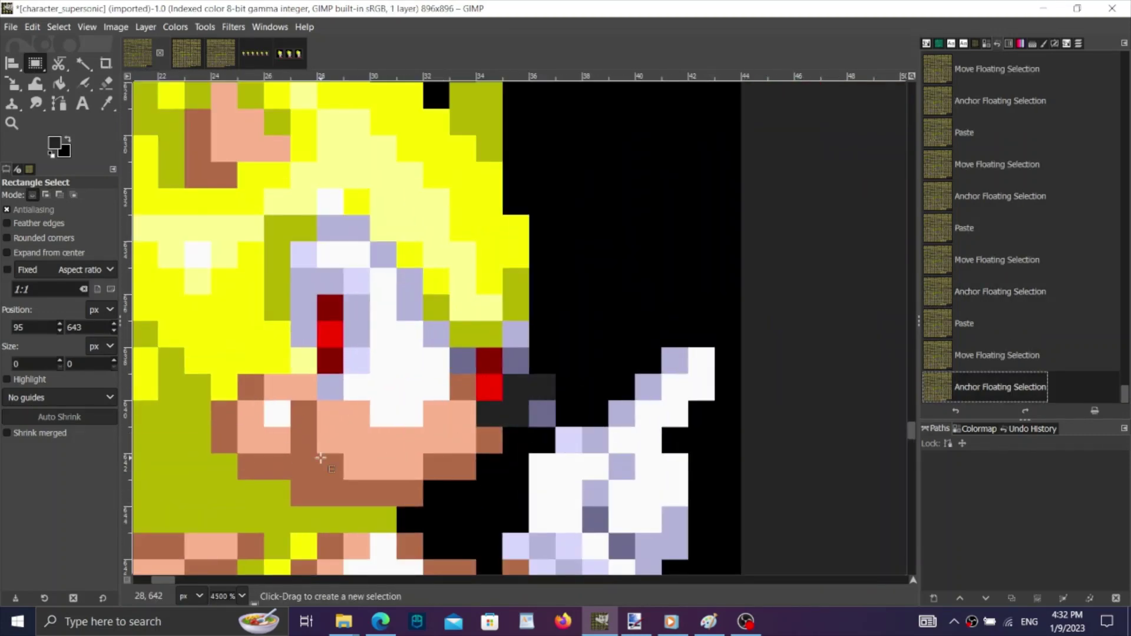
{"action": "scroll", "coordinate": [701, 436], "scroll_direction": "left", "scroll_amount": 5}
{"action": "left_click_drag", "start_coordinate": [648, 460], "coordinate": [628, 472]}
{"action": "key", "text": "ctrl+c"}
{"action": "key", "text": "ctrl+v"}
{"action": "left_click", "coordinate": [696, 396]}
{"action": "scroll", "coordinate": [692, 397], "scroll_direction": "down", "scroll_amount": 5}
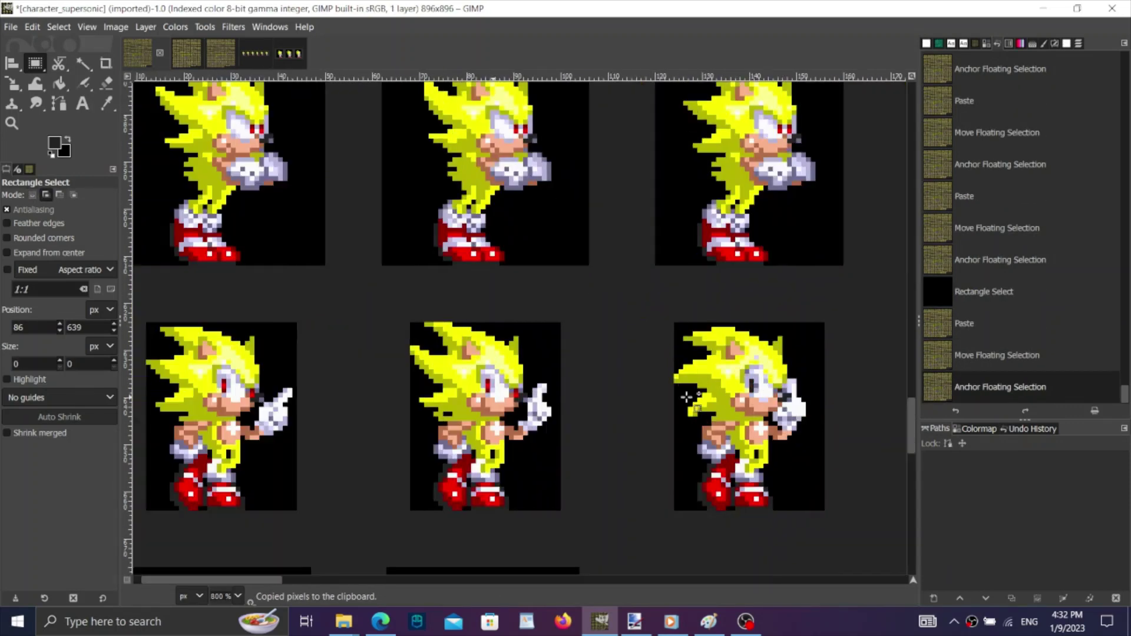
Copy the 6 × 4 px patch at 523, 647 from the lower back quills of the first red-eyed standing frame and discard the selection.
{"action": "scroll", "coordinate": [686, 396], "scroll_direction": "right", "scroll_amount": 10}
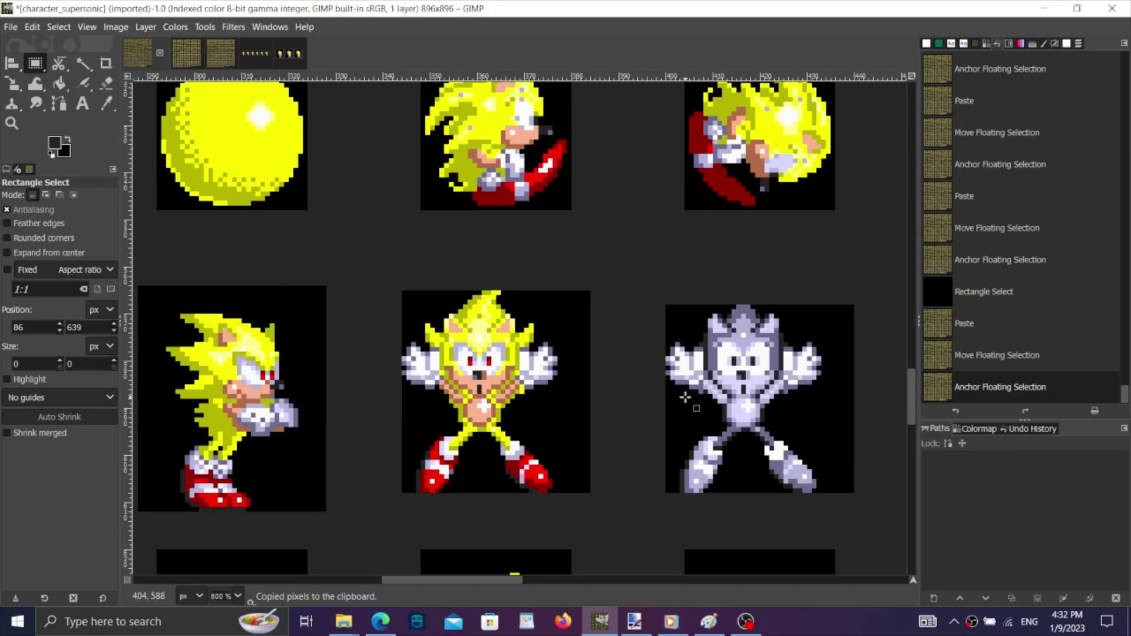
{"action": "scroll", "coordinate": [685, 398], "scroll_direction": "left", "scroll_amount": 3}
{"action": "scroll", "coordinate": [417, 402], "scroll_direction": "down", "scroll_amount": 2}
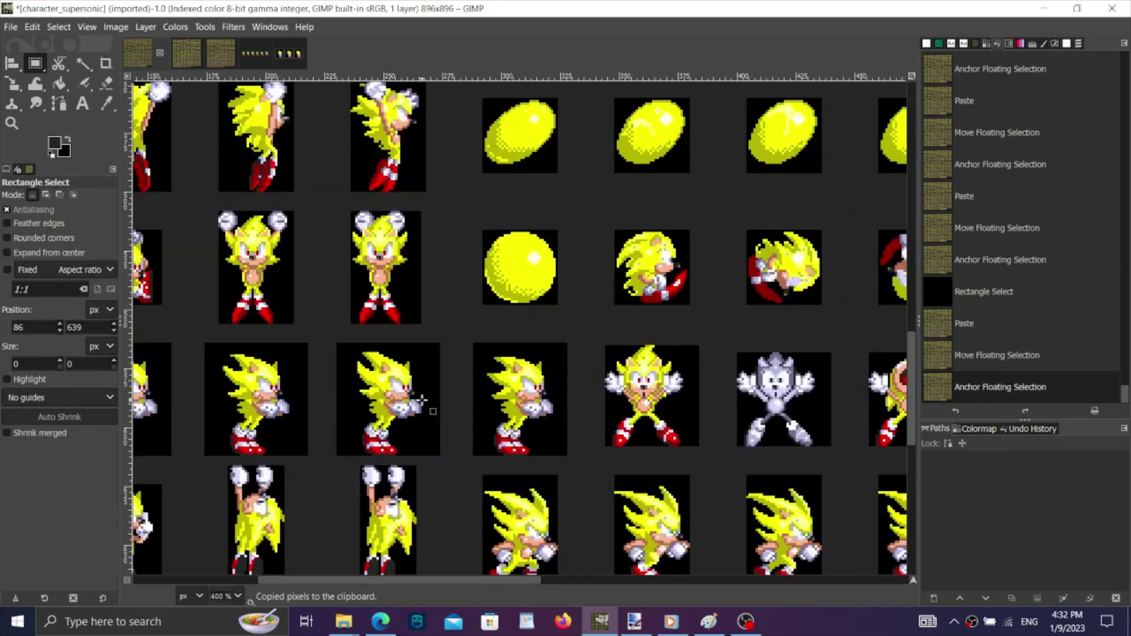
{"action": "scroll", "coordinate": [422, 401], "scroll_direction": "down", "scroll_amount": 2}
{"action": "scroll", "coordinate": [687, 406], "scroll_direction": "right", "scroll_amount": 3}
{"action": "scroll", "coordinate": [771, 434], "scroll_direction": "up", "scroll_amount": 2}
{"action": "scroll", "coordinate": [817, 433], "scroll_direction": "up", "scroll_amount": 2}
{"action": "scroll", "coordinate": [656, 404], "scroll_direction": "right", "scroll_amount": 2}
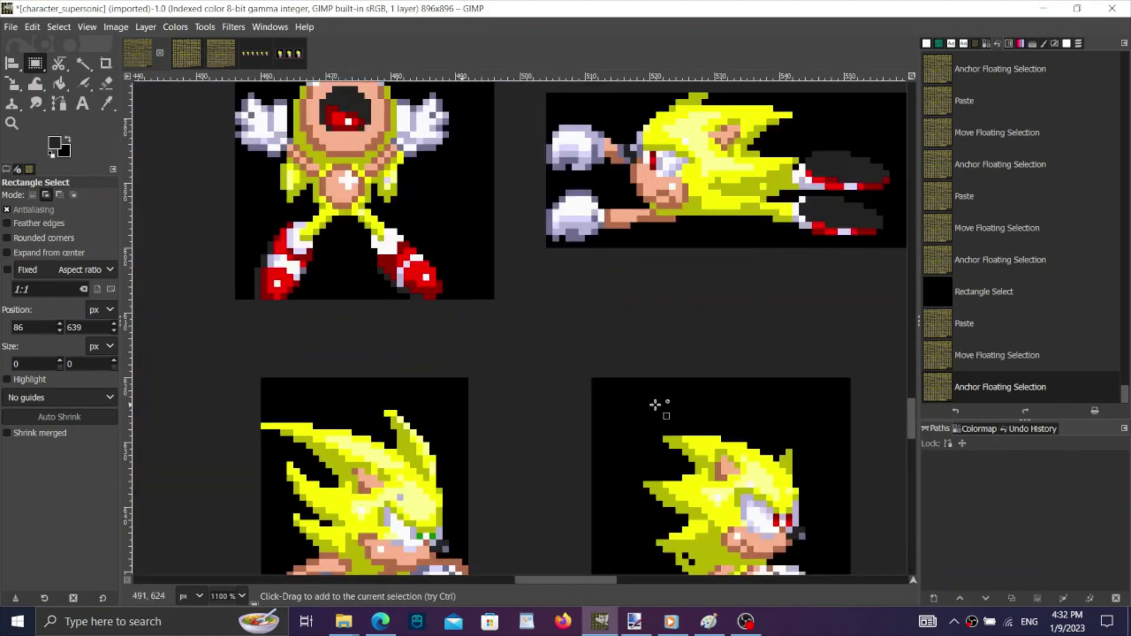
{"action": "scroll", "coordinate": [611, 449], "scroll_direction": "down", "scroll_amount": 1}
{"action": "scroll", "coordinate": [499, 460], "scroll_direction": "up", "scroll_amount": 3}
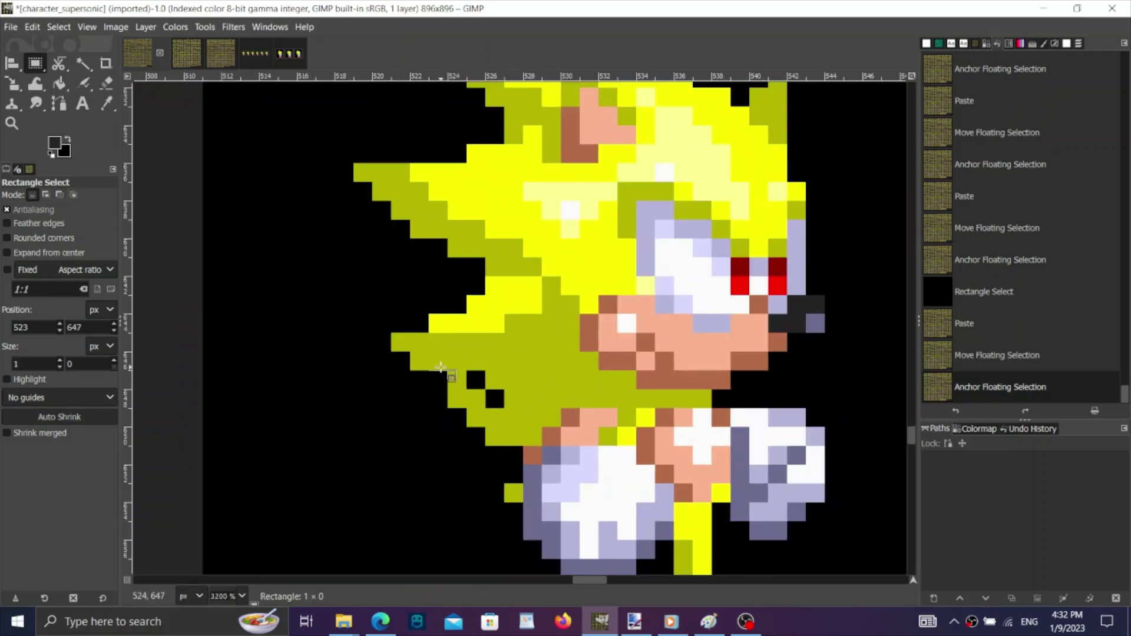
{"action": "left_click_drag", "start_coordinate": [539, 439], "coordinate": [540, 440]}
{"action": "key", "text": "ctrl+c"}
{"action": "scroll", "coordinate": [544, 421], "scroll_direction": "down", "scroll_amount": 5}
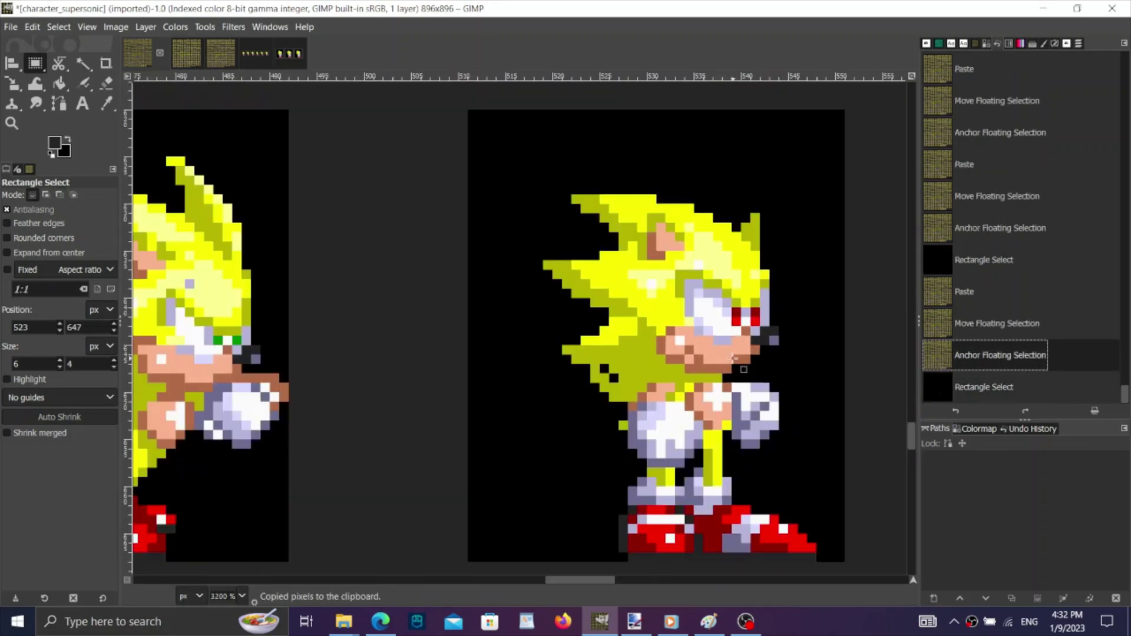
Try to paste and align the 6 × 4 px quill patch below the first finger-wagging frame's back quills, and revert it.
{"action": "scroll", "coordinate": [192, 468], "scroll_direction": "up", "scroll_amount": 4}
{"action": "scroll", "coordinate": [560, 447], "scroll_direction": "up", "scroll_amount": 7}
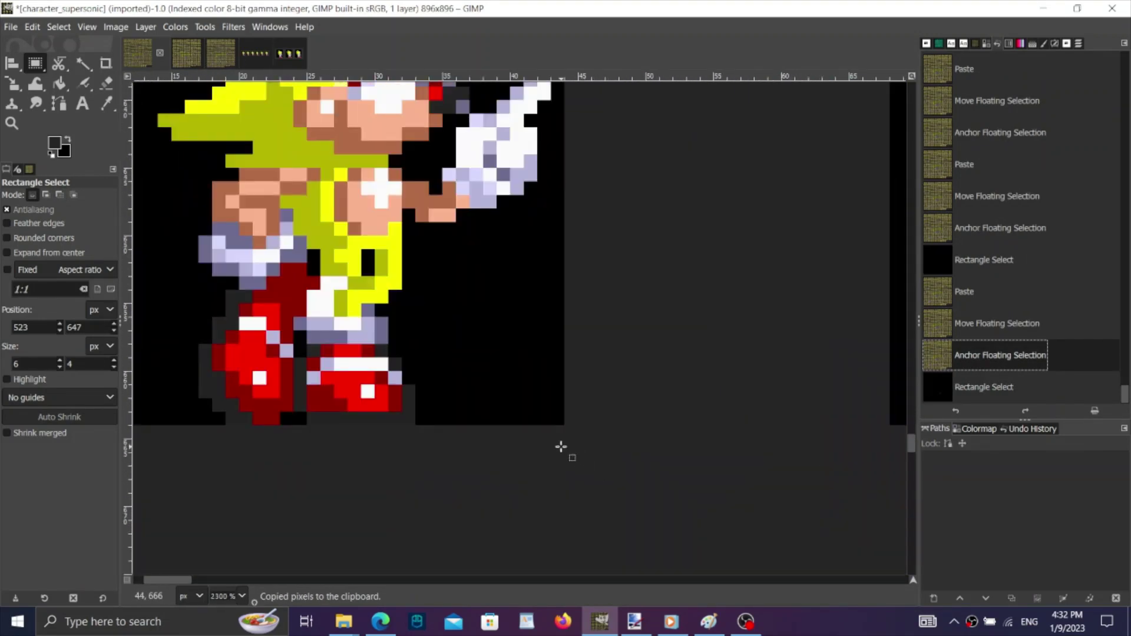
{"action": "scroll", "coordinate": [205, 276], "scroll_direction": "up", "scroll_amount": 5}
{"action": "scroll", "coordinate": [631, 308], "scroll_direction": "down", "scroll_amount": 2}
{"action": "key", "text": "ctrl+v"}
{"action": "scroll", "coordinate": [626, 308], "scroll_direction": "up", "scroll_amount": 1}
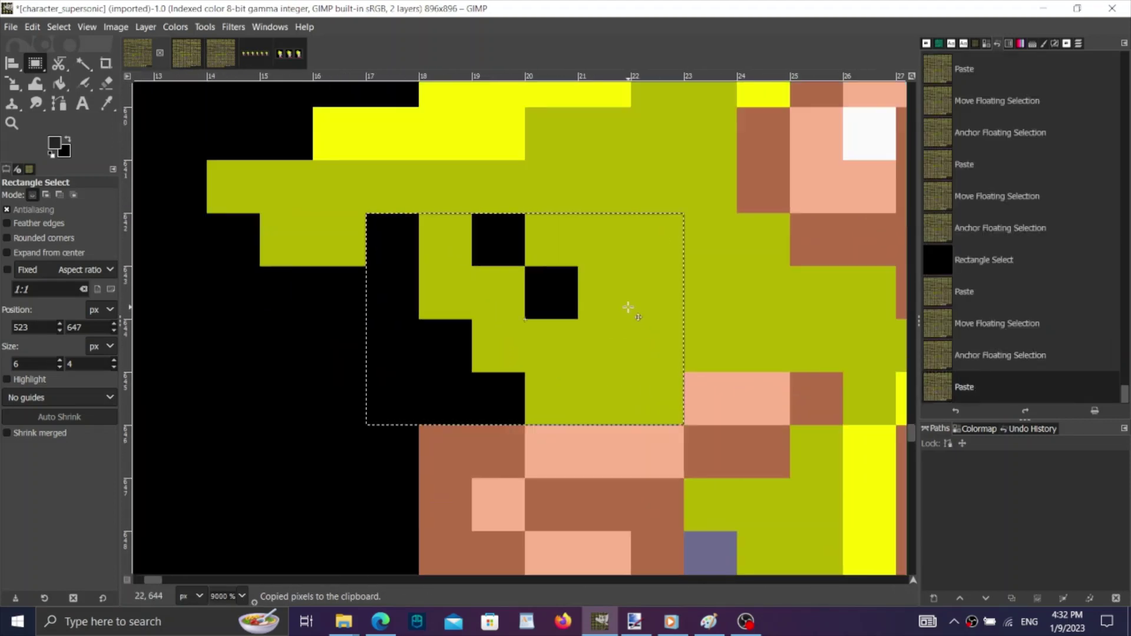
{"action": "left_click_drag", "start_coordinate": [626, 308], "coordinate": [556, 409]}
{"action": "left_click", "coordinate": [1023, 329]}
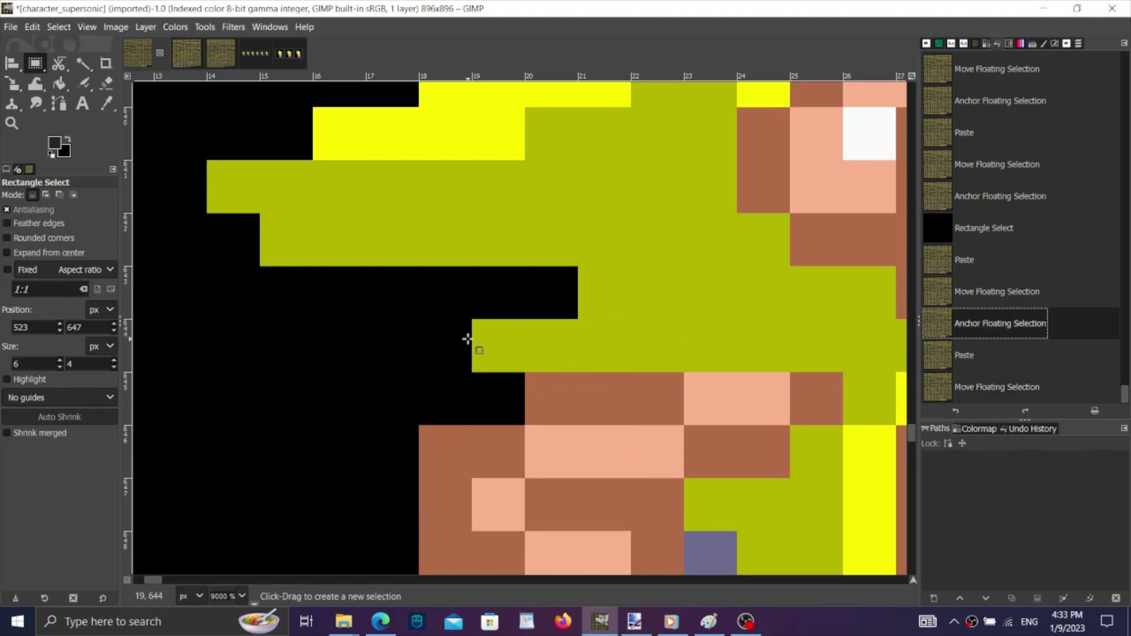
Paste the quill patch again on the first finger-wagging frame, compare it with the state before, and revert the paste.
{"action": "key", "text": "ctrl+v"}
{"action": "left_click", "coordinate": [992, 355]}
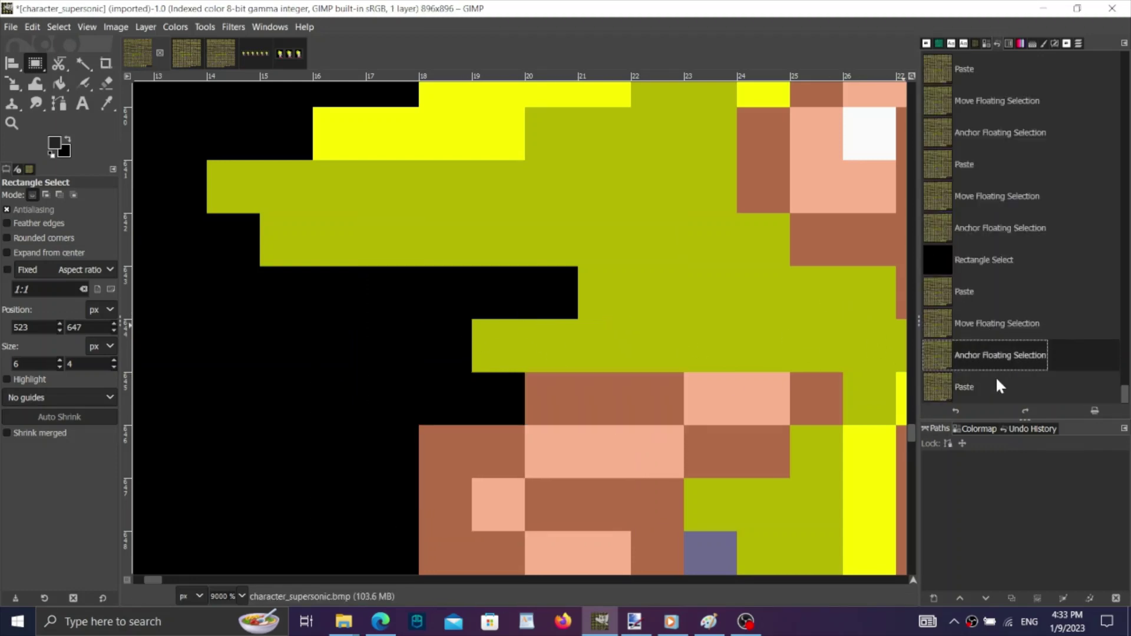
{"action": "left_click", "coordinate": [995, 380]}
{"action": "left_click", "coordinate": [998, 352]}
Copy the 9 × 9 px lower quill area at 520, 642 from the first red-eyed standing frame and discard the selection.
{"action": "scroll", "coordinate": [454, 384], "scroll_direction": "down", "scroll_amount": 7}
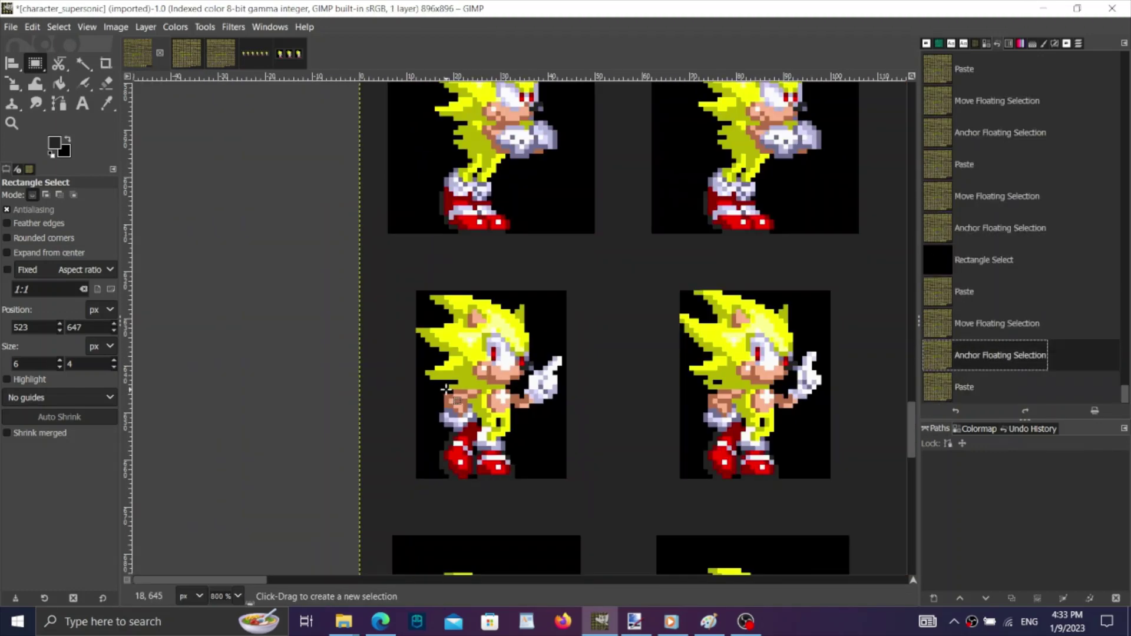
{"action": "scroll", "coordinate": [446, 389], "scroll_direction": "right", "scroll_amount": 6}
{"action": "scroll", "coordinate": [446, 389], "scroll_direction": "up", "scroll_amount": 2}
{"action": "scroll", "coordinate": [445, 390], "scroll_direction": "right", "scroll_amount": 4}
{"action": "scroll", "coordinate": [446, 389], "scroll_direction": "down", "scroll_amount": 5}
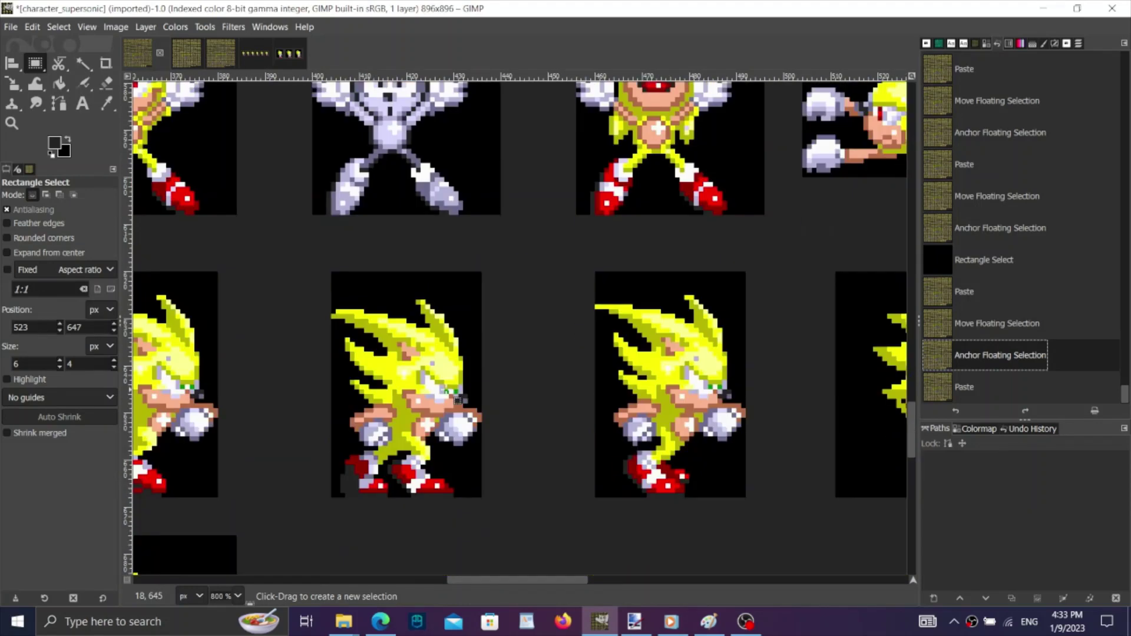
{"action": "scroll", "coordinate": [457, 400], "scroll_direction": "right", "scroll_amount": 3}
{"action": "scroll", "coordinate": [871, 378], "scroll_direction": "up", "scroll_amount": 4}
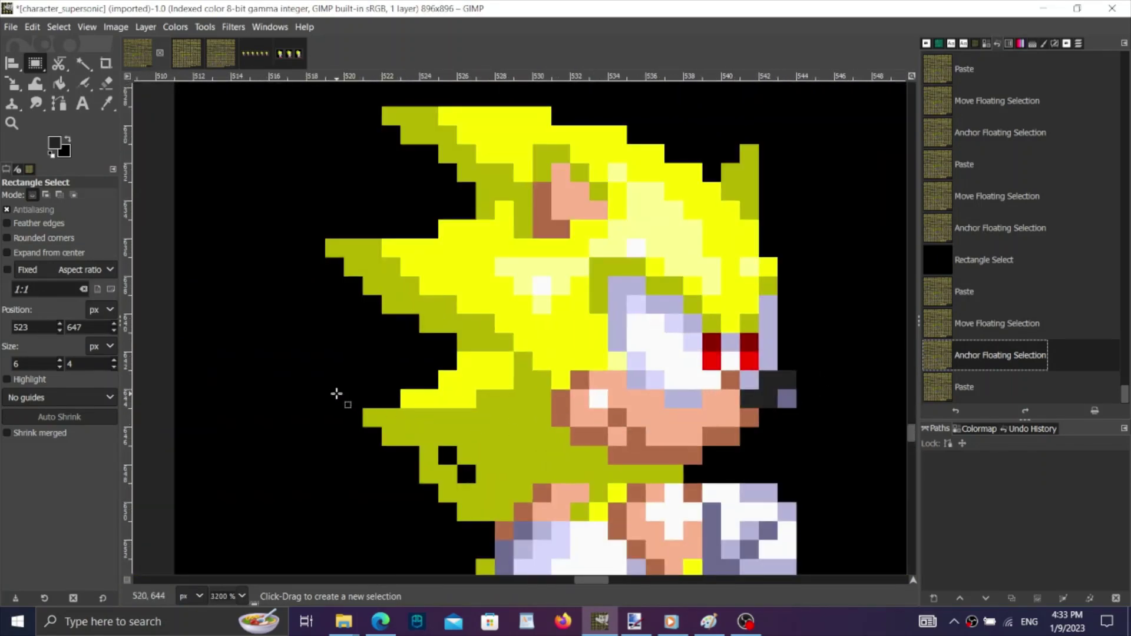
{"action": "left_click_drag", "start_coordinate": [342, 392], "coordinate": [506, 519]}
{"action": "left_click_drag", "start_coordinate": [457, 393], "coordinate": [453, 358]}
{"action": "key", "text": "ctrl+c"}
{"action": "left_click", "coordinate": [962, 368]}
{"action": "scroll", "coordinate": [692, 423], "scroll_direction": "down", "scroll_amount": 5}
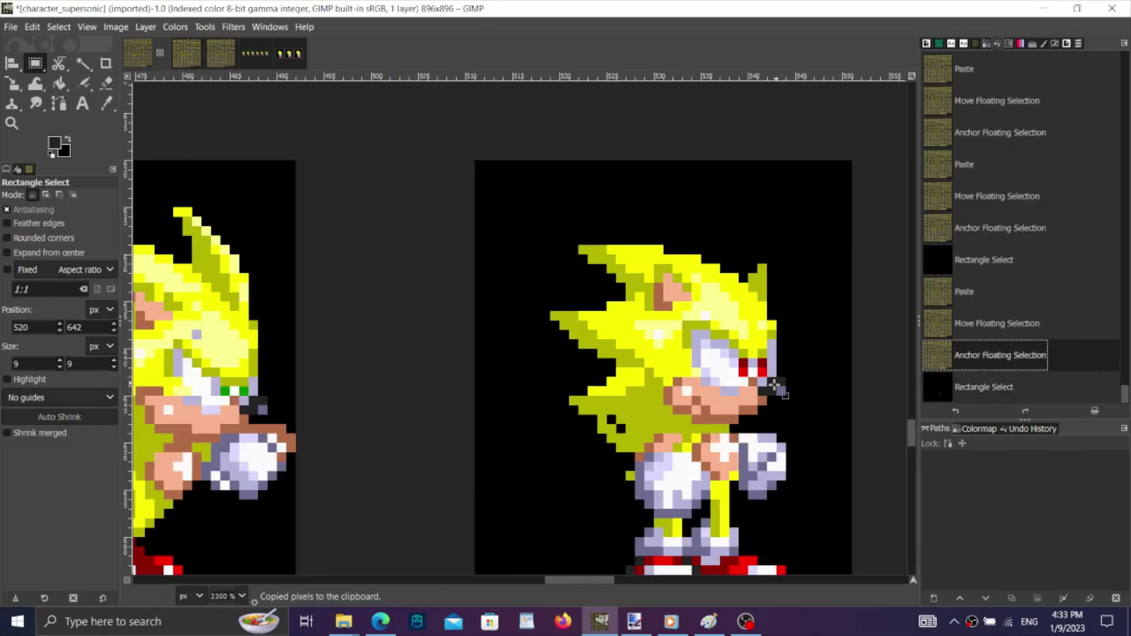
Try pasting the 9 × 9 px quill area over the first finger-wagging frame's lower back quills, compare it, and revert the paste.
{"action": "scroll", "coordinate": [179, 372], "scroll_direction": "up", "scroll_amount": 8}
{"action": "key", "text": "ctrl+v"}
{"action": "scroll", "coordinate": [625, 393], "scroll_direction": "down", "scroll_amount": 4}
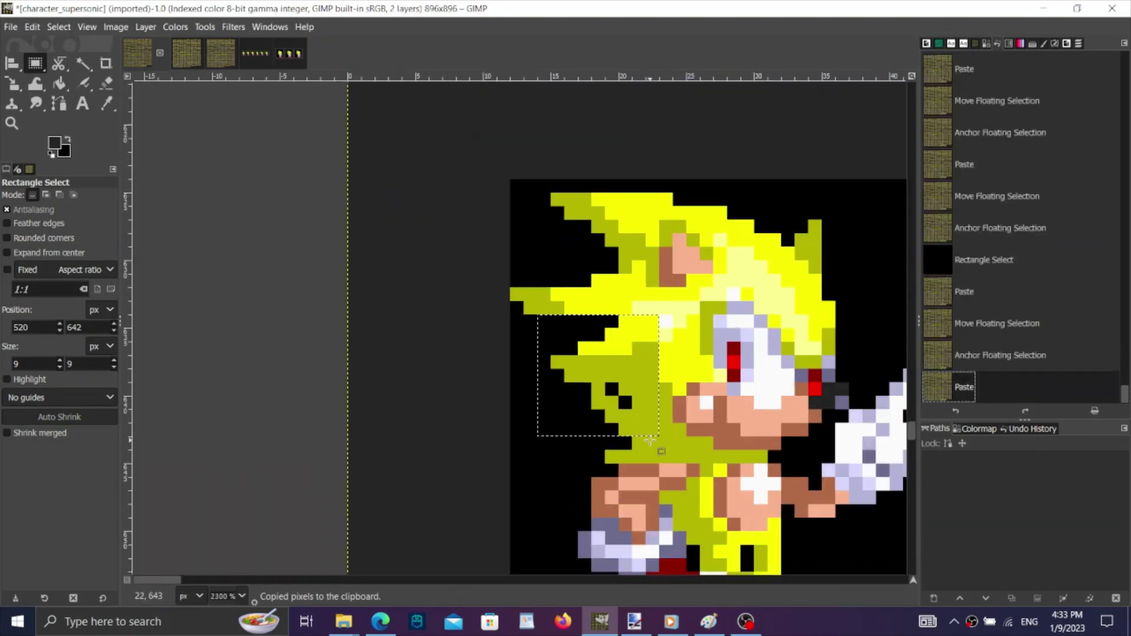
{"action": "scroll", "coordinate": [650, 443], "scroll_direction": "up", "scroll_amount": 2}
{"action": "left_click_drag", "start_coordinate": [619, 330], "coordinate": [598, 432]}
{"action": "left_click", "coordinate": [978, 332]}
{"action": "left_click", "coordinate": [998, 377]}
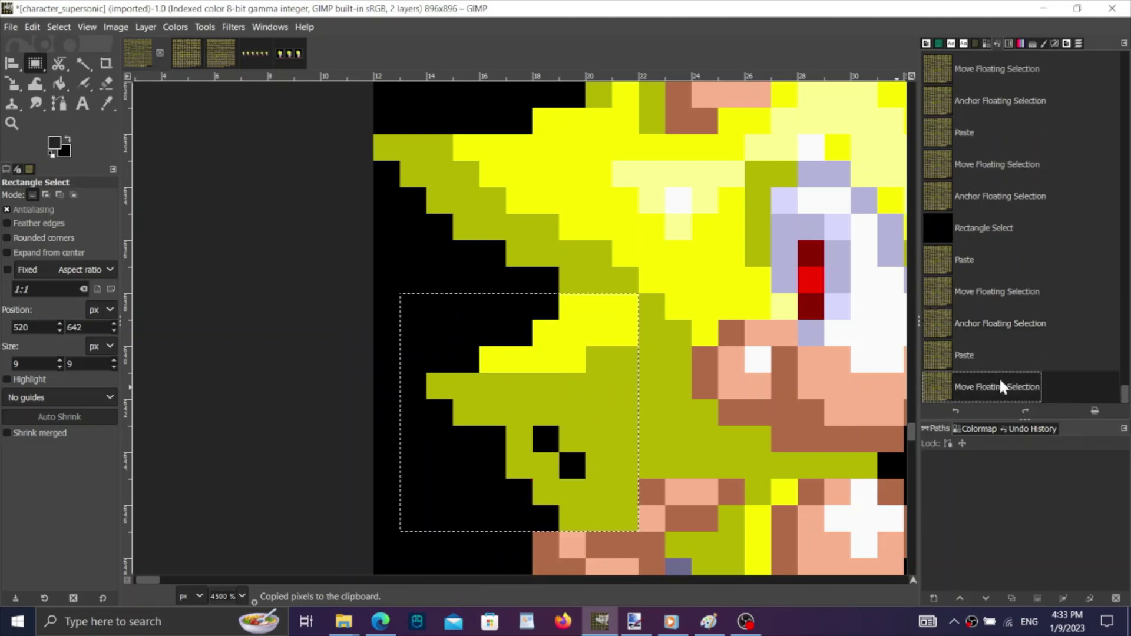
{"action": "left_click", "coordinate": [972, 324]}
Copy the 25 × 23 px head at 631, 626 from the red-eyed standing frame with raised back quills and discard the selection.
{"action": "scroll", "coordinate": [351, 365], "scroll_direction": "down", "scroll_amount": 3}
{"action": "scroll", "coordinate": [351, 365], "scroll_direction": "right", "scroll_amount": 3}
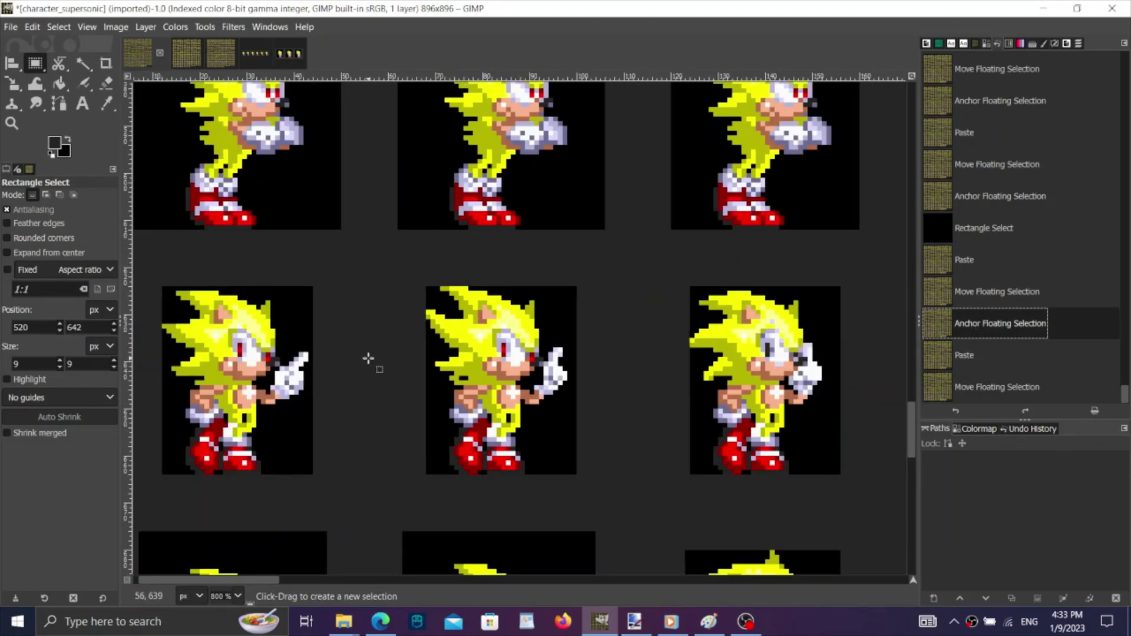
{"action": "scroll", "coordinate": [368, 358], "scroll_direction": "right", "scroll_amount": 20}
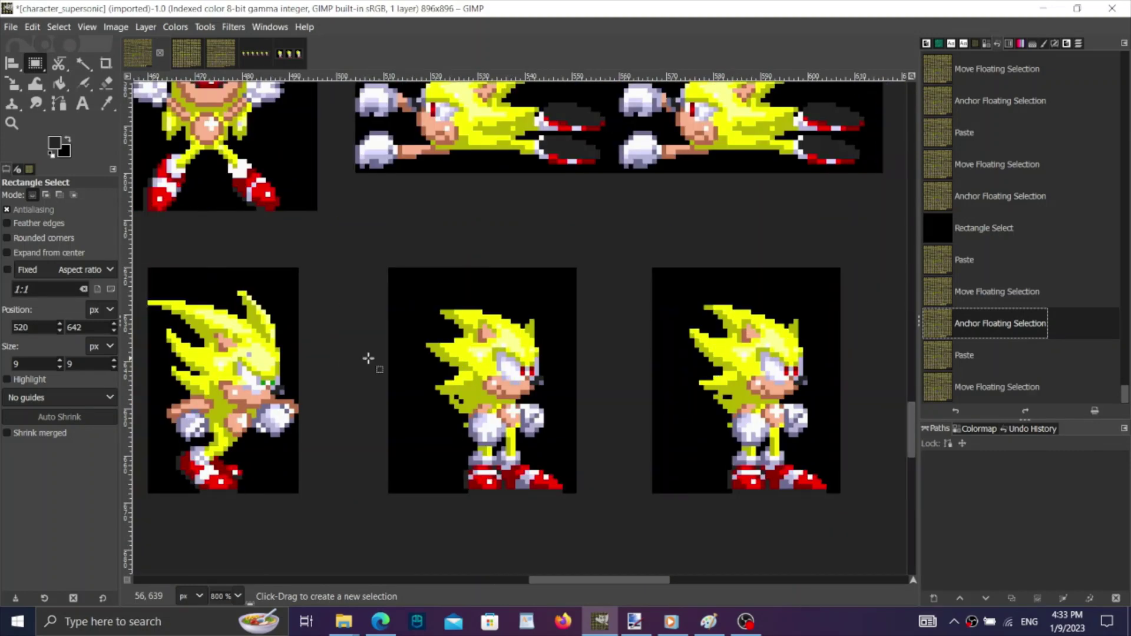
{"action": "scroll", "coordinate": [368, 358], "scroll_direction": "right", "scroll_amount": 15}
{"action": "scroll", "coordinate": [596, 396], "scroll_direction": "up", "scroll_amount": 3}
{"action": "scroll", "coordinate": [437, 215], "scroll_direction": "down", "scroll_amount": 1}
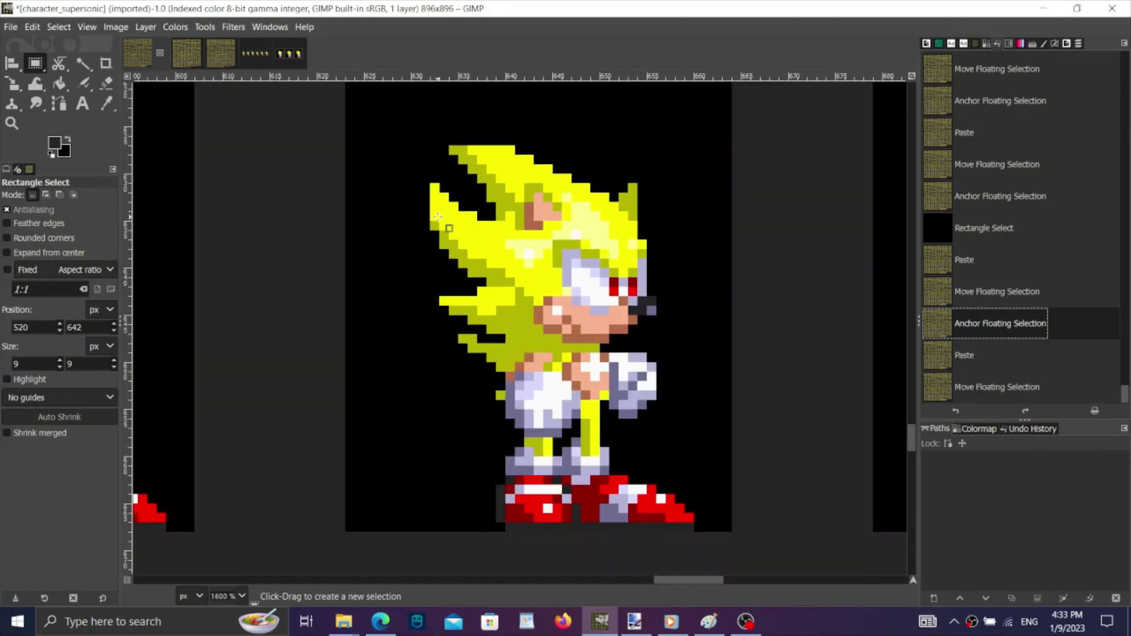
{"action": "left_click_drag", "start_coordinate": [423, 141], "coordinate": [656, 348]}
{"action": "key", "text": "ctrl+c"}
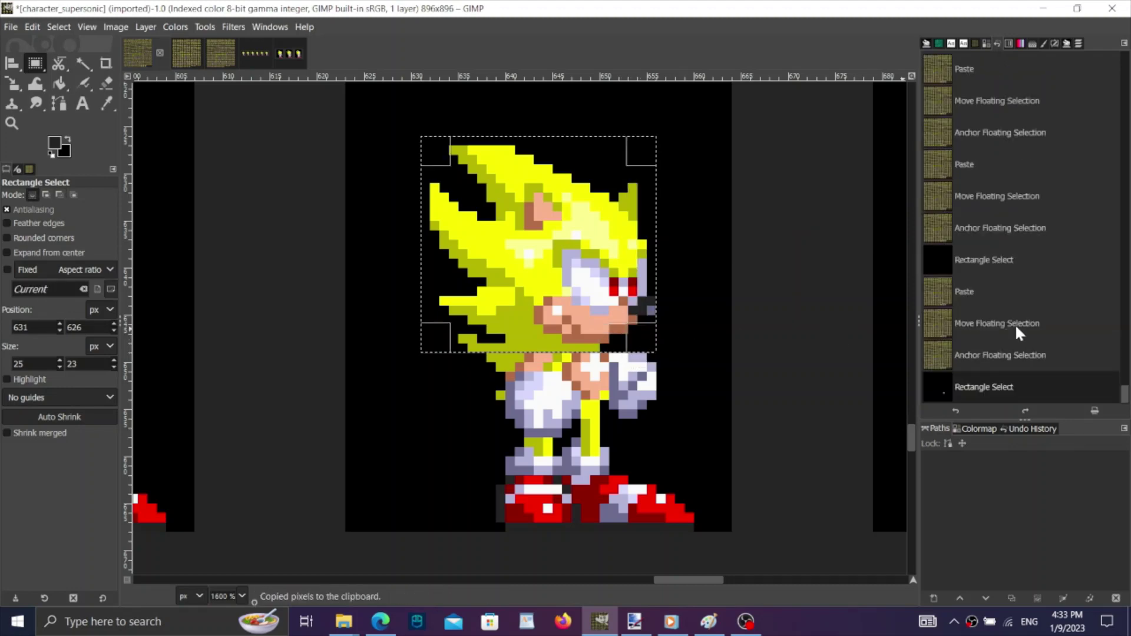
{"action": "left_click", "coordinate": [985, 350]}
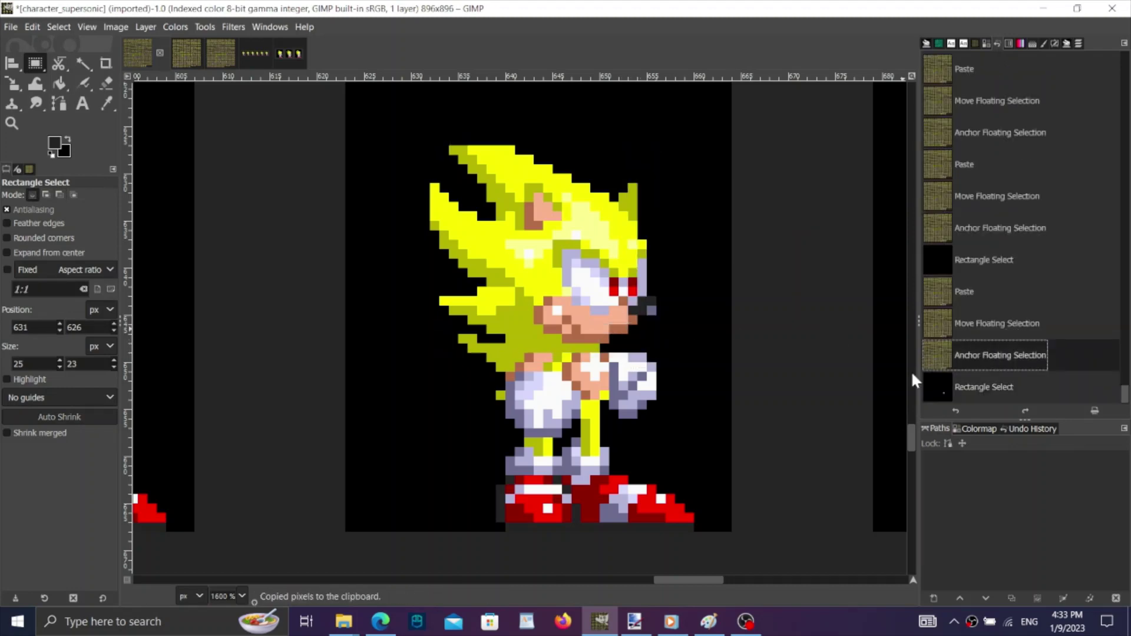
Paste the copied head onto the third finger-wagging frame and align it over the existing head.
{"action": "scroll", "coordinate": [848, 377], "scroll_direction": "down", "scroll_amount": 1}
{"action": "scroll", "coordinate": [824, 379], "scroll_direction": "left", "scroll_amount": 10}
{"action": "scroll", "coordinate": [805, 381], "scroll_direction": "down", "scroll_amount": 7}
{"action": "scroll", "coordinate": [758, 384], "scroll_direction": "left", "scroll_amount": 3}
{"action": "scroll", "coordinate": [758, 384], "scroll_direction": "up", "scroll_amount": 4}
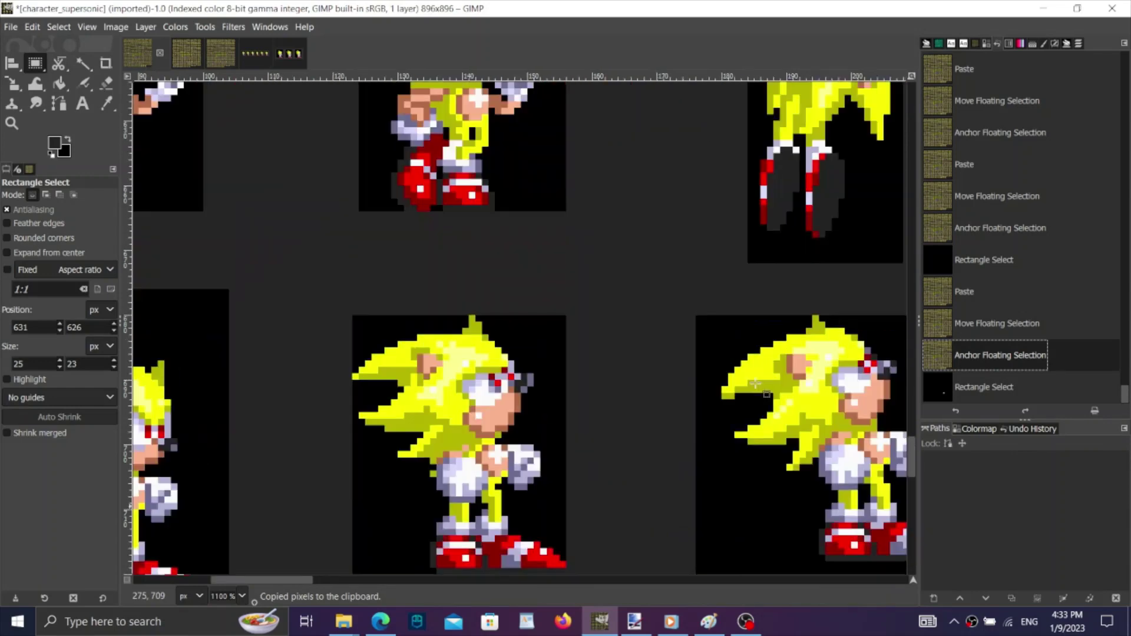
{"action": "scroll", "coordinate": [706, 377], "scroll_direction": "down", "scroll_amount": 1}
{"action": "scroll", "coordinate": [331, 237], "scroll_direction": "up", "scroll_amount": 3}
{"action": "key", "text": "ctrl+v"}
{"action": "scroll", "coordinate": [668, 371], "scroll_direction": "down", "scroll_amount": 3}
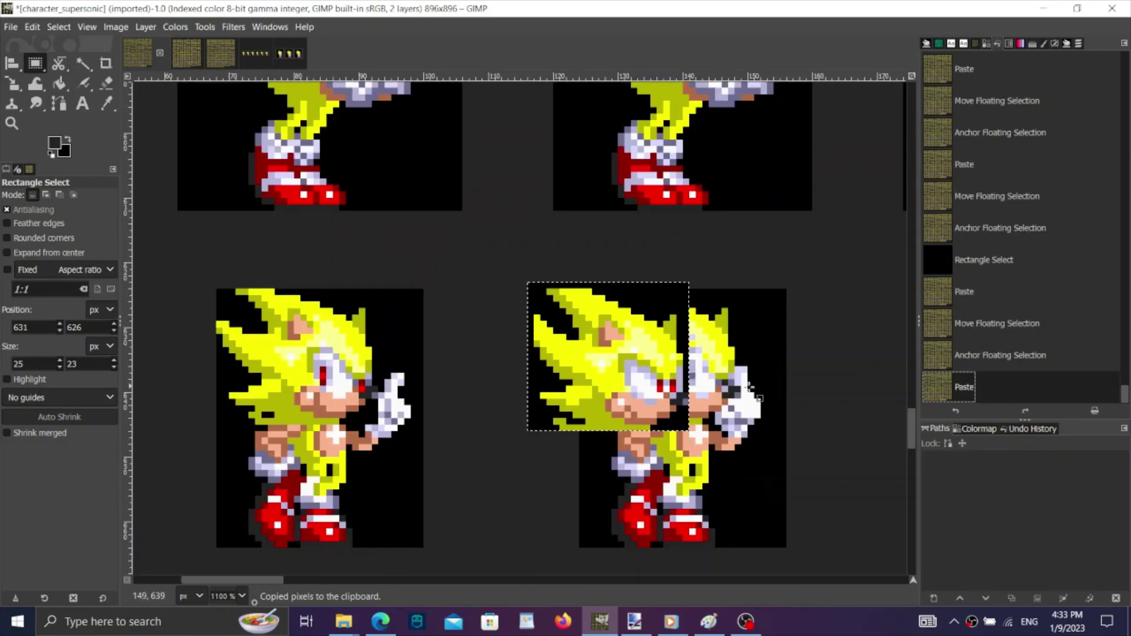
{"action": "scroll", "coordinate": [737, 393], "scroll_direction": "up", "scroll_amount": 3}
{"action": "left_click_drag", "start_coordinate": [474, 412], "coordinate": [621, 389]}
Compare the third finger-wagging frame with and without the new head, then keep the pasted head and anchor it.
{"action": "left_click", "coordinate": [982, 333]}
{"action": "left_click", "coordinate": [1005, 383]}
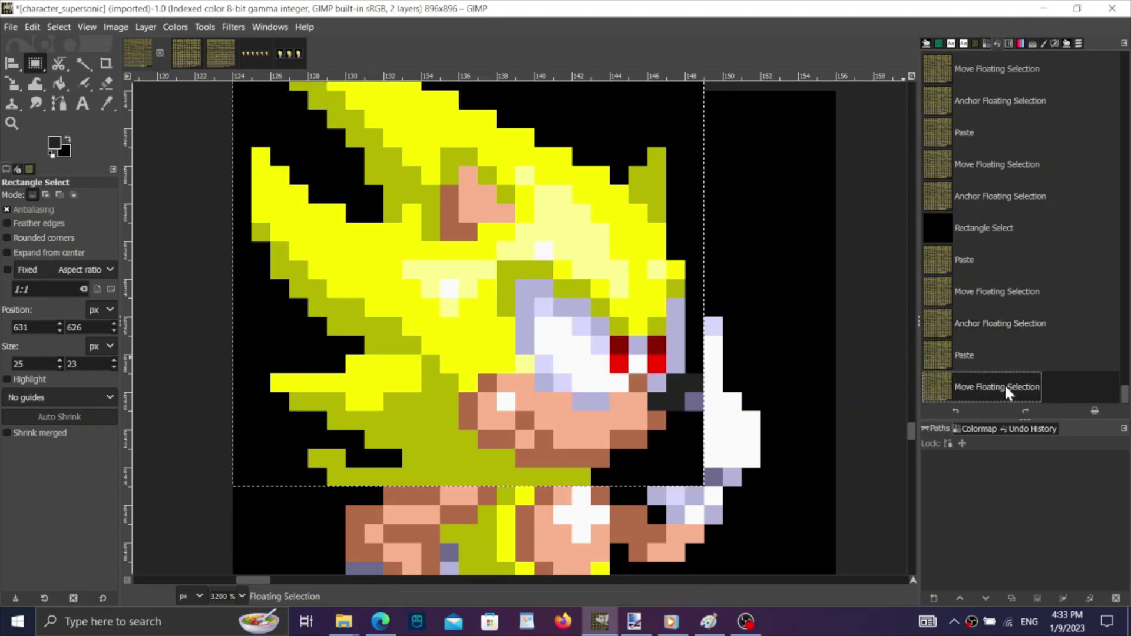
{"action": "left_click", "coordinate": [977, 323]}
{"action": "key", "text": "ctrl+y"}
{"action": "scroll", "coordinate": [654, 321], "scroll_direction": "down", "scroll_amount": 1}
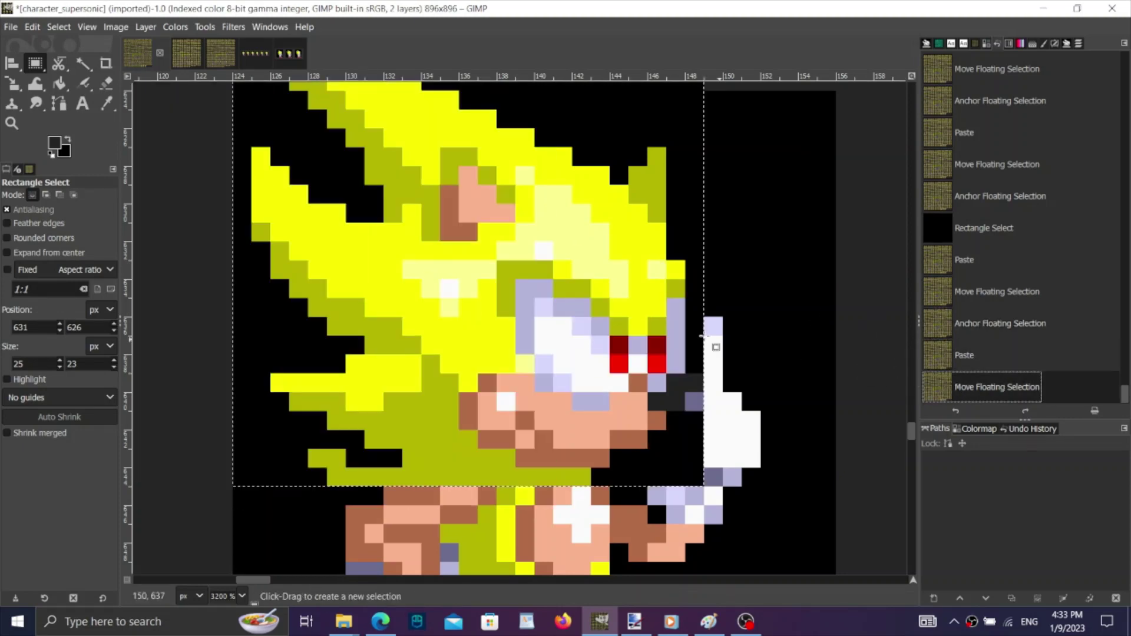
{"action": "left_click", "coordinate": [966, 318]}
{"action": "left_click", "coordinate": [1000, 377]}
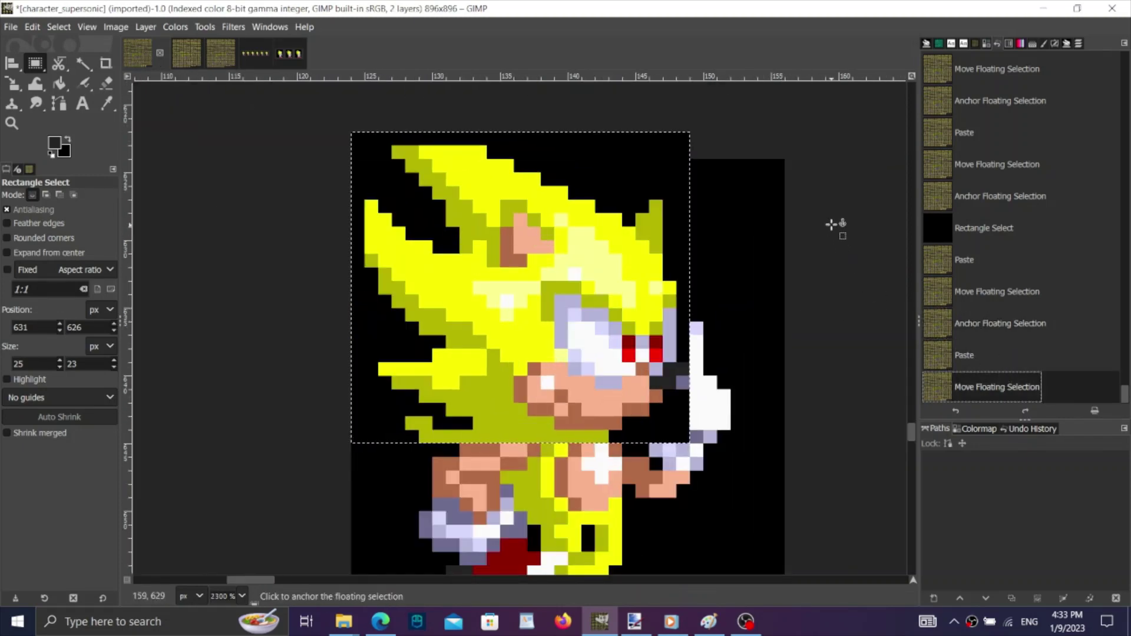
{"action": "left_click", "coordinate": [794, 160]}
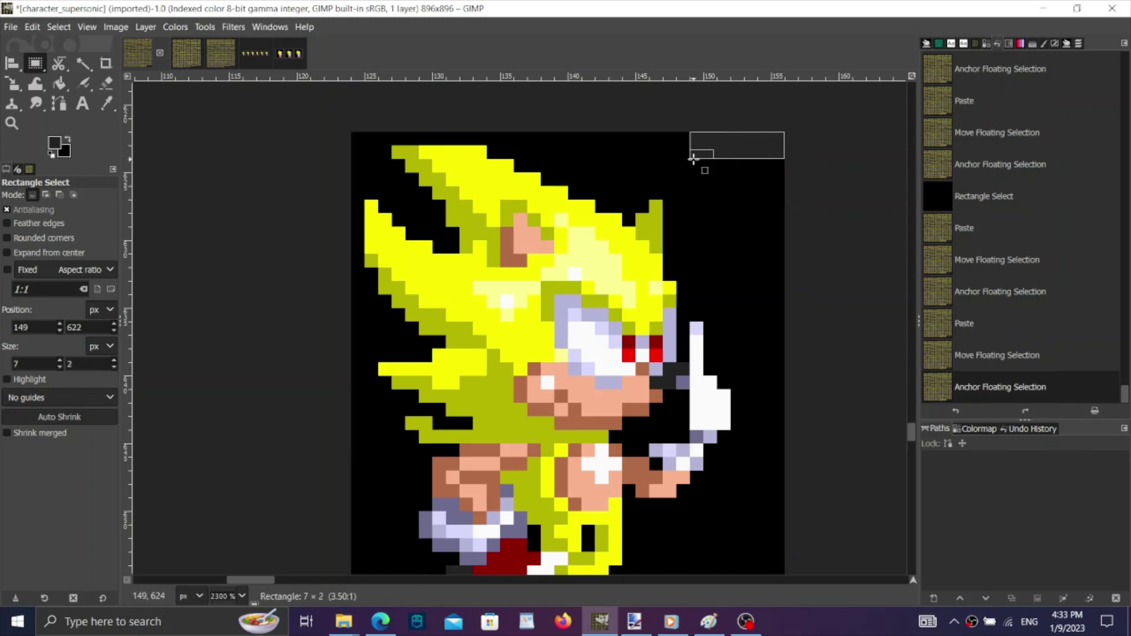
Clear the 7 × 2 px strip at 149, 622 above the third finger-wagging frame's background and deselect everything.
{"action": "left_click_drag", "start_coordinate": [693, 157], "coordinate": [694, 158]}
{"action": "key", "text": "Delete"}
{"action": "key", "text": "ctrl+shift+a"}
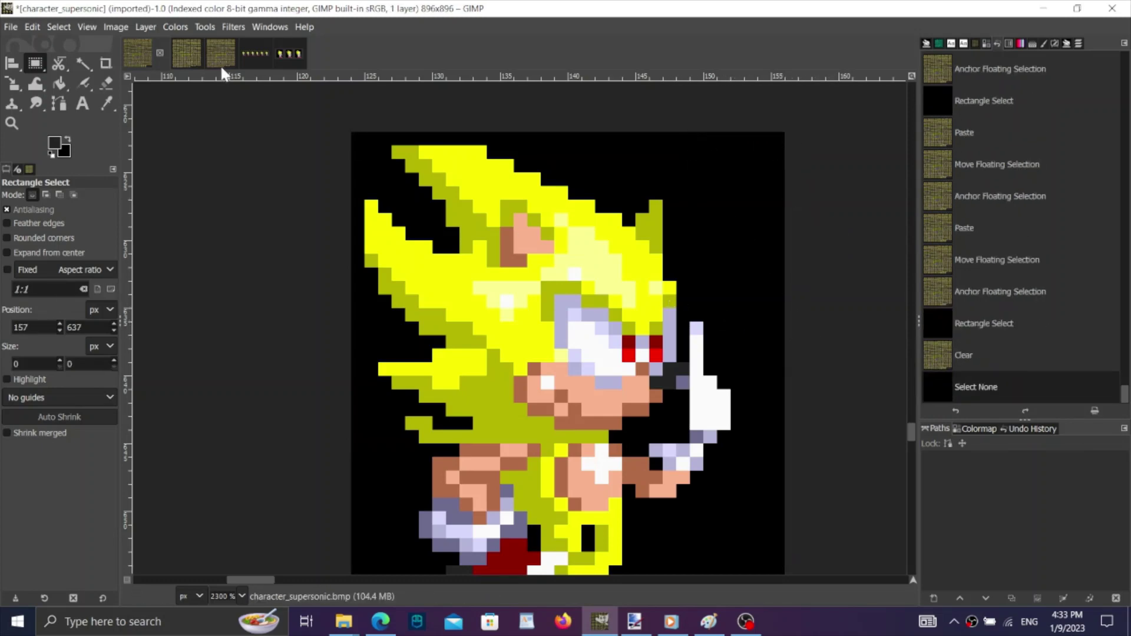
In the second open sprite sheet, discard the old selection and copy the 15 × 17 px face-and-hand area at 137, 633 from the last finger-wagging frame.
{"action": "left_click", "coordinate": [187, 53]}
{"action": "scroll", "coordinate": [707, 233], "scroll_direction": "down", "scroll_amount": 3}
{"action": "left_click", "coordinate": [957, 131]}
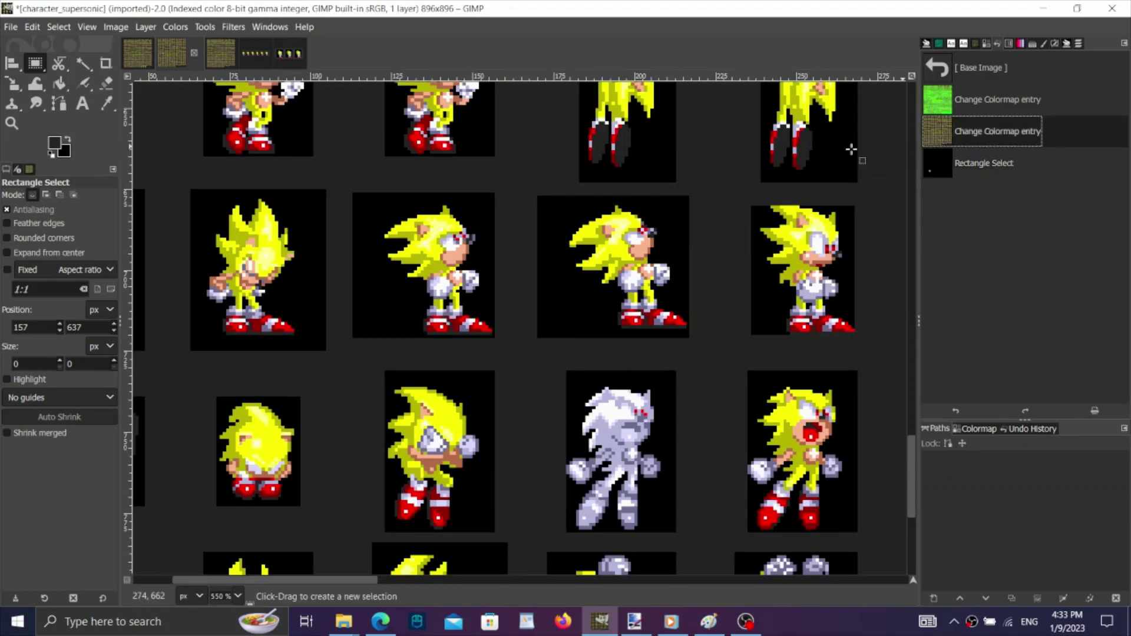
{"action": "scroll", "coordinate": [671, 195], "scroll_direction": "up", "scroll_amount": 3}
{"action": "scroll", "coordinate": [530, 234], "scroll_direction": "up", "scroll_amount": 5}
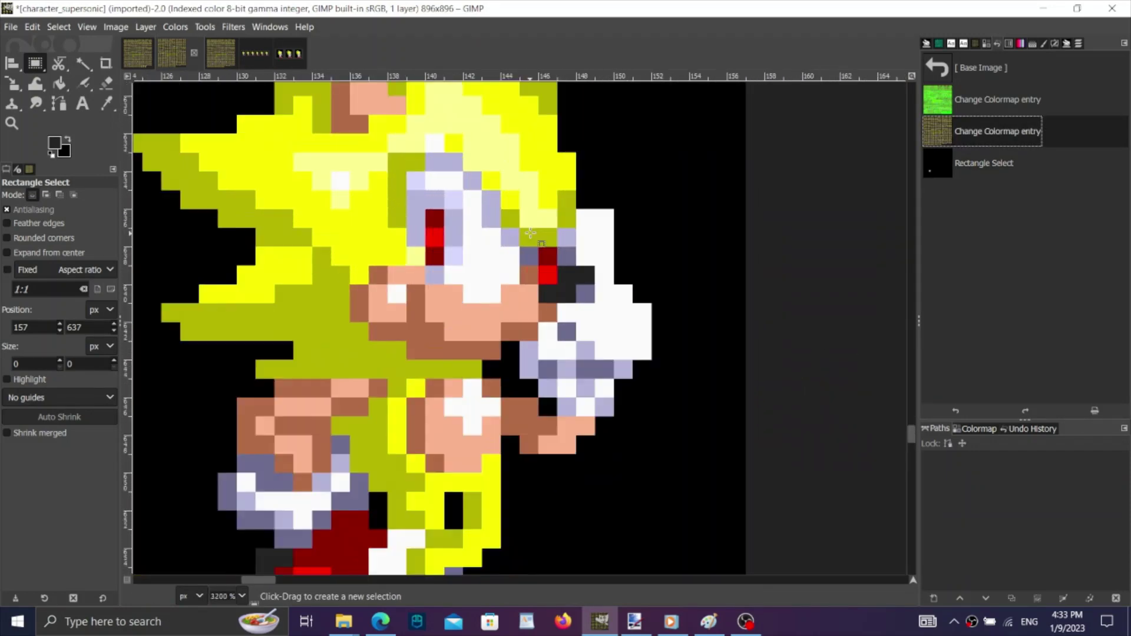
{"action": "scroll", "coordinate": [530, 233], "scroll_direction": "down", "scroll_amount": 5}
{"action": "scroll", "coordinate": [405, 171], "scroll_direction": "up", "scroll_amount": 5}
{"action": "left_click_drag", "start_coordinate": [398, 163], "coordinate": [672, 474]}
{"action": "key", "text": "ctrl+c"}
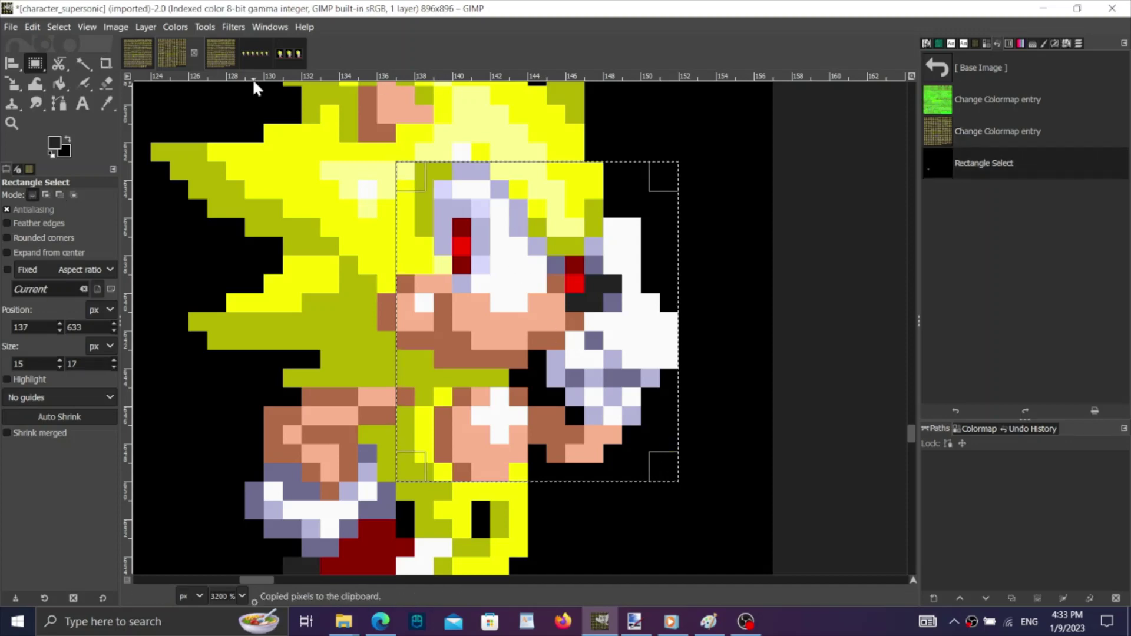
Paste the face and hand onto the third finger-wagging frame of the first sheet, compare it with the previous state, and anchor it.
{"action": "left_click", "coordinate": [220, 53]}
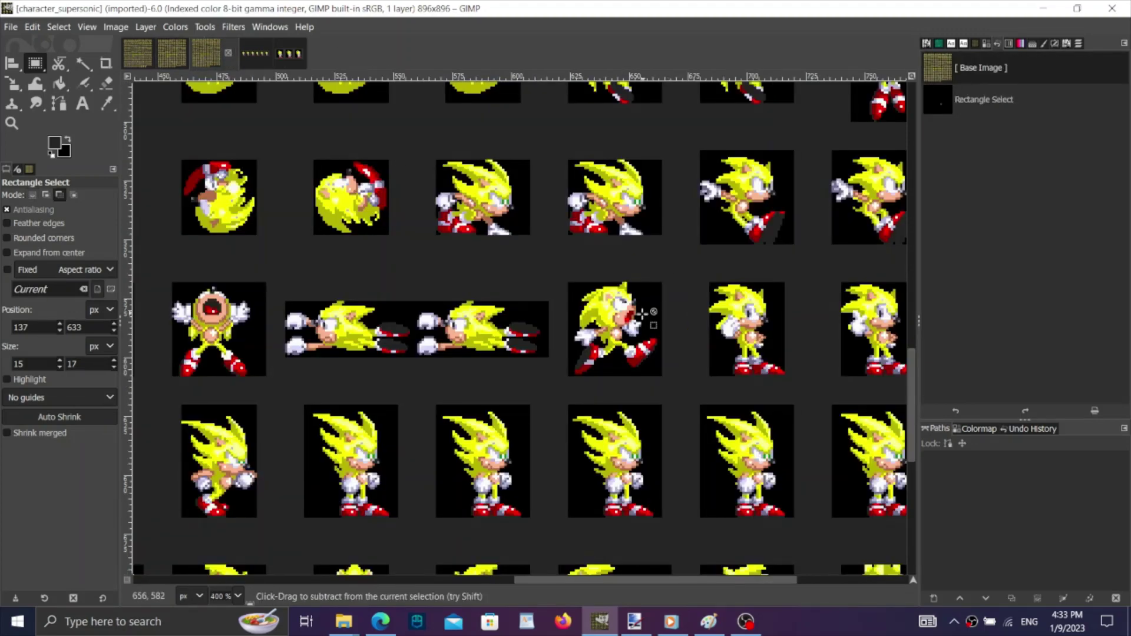
{"action": "left_click", "coordinate": [137, 65]}
{"action": "scroll", "coordinate": [671, 402], "scroll_direction": "up", "scroll_amount": 2}
{"action": "key", "text": "ctrl+v"}
{"action": "left_click_drag", "start_coordinate": [587, 343], "coordinate": [589, 371]}
{"action": "left_click", "coordinate": [949, 334]}
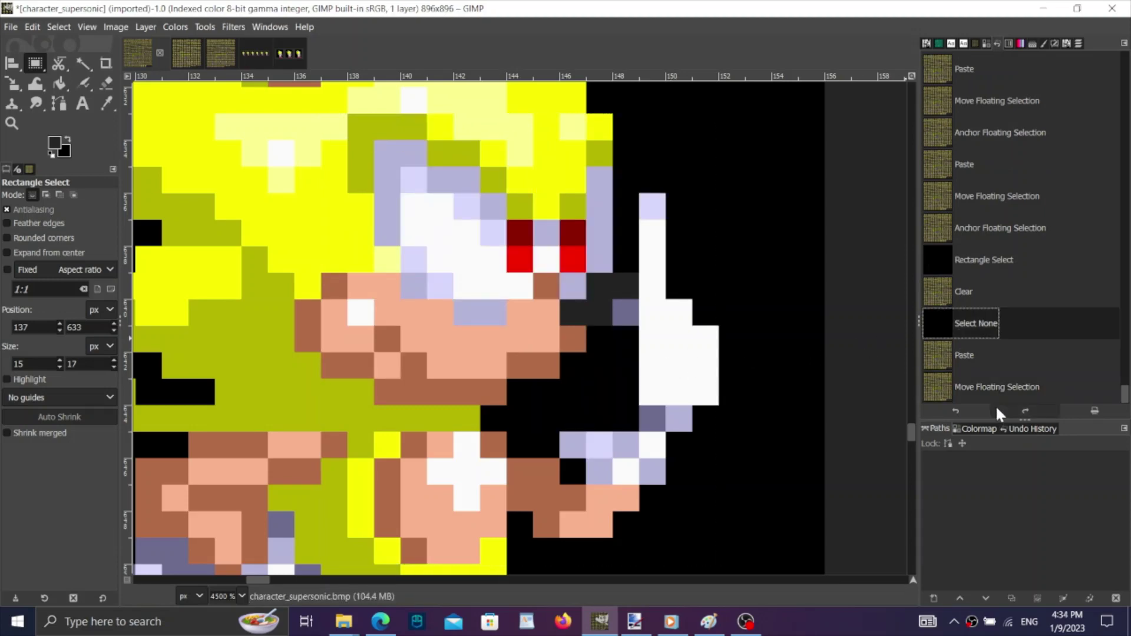
{"action": "left_click", "coordinate": [995, 402]}
{"action": "key", "text": "ctrl+h"}
From the second sheet, copy the 32 × 40 px area at 684, 568 covering the first standing frame with a glove raised behind the head.
{"action": "scroll", "coordinate": [813, 292], "scroll_direction": "down", "scroll_amount": 5}
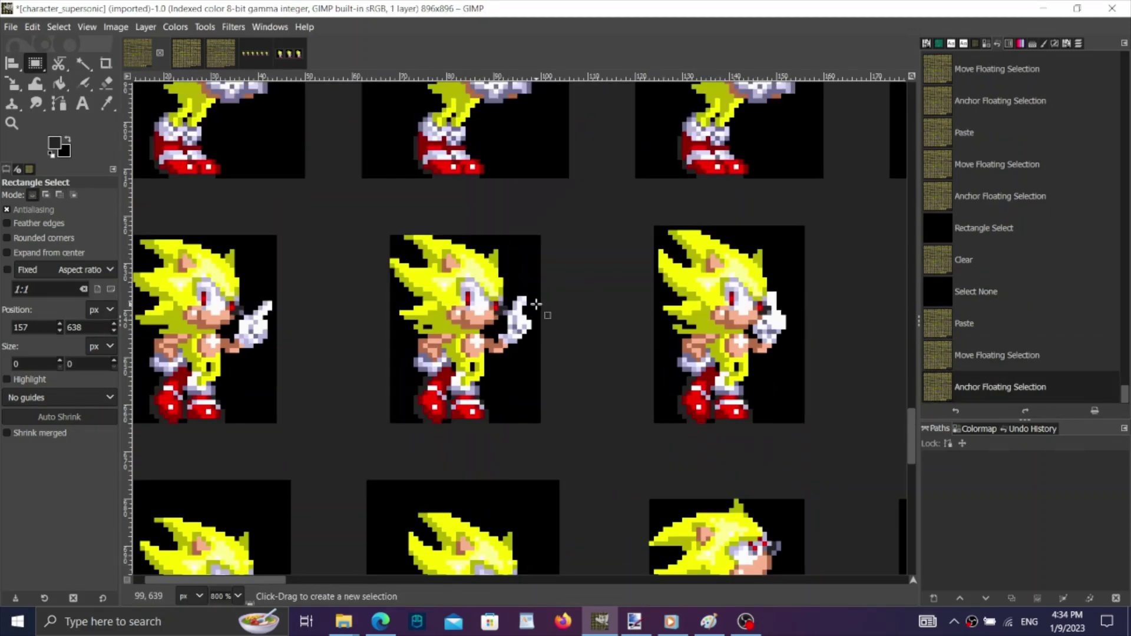
{"action": "scroll", "coordinate": [538, 349], "scroll_direction": "down", "scroll_amount": 2}
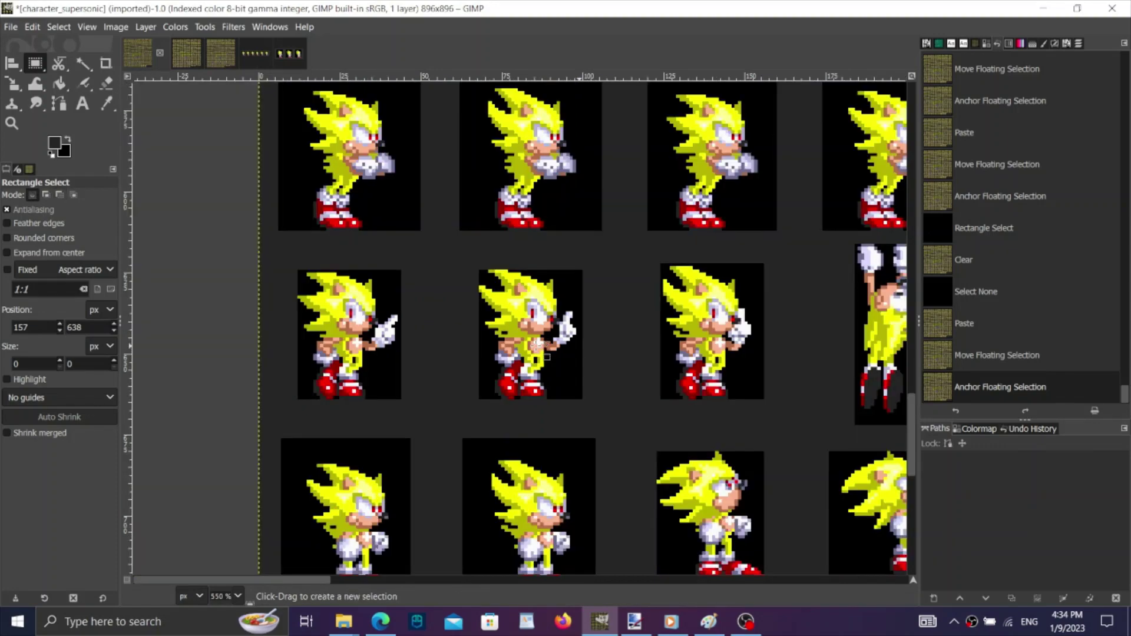
{"action": "scroll", "coordinate": [536, 346], "scroll_direction": "left", "scroll_amount": 3}
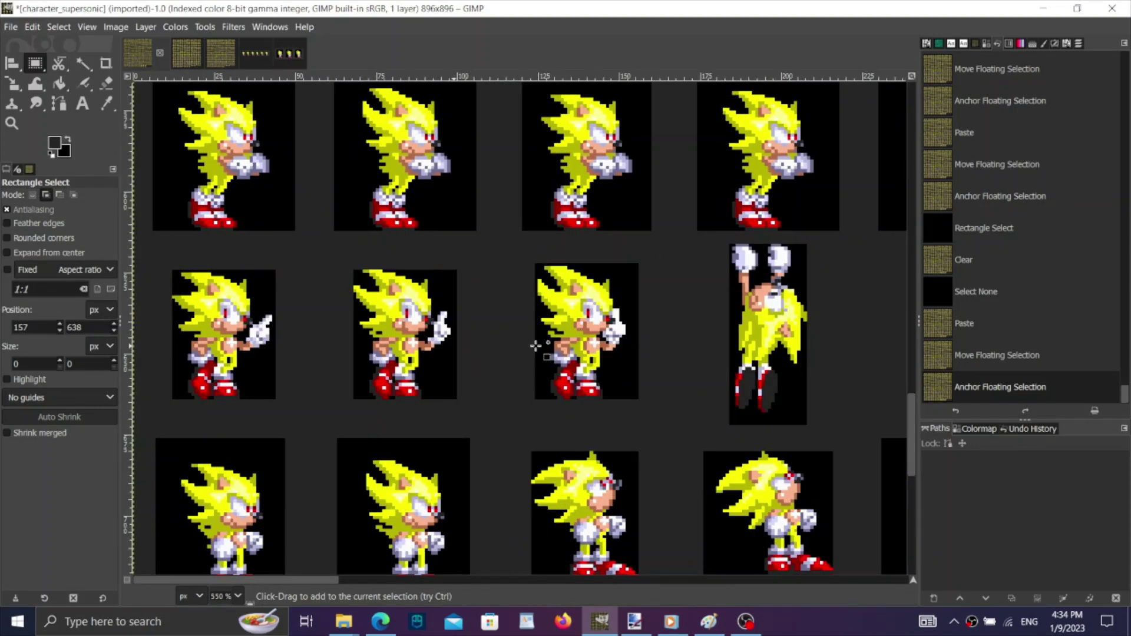
{"action": "scroll", "coordinate": [535, 346], "scroll_direction": "right", "scroll_amount": 10}
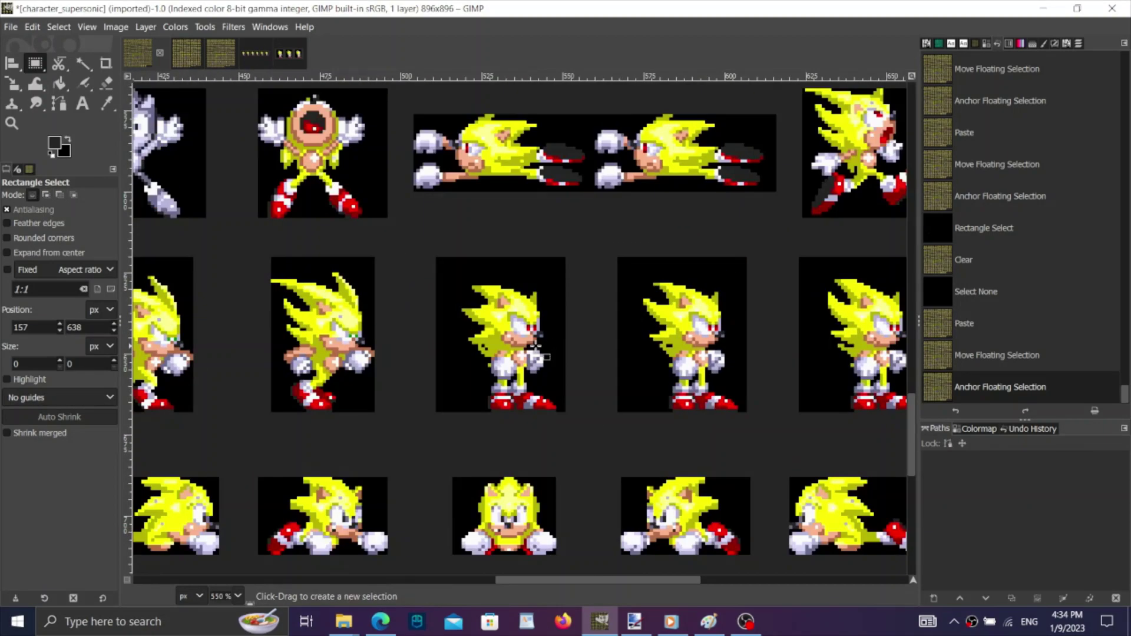
{"action": "scroll", "coordinate": [535, 346], "scroll_direction": "down", "scroll_amount": 2}
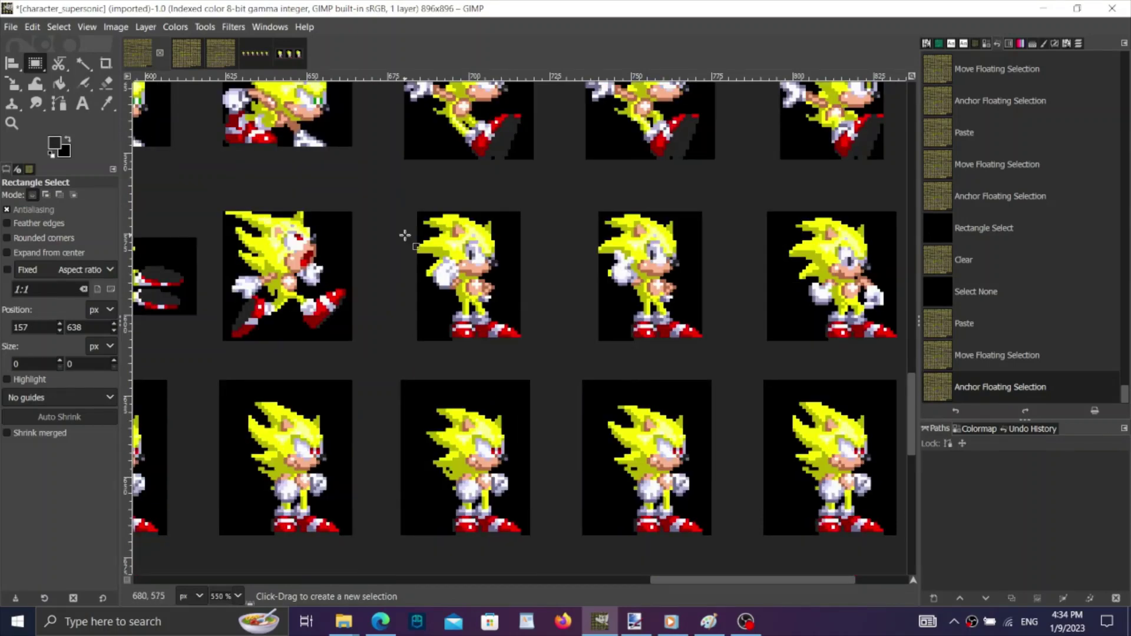
{"action": "left_click", "coordinate": [195, 63]}
{"action": "scroll", "coordinate": [533, 238], "scroll_direction": "down", "scroll_amount": 4}
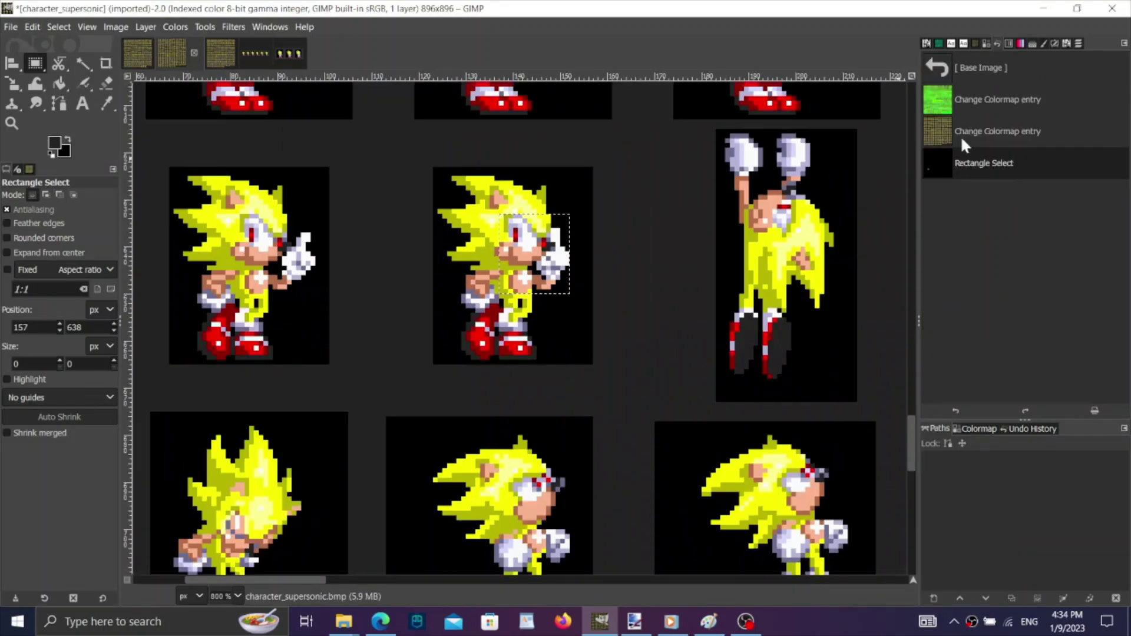
{"action": "left_click", "coordinate": [960, 135]}
{"action": "scroll", "coordinate": [647, 235], "scroll_direction": "right", "scroll_amount": 11}
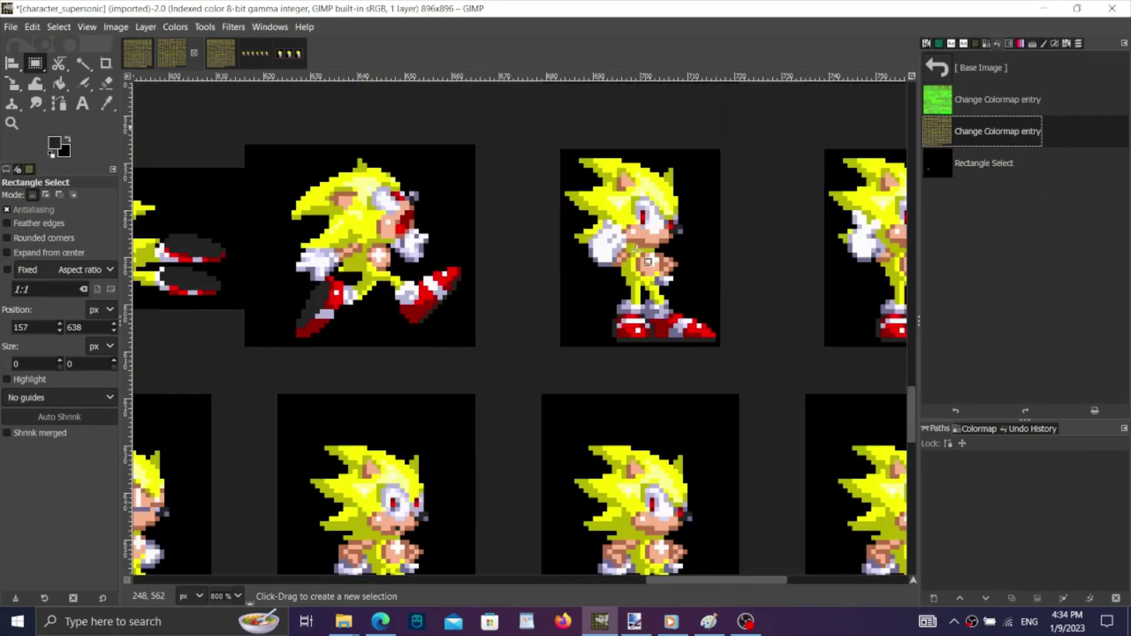
{"action": "scroll", "coordinate": [639, 253], "scroll_direction": "left", "scroll_amount": 3}
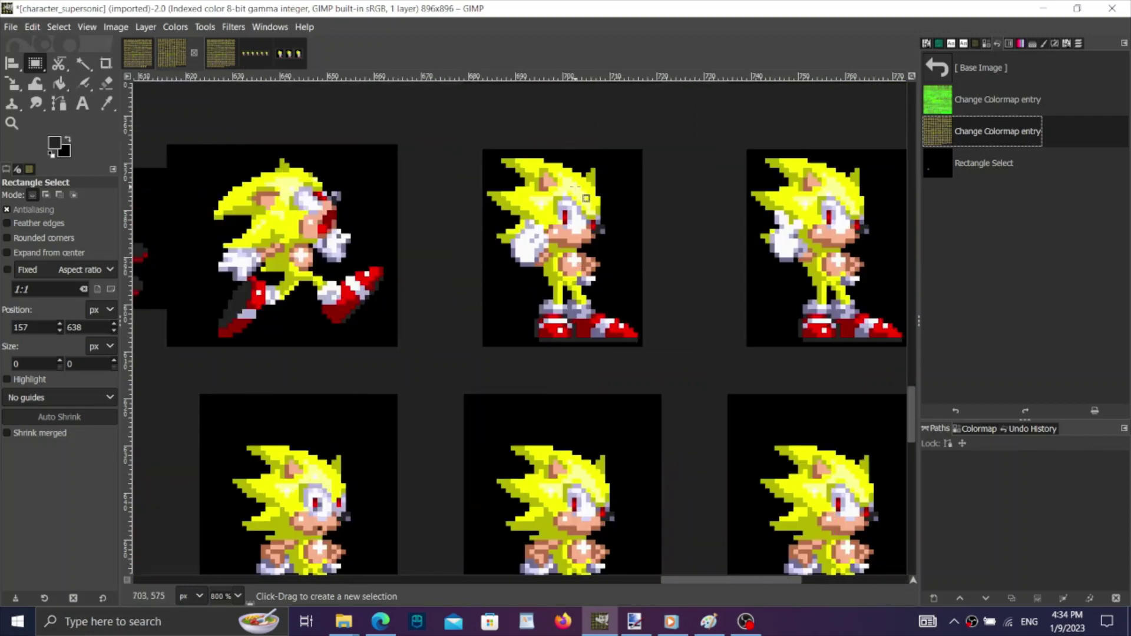
{"action": "scroll", "coordinate": [586, 198], "scroll_direction": "up", "scroll_amount": 1}
{"action": "scroll", "coordinate": [462, 152], "scroll_direction": "up", "scroll_amount": 1}
{"action": "left_click_drag", "start_coordinate": [452, 145], "coordinate": [752, 522]}
{"action": "key", "text": "ctrl+c"}
Paste the copied frame over the matching raised-glove standing frame in the first sheet, align it, and anchor it.
{"action": "left_click", "coordinate": [140, 53]}
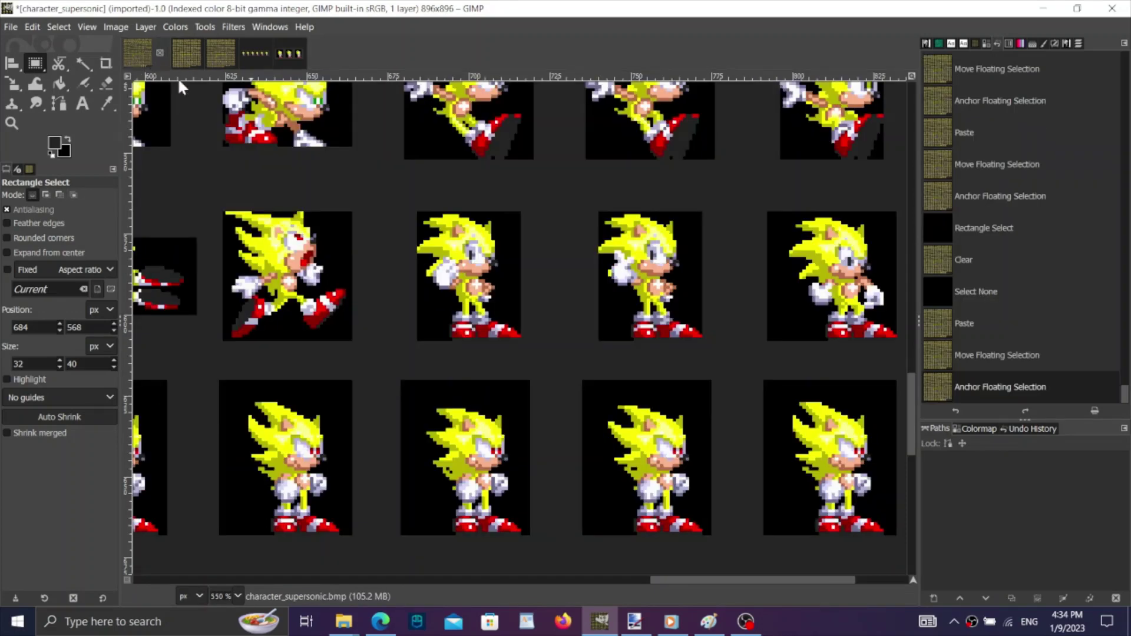
{"action": "scroll", "coordinate": [451, 254], "scroll_direction": "up", "scroll_amount": 3}
{"action": "key", "text": "ctrl+v"}
{"action": "mouse_move", "coordinate": [573, 340]}
{"action": "left_mouse_down"}
{"action": "mouse_move", "coordinate": [560, 322]}
{"action": "mouse_move", "coordinate": [553, 330]}
{"action": "mouse_move", "coordinate": [563, 331]}
{"action": "left_mouse_up"}
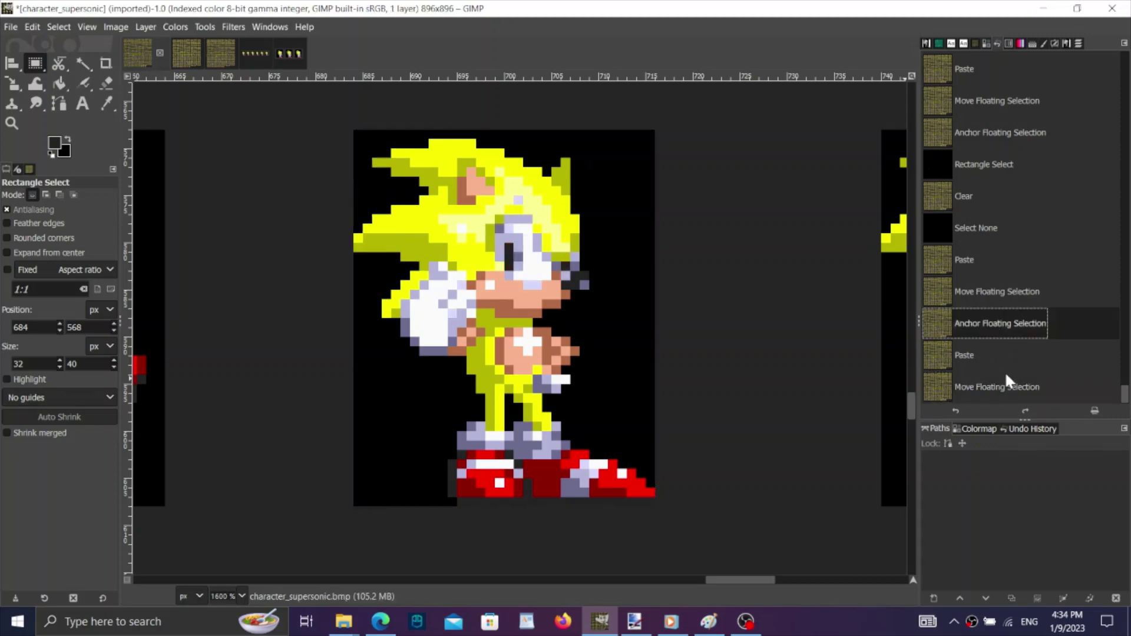
{"action": "left_click", "coordinate": [796, 393]}
{"action": "scroll", "coordinate": [518, 505], "scroll_direction": "up", "scroll_amount": 1}
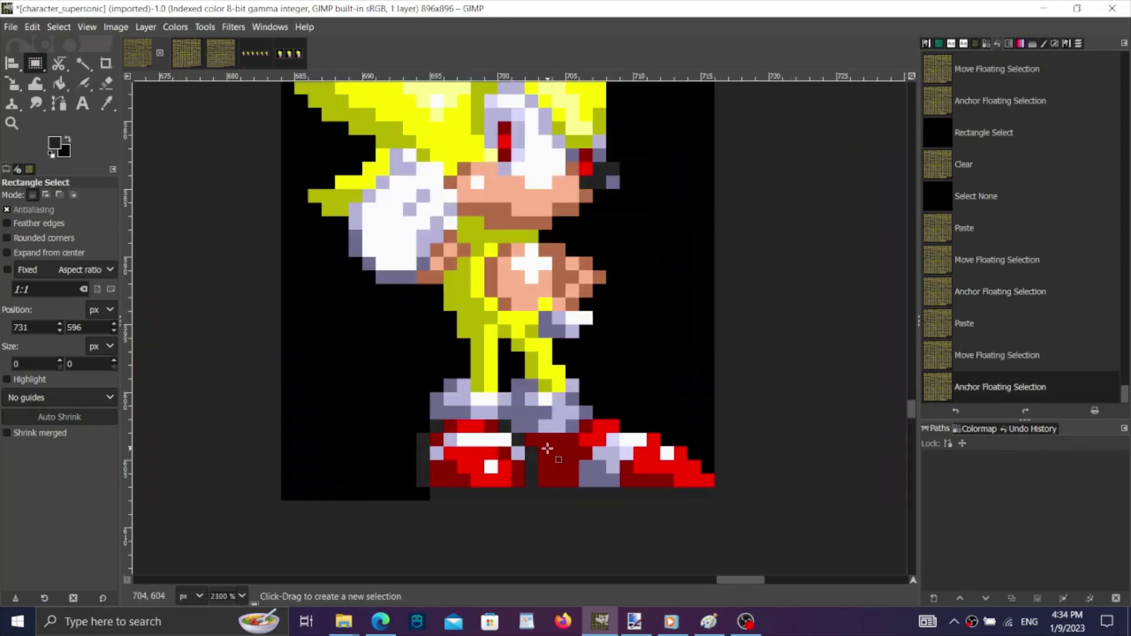
Compare the raised-glove standing frame before and after the paste through the undo history, and revert the paste.
{"action": "left_click", "coordinate": [980, 291]}
{"action": "scroll", "coordinate": [622, 396], "scroll_direction": "down", "scroll_amount": 3}
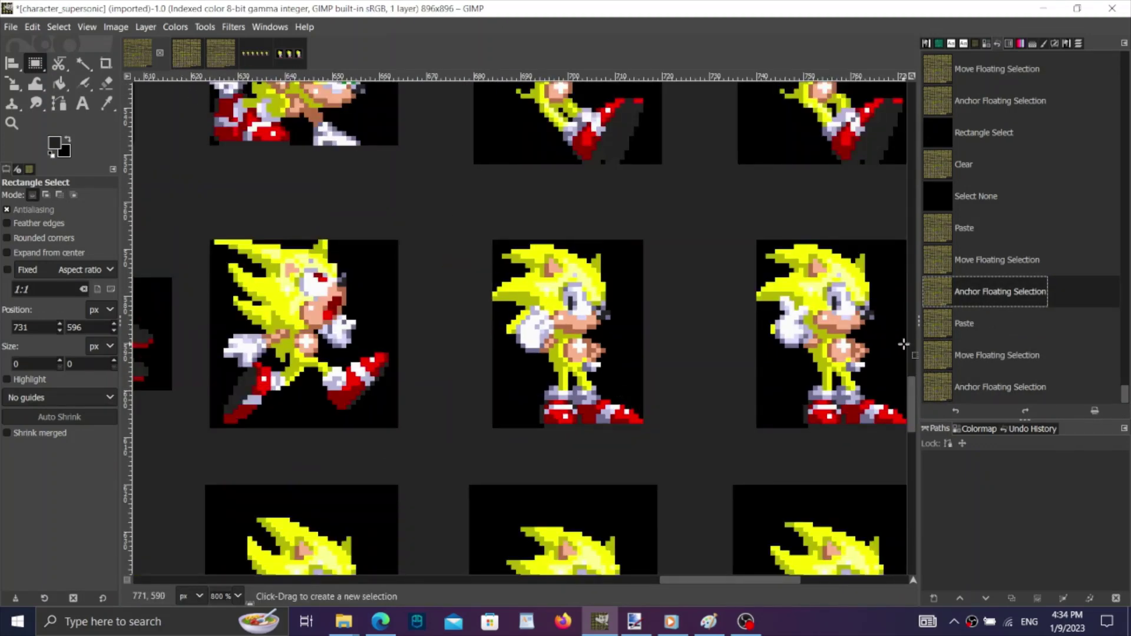
{"action": "left_click", "coordinate": [954, 395]}
{"action": "scroll", "coordinate": [629, 311], "scroll_direction": "up", "scroll_amount": 2}
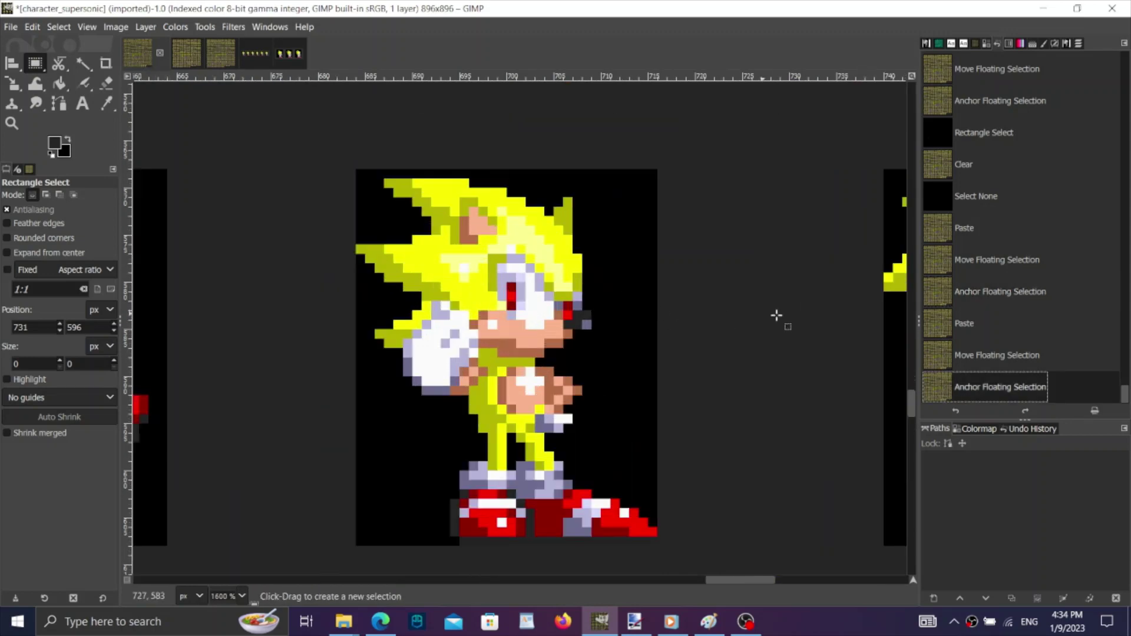
{"action": "left_click", "coordinate": [971, 287]}
{"action": "left_click", "coordinate": [992, 384]}
{"action": "left_click", "coordinate": [979, 290]}
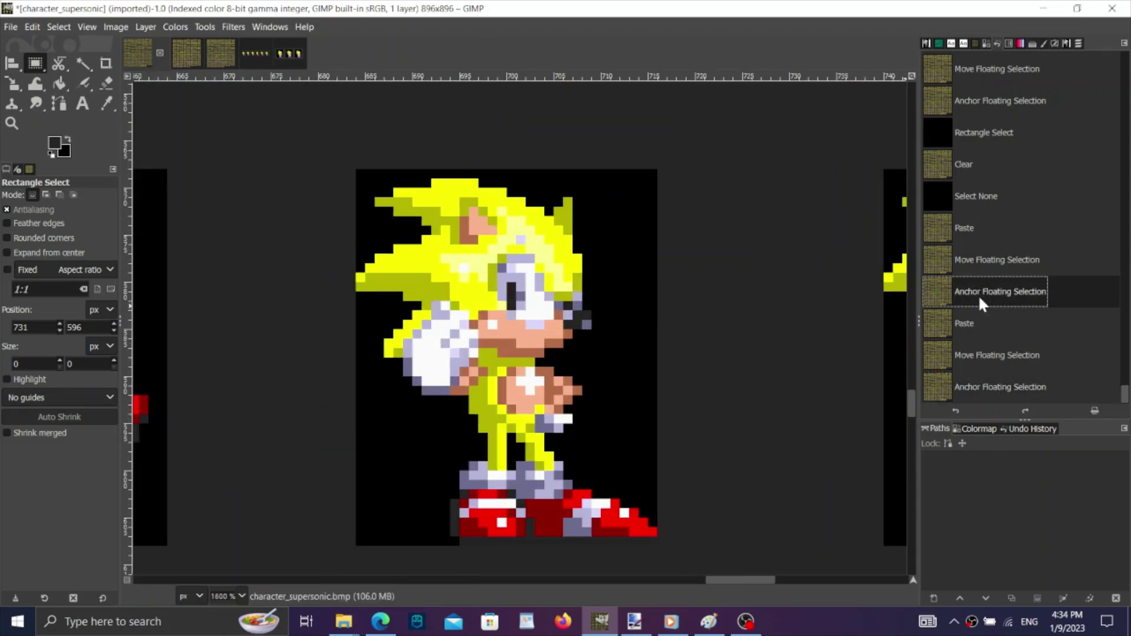
{"action": "left_click", "coordinate": [985, 384]}
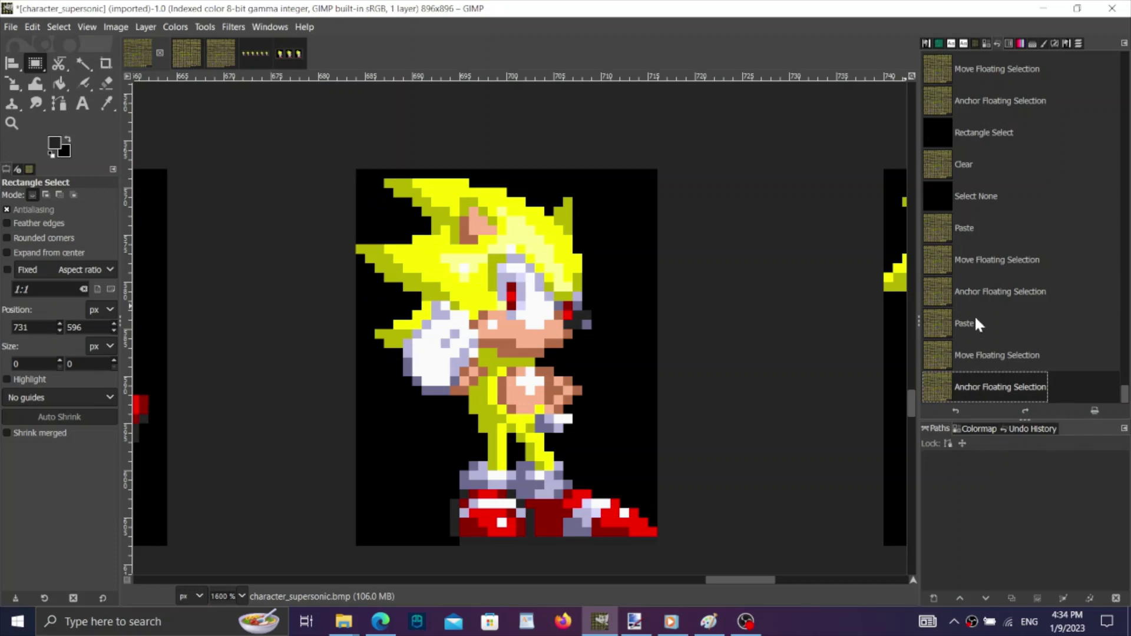
{"action": "left_click", "coordinate": [978, 296]}
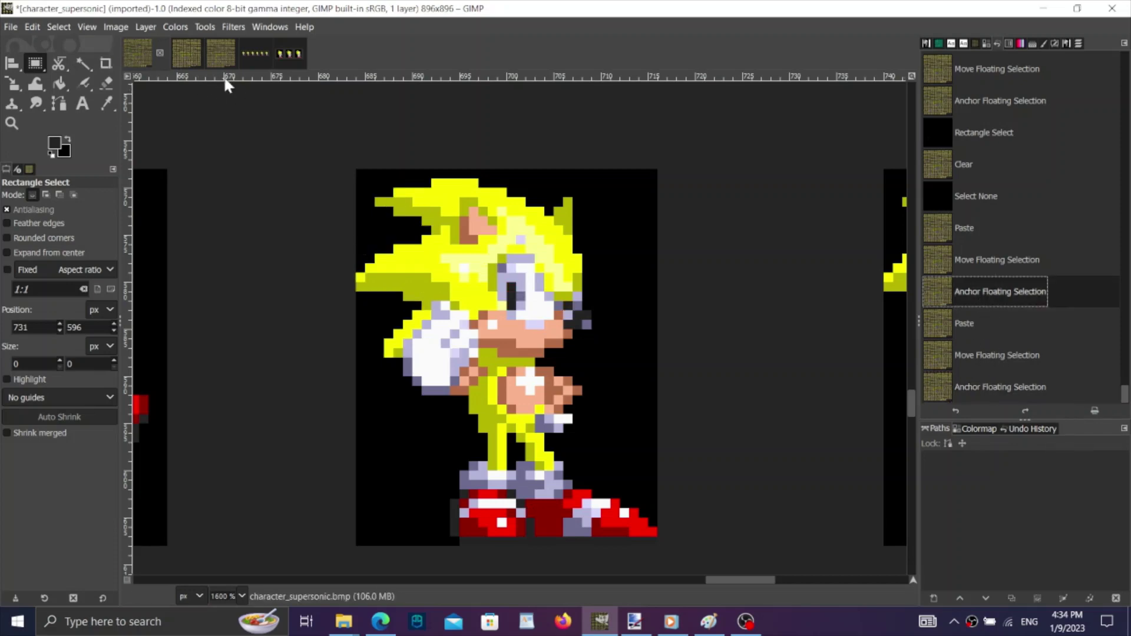
From the second sheet, copy the 25 × 19 px area at 684, 568 covering the raised-glove standing frame's head.
{"action": "left_click", "coordinate": [221, 52]}
{"action": "left_click", "coordinate": [172, 53]}
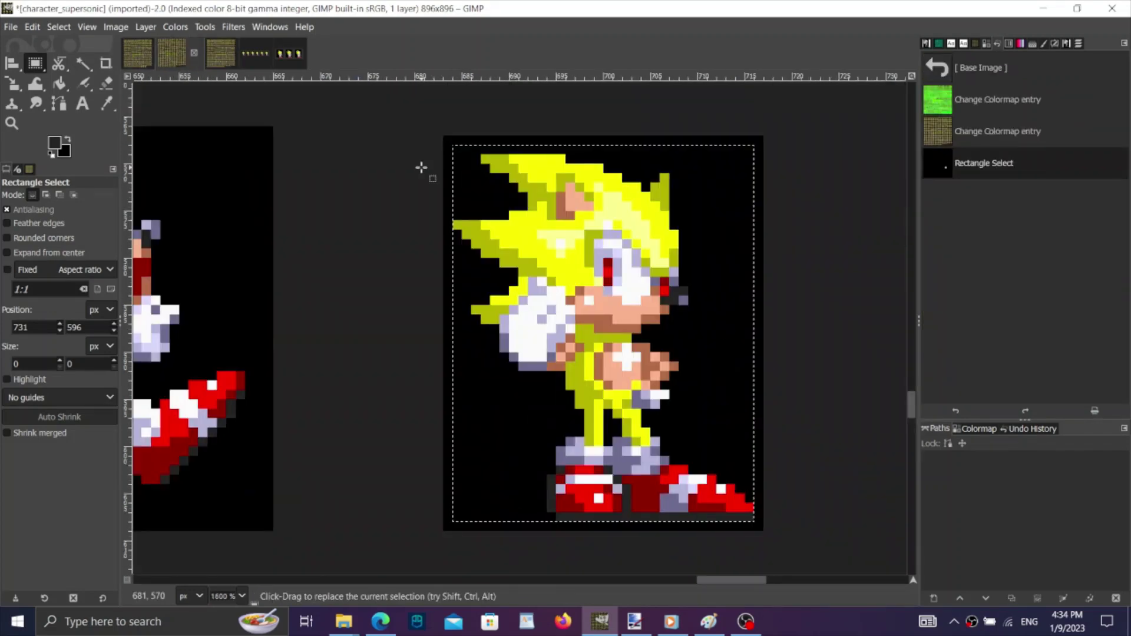
{"action": "left_click", "coordinate": [997, 135]}
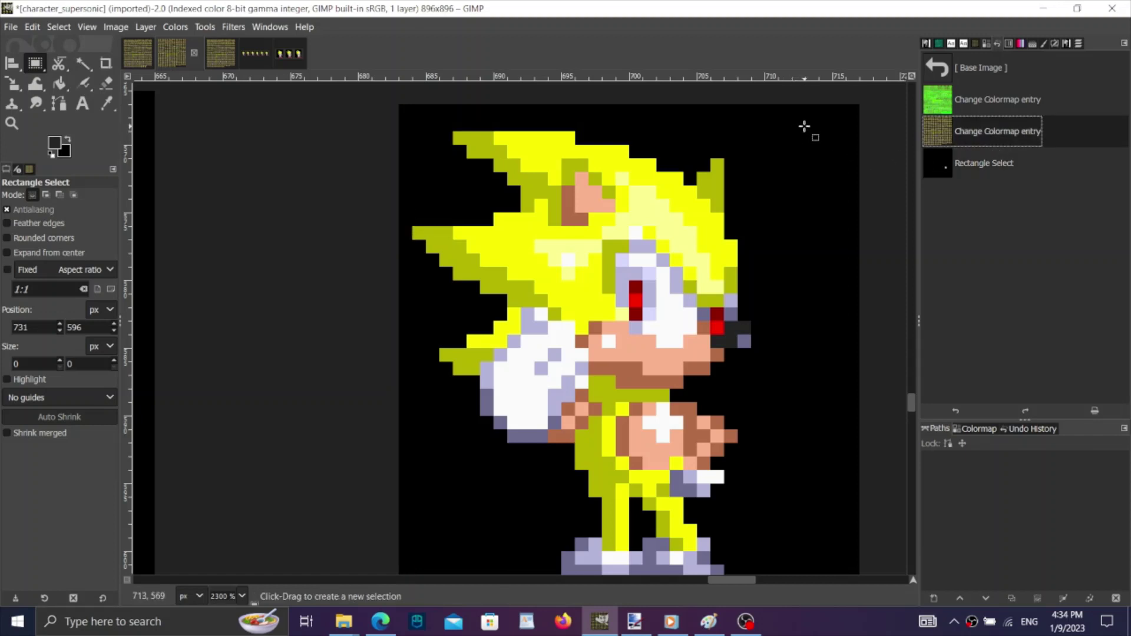
{"action": "left_click_drag", "start_coordinate": [804, 126], "coordinate": [415, 373]}
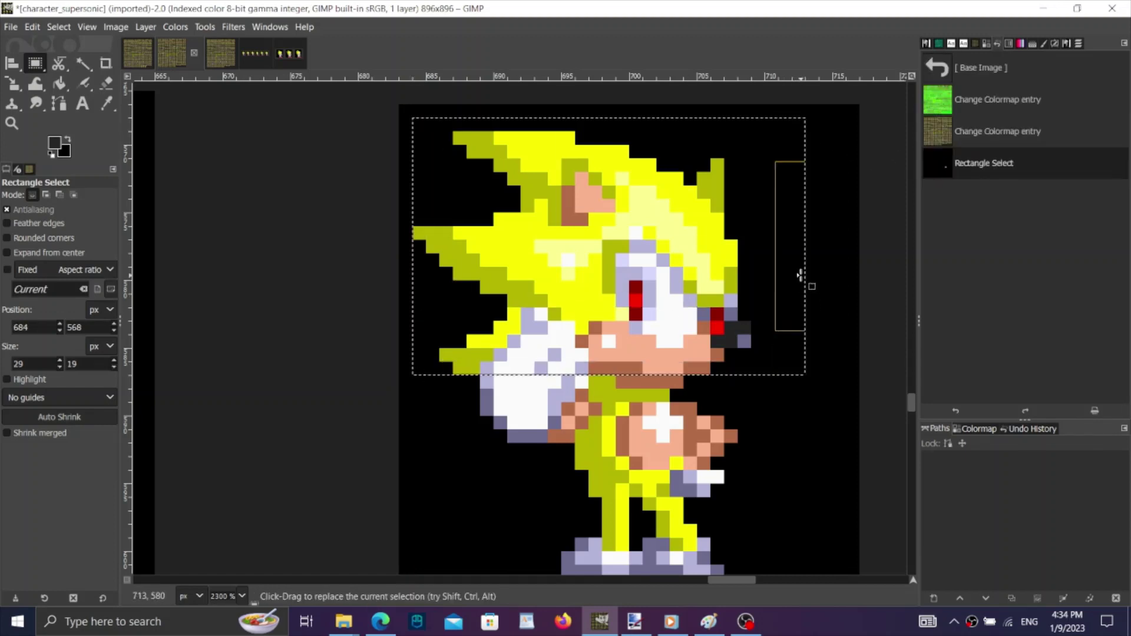
{"action": "left_click_drag", "start_coordinate": [802, 278], "coordinate": [751, 280]}
{"action": "key", "text": "ctrl+c"}
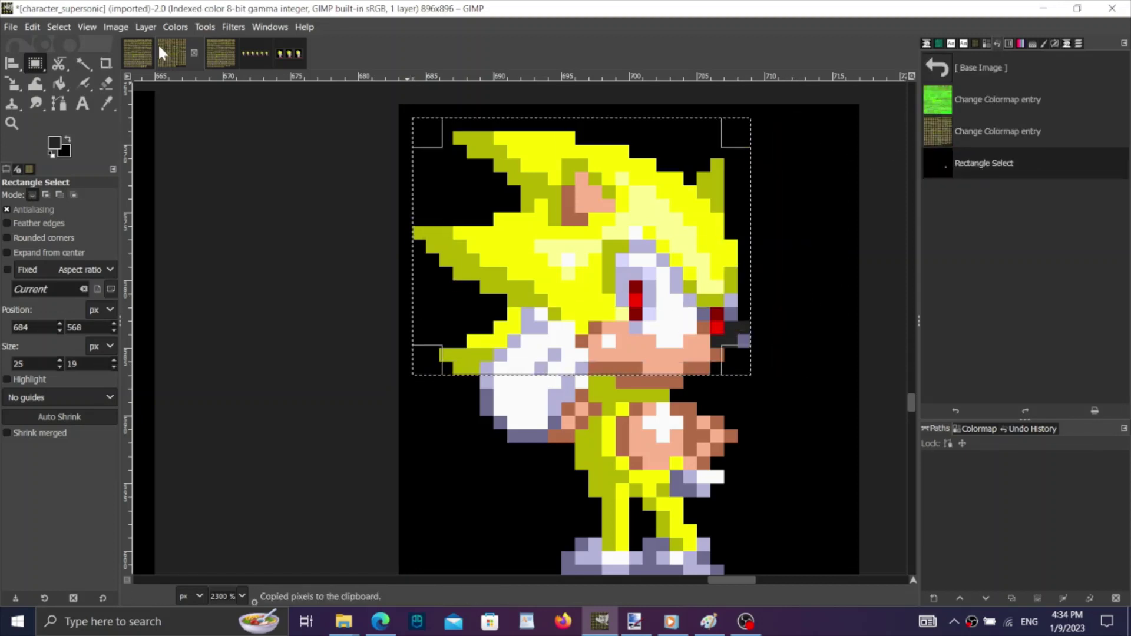
Try pasting the copied head over the matching raised-glove frame in the first sheet, compare it through the undo history, and revert it.
{"action": "left_click", "coordinate": [147, 49]}
{"action": "scroll", "coordinate": [436, 271], "scroll_direction": "up", "scroll_amount": 1}
{"action": "key", "text": "ctrl+v"}
{"action": "scroll", "coordinate": [507, 332], "scroll_direction": "up", "scroll_amount": 2}
{"action": "left_click_drag", "start_coordinate": [523, 347], "coordinate": [509, 219]}
{"action": "left_click", "coordinate": [997, 312]}
{"action": "left_click", "coordinate": [1008, 374]}
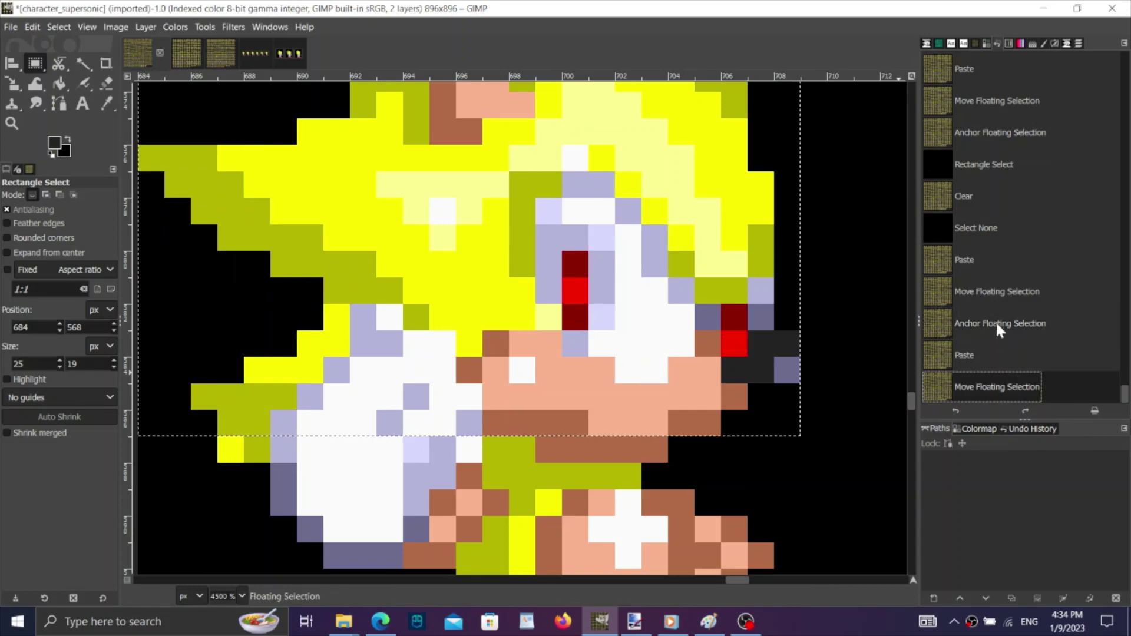
{"action": "left_click", "coordinate": [977, 323]}
From the second sheet, copy the 25 × 28 px area at 684, 568 covering the raised-glove frame's head and torso.
{"action": "left_click", "coordinate": [219, 56]}
{"action": "left_click", "coordinate": [182, 59]}
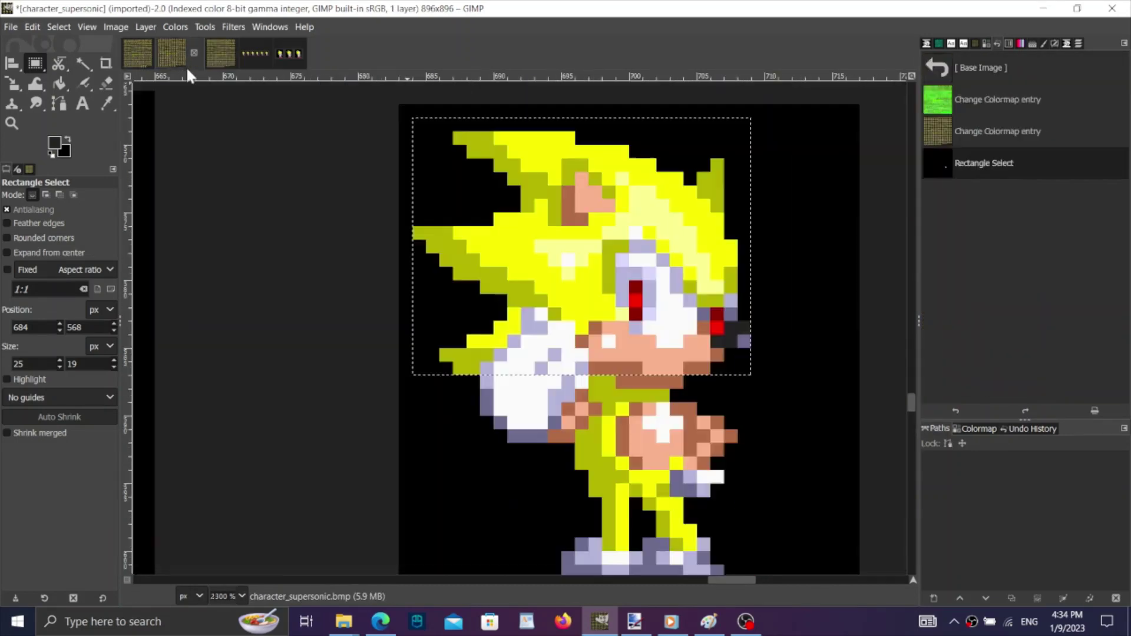
{"action": "left_click", "coordinate": [1004, 133]}
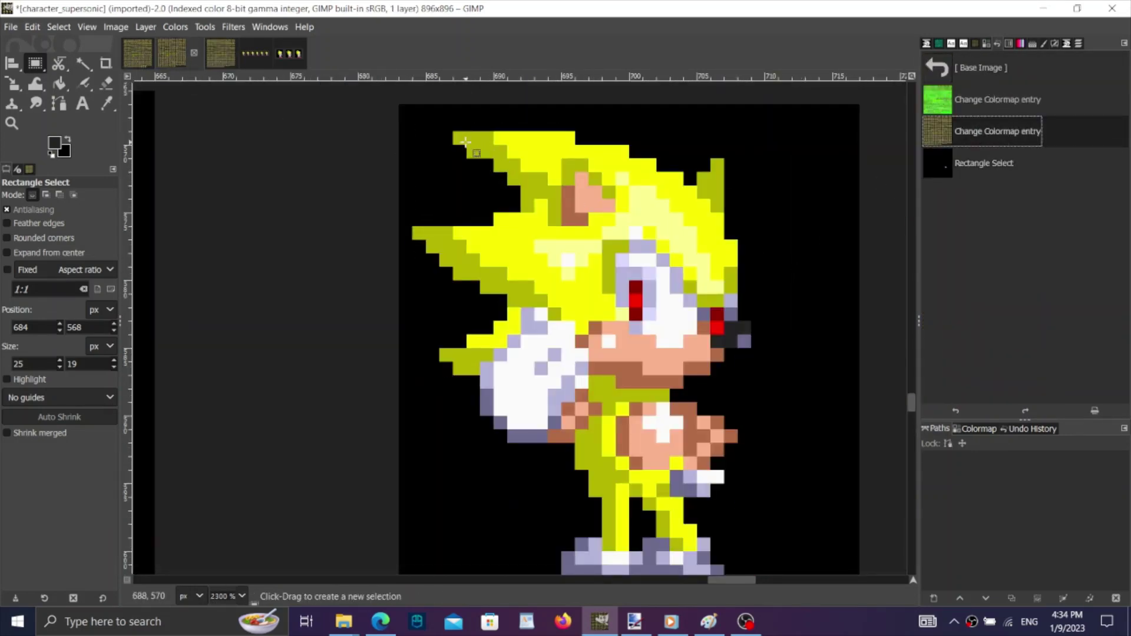
{"action": "left_click_drag", "start_coordinate": [412, 118], "coordinate": [749, 493]}
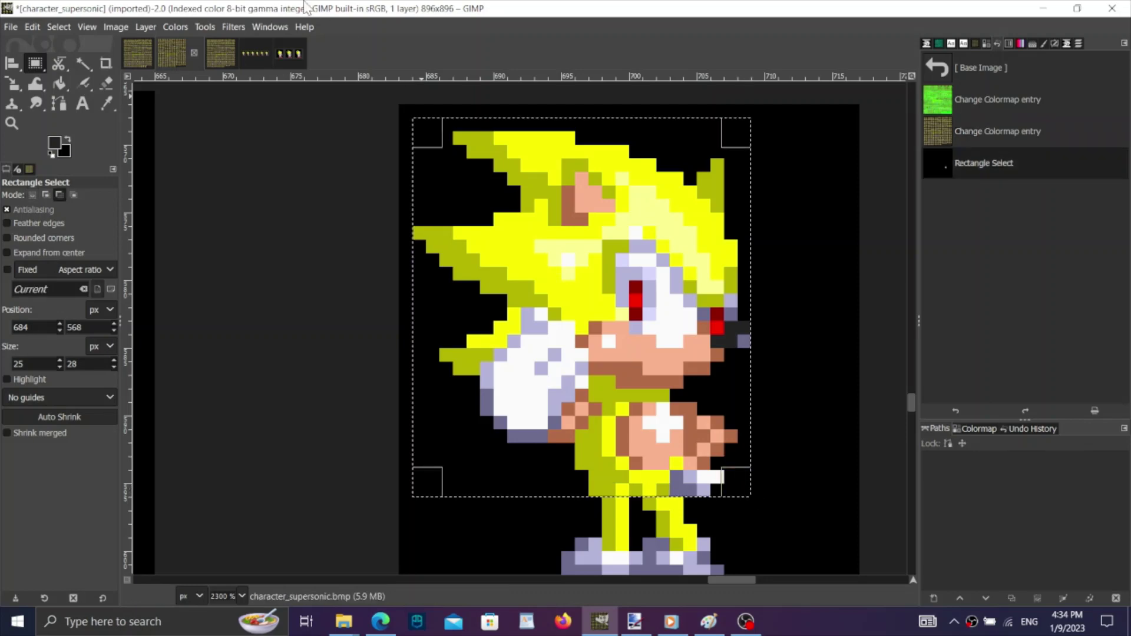
Paste the copied head and torso over the matching raised-glove frame in the first sheet and align it.
{"action": "left_click", "coordinate": [142, 48]}
{"action": "key", "text": "ctrl+v"}
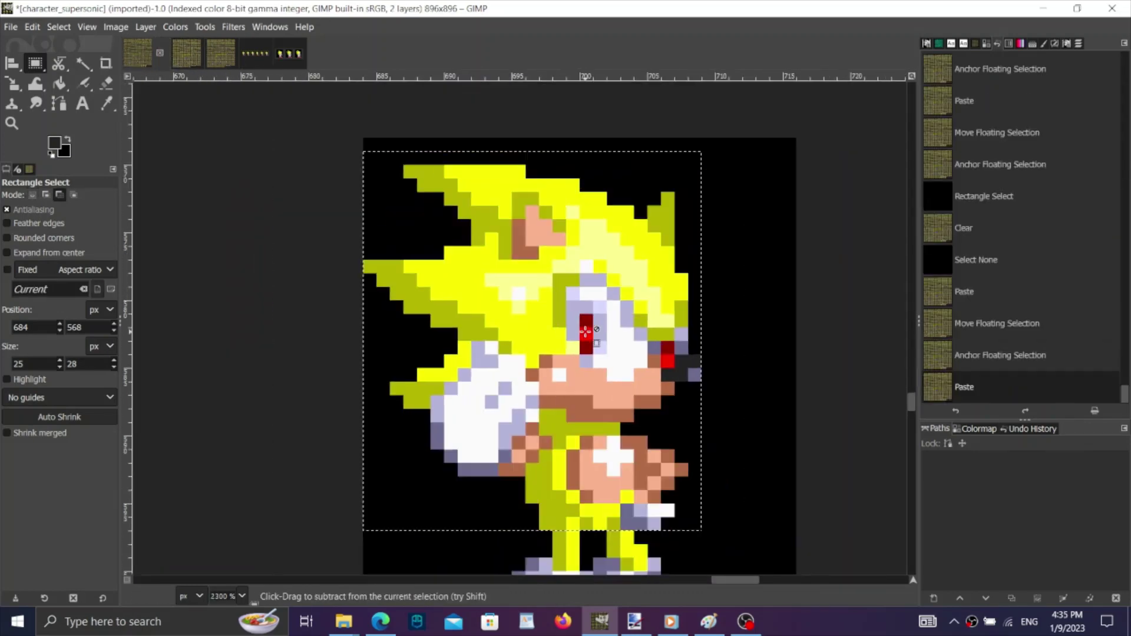
{"action": "scroll", "coordinate": [585, 332], "scroll_direction": "down", "scroll_amount": 1}
{"action": "left_click_drag", "start_coordinate": [593, 349], "coordinate": [593, 340]}
{"action": "scroll", "coordinate": [593, 340], "scroll_direction": "up", "scroll_amount": 1}
Compare the raised-glove frame before and after the head and torso paste through the undo history, and anchor the paste.
{"action": "left_click", "coordinate": [954, 330]}
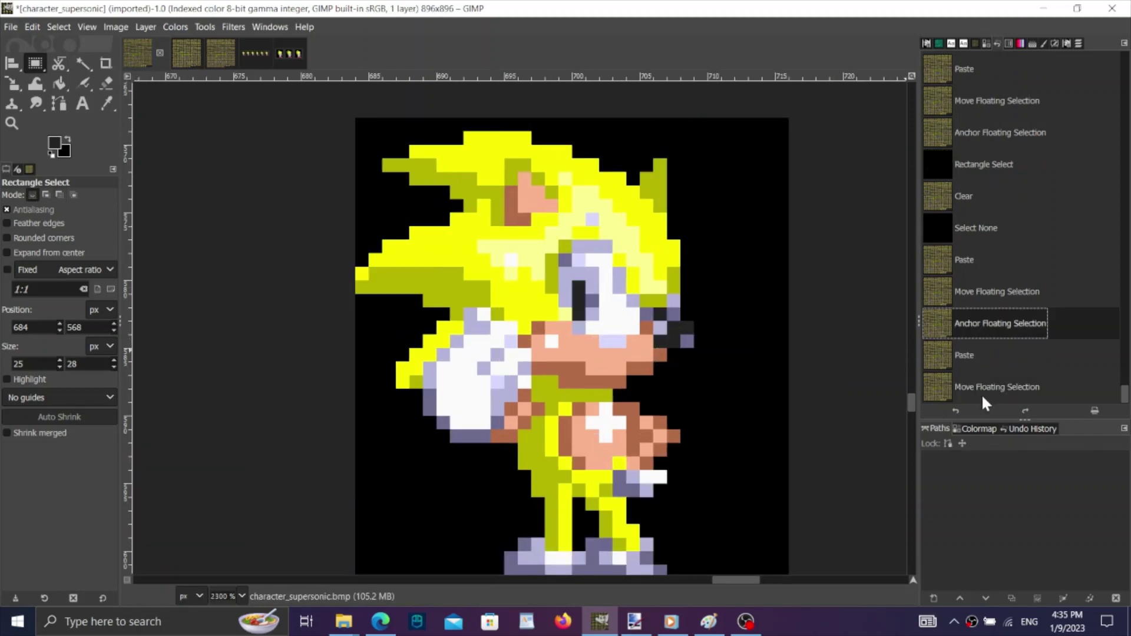
{"action": "left_click", "coordinate": [984, 406]}
{"action": "left_click", "coordinate": [982, 386]}
{"action": "left_click", "coordinate": [979, 324]}
{"action": "left_click", "coordinate": [991, 381]}
{"action": "scroll", "coordinate": [715, 294], "scroll_direction": "up", "scroll_amount": 1}
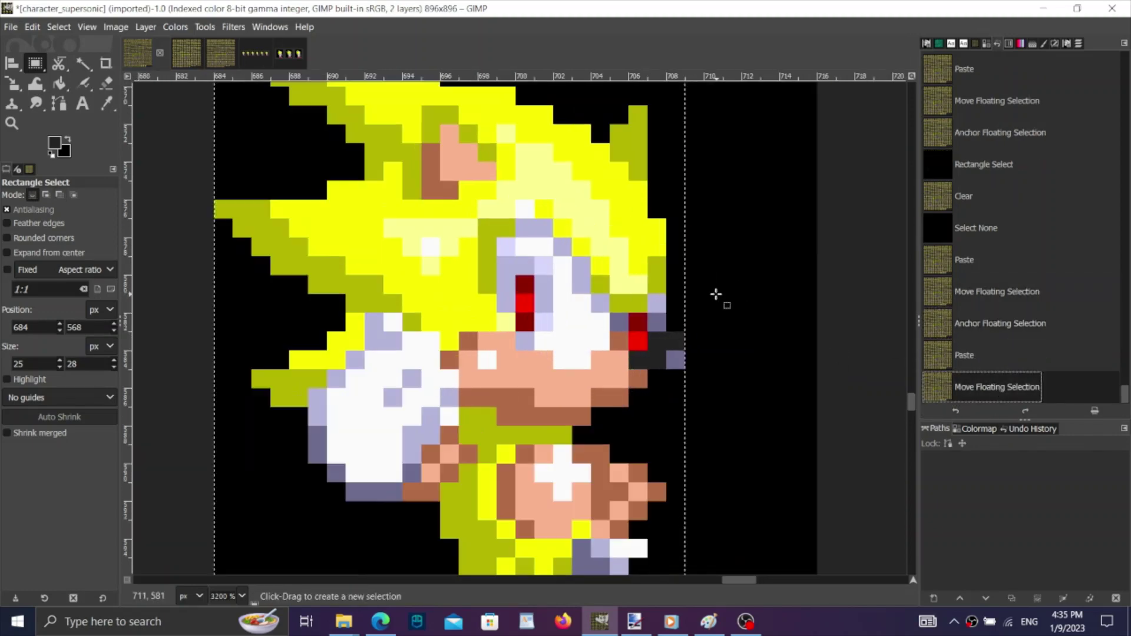
{"action": "left_click", "coordinate": [973, 322]}
{"action": "left_click", "coordinate": [989, 381]}
{"action": "left_click", "coordinate": [983, 336]}
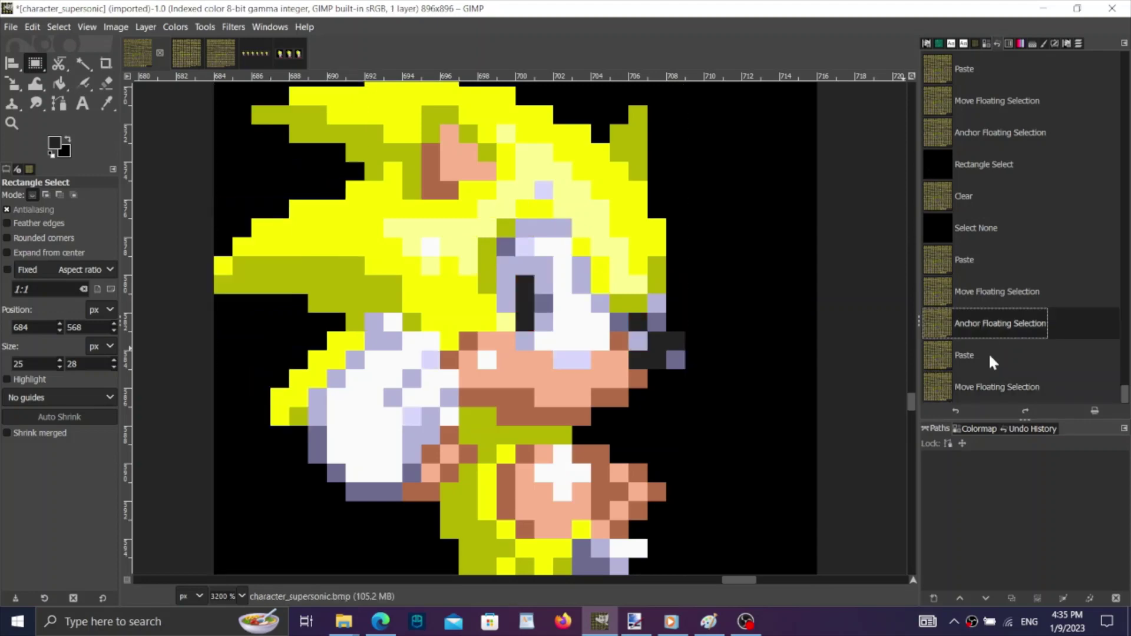
{"action": "left_click", "coordinate": [995, 380]}
{"action": "left_click", "coordinate": [974, 326]}
{"action": "left_click", "coordinate": [991, 384]}
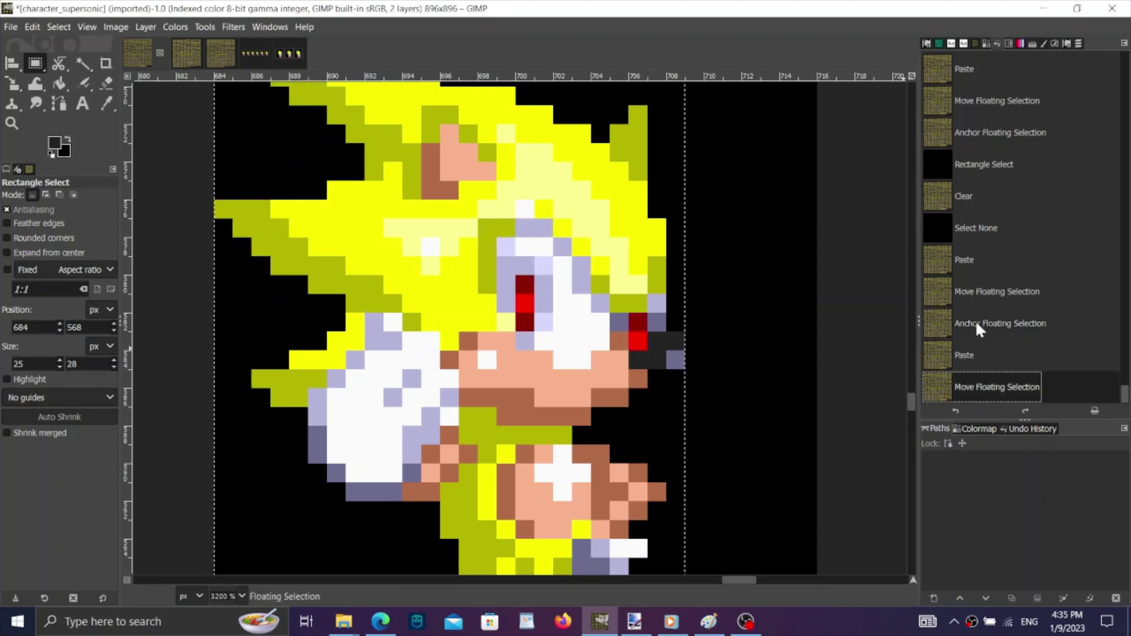
{"action": "left_click", "coordinate": [974, 322]}
{"action": "left_click", "coordinate": [995, 382]}
{"action": "left_click", "coordinate": [843, 263]}
{"action": "scroll", "coordinate": [844, 263], "scroll_direction": "down", "scroll_amount": 2}
From the third sheet, copy the 5 × 8 px area at 693, 584 covering the raised glove's inner edge and wrist.
{"action": "left_click", "coordinate": [223, 54]}
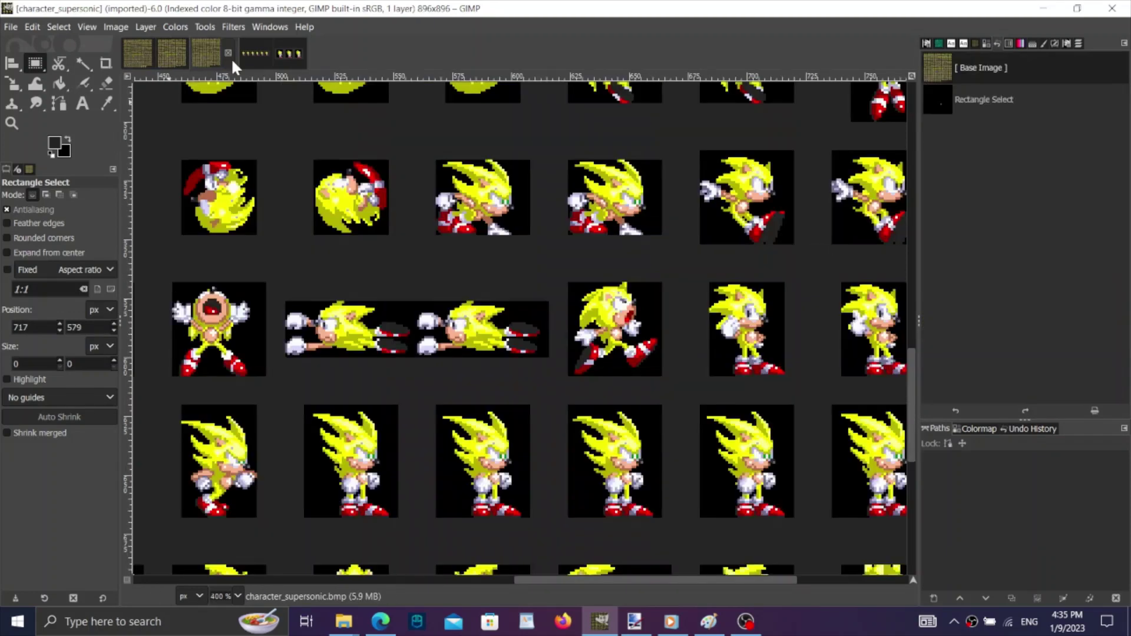
{"action": "scroll", "coordinate": [723, 308], "scroll_direction": "up", "scroll_amount": 5}
{"action": "scroll", "coordinate": [723, 308], "scroll_direction": "up", "scroll_amount": 3}
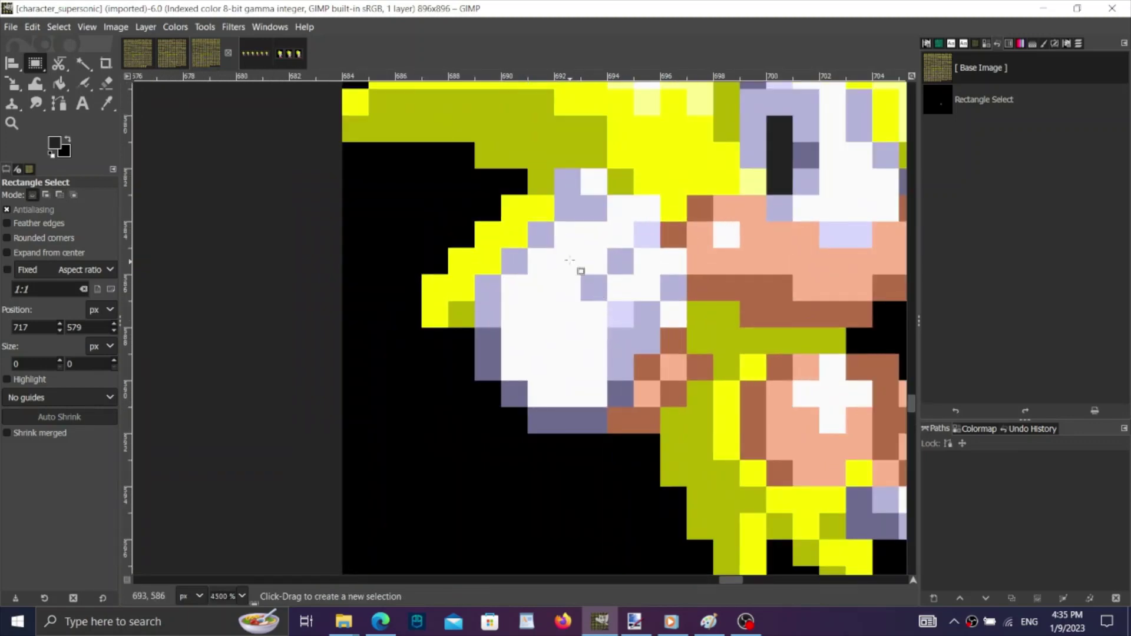
{"action": "left_click_drag", "start_coordinate": [581, 224], "coordinate": [713, 435]}
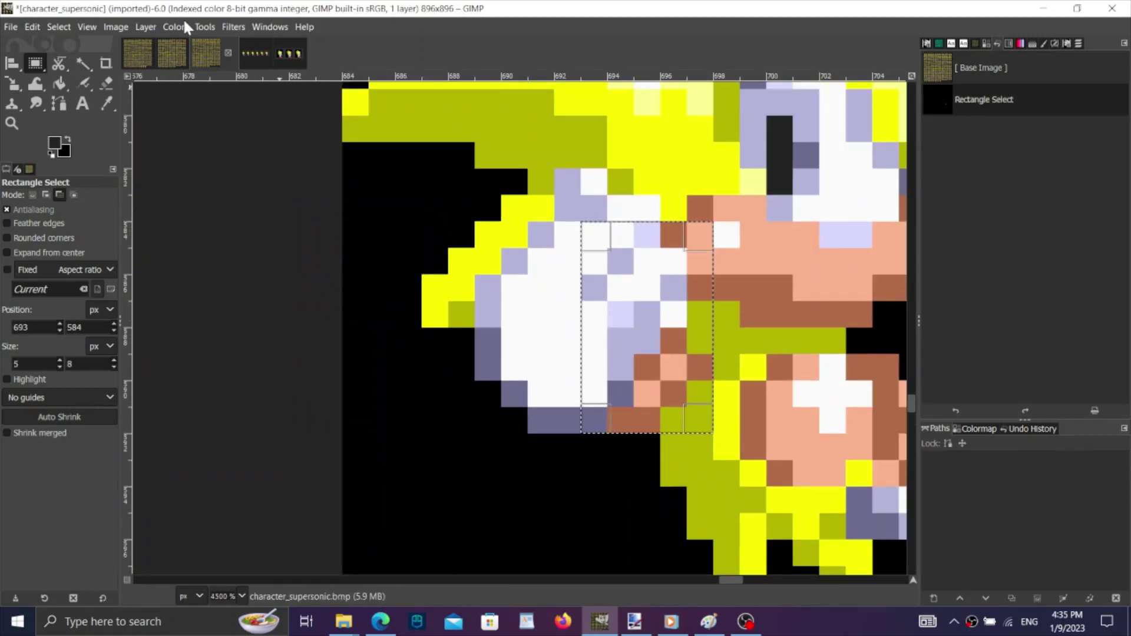
Paste the copied glove detail onto the raised-glove frame in the first sheet, align it with the existing glove, and anchor it.
{"action": "left_click", "coordinate": [135, 48]}
{"action": "scroll", "coordinate": [485, 435], "scroll_direction": "down", "scroll_amount": 1}
{"action": "scroll", "coordinate": [450, 442], "scroll_direction": "up", "scroll_amount": 3}
{"action": "key", "text": "ctrl+v"}
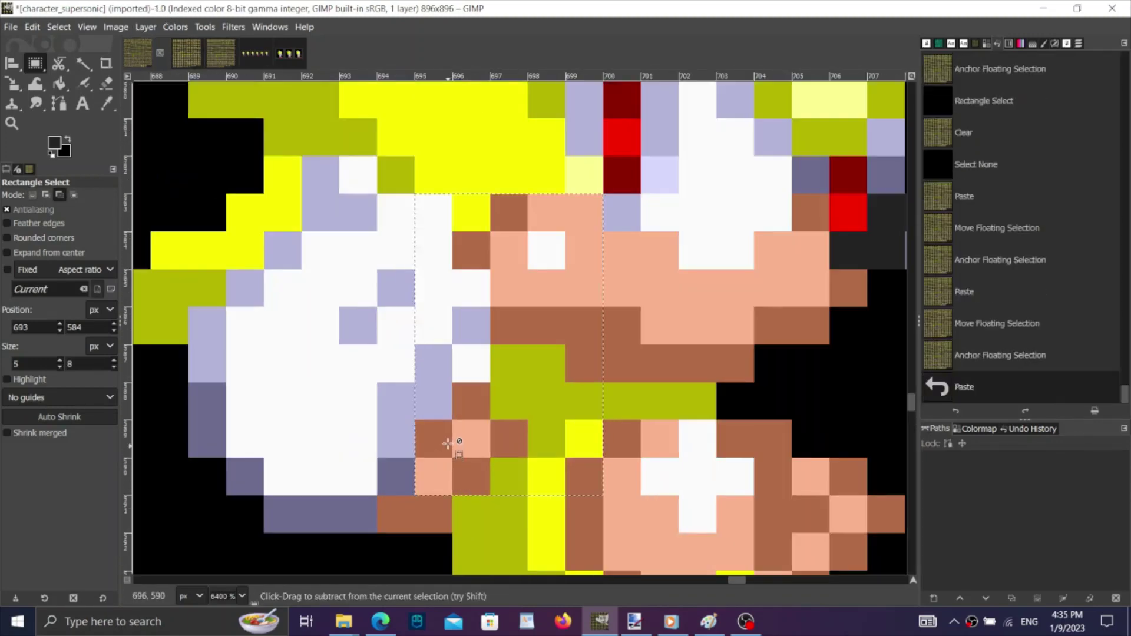
{"action": "left_click_drag", "start_coordinate": [480, 423], "coordinate": [415, 442]}
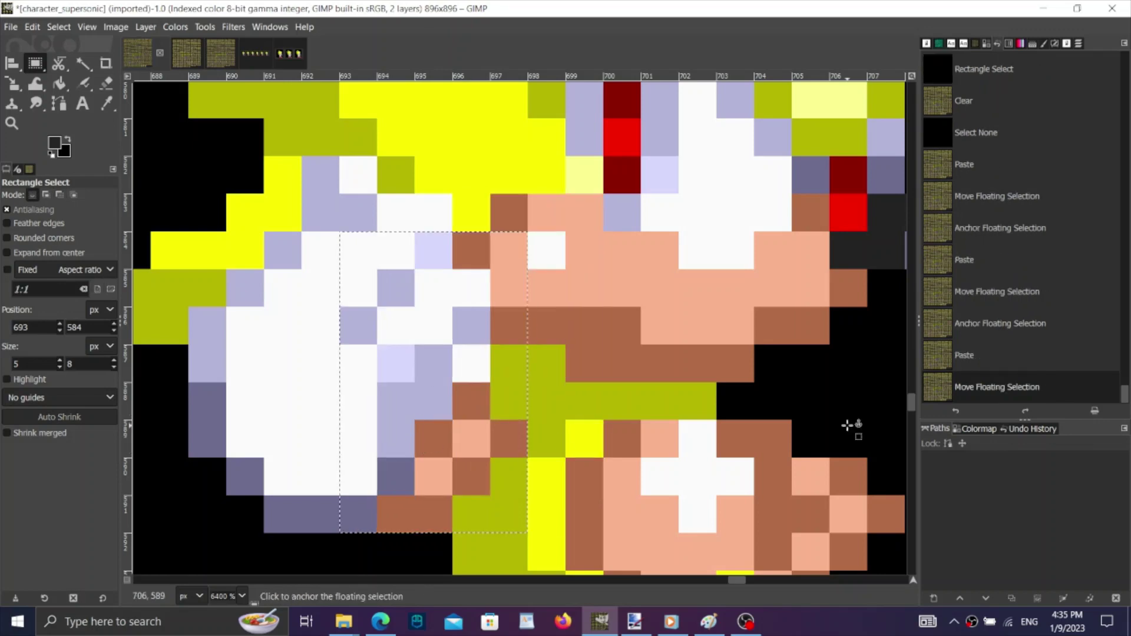
{"action": "left_click", "coordinate": [988, 323]}
{"action": "left_click", "coordinate": [959, 354]}
{"action": "left_click", "coordinate": [994, 384]}
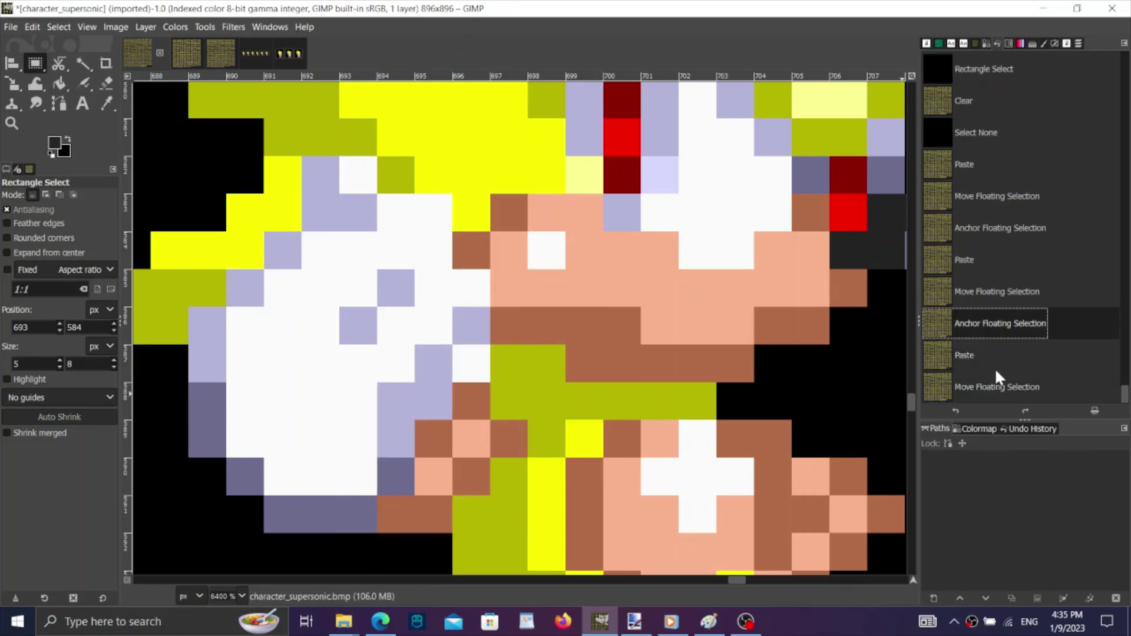
{"action": "left_click", "coordinate": [711, 254]}
{"action": "scroll", "coordinate": [443, 276], "scroll_direction": "down", "scroll_amount": 3}
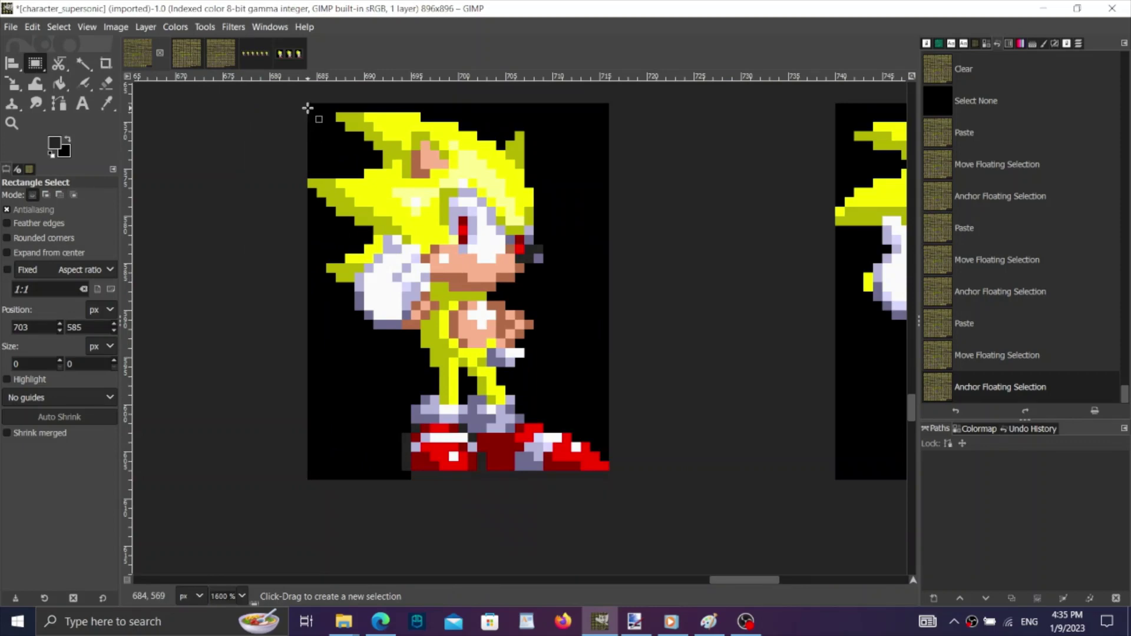
Copy the combined 32 × 40 px frame at 684, 568, paste it over the frame's original state as a single change, and anchor it.
{"action": "left_click_drag", "start_coordinate": [308, 107], "coordinate": [618, 473]}
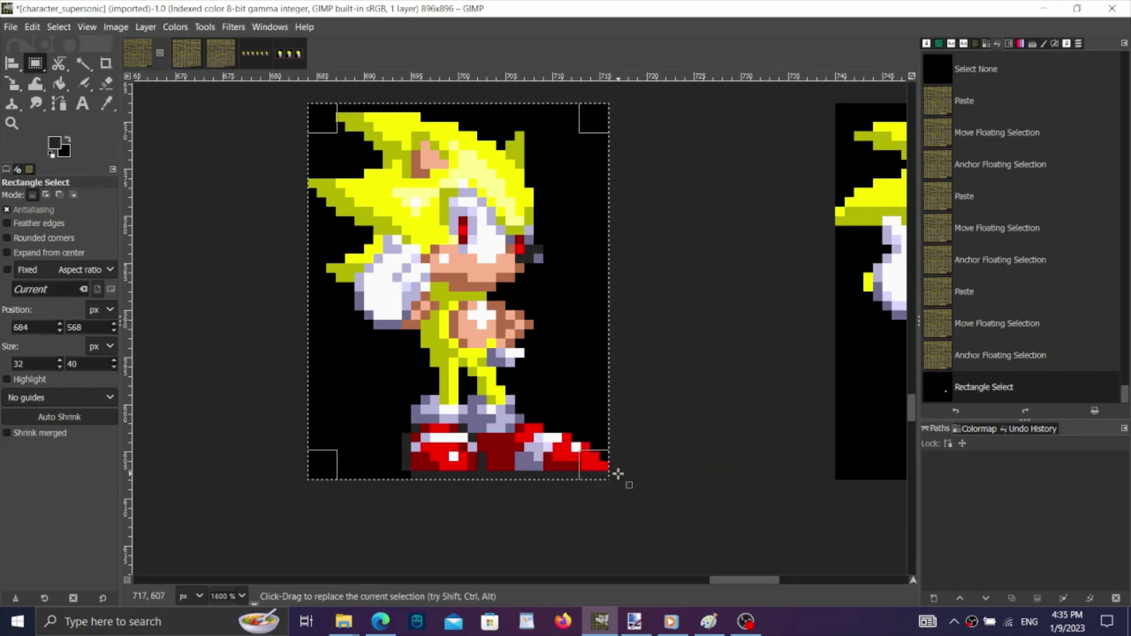
{"action": "key", "text": "ctrl+c"}
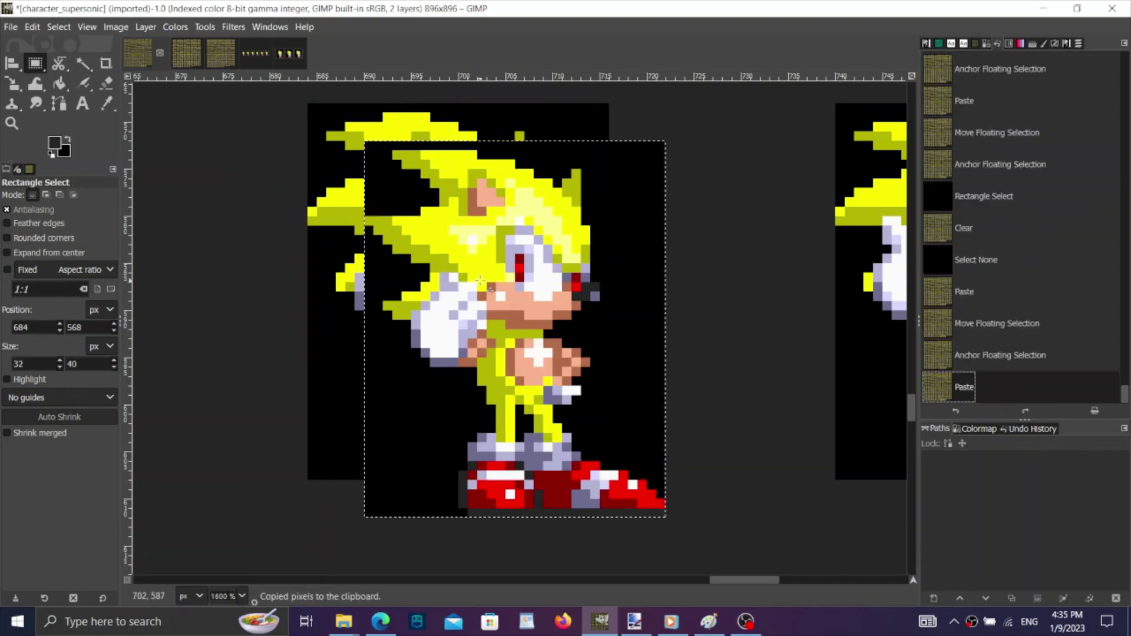
{"action": "left_click_drag", "start_coordinate": [580, 316], "coordinate": [514, 269]}
{"action": "scroll", "coordinate": [408, 201], "scroll_direction": "up", "scroll_amount": 1}
{"action": "left_click", "coordinate": [1009, 322]}
{"action": "left_click", "coordinate": [1017, 377]}
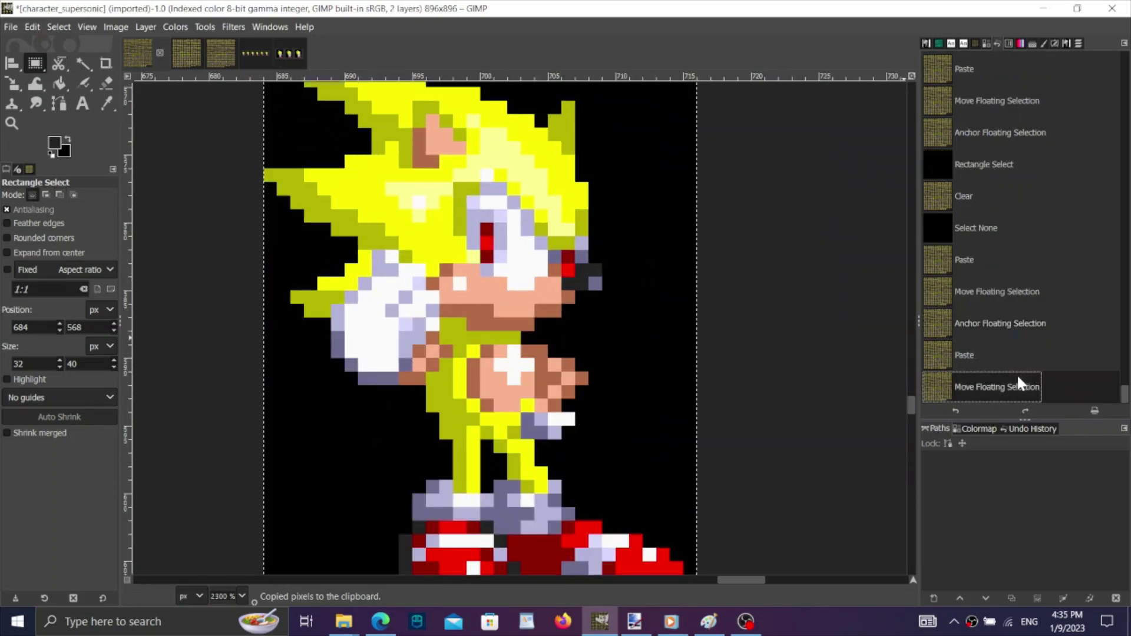
{"action": "left_click", "coordinate": [989, 323]}
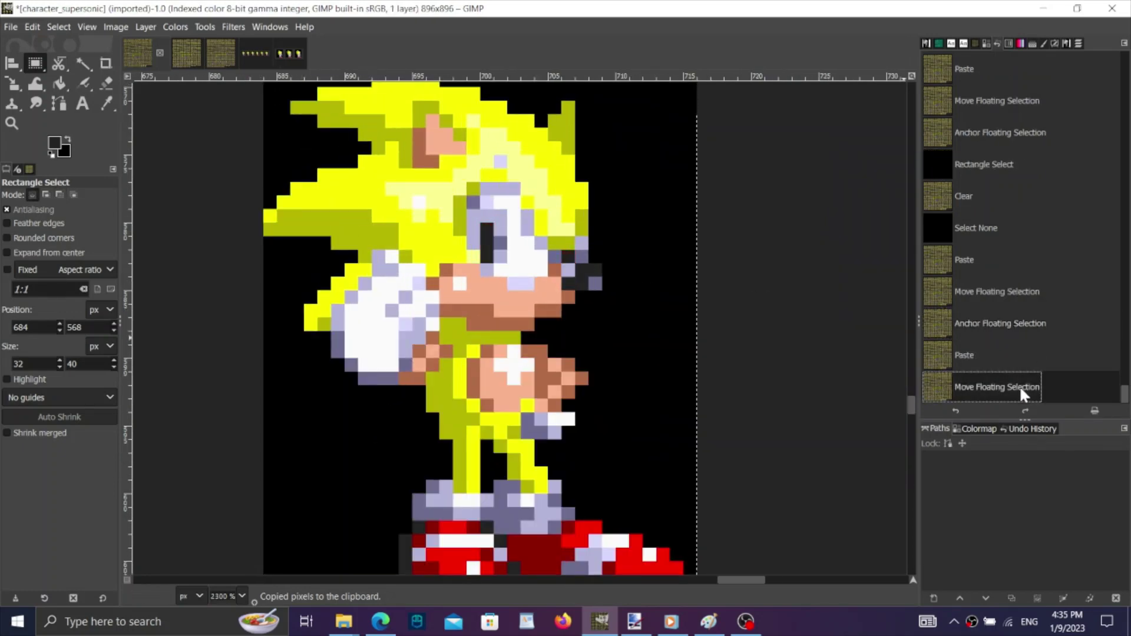
{"action": "left_click", "coordinate": [1019, 386]}
{"action": "left_click", "coordinate": [829, 280]}
{"action": "scroll", "coordinate": [530, 195], "scroll_direction": "up", "scroll_amount": 1}
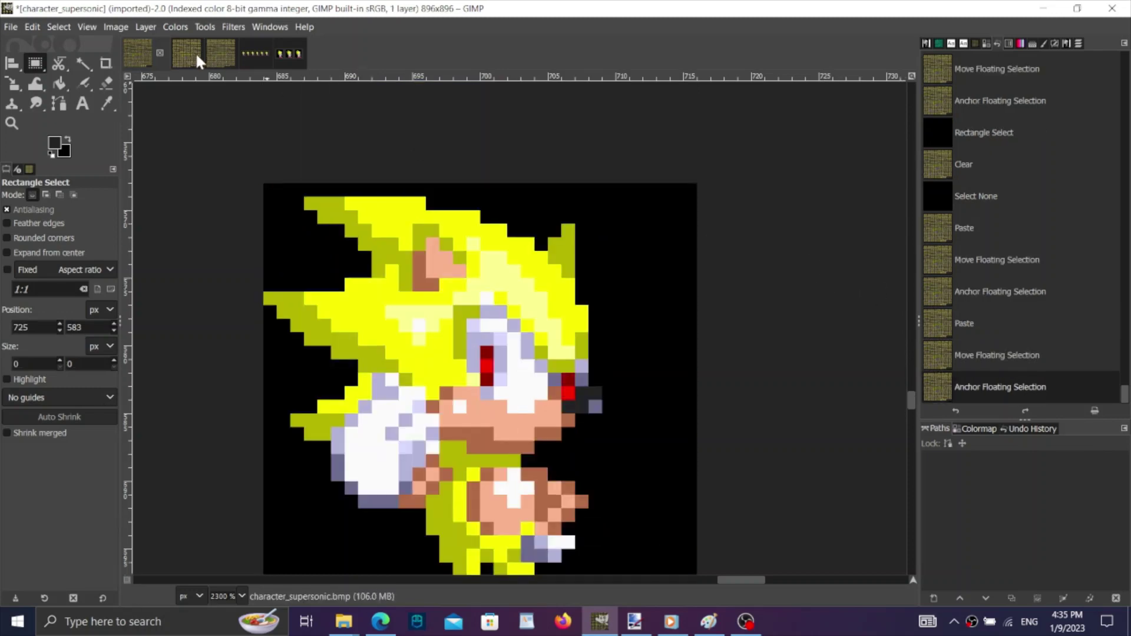
From the third sheet, copy the 10 × 3 px area at 700, 583 covering the raised-glove frame's lower eye, muzzle and nose.
{"action": "left_click", "coordinate": [197, 56]}
{"action": "left_click", "coordinate": [1001, 131]}
{"action": "left_click", "coordinate": [220, 51]}
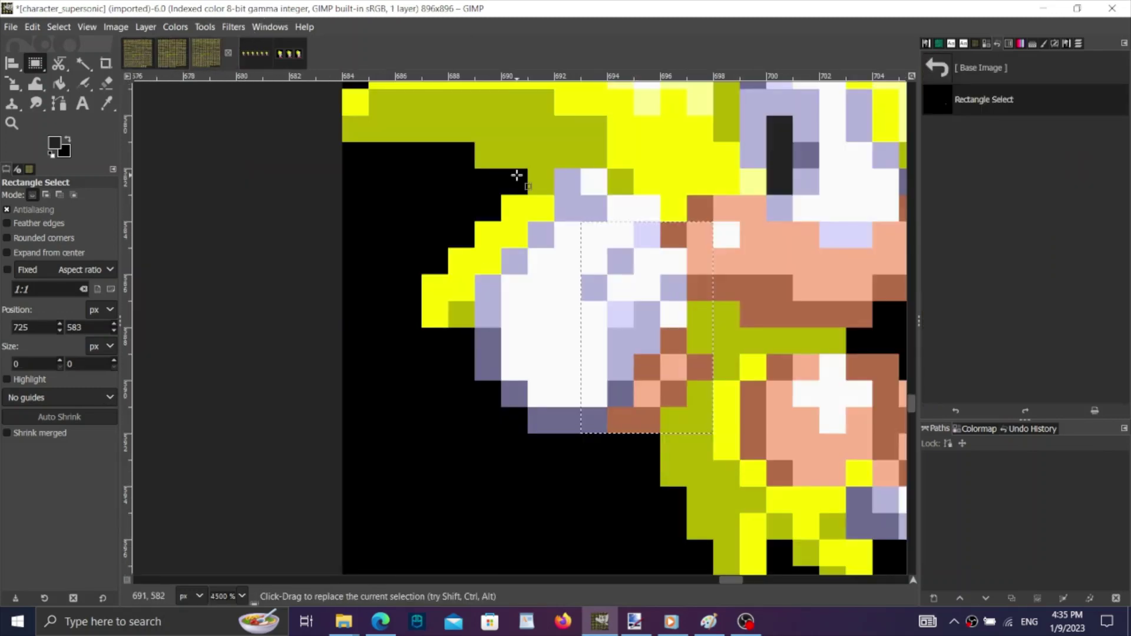
{"action": "scroll", "coordinate": [614, 254], "scroll_direction": "down", "scroll_amount": 2}
{"action": "scroll", "coordinate": [838, 176], "scroll_direction": "up", "scroll_amount": 2}
{"action": "left_click", "coordinate": [1000, 62]}
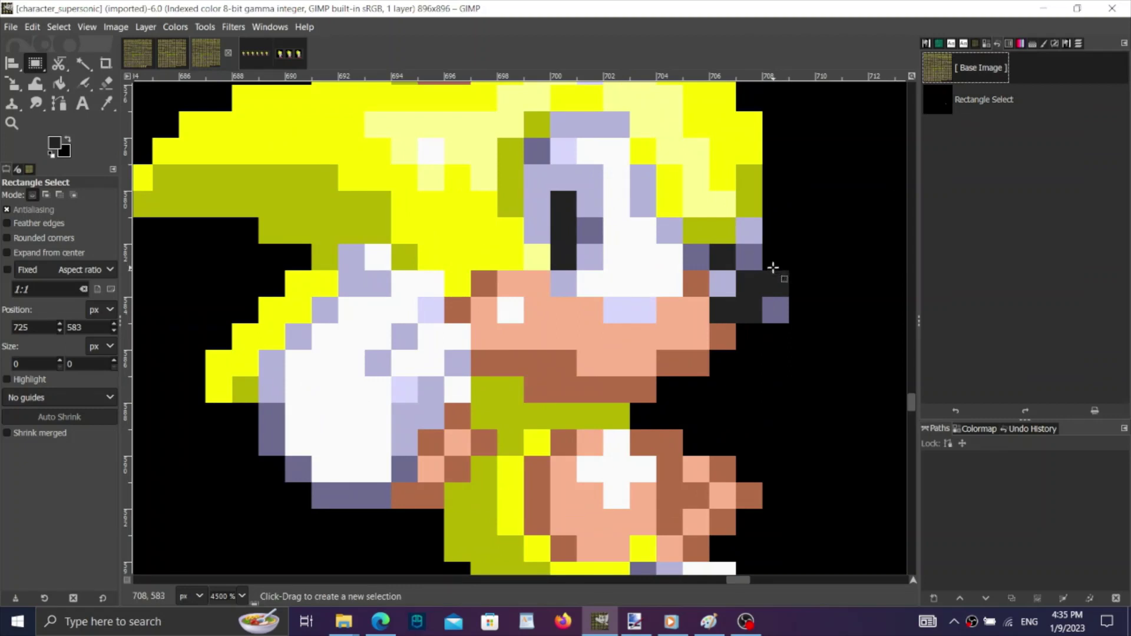
{"action": "left_click_drag", "start_coordinate": [822, 279], "coordinate": [554, 345]}
{"action": "key", "text": "ctrl+c"}
Paste the copied muzzle strip onto the raised-glove frame in the first sheet, align it under the eyes, and anchor it.
{"action": "left_click", "coordinate": [142, 63]}
{"action": "scroll", "coordinate": [492, 391], "scroll_direction": "up", "scroll_amount": 4}
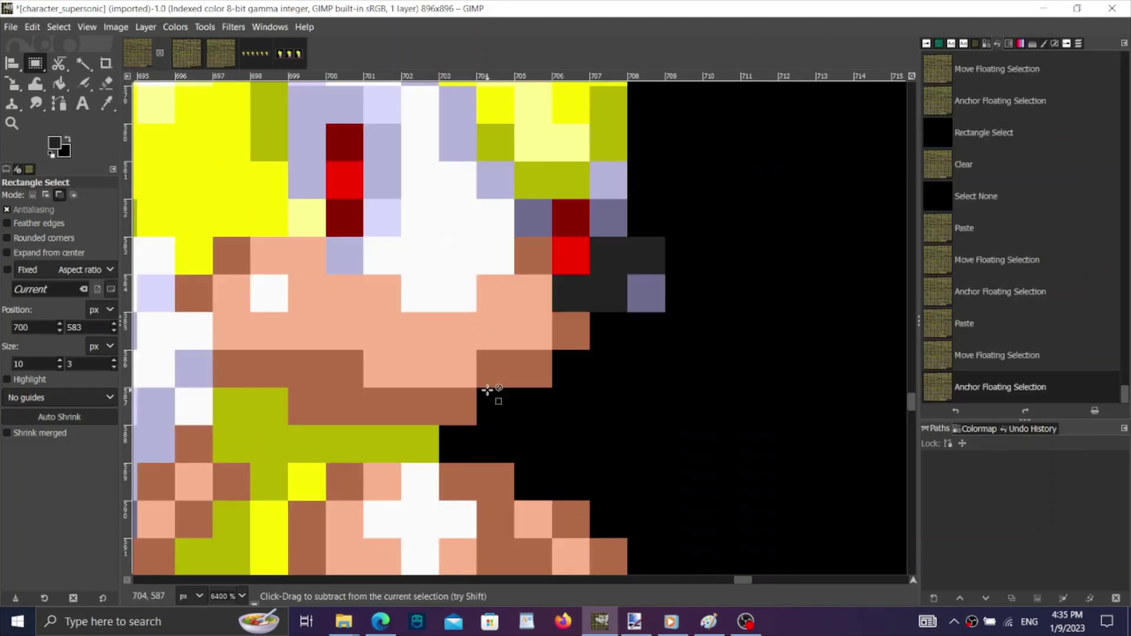
{"action": "key", "text": "ctrl+v"}
{"action": "left_click_drag", "start_coordinate": [517, 308], "coordinate": [521, 269]}
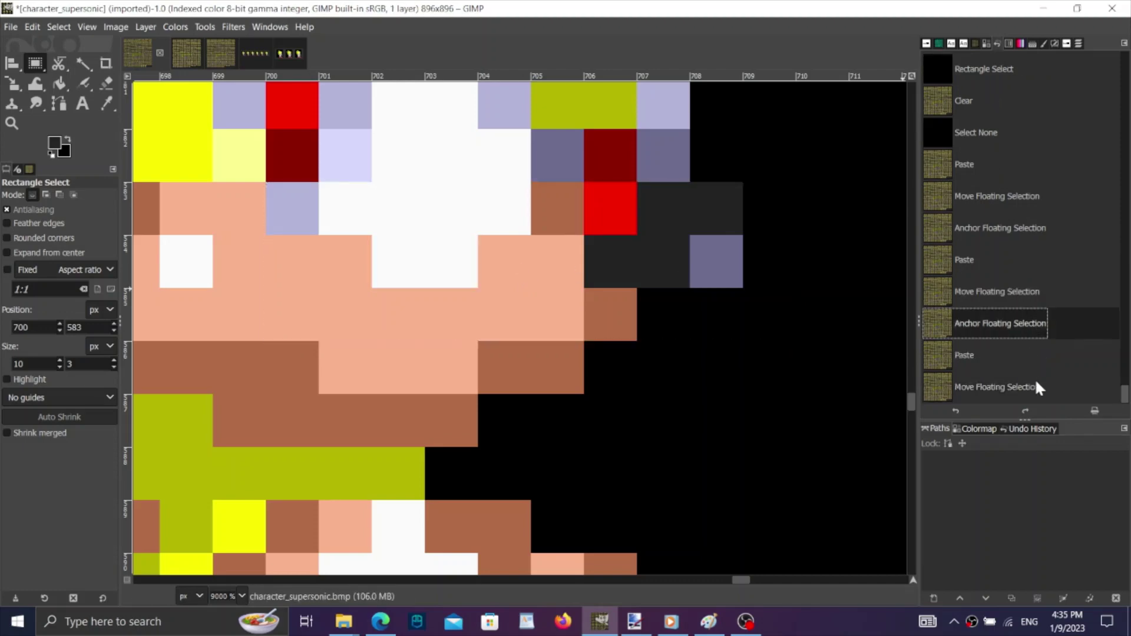
{"action": "left_click", "coordinate": [789, 165]}
{"action": "scroll", "coordinate": [550, 449], "scroll_direction": "down", "scroll_amount": 4}
{"action": "scroll", "coordinate": [579, 427], "scroll_direction": "down", "scroll_amount": 3}
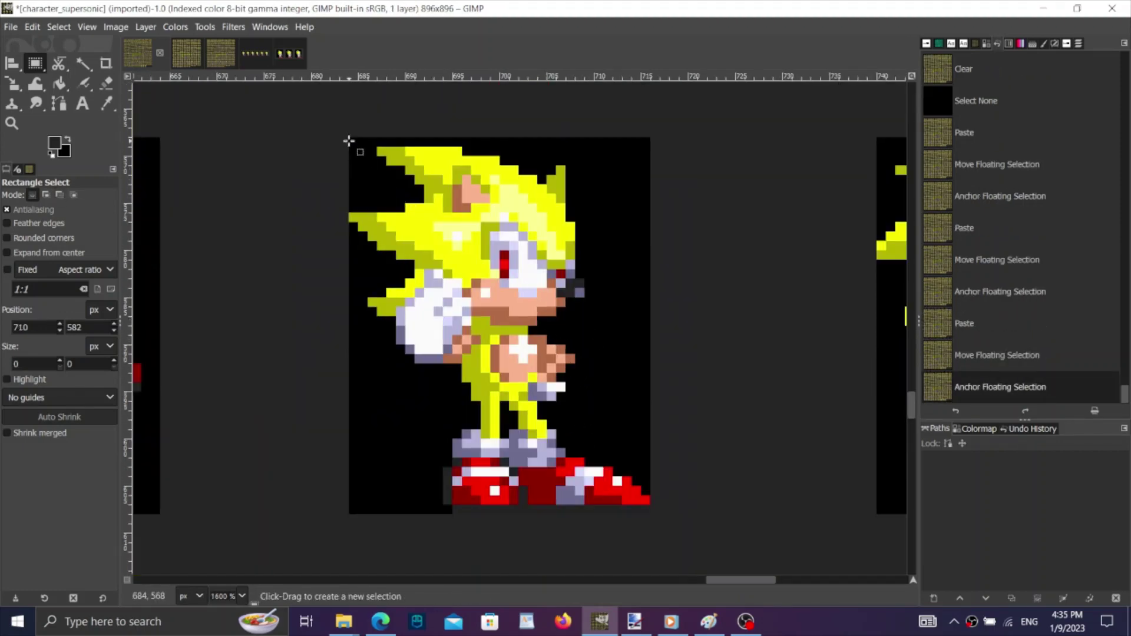
Copy the corrected 32 × 40 px frame at 684, 568, revert to the original frame, and paste and anchor the copy over it.
{"action": "left_click_drag", "start_coordinate": [348, 141], "coordinate": [650, 513]}
{"action": "key", "text": "ctrl+c"}
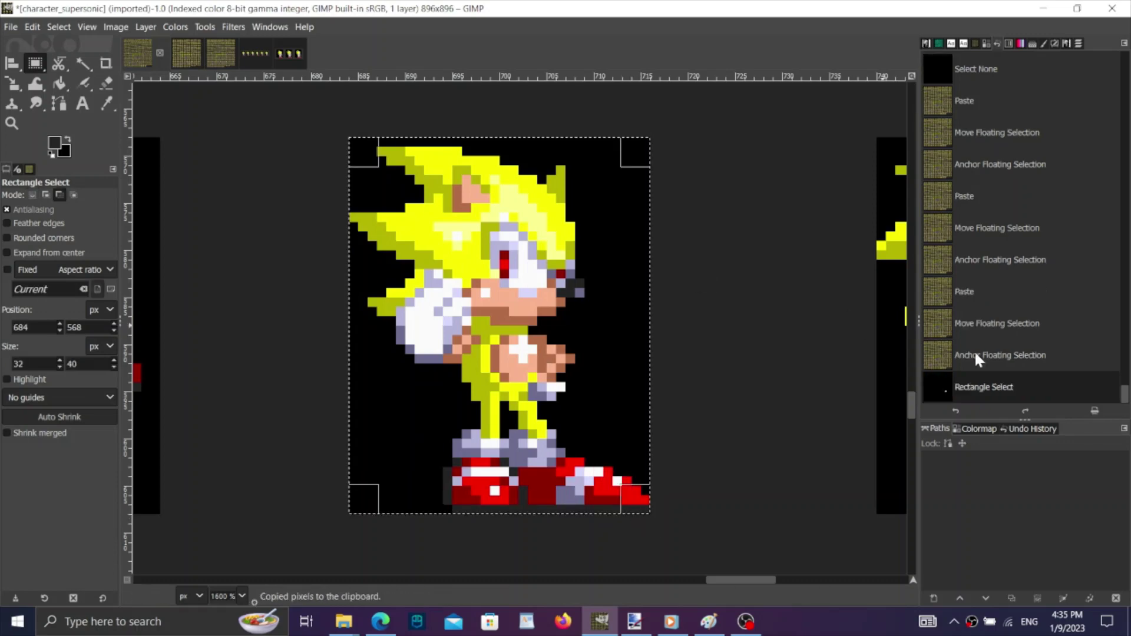
{"action": "left_click", "coordinate": [1017, 260]}
{"action": "left_click", "coordinate": [1008, 165]}
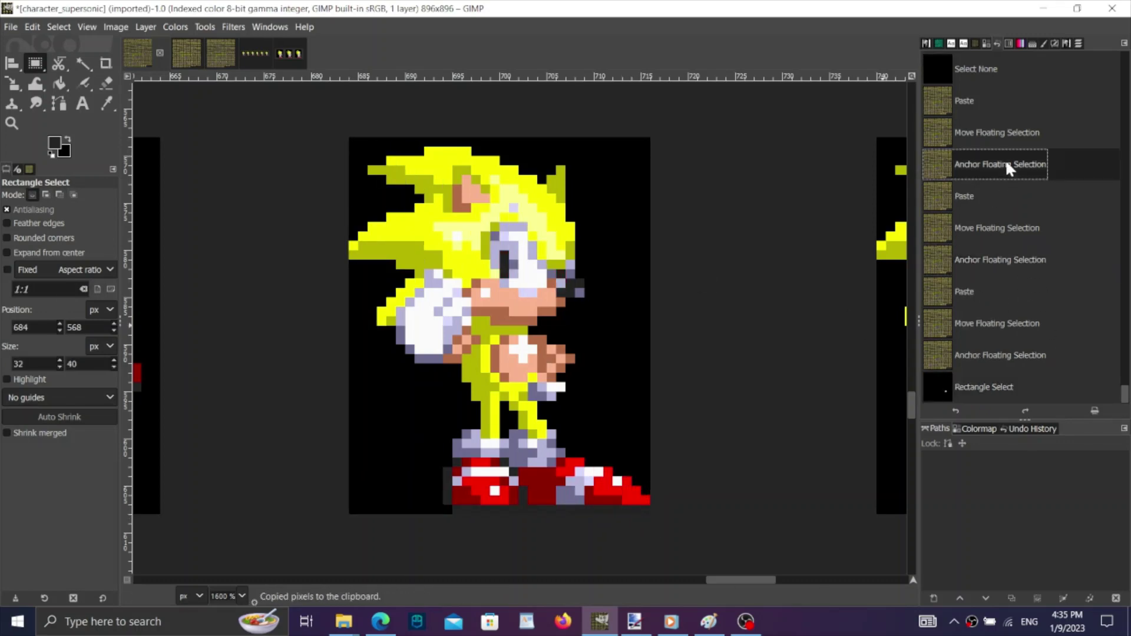
{"action": "key", "text": "ctrl+v"}
{"action": "left_click_drag", "start_coordinate": [525, 277], "coordinate": [507, 280]}
{"action": "left_click", "coordinate": [1017, 323]}
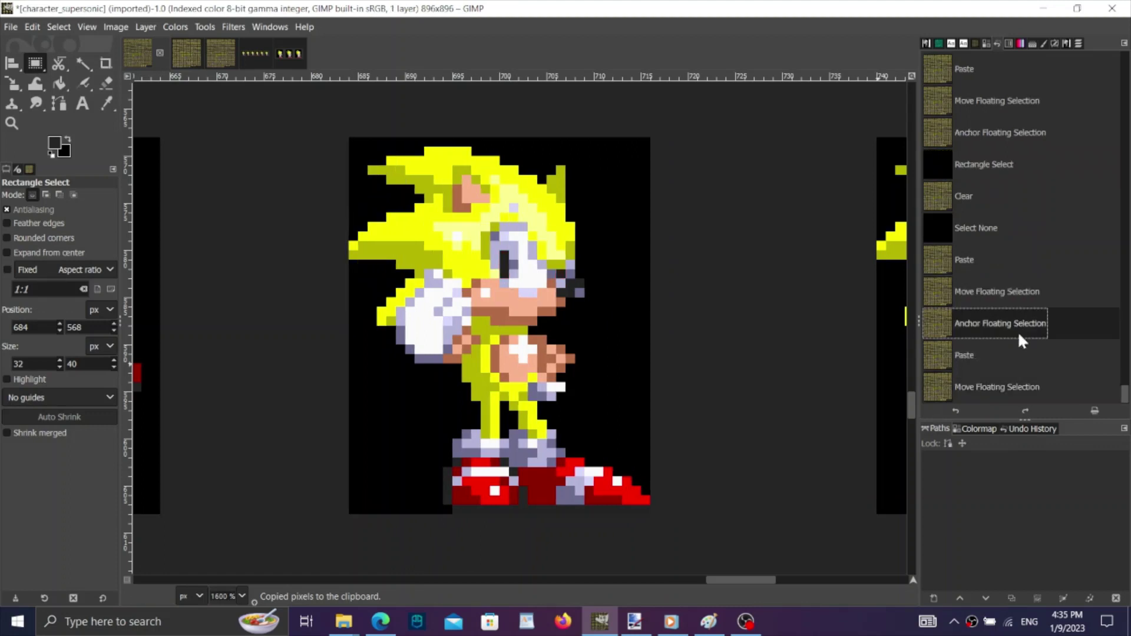
{"action": "left_click", "coordinate": [1022, 389]}
{"action": "left_click", "coordinate": [710, 317]}
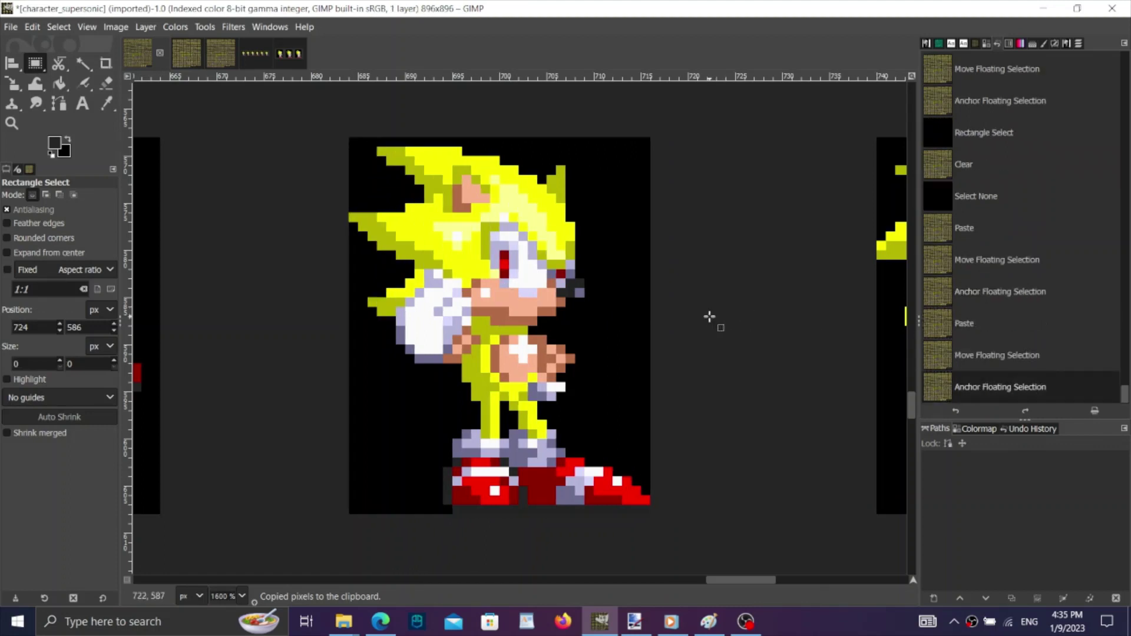
From the second sheet, copy the 32 × 40 px thumb-up standing frame at 740, 568.
{"action": "left_click", "coordinate": [196, 56]}
{"action": "left_click", "coordinate": [240, 55]}
{"action": "left_click", "coordinate": [168, 50]}
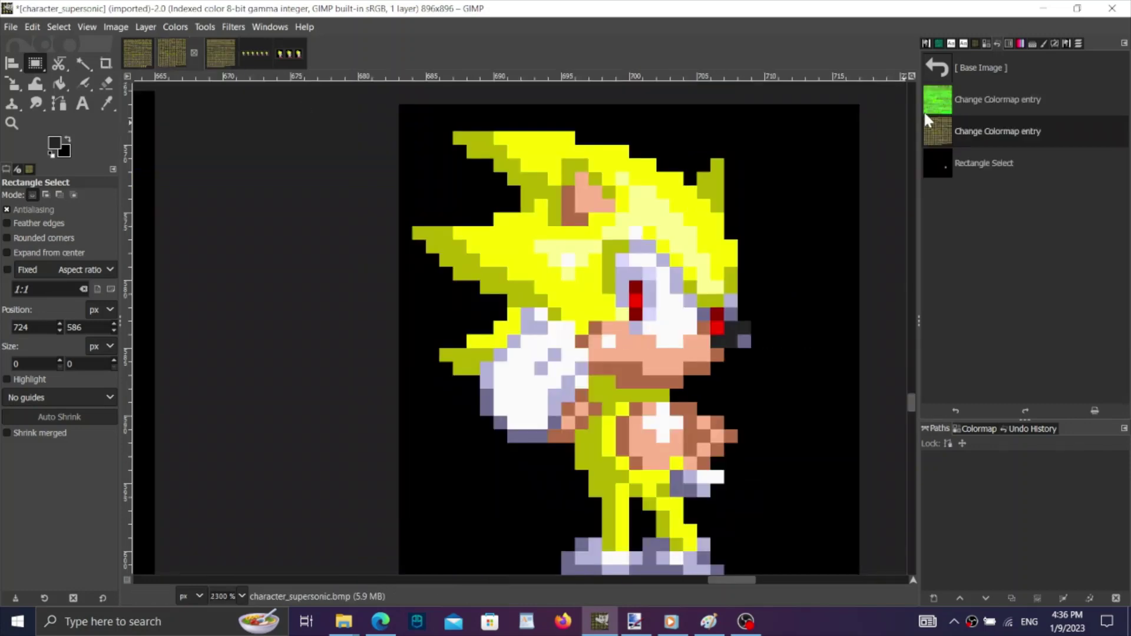
{"action": "scroll", "coordinate": [606, 247], "scroll_direction": "down", "scroll_amount": 4}
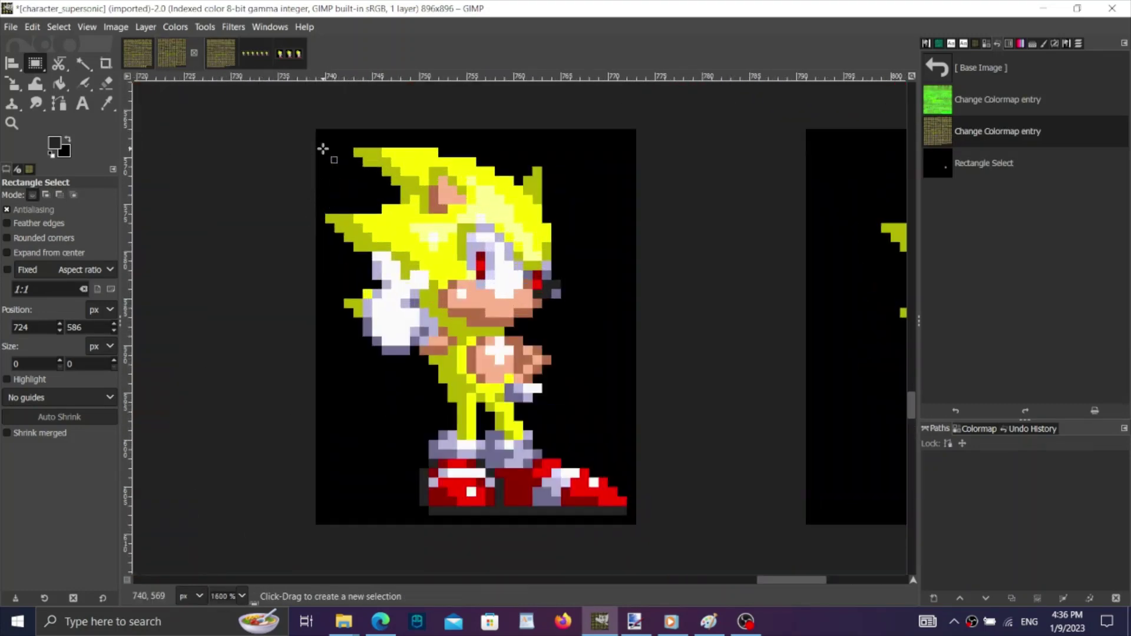
{"action": "left_click_drag", "start_coordinate": [323, 148], "coordinate": [624, 516]}
{"action": "key", "text": "ctrl+c"}
Paste the copied frame over the matching frame at 740, 568 in the first sheet, compare it with the original, and anchor it.
{"action": "left_click", "coordinate": [140, 50]}
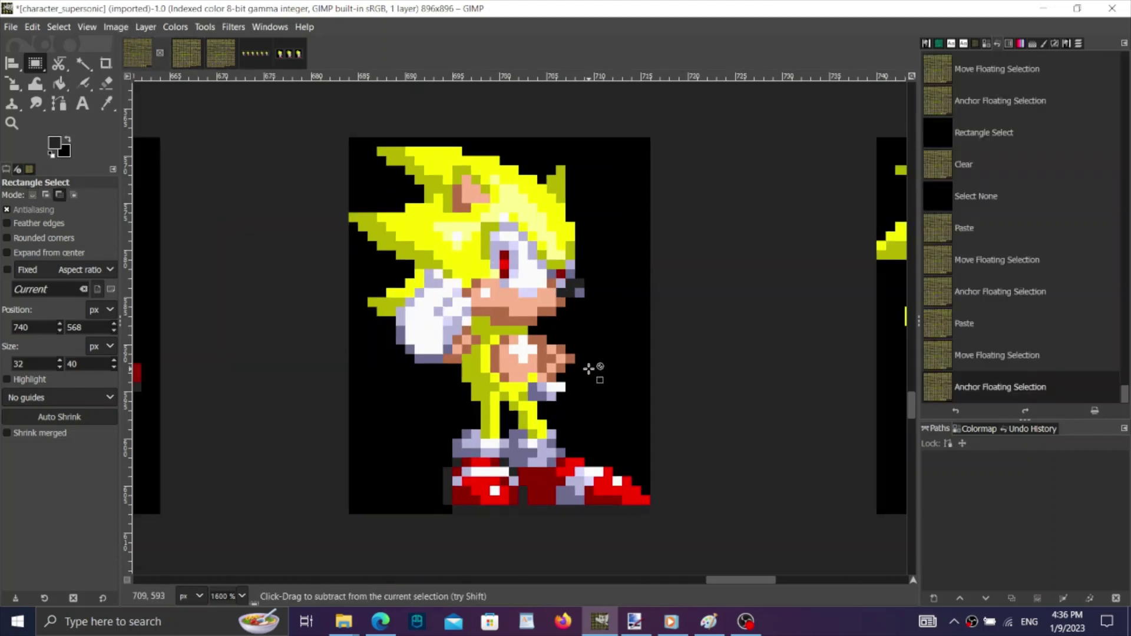
{"action": "key", "text": "ctrl+v"}
{"action": "left_click", "coordinate": [922, 355]}
{"action": "scroll", "coordinate": [644, 366], "scroll_direction": "right", "scroll_amount": 5}
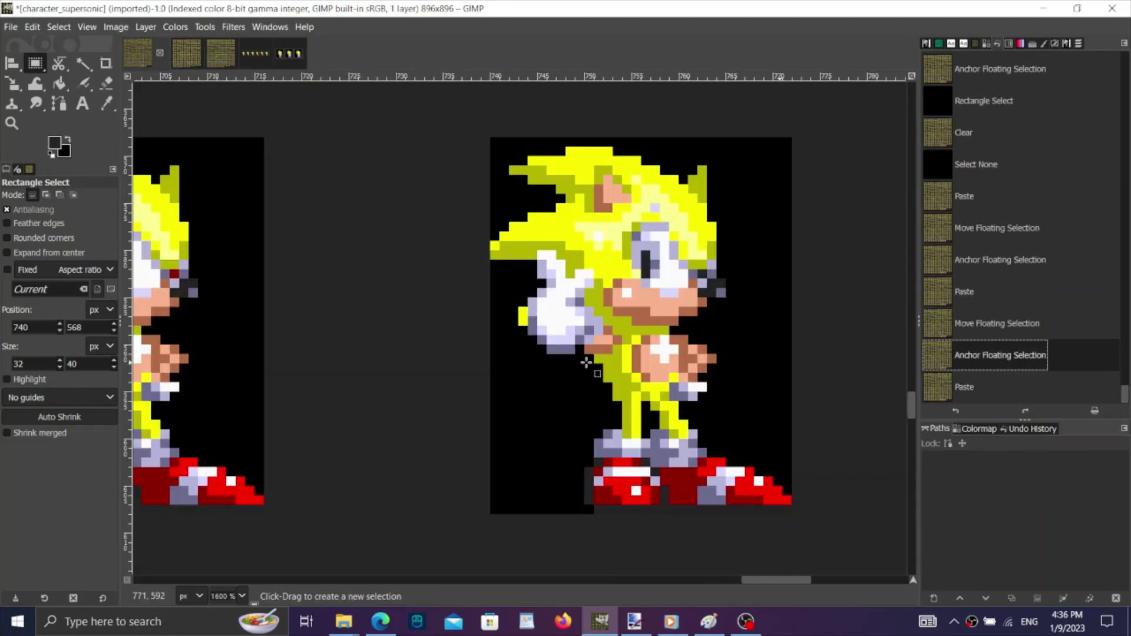
{"action": "key", "text": "ctrl+v"}
{"action": "left_click_drag", "start_coordinate": [626, 355], "coordinate": [748, 355]}
{"action": "left_click", "coordinate": [999, 323]}
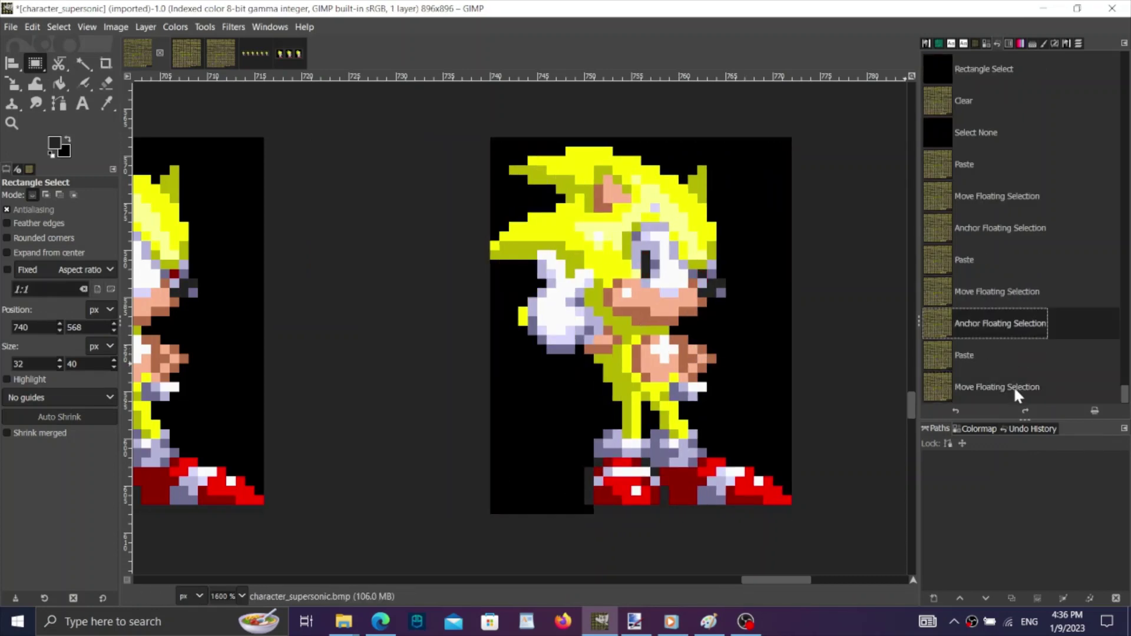
{"action": "left_click", "coordinate": [1013, 387]}
{"action": "left_click", "coordinate": [1009, 330]}
{"action": "left_click", "coordinate": [1016, 382]}
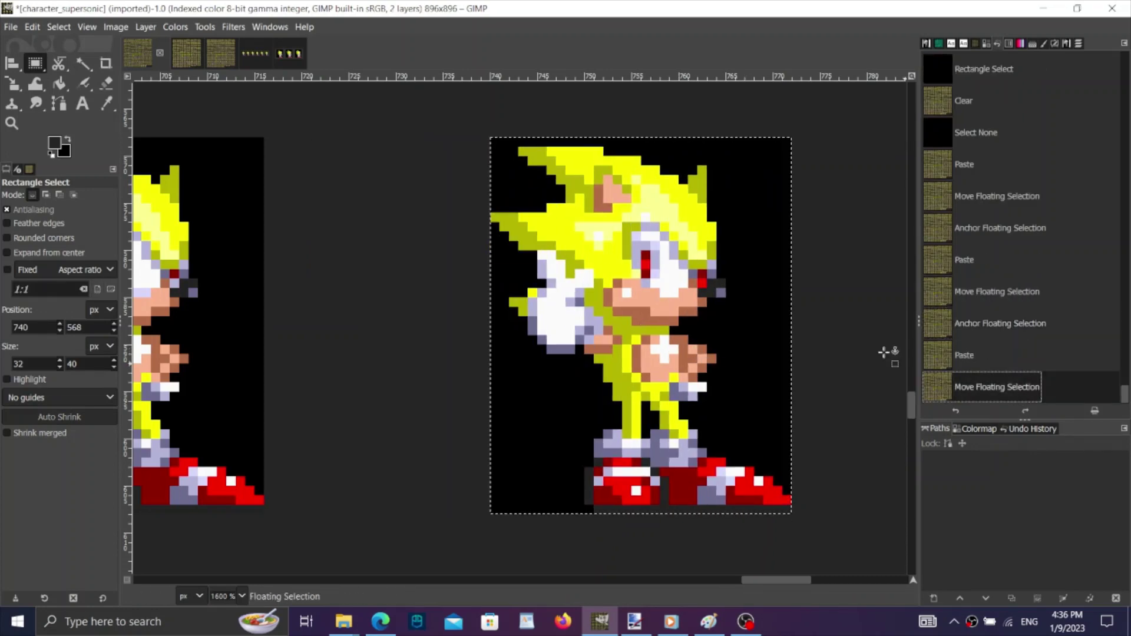
{"action": "left_click", "coordinate": [868, 309]}
Copy a small patch of pixels, paste it between the shoes of the thumb-up frame, and anchor it.
{"action": "scroll", "coordinate": [663, 554], "scroll_direction": "up", "scroll_amount": 1}
{"action": "key", "text": "ctrl+c"}
{"action": "left_click_drag", "start_coordinate": [680, 456], "coordinate": [652, 437]}
{"action": "key", "text": "ctrl+v"}
{"action": "left_click", "coordinate": [685, 403]}
{"action": "scroll", "coordinate": [642, 419], "scroll_direction": "down", "scroll_amount": 3}
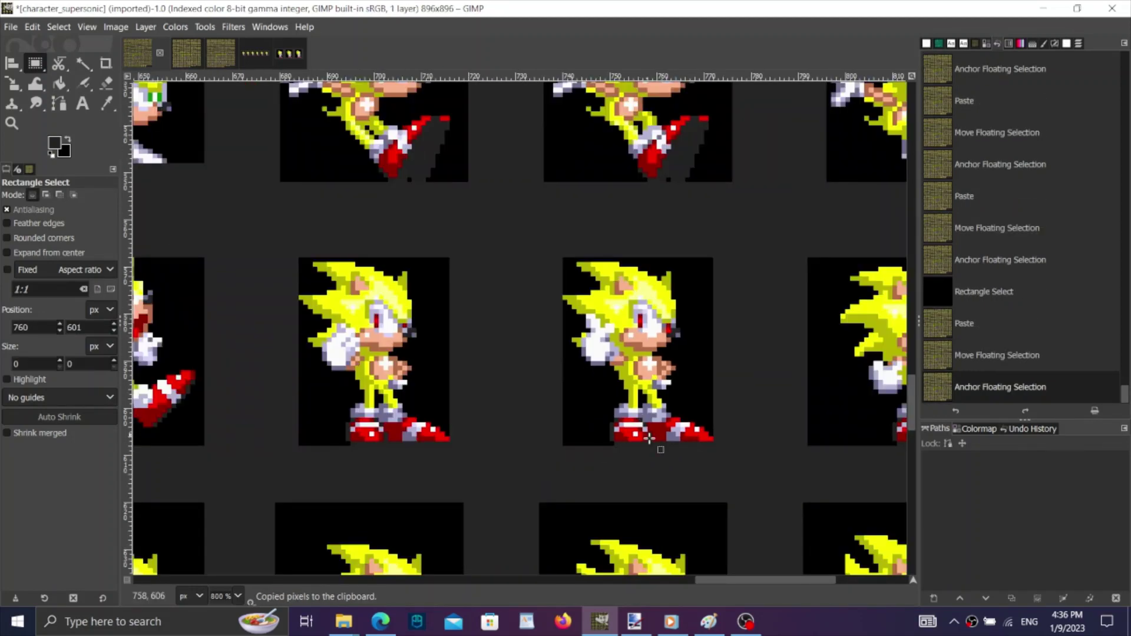
Copy the 11 × 10 px face area at 698, 576 from the corrected raised-glove frame and undo the selection.
{"action": "scroll", "coordinate": [326, 323], "scroll_direction": "up", "scroll_amount": 5, "text": "ctrl"}
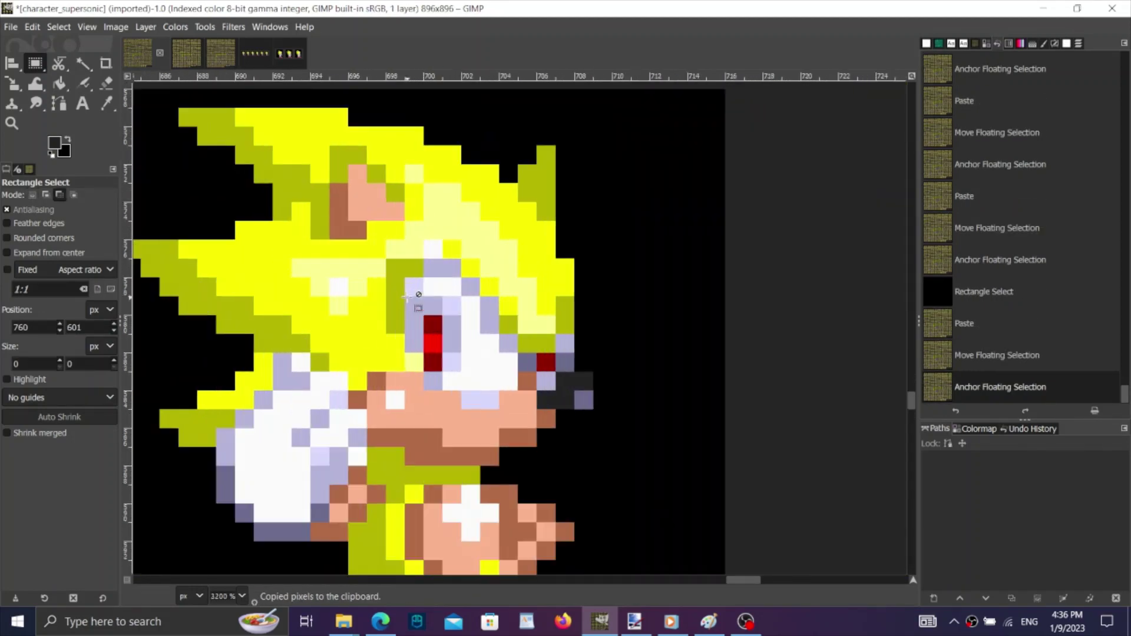
{"action": "left_click_drag", "start_coordinate": [375, 226], "coordinate": [670, 482]}
{"action": "left_click", "coordinate": [989, 358]}
Paste the copied face over the thumb-up frame's eyes, muzzle and nose, and anchor it.
{"action": "scroll", "coordinate": [656, 356], "scroll_direction": "right", "scroll_amount": 8}
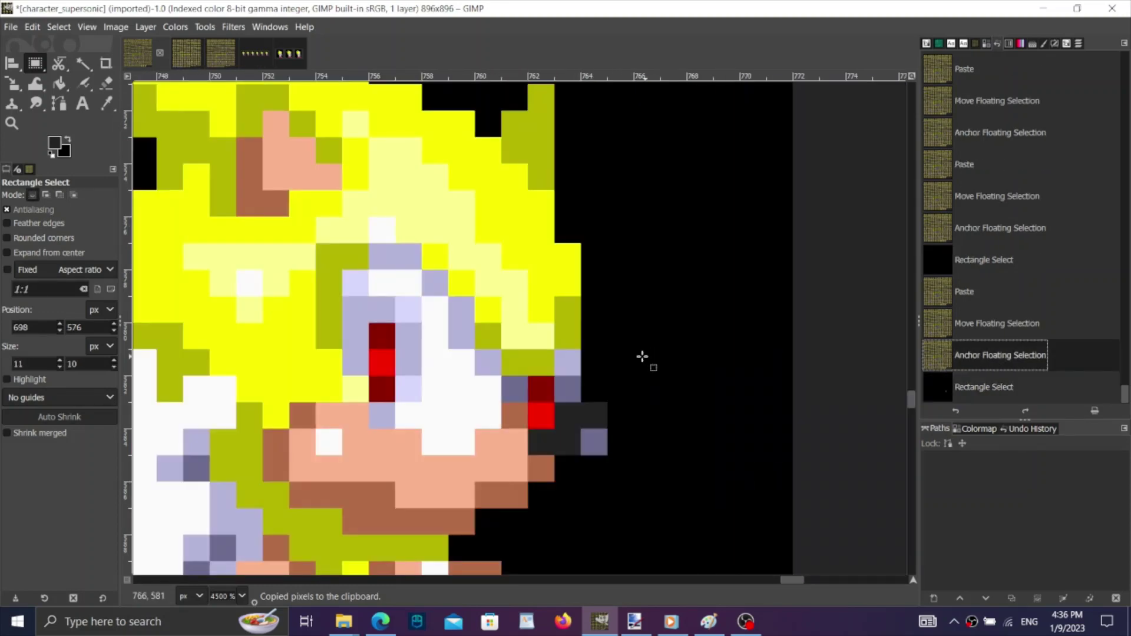
{"action": "scroll", "coordinate": [508, 375], "scroll_direction": "left", "scroll_amount": 1}
{"action": "scroll", "coordinate": [603, 371], "scroll_direction": "right", "scroll_amount": 1}
{"action": "scroll", "coordinate": [383, 371], "scroll_direction": "up", "scroll_amount": 1, "text": "ctrl"}
{"action": "key", "text": "ctrl+v"}
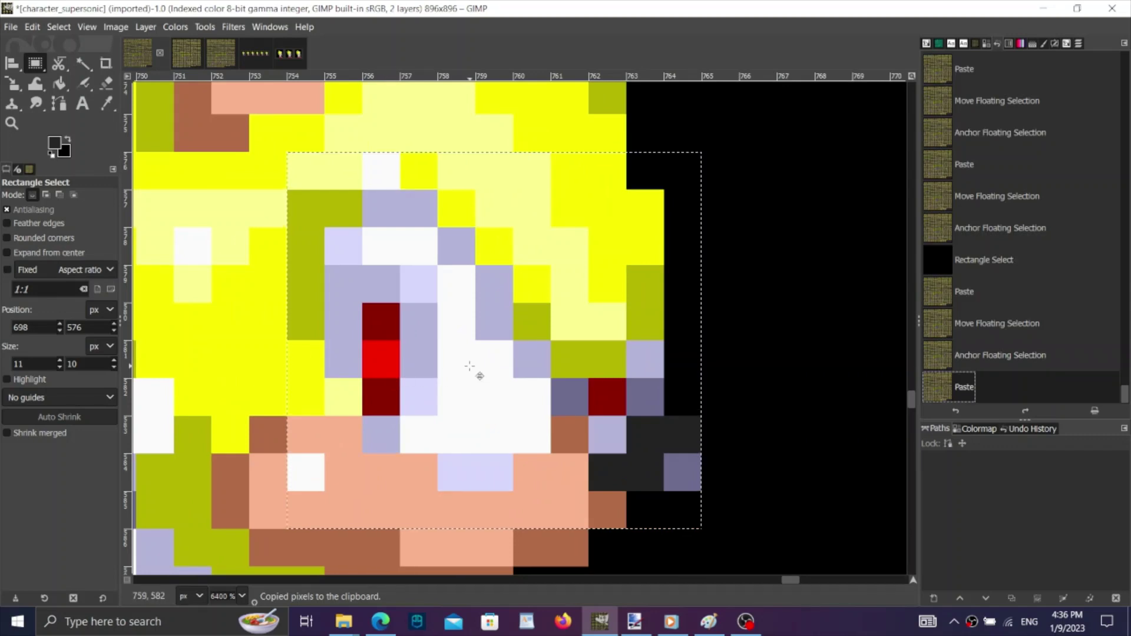
{"action": "left_click", "coordinate": [865, 272]}
{"action": "scroll", "coordinate": [655, 321], "scroll_direction": "down", "scroll_amount": 4, "text": "ctrl"}
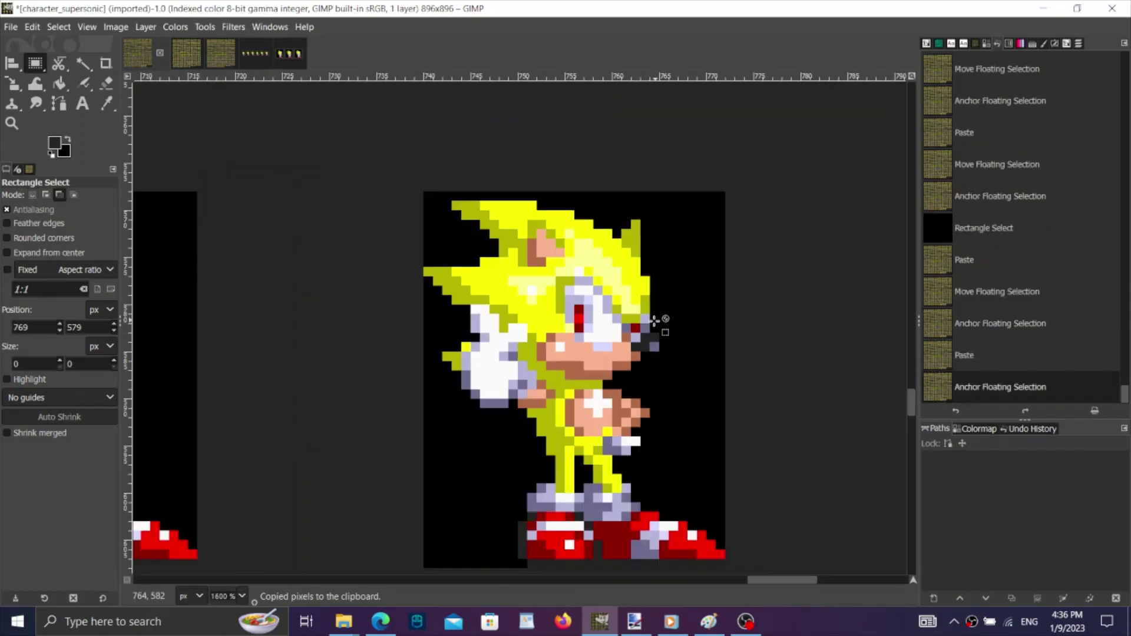
Copy the combined 32 × 40 px frame at 740, 568 and revert the sheet to the frame's original state.
{"action": "left_click_drag", "start_coordinate": [421, 192], "coordinate": [729, 571]}
{"action": "left_click", "coordinate": [1022, 294]}
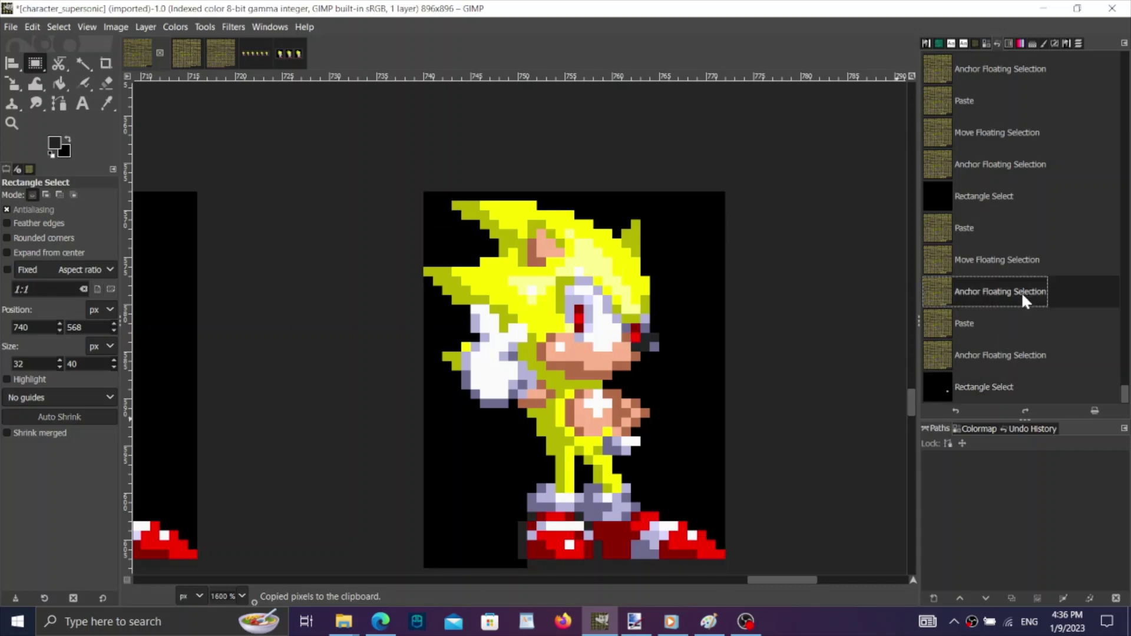
{"action": "left_click", "coordinate": [1019, 171]}
{"action": "scroll", "coordinate": [969, 210], "scroll_direction": "up", "scroll_amount": 2}
{"action": "left_click", "coordinate": [968, 157]}
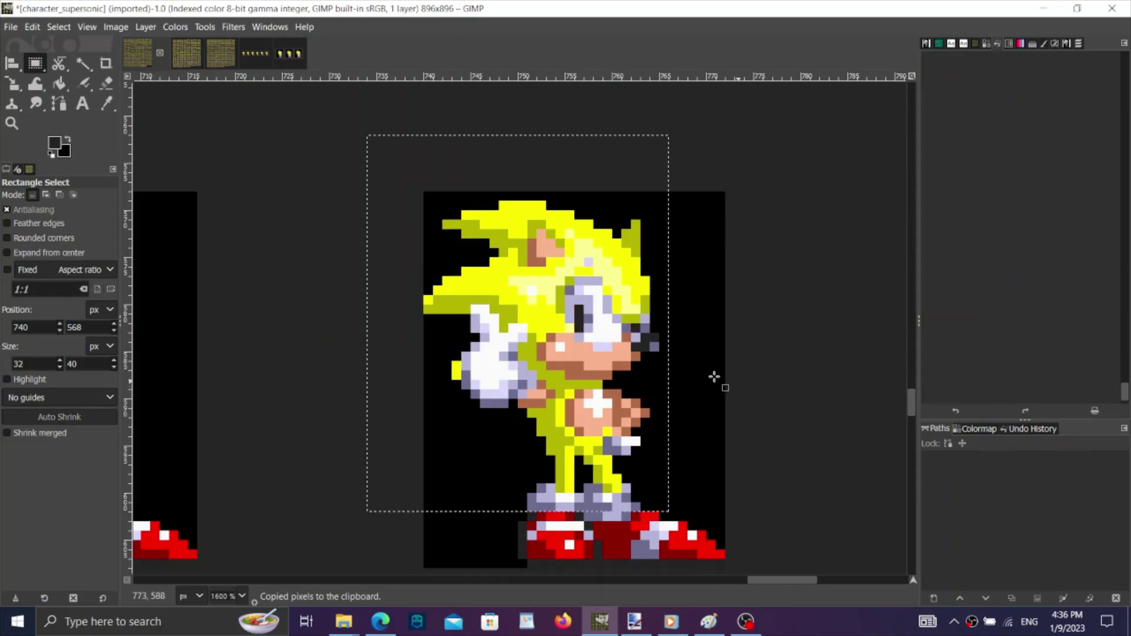
Align the pasted combined frame over the original at 740, 568, compare the two states, and anchor it.
{"action": "left_click_drag", "start_coordinate": [611, 402], "coordinate": [666, 460]}
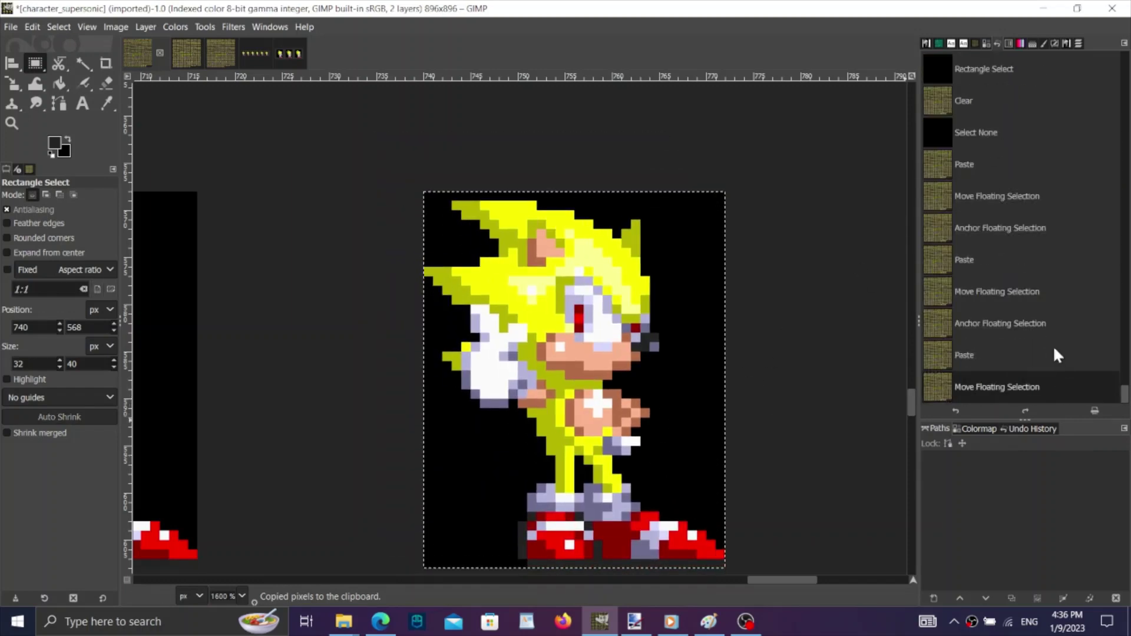
{"action": "left_click", "coordinate": [1044, 332]}
{"action": "left_click", "coordinate": [1027, 390]}
{"action": "left_click", "coordinate": [1017, 336]}
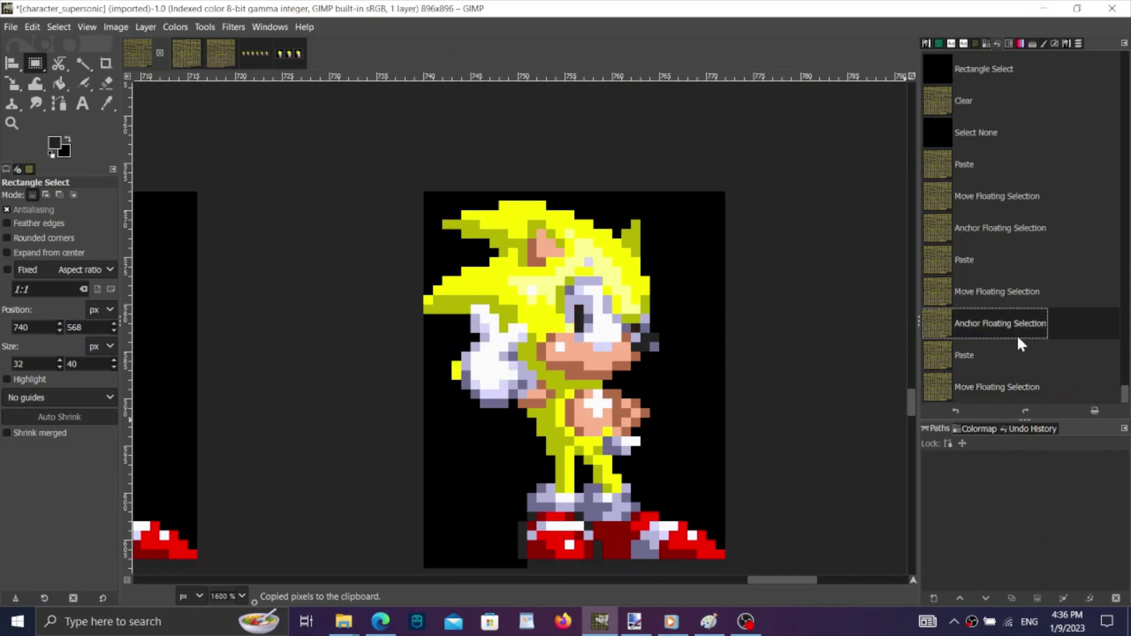
{"action": "left_click", "coordinate": [1020, 382]}
{"action": "left_click", "coordinate": [988, 322]}
{"action": "left_click", "coordinate": [996, 377]}
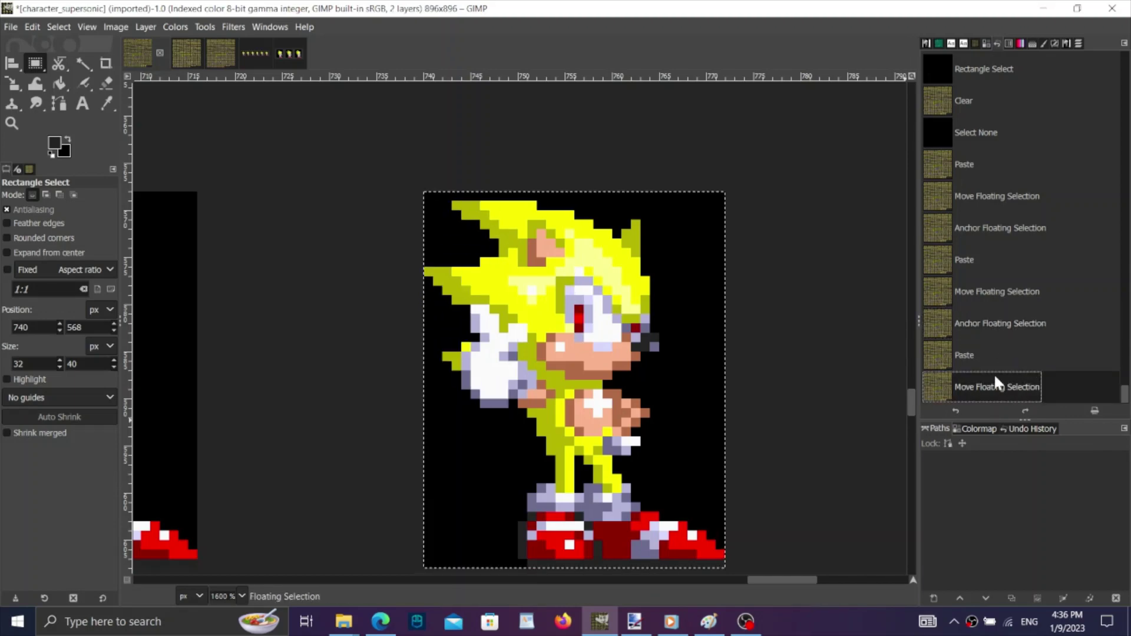
{"action": "left_click", "coordinate": [851, 317]}
From the third sheet, copy the 7 × 11 px area at 744, 580 covering the thumb-up frame's glove, and undo the selection.
{"action": "left_click", "coordinate": [222, 62]}
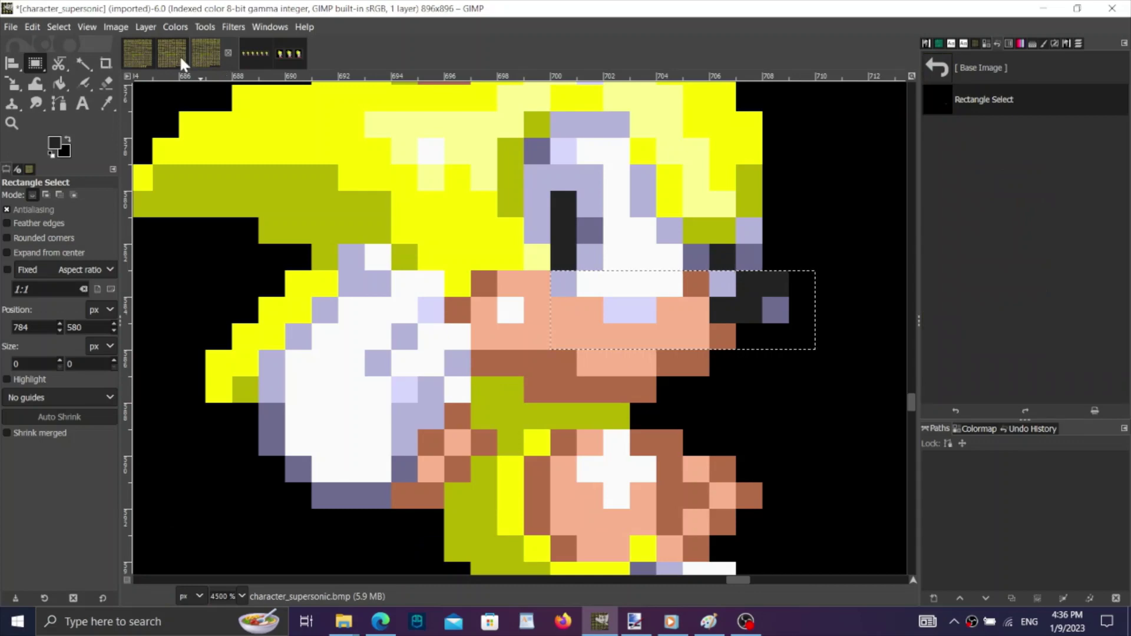
{"action": "left_click", "coordinate": [936, 71]}
{"action": "scroll", "coordinate": [415, 246], "scroll_direction": "down", "scroll_amount": 4}
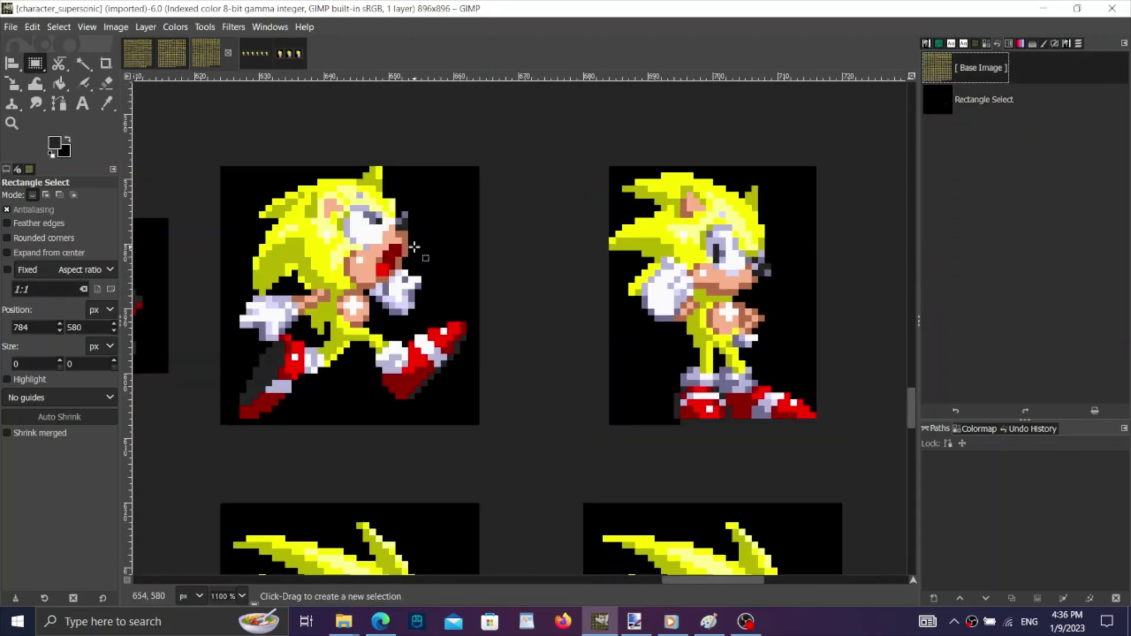
{"action": "scroll", "coordinate": [414, 246], "scroll_direction": "right", "scroll_amount": 5}
{"action": "scroll", "coordinate": [503, 250], "scroll_direction": "up", "scroll_amount": 3}
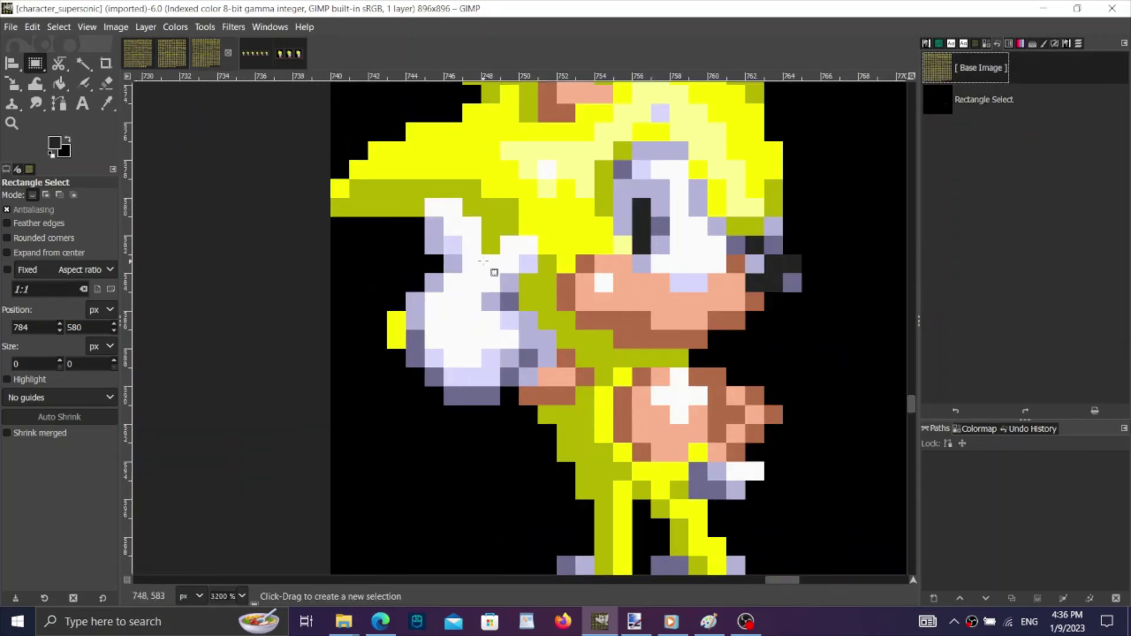
{"action": "left_click_drag", "start_coordinate": [417, 208], "coordinate": [543, 413]}
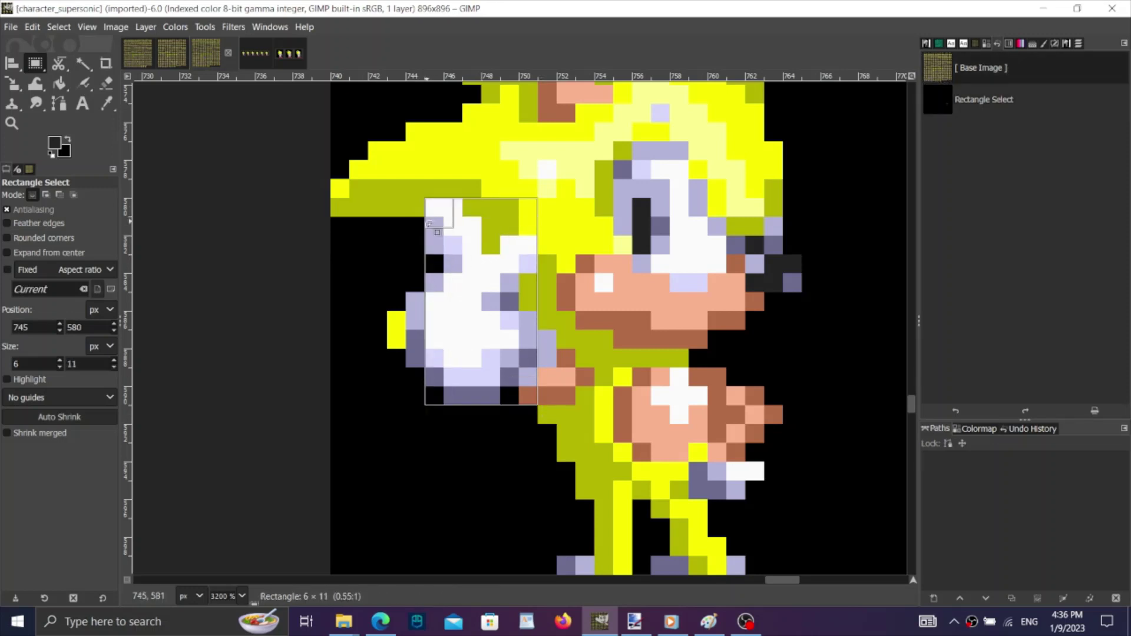
{"action": "left_click_drag", "start_coordinate": [417, 221], "coordinate": [411, 222]}
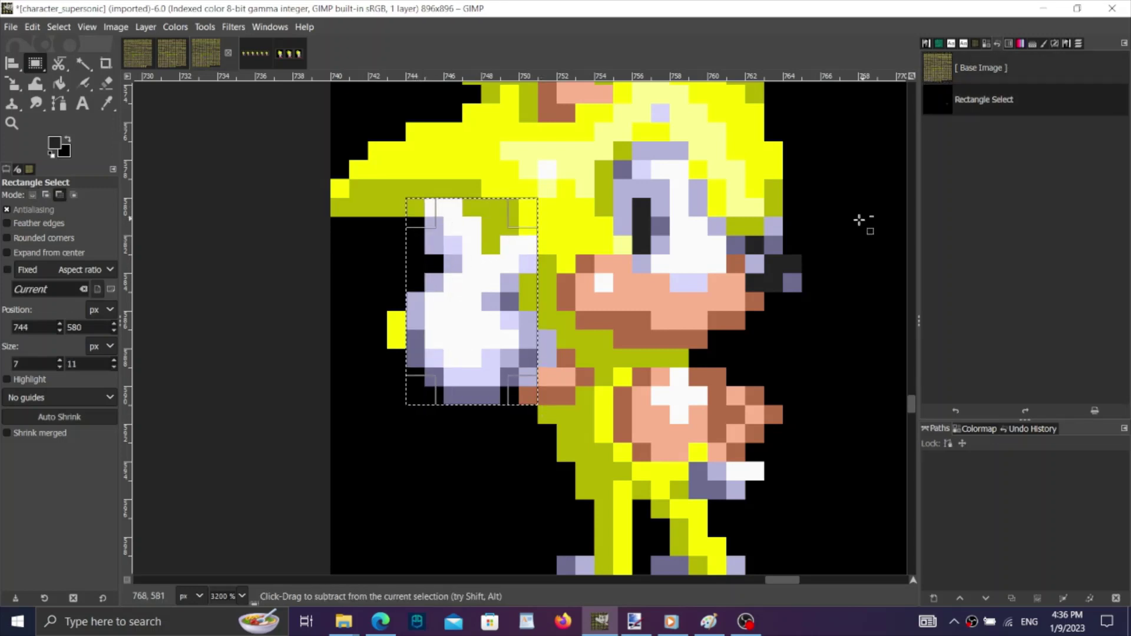
{"action": "key", "text": "ctrl+c"}
{"action": "left_click", "coordinate": [941, 72]}
Switch to paint.net, revert to the blank image, paste the glove, move it to open canvas, and deselect it.
{"action": "left_click", "coordinate": [647, 616]}
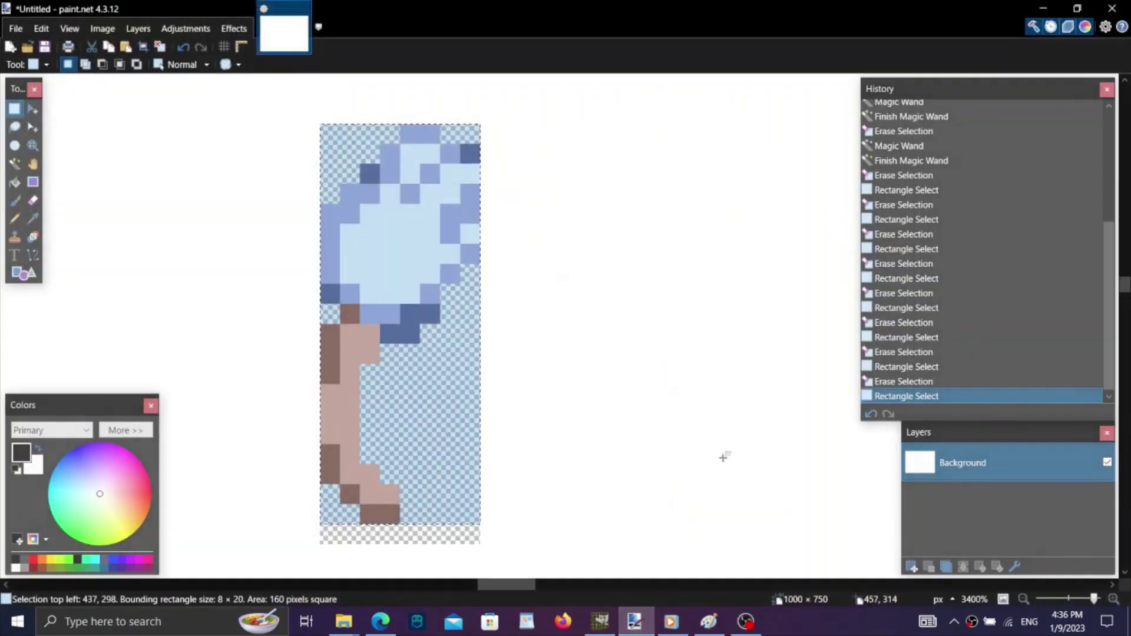
{"action": "scroll", "coordinate": [914, 158], "scroll_direction": "up", "scroll_amount": 10}
{"action": "left_click", "coordinate": [901, 136]}
{"action": "key", "text": "ctrl+v"}
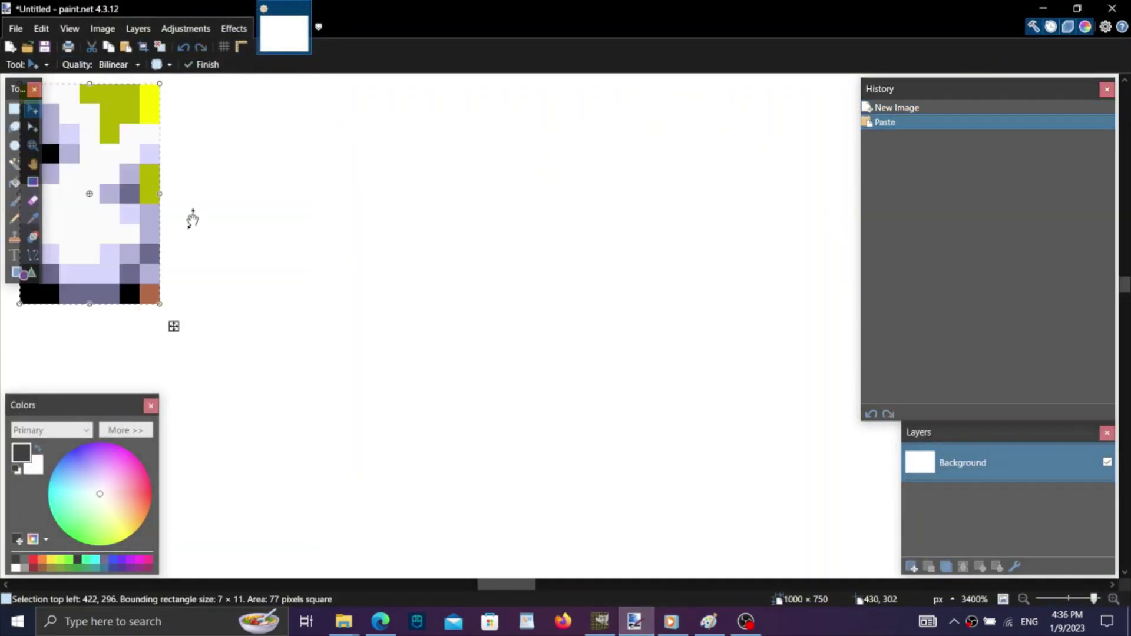
{"action": "left_click_drag", "start_coordinate": [146, 242], "coordinate": [406, 362]}
{"action": "left_click", "coordinate": [15, 109]}
{"action": "left_click", "coordinate": [202, 167]}
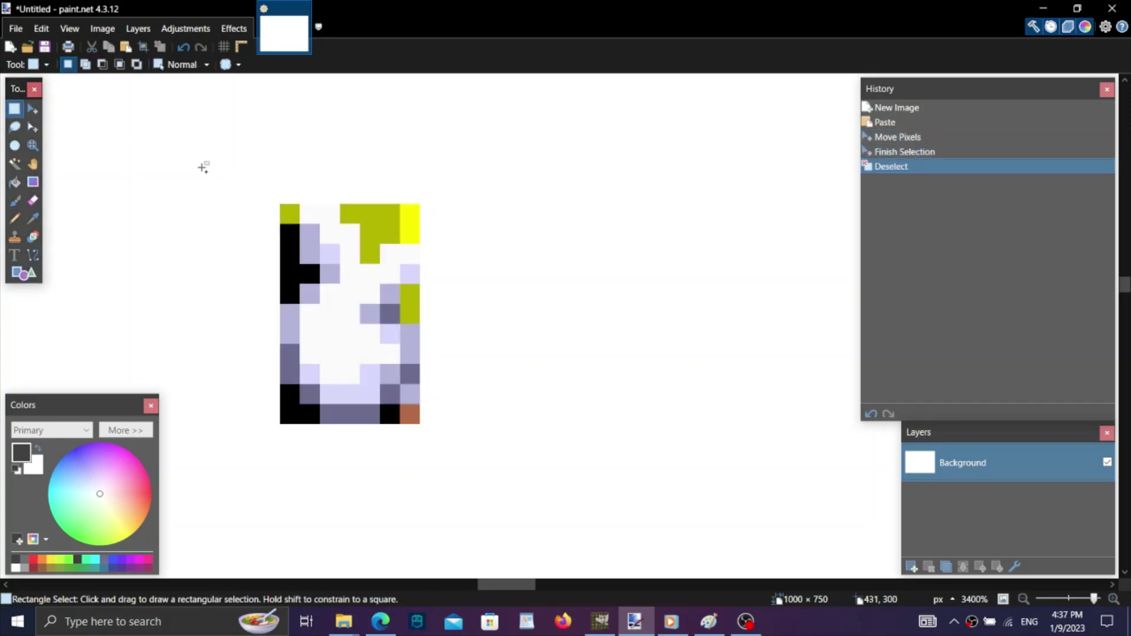
Erase the green, yellow and black background pixels around the thumb and along the upper edges of the glove.
{"action": "scroll", "coordinate": [309, 192], "scroll_direction": "up", "scroll_amount": 1}
{"action": "mouse_move", "coordinate": [439, 216]}
{"action": "left_mouse_down"}
{"action": "mouse_move", "coordinate": [391, 232]}
{"action": "mouse_move", "coordinate": [383, 276]}
{"action": "left_mouse_up"}
{"action": "key", "text": "Delete"}
{"action": "key", "text": "Delete"}
{"action": "mouse_move", "coordinate": [376, 202]}
{"action": "left_mouse_down"}
{"action": "mouse_move", "coordinate": [288, 265]}
{"action": "mouse_move", "coordinate": [285, 353]}
{"action": "mouse_move", "coordinate": [285, 324]}
{"action": "mouse_move", "coordinate": [313, 297]}
{"action": "left_mouse_up"}
{"action": "key", "text": "Delete"}
{"action": "key", "text": "Delete"}
{"action": "key", "text": "Delete"}
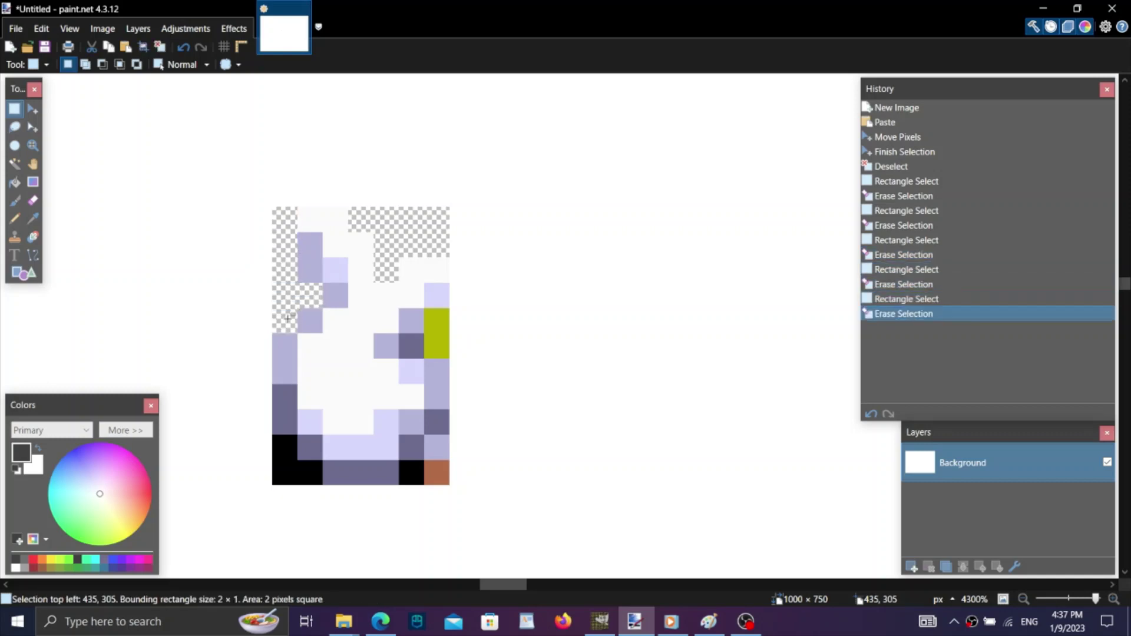
Erase the black and brown pixels at the glove's lower corners and the green pixels on its right edge.
{"action": "mouse_move", "coordinate": [270, 435]}
{"action": "left_mouse_down"}
{"action": "mouse_move", "coordinate": [305, 470]}
{"action": "mouse_move", "coordinate": [276, 474]}
{"action": "left_mouse_up"}
{"action": "key", "text": "Delete"}
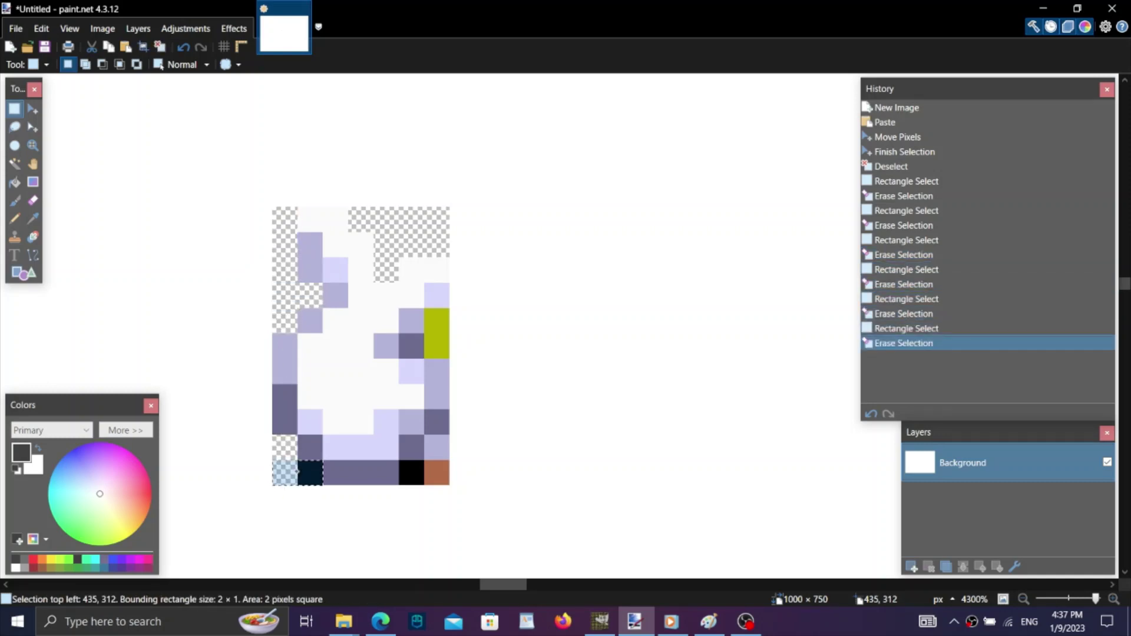
{"action": "key", "text": "Delete"}
{"action": "left_click_drag", "start_coordinate": [443, 479], "coordinate": [419, 467]}
{"action": "key", "text": "Delete"}
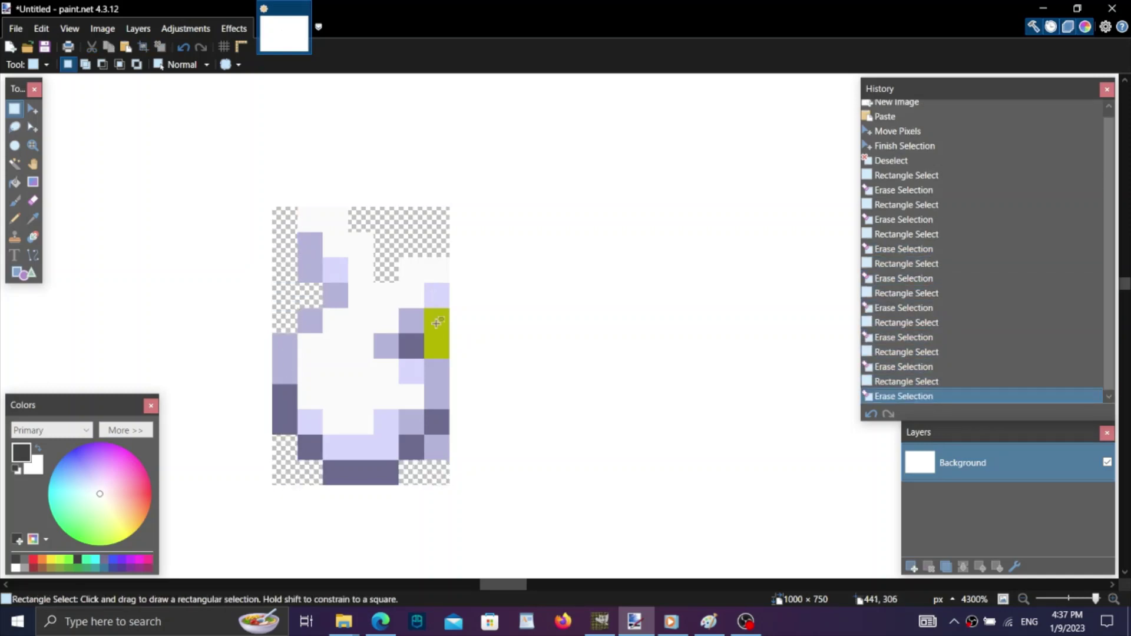
{"action": "left_click_drag", "start_coordinate": [437, 323], "coordinate": [437, 348]}
{"action": "key", "text": "Delete"}
Copy the cleaned glove and switch back to the first sprite sheet in GIMP.
{"action": "left_click_drag", "start_coordinate": [277, 210], "coordinate": [462, 447]}
{"action": "left_click", "coordinate": [1038, 8]}
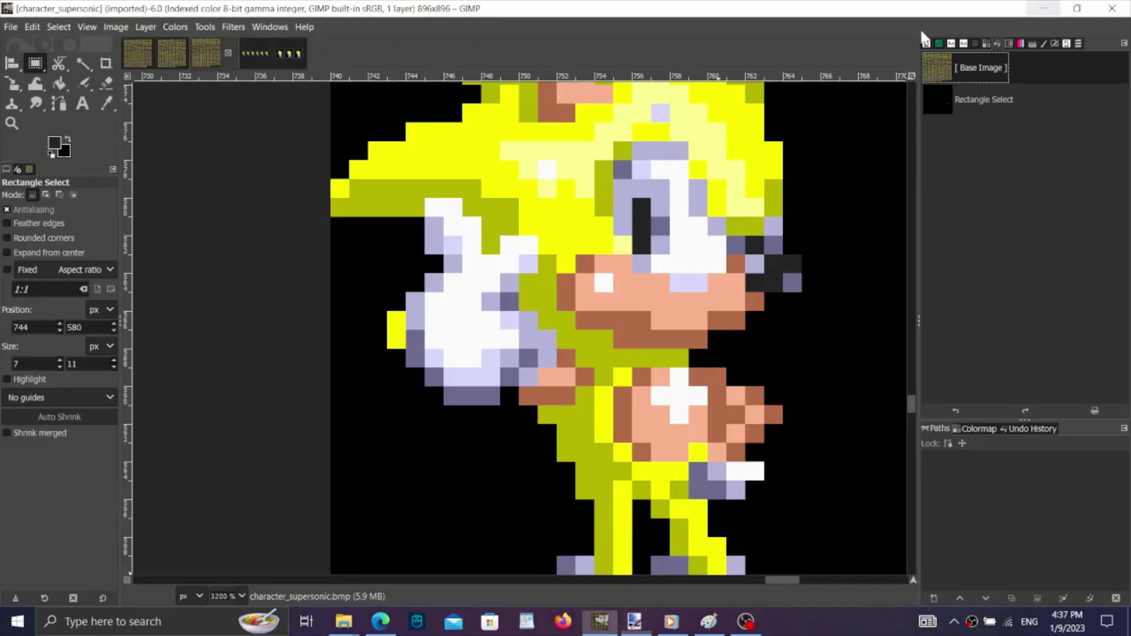
{"action": "left_click", "coordinate": [137, 53]}
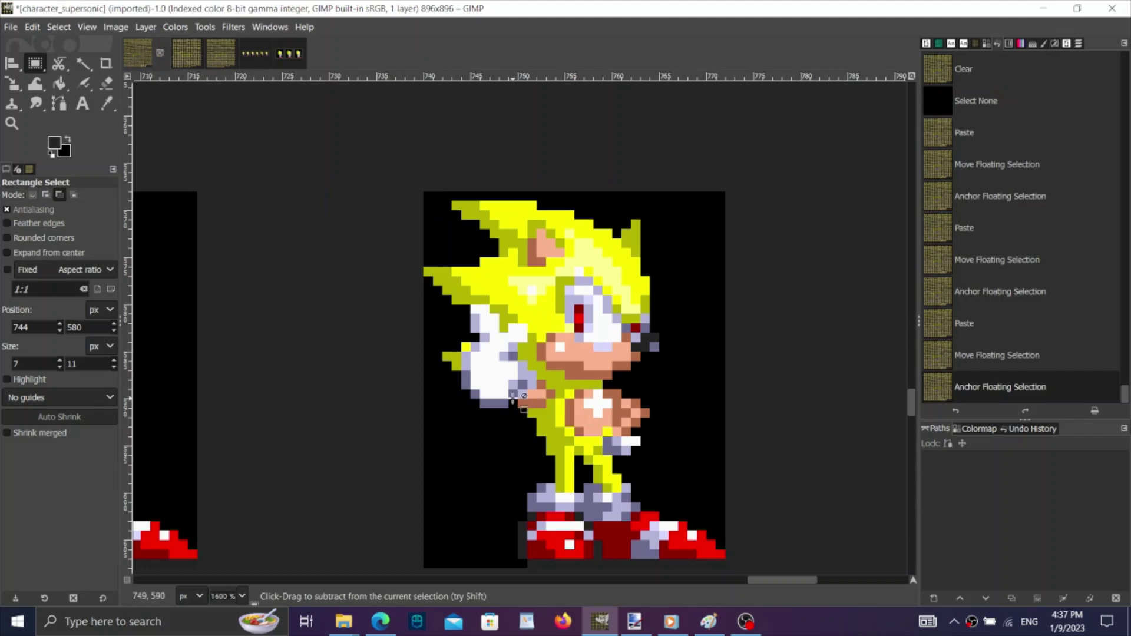
Paste the cleaned glove onto the thumb-up frame, align it over the existing glove, compare the two states, and anchor it.
{"action": "scroll", "coordinate": [517, 391], "scroll_direction": "up", "scroll_amount": 3}
{"action": "scroll", "coordinate": [530, 331], "scroll_direction": "up", "scroll_amount": 2}
{"action": "key", "text": "ctrl+v"}
{"action": "left_click_drag", "start_coordinate": [530, 336], "coordinate": [444, 323]}
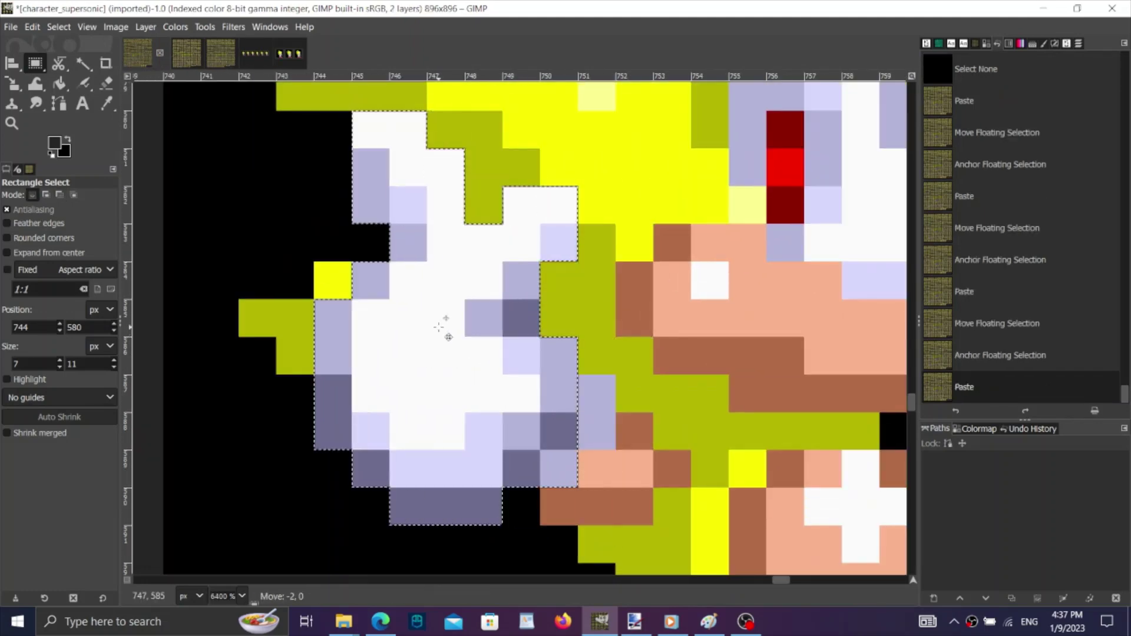
{"action": "left_click", "coordinate": [983, 326]}
{"action": "left_click", "coordinate": [1001, 392]}
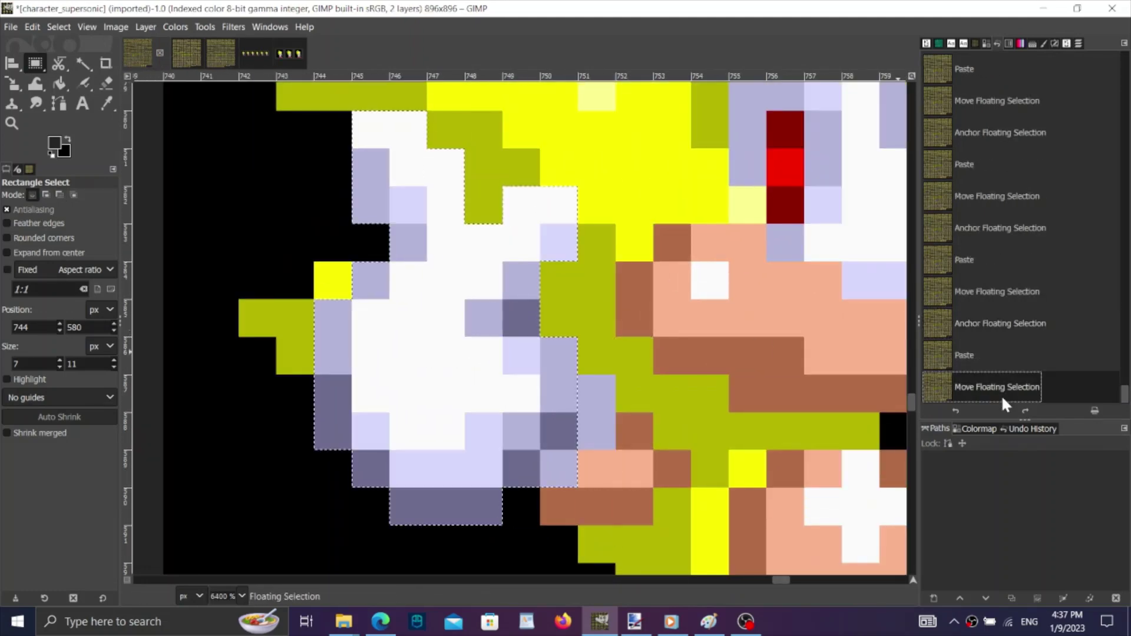
{"action": "left_click", "coordinate": [994, 321]}
{"action": "left_click", "coordinate": [1002, 381]}
{"action": "left_click", "coordinate": [803, 298]}
Copy the 87 × 40 px area at 684, 568 covering the raised-glove and thumb-up standing frames.
{"action": "scroll", "coordinate": [727, 338], "scroll_direction": "down", "scroll_amount": 5}
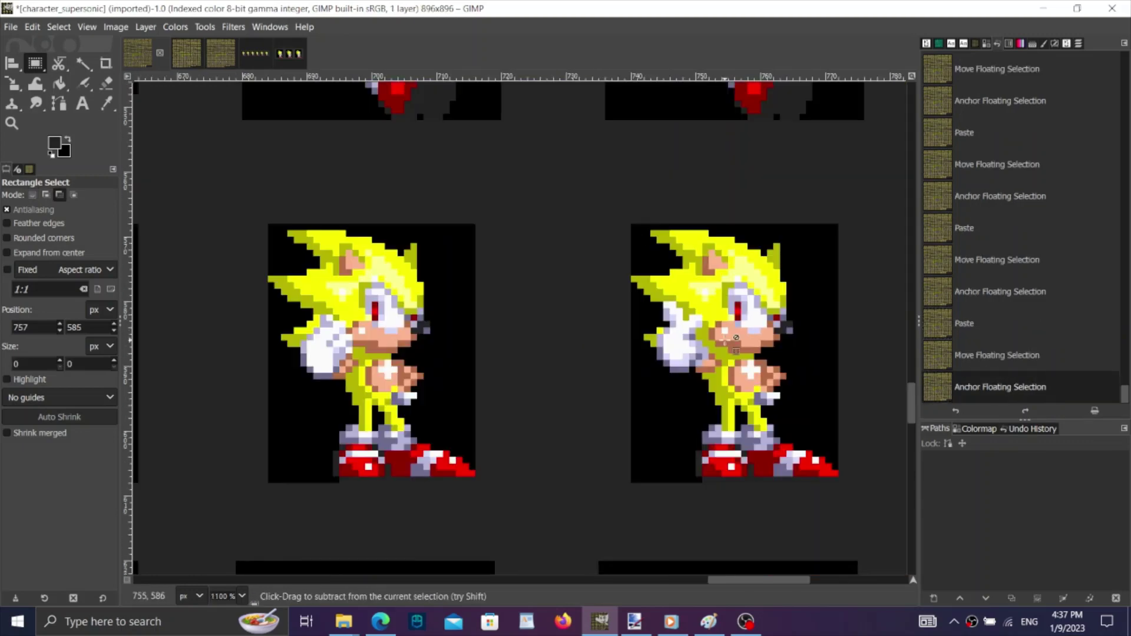
{"action": "scroll", "coordinate": [712, 336], "scroll_direction": "down", "scroll_amount": 2}
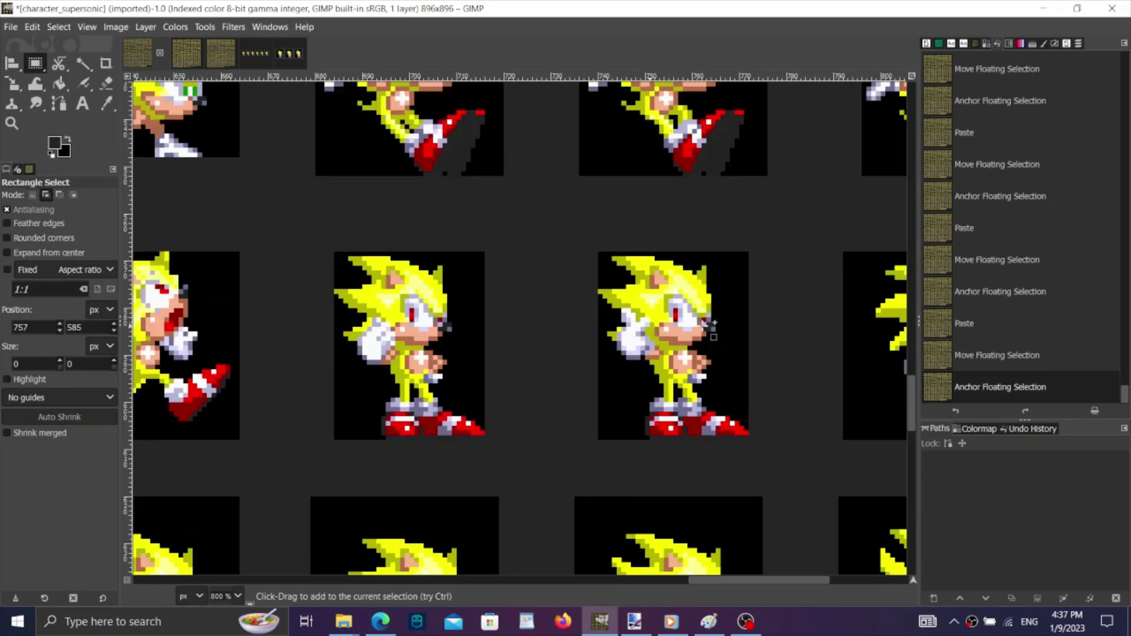
{"action": "scroll", "coordinate": [704, 328], "scroll_direction": "up", "scroll_amount": 2}
{"action": "scroll", "coordinate": [705, 328], "scroll_direction": "down", "scroll_amount": 2}
{"action": "scroll", "coordinate": [546, 328], "scroll_direction": "up", "scroll_amount": 1}
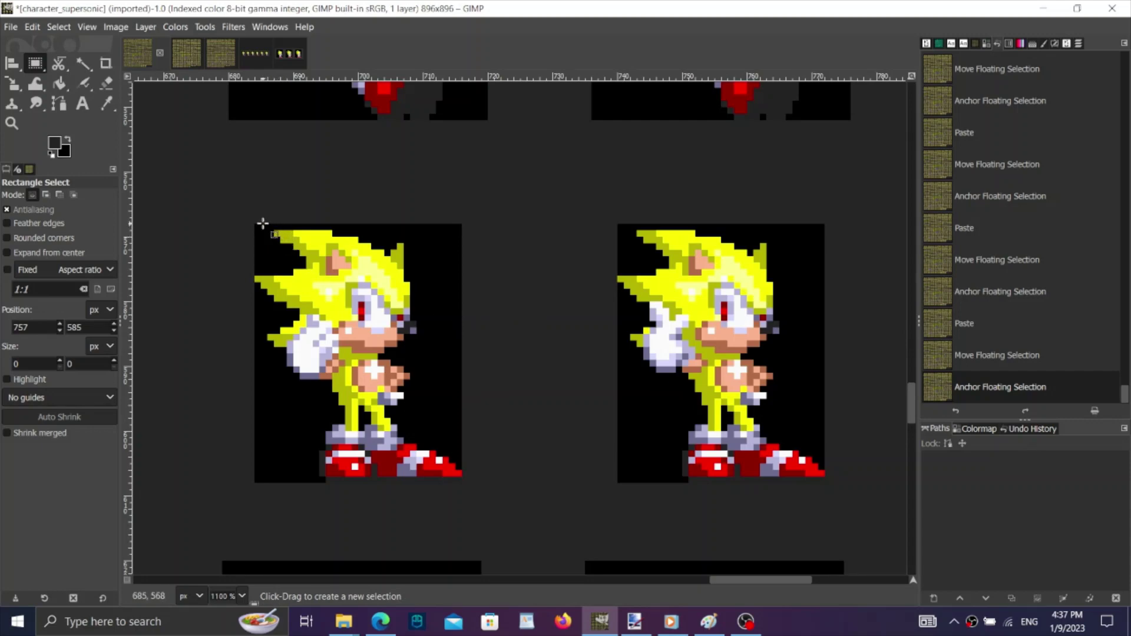
{"action": "left_click_drag", "start_coordinate": [259, 224], "coordinate": [821, 481]}
{"action": "key", "text": "ctrl+c"}
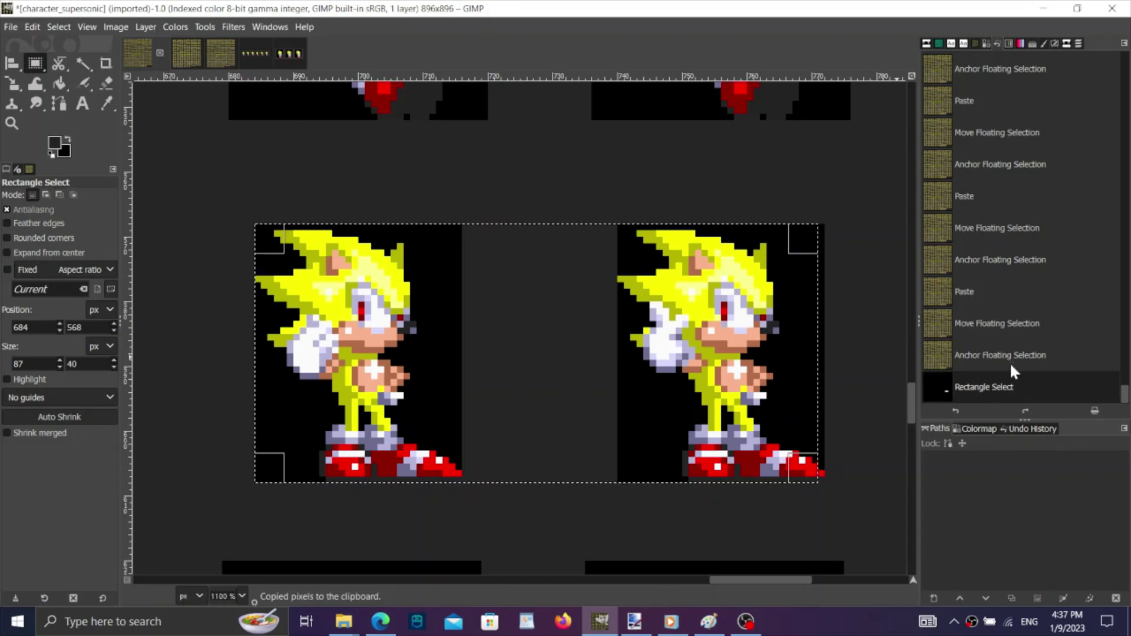
Widen the selection over both standing frames to 88 × 40 px, copy it, and revert the sheet to before the new heads were pasted.
{"action": "left_click_drag", "start_coordinate": [801, 423], "coordinate": [810, 421]}
{"action": "key", "text": "ctrl+c"}
{"action": "left_click", "coordinate": [1021, 357]}
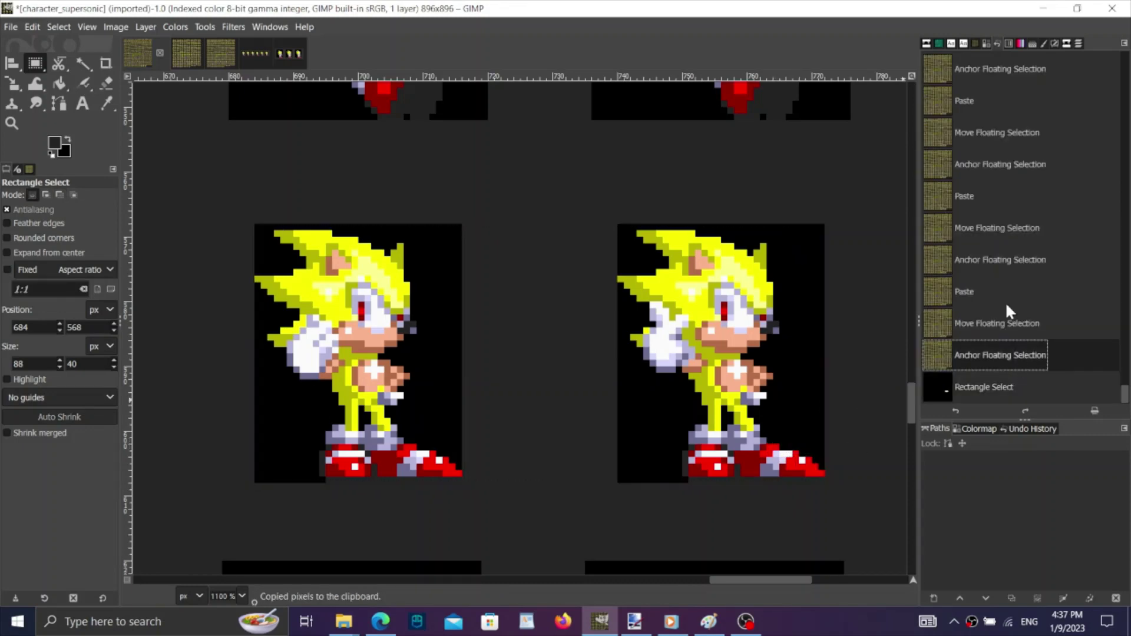
{"action": "left_click", "coordinate": [993, 260]}
{"action": "left_click", "coordinate": [998, 247]}
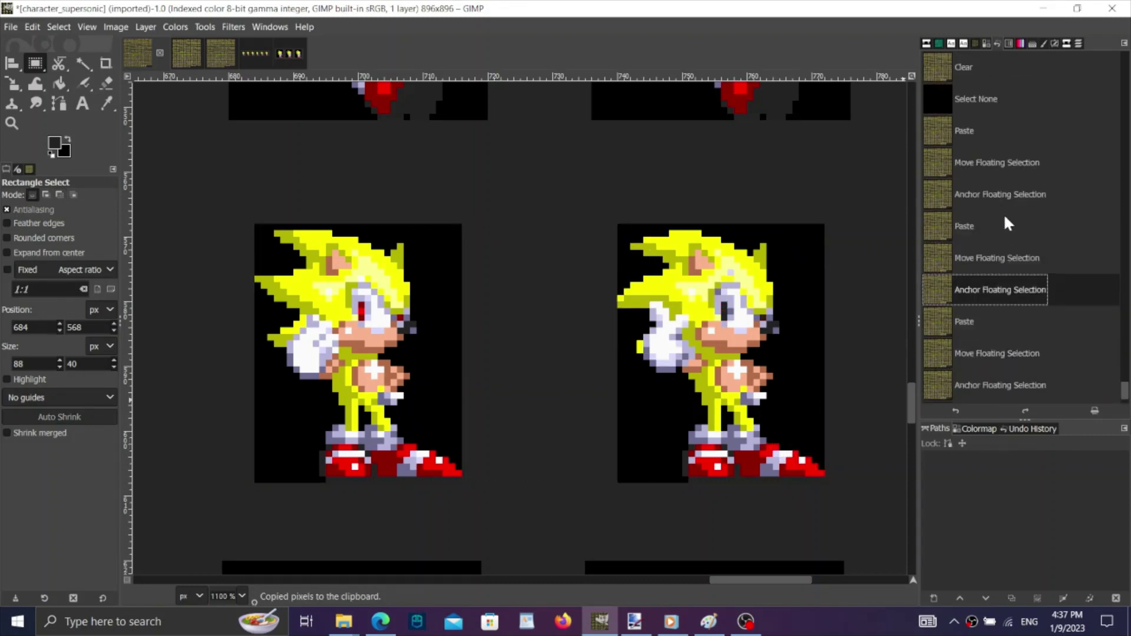
{"action": "left_click", "coordinate": [1013, 193]}
Paste the copied area and align it exactly over the raised-glove and thumb-up standing frames.
{"action": "key", "text": "ctrl+v"}
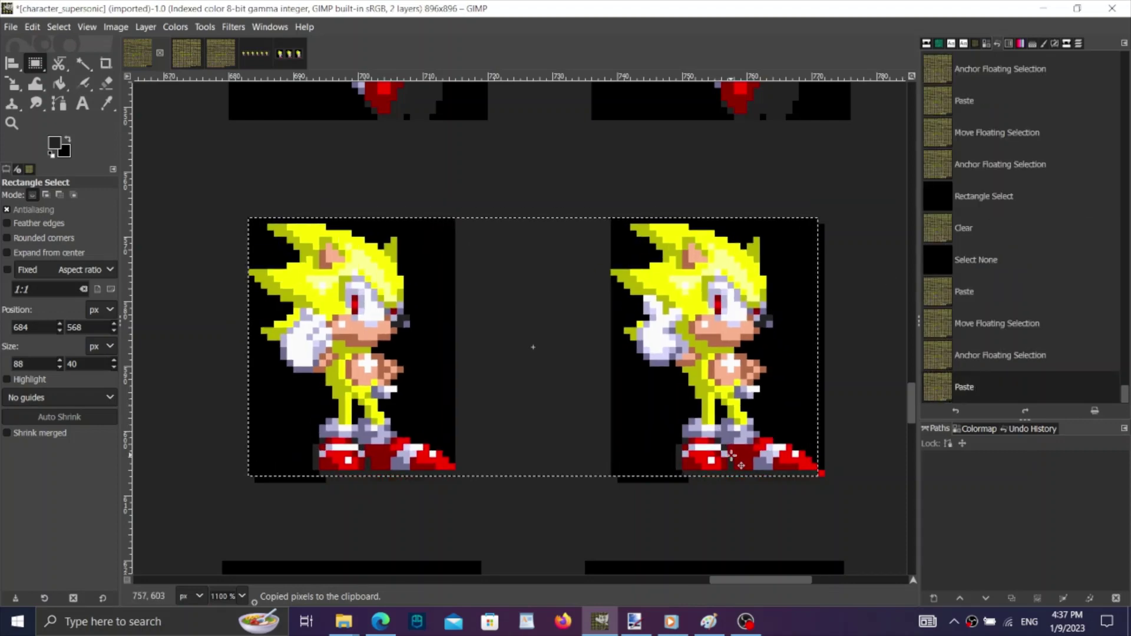
{"action": "left_click_drag", "start_coordinate": [738, 463], "coordinate": [738, 464]}
{"action": "left_click", "coordinate": [1042, 329]}
{"action": "left_click", "coordinate": [1035, 377]}
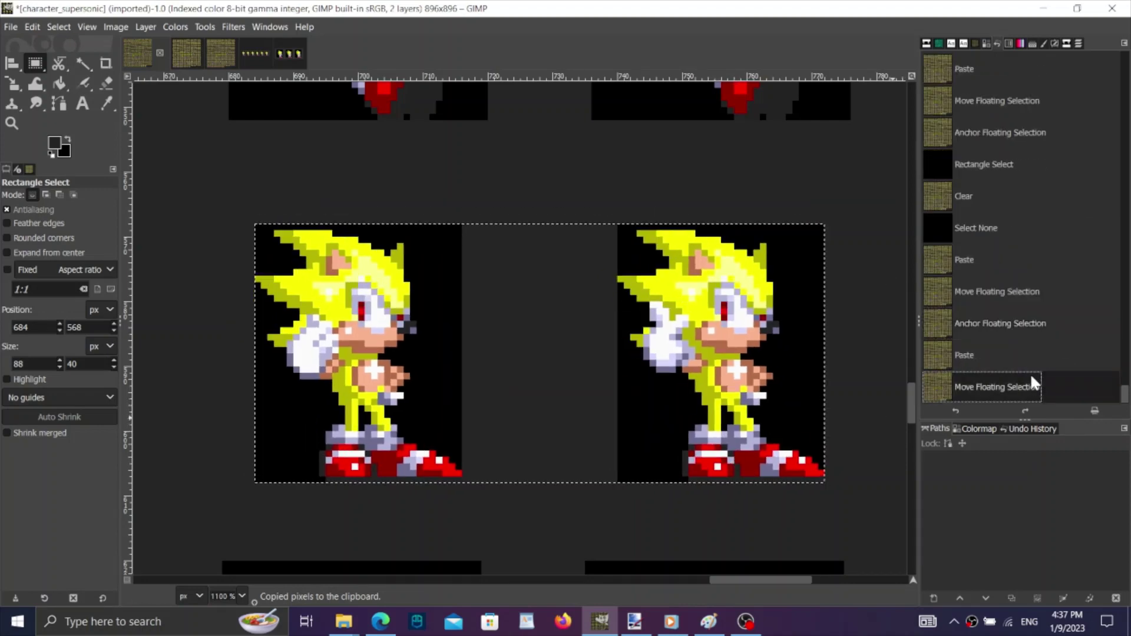
{"action": "left_click", "coordinate": [1006, 323]}
{"action": "left_click", "coordinate": [1001, 386]}
Compare both standing frames with and without the pasted area, restore the pasted state, and anchor it.
{"action": "scroll", "coordinate": [861, 418], "scroll_direction": "down", "scroll_amount": 9}
{"action": "scroll", "coordinate": [861, 418], "scroll_direction": "up", "scroll_amount": 7}
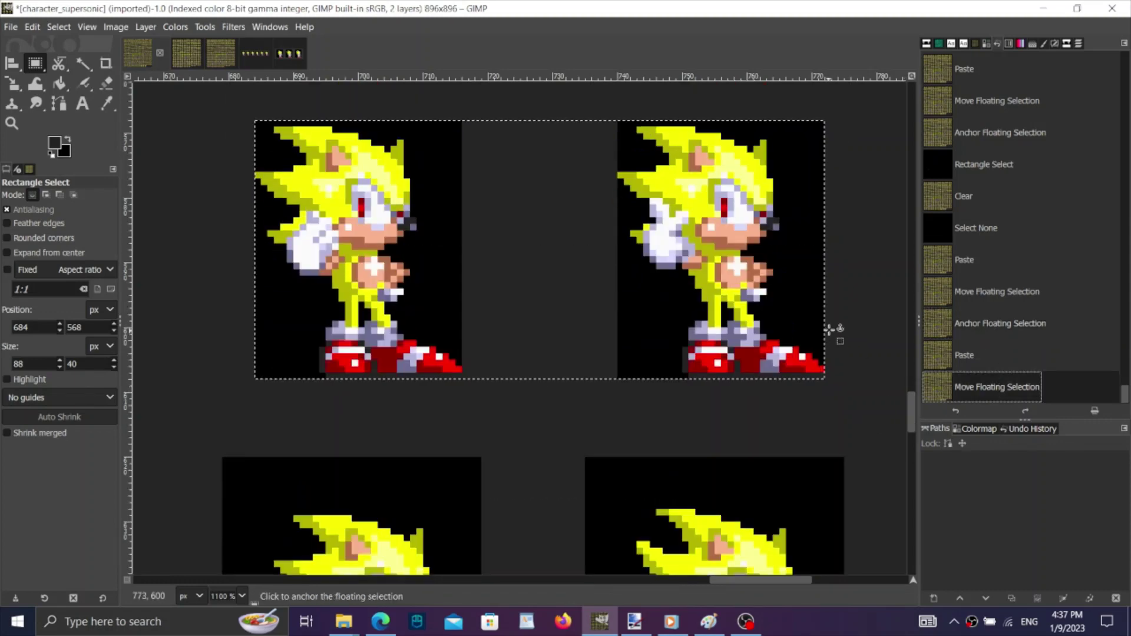
{"action": "left_click", "coordinate": [943, 318]}
{"action": "left_click", "coordinate": [970, 384]}
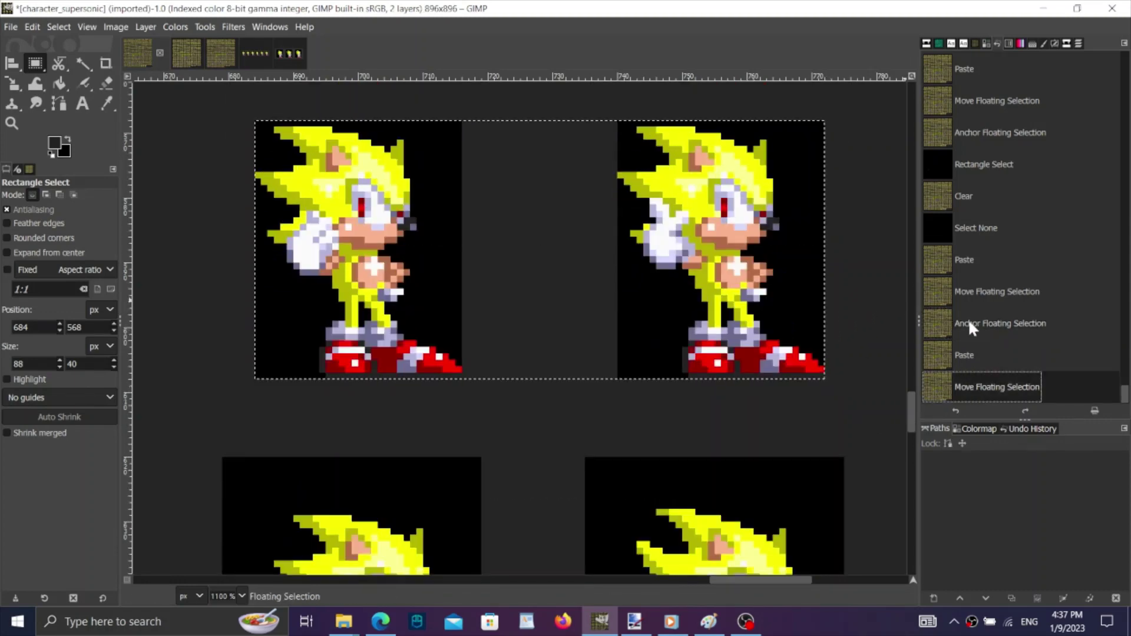
{"action": "left_click", "coordinate": [968, 321]}
{"action": "left_click", "coordinate": [980, 374]}
{"action": "left_click", "coordinate": [977, 318]}
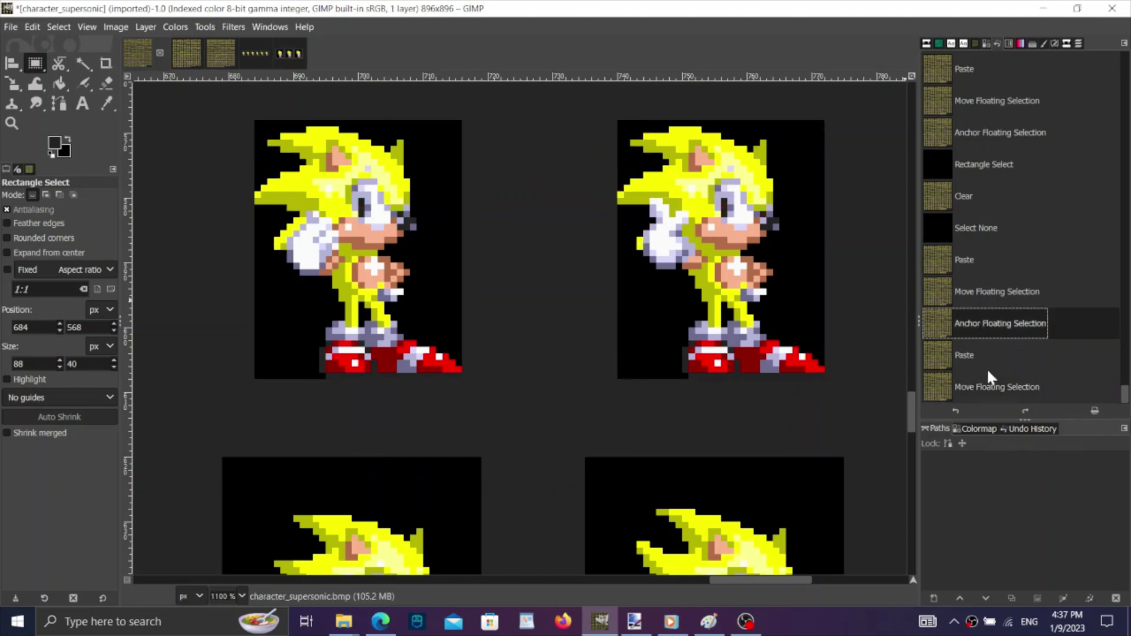
{"action": "left_click", "coordinate": [988, 380]}
{"action": "left_click", "coordinate": [982, 322]}
{"action": "left_click", "coordinate": [998, 384]}
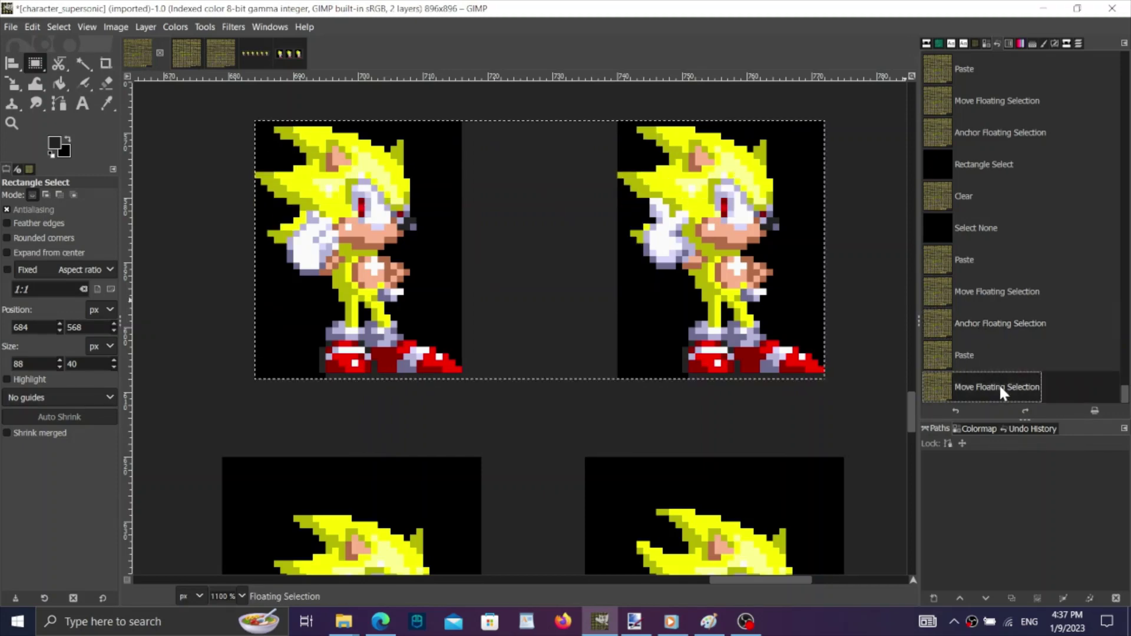
{"action": "left_click", "coordinate": [986, 324]}
{"action": "left_click", "coordinate": [1001, 362]}
{"action": "left_click", "coordinate": [999, 377]}
{"action": "left_click", "coordinate": [997, 324]}
{"action": "left_click", "coordinate": [992, 368]}
{"action": "left_click", "coordinate": [990, 384]}
{"action": "left_click", "coordinate": [995, 325]}
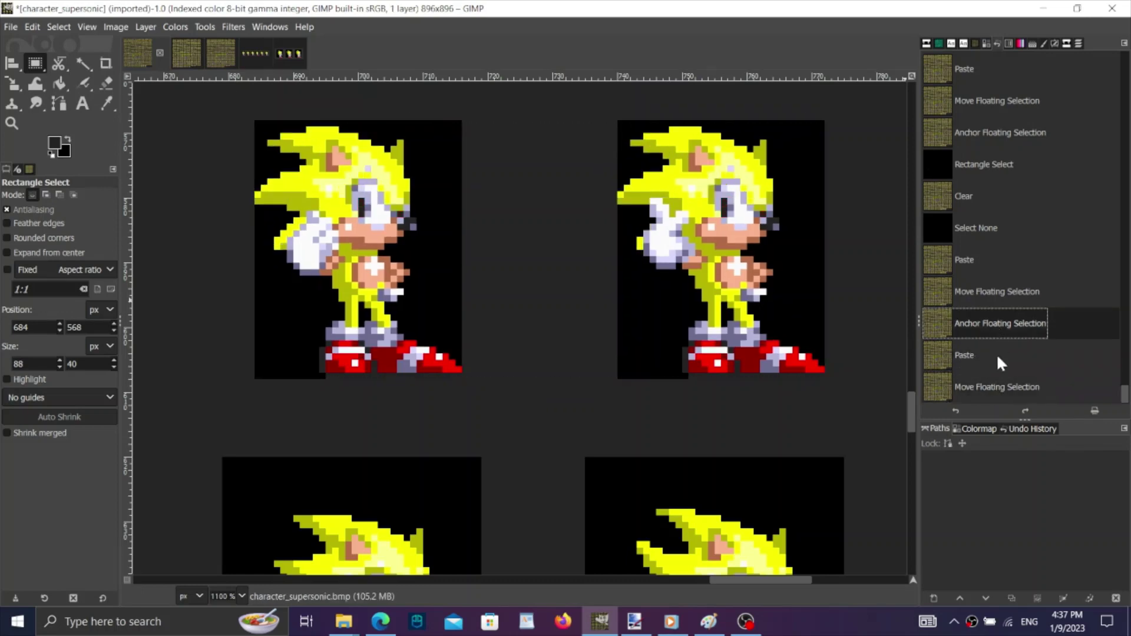
{"action": "left_click", "coordinate": [994, 388]}
{"action": "left_click", "coordinate": [847, 417]}
Switch to the second sprite sheet, copy the 33 × 38 px arms-down standing sprite at 799, 570, and return to the first sheet.
{"action": "scroll", "coordinate": [802, 399], "scroll_direction": "up", "scroll_amount": 2}
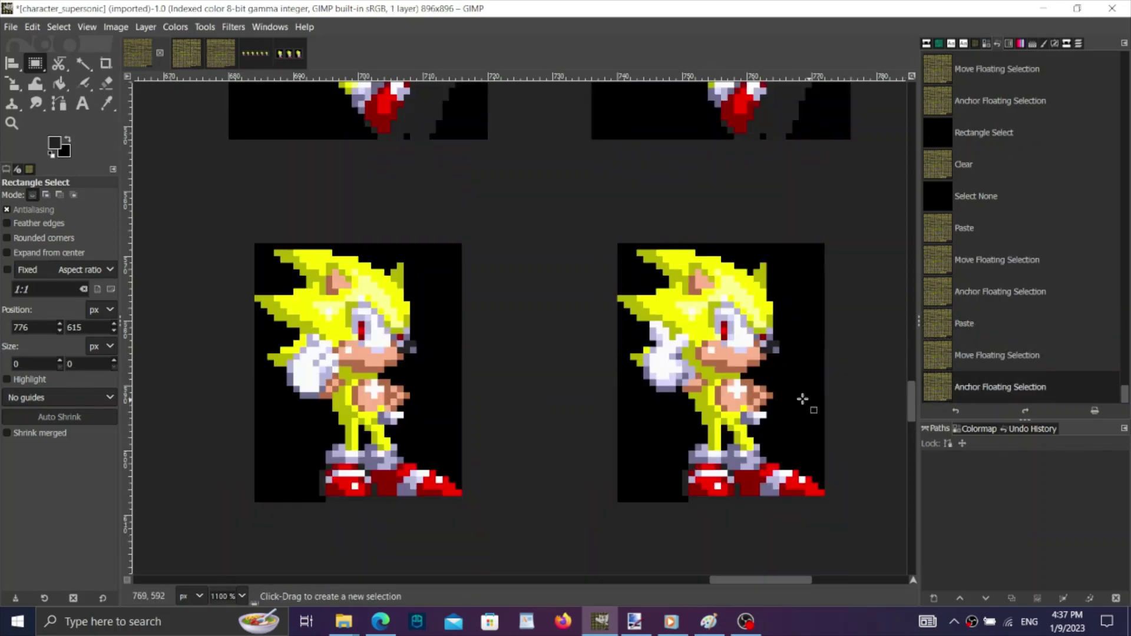
{"action": "scroll", "coordinate": [736, 387], "scroll_direction": "down", "scroll_amount": 2}
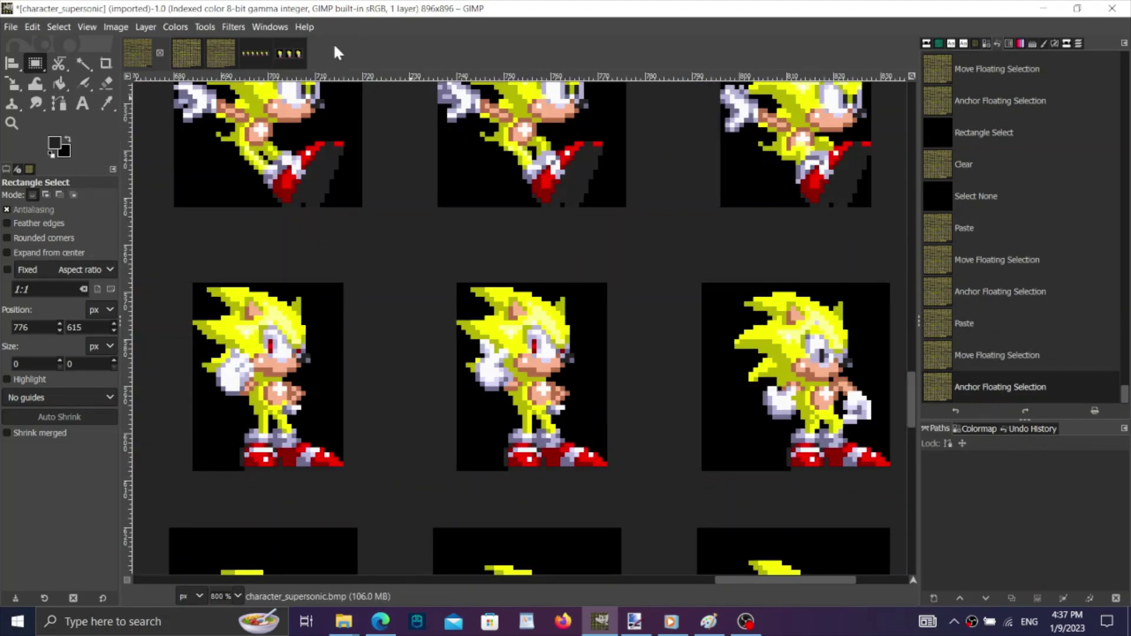
{"action": "left_click", "coordinate": [186, 53]}
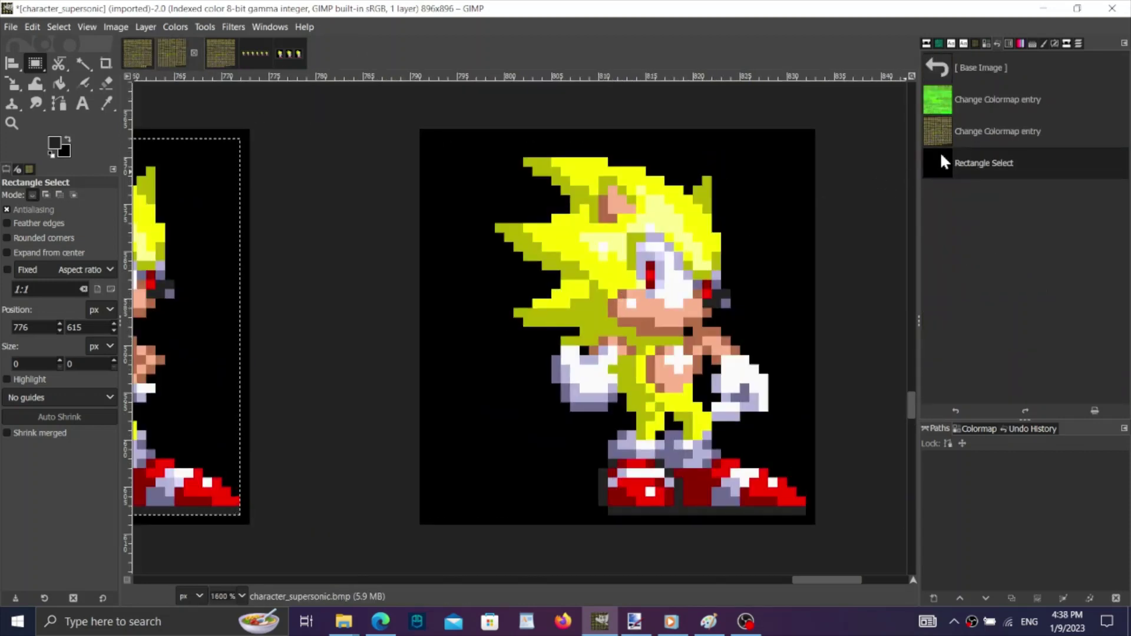
{"action": "left_click", "coordinate": [941, 141]}
{"action": "left_click_drag", "start_coordinate": [496, 142], "coordinate": [805, 514]}
{"action": "left_click_drag", "start_coordinate": [589, 168], "coordinate": [617, 158]}
{"action": "key", "text": "ctrl+c"}
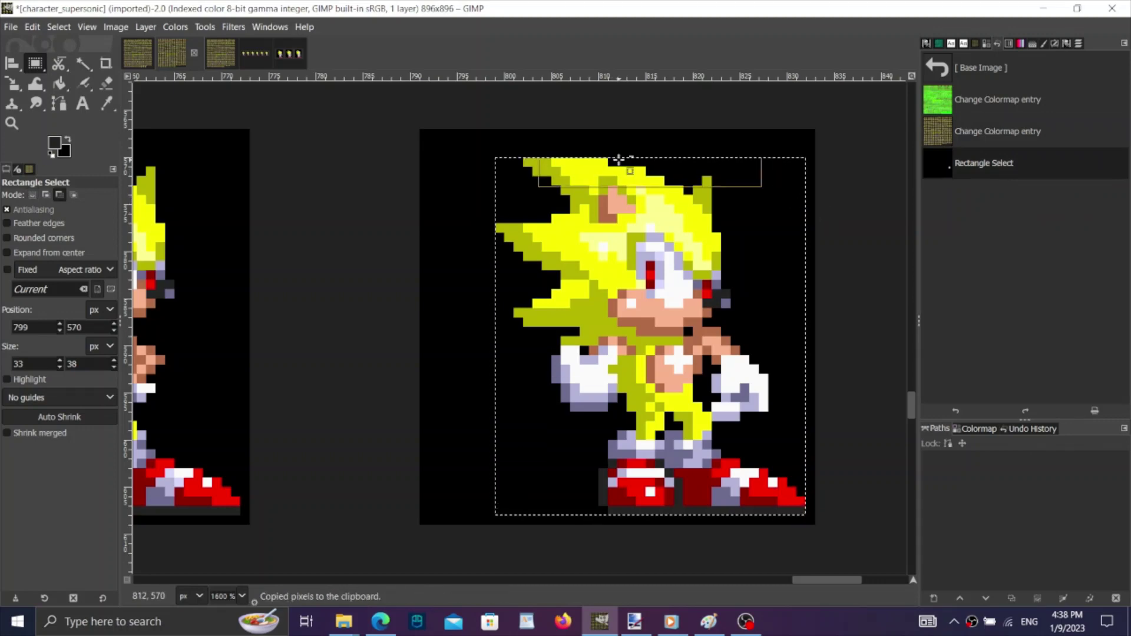
{"action": "key", "text": "alt+1"}
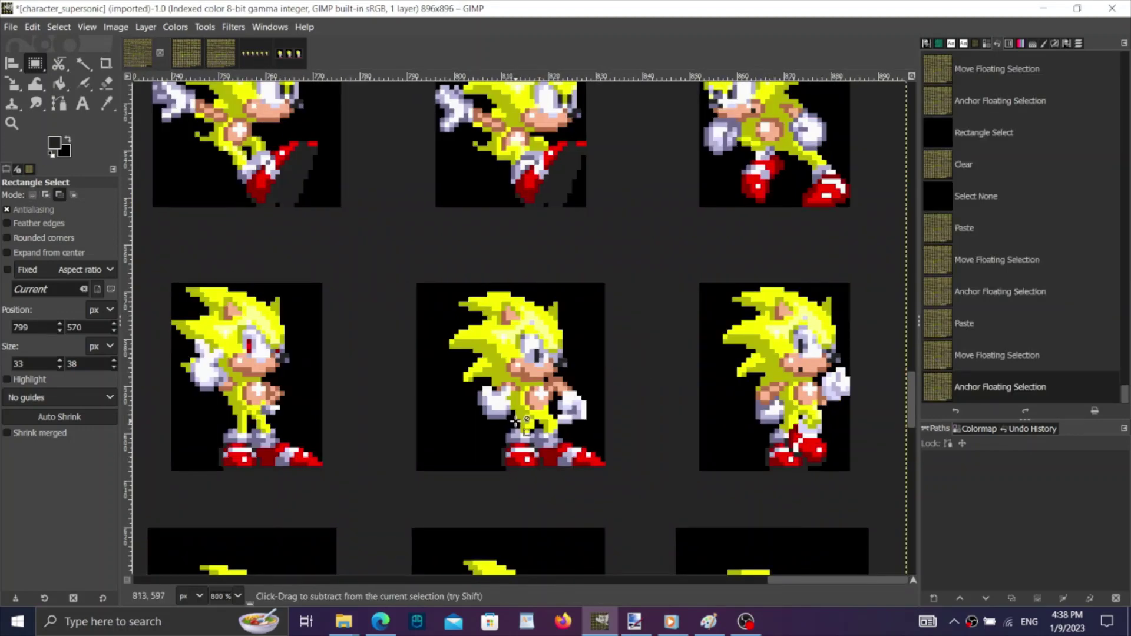
Paste the copied sprite onto the arms-down standing frame and align it over the existing one.
{"action": "scroll", "coordinate": [634, 359], "scroll_direction": "up", "scroll_amount": 3, "text": "ctrl"}
{"action": "key", "text": "ctrl+v"}
{"action": "left_click_drag", "start_coordinate": [616, 391], "coordinate": [652, 376]}
Compare the arms-down frame with and without the pasted sprite, restore the pasted state, and anchor it.
{"action": "left_click", "coordinate": [974, 324]}
{"action": "left_click", "coordinate": [1005, 386]}
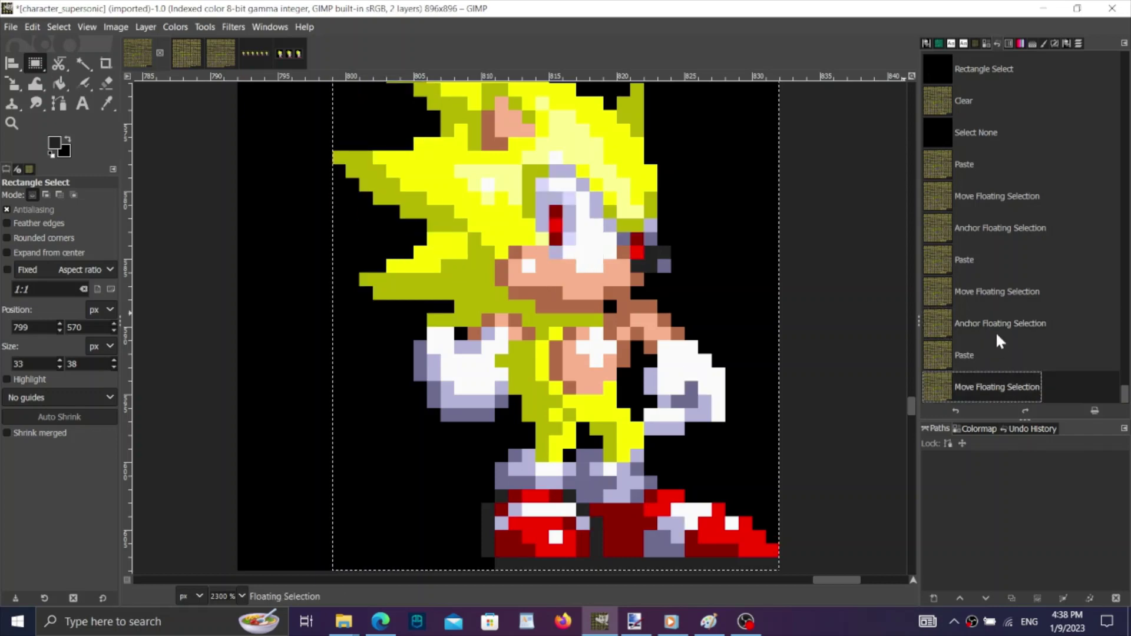
{"action": "left_click", "coordinate": [997, 336]}
{"action": "left_click", "coordinate": [1008, 386]}
{"action": "left_click", "coordinate": [987, 322]}
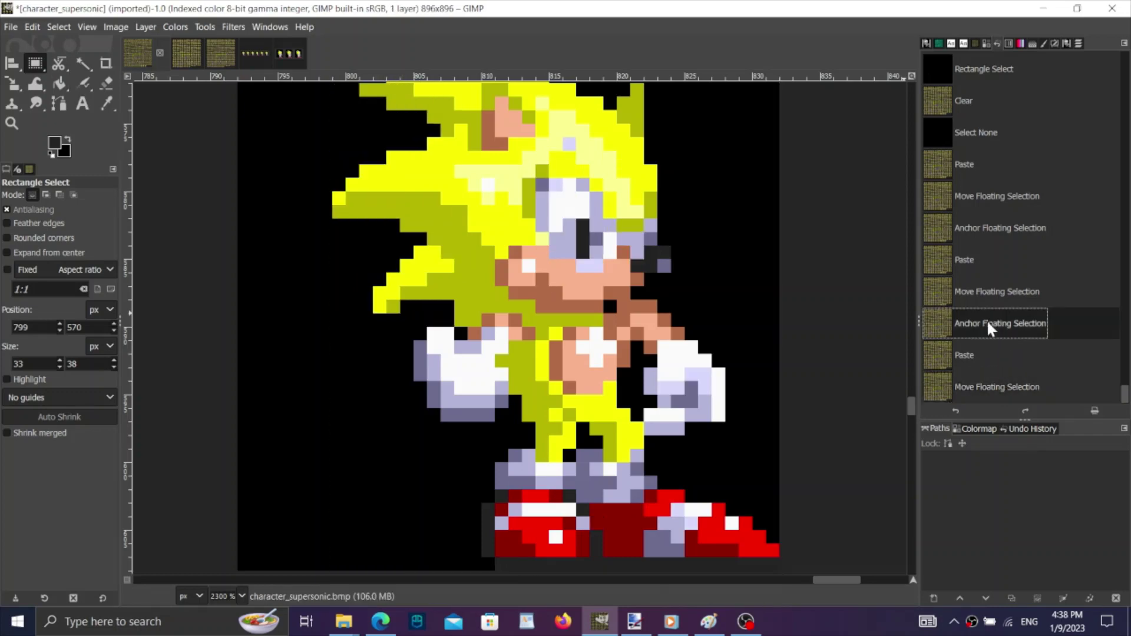
{"action": "left_click", "coordinate": [997, 386]}
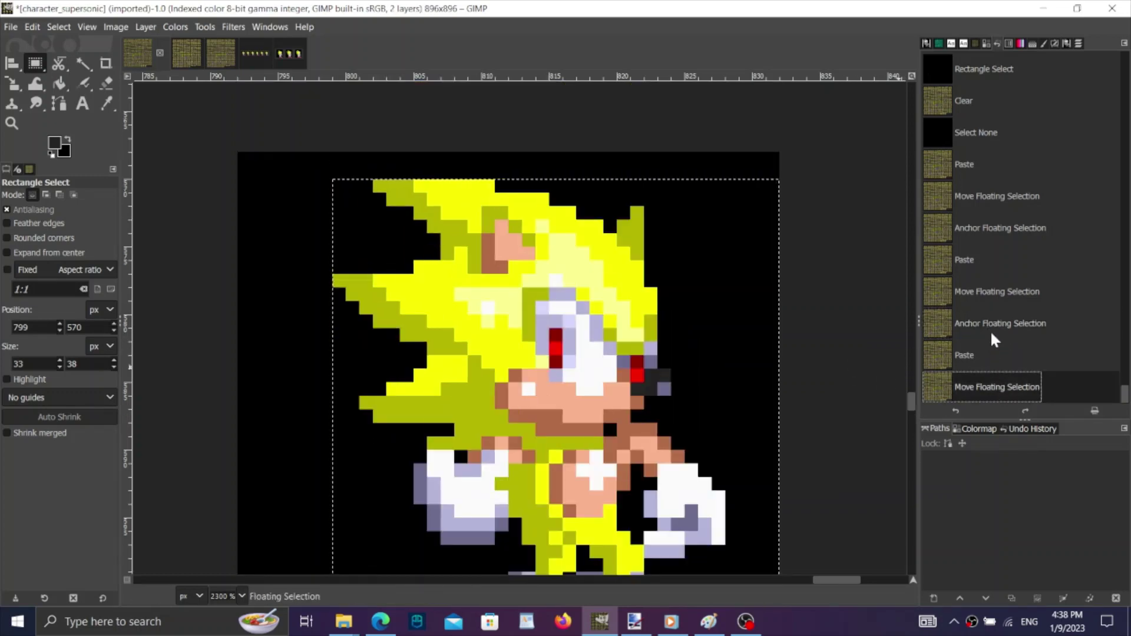
{"action": "left_click", "coordinate": [992, 333]}
{"action": "left_click", "coordinate": [1008, 387]}
{"action": "left_click", "coordinate": [1006, 329]}
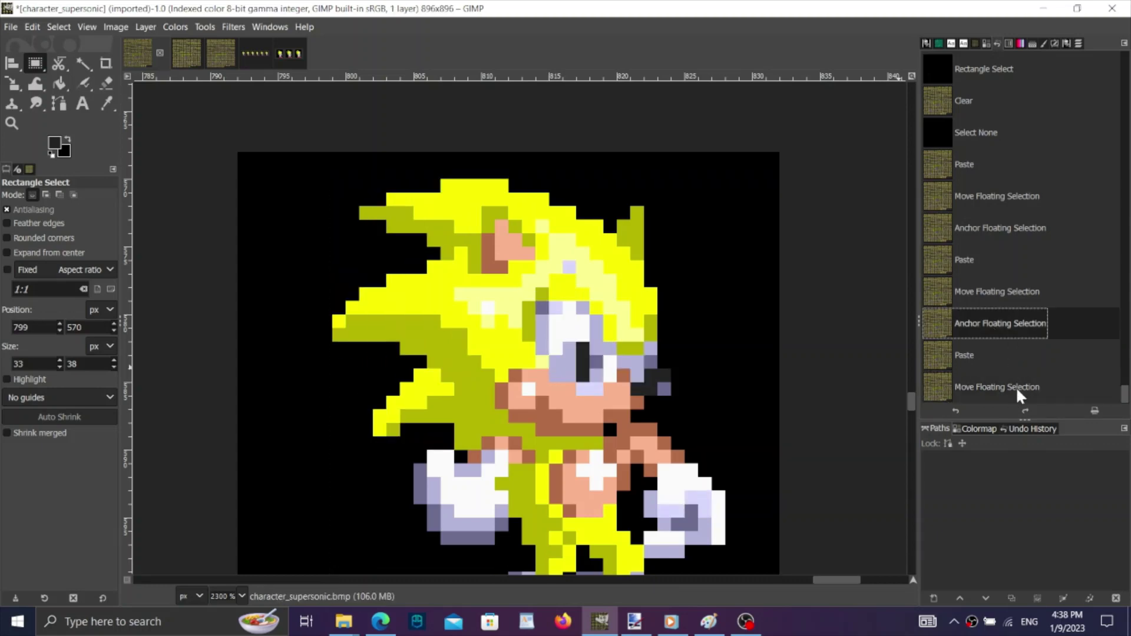
{"action": "left_click", "coordinate": [1017, 387]}
{"action": "left_click", "coordinate": [1013, 322]}
{"action": "left_click", "coordinate": [1019, 388]}
{"action": "left_click", "coordinate": [862, 293]}
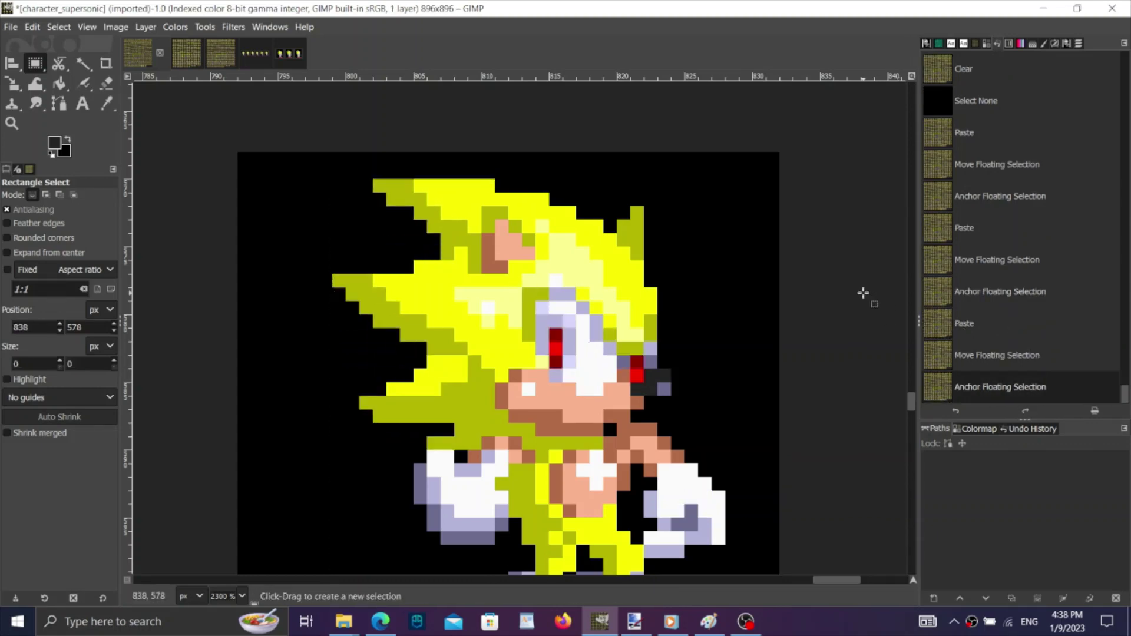
Copy a small patch of white pixels in the arms-down frame, paste it back onto the sprite, and anchor it.
{"action": "scroll", "coordinate": [566, 222], "scroll_direction": "down", "scroll_amount": 5}
{"action": "scroll", "coordinate": [566, 223], "scroll_direction": "up", "scroll_amount": 2, "text": "ctrl"}
{"action": "mouse_move", "coordinate": [533, 231]}
{"action": "left_mouse_down"}
{"action": "mouse_move", "coordinate": [552, 242]}
{"action": "mouse_move", "coordinate": [527, 219]}
{"action": "left_mouse_up"}
{"action": "key", "text": "ctrl+c"}
{"action": "key", "text": "ctrl+v"}
{"action": "left_click", "coordinate": [642, 239]}
{"action": "scroll", "coordinate": [597, 268], "scroll_direction": "down", "scroll_amount": 3, "text": "ctrl"}
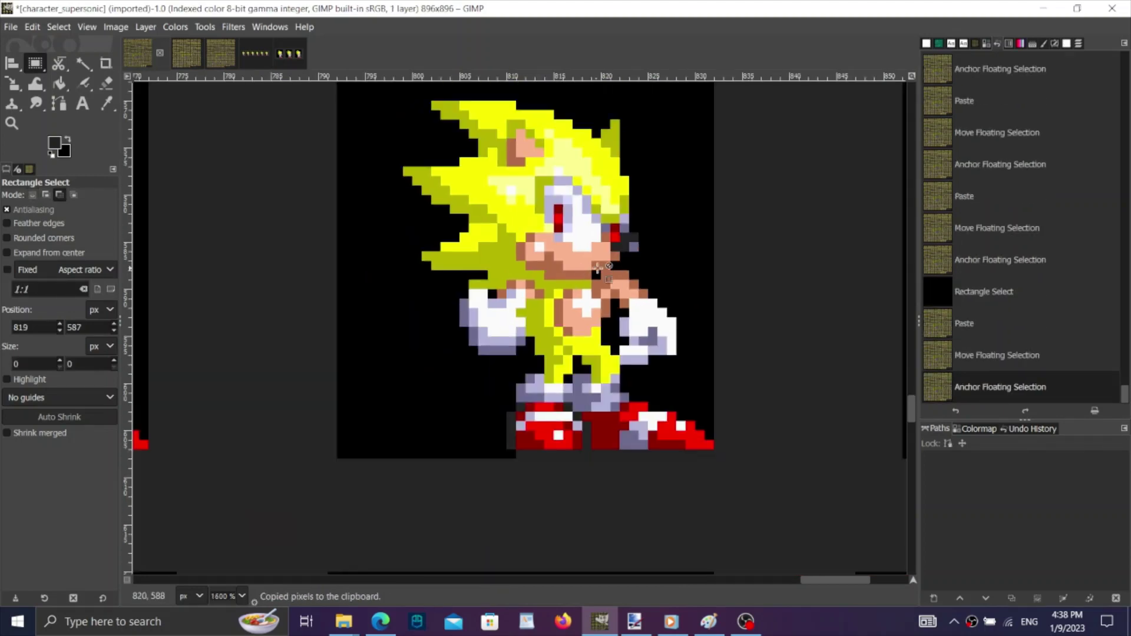
Switch to the third sprite sheet, copy the 4 × 6 px eye area at 815, 579, and return to the first sheet.
{"action": "left_click", "coordinate": [189, 54]}
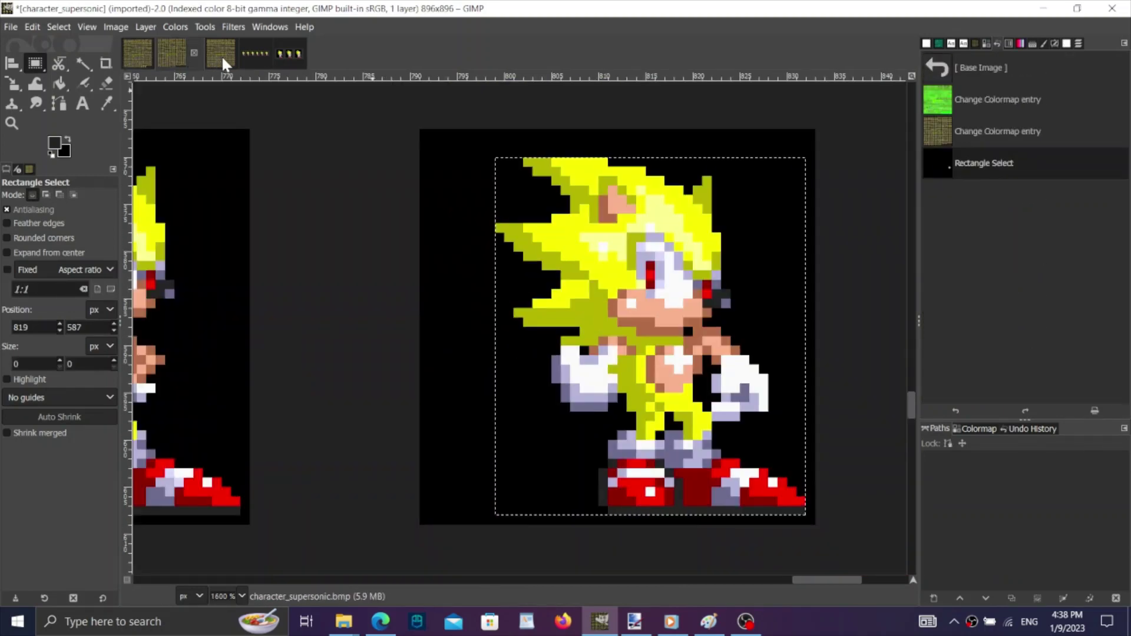
{"action": "left_click", "coordinate": [221, 55]}
{"action": "scroll", "coordinate": [533, 288], "scroll_direction": "down", "scroll_amount": 6, "text": "shift"}
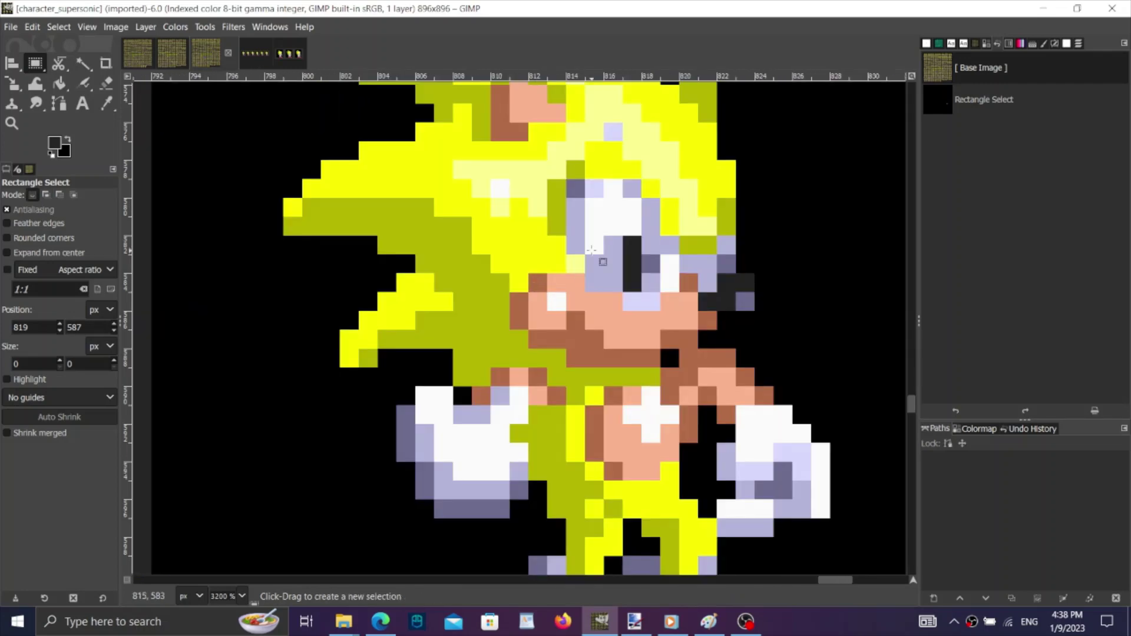
{"action": "scroll", "coordinate": [595, 207], "scroll_direction": "up", "scroll_amount": 2, "text": "ctrl"}
{"action": "left_click_drag", "start_coordinate": [547, 137], "coordinate": [676, 328]}
{"action": "key", "text": "ctrl+c"}
{"action": "left_click", "coordinate": [147, 51]}
Paste the copied eye over the arms-down frame's eye at 815, 579, compare the two states, and anchor it.
{"action": "scroll", "coordinate": [554, 229], "scroll_direction": "up", "scroll_amount": 4, "text": "ctrl"}
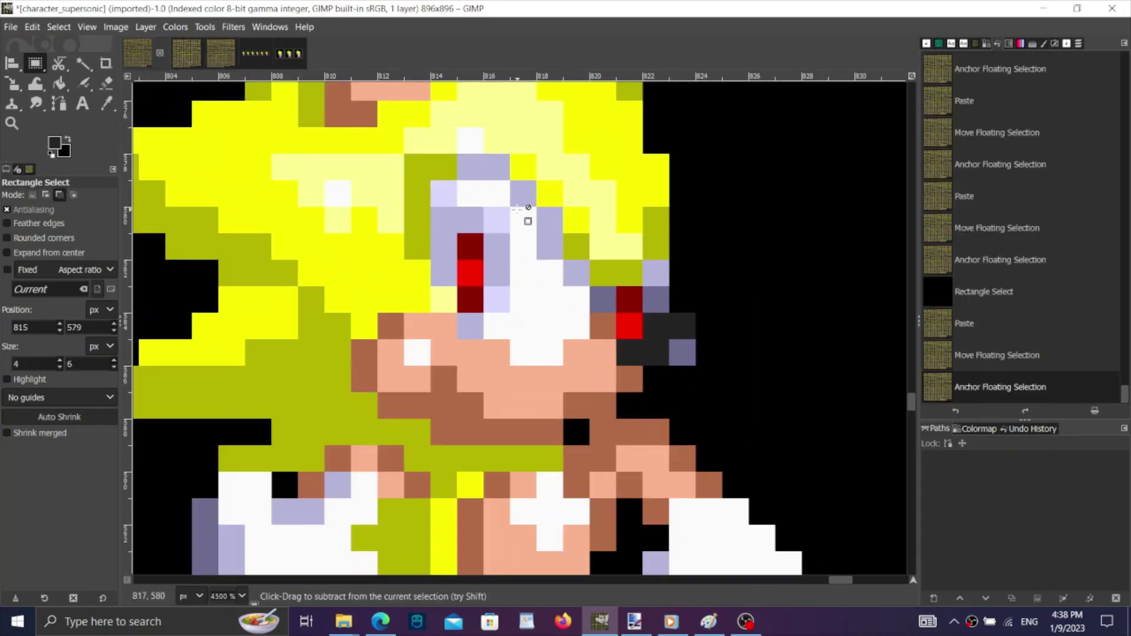
{"action": "scroll", "coordinate": [562, 211], "scroll_direction": "down", "scroll_amount": 2, "text": "ctrl"}
{"action": "scroll", "coordinate": [563, 210], "scroll_direction": "up", "scroll_amount": 1, "text": "ctrl"}
{"action": "left_click_drag", "start_coordinate": [576, 255], "coordinate": [574, 307]}
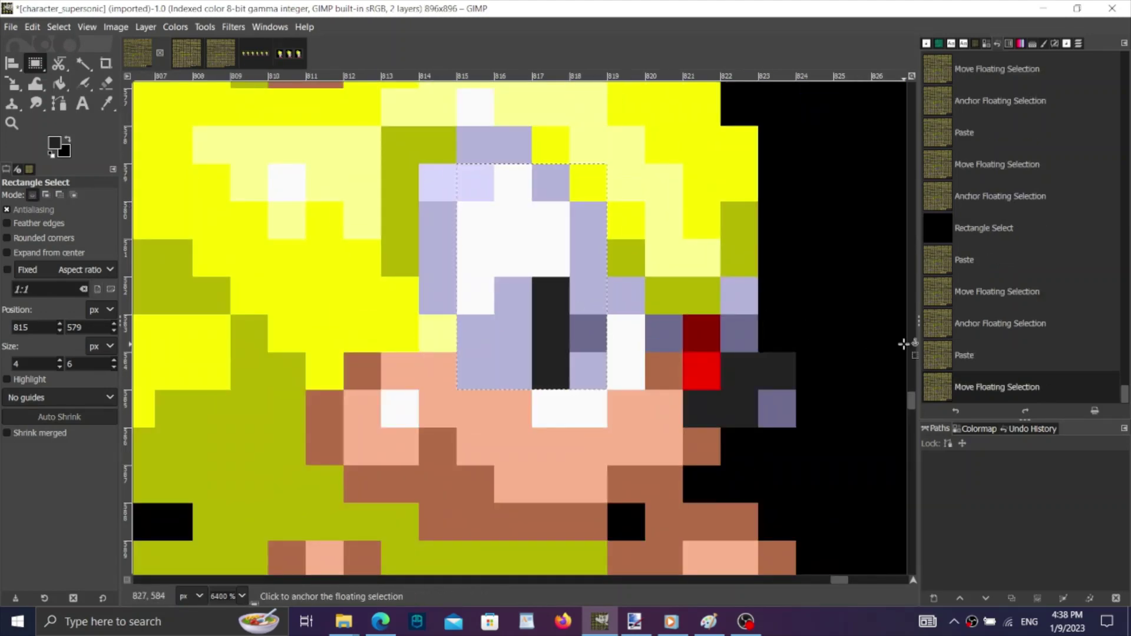
{"action": "left_click", "coordinate": [979, 318]}
{"action": "left_click", "coordinate": [994, 386]}
{"action": "left_click", "coordinate": [759, 279]}
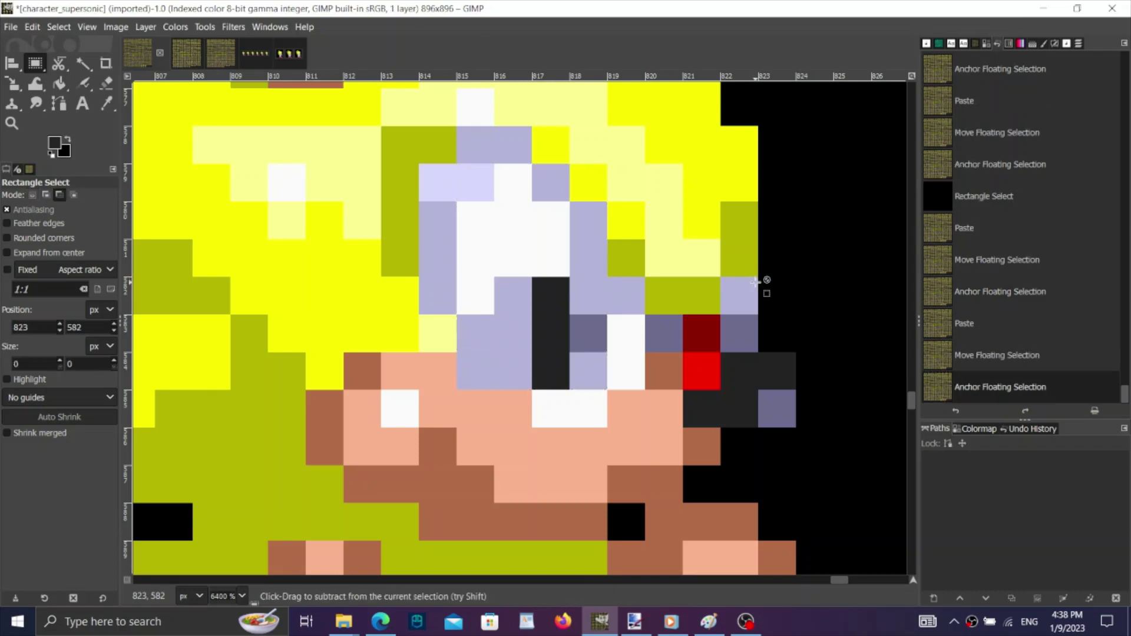
Copy the 1 × 3 px red pupil at 756, 580 from the thumb-up frame and drop the selection.
{"action": "scroll", "coordinate": [764, 282], "scroll_direction": "down", "scroll_amount": 4, "text": "ctrl"}
{"action": "scroll", "coordinate": [510, 275], "scroll_direction": "up", "scroll_amount": 3, "text": "shift"}
{"action": "scroll", "coordinate": [293, 258], "scroll_direction": "up", "scroll_amount": 3, "text": "ctrl"}
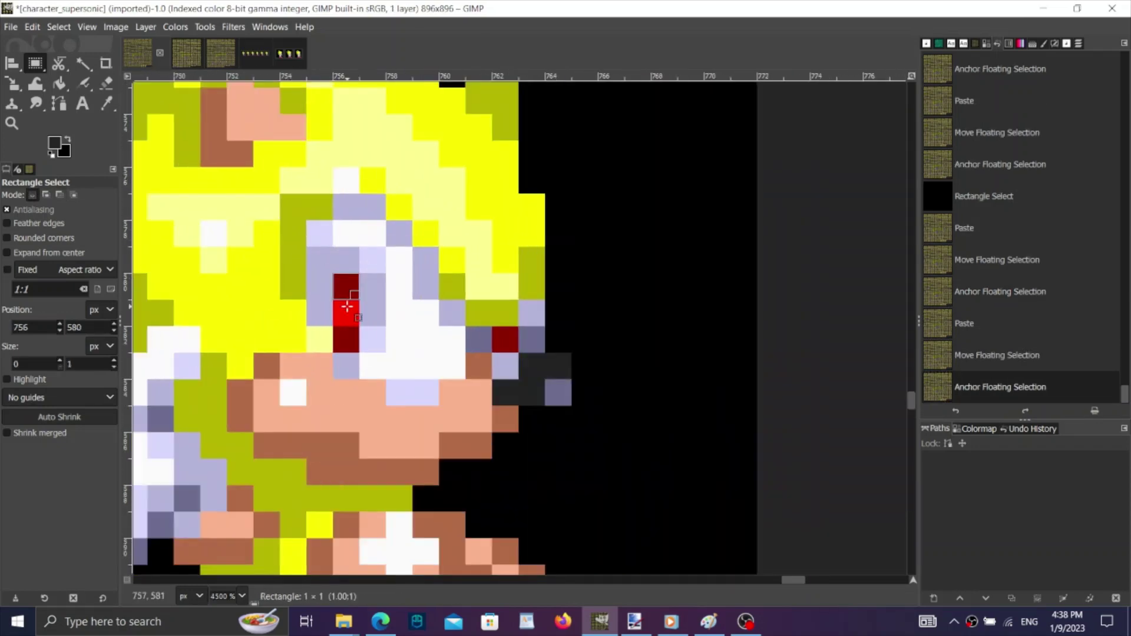
{"action": "left_click_drag", "start_coordinate": [347, 307], "coordinate": [351, 340]}
{"action": "key", "text": "ctrl+c"}
{"action": "left_click", "coordinate": [1002, 350]}
Paste the red pupil over the dark pupil of the arms-down frame and anchor it.
{"action": "scroll", "coordinate": [623, 379], "scroll_direction": "down", "scroll_amount": 8, "text": "shift"}
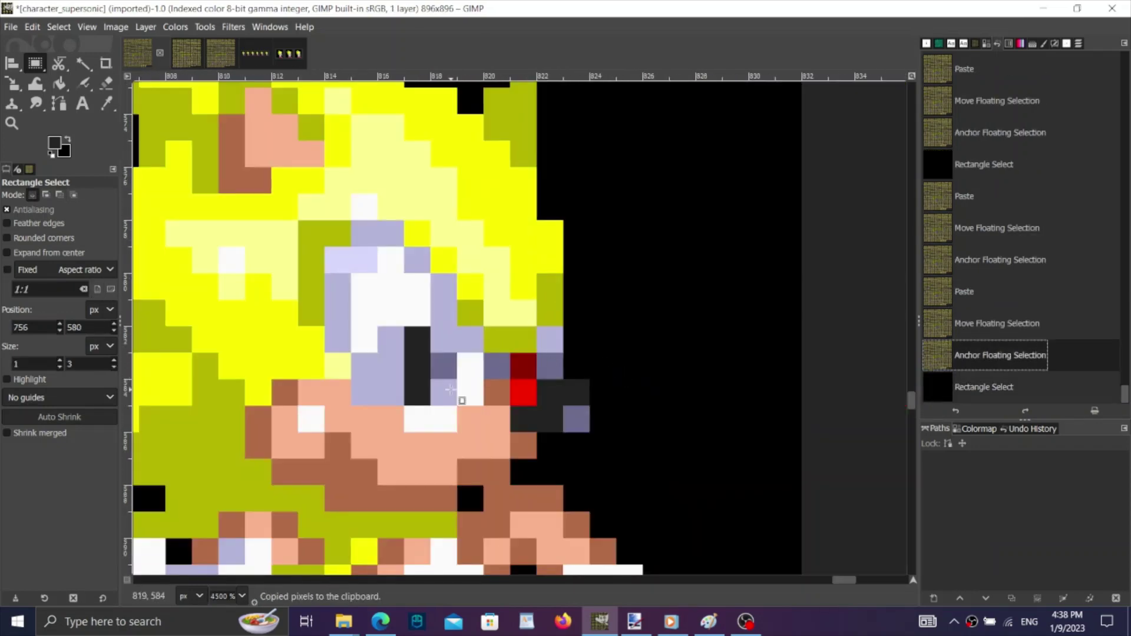
{"action": "scroll", "coordinate": [450, 389], "scroll_direction": "up", "scroll_amount": 4, "text": "ctrl"}
{"action": "key", "text": "ctrl+v"}
{"action": "left_click", "coordinate": [567, 326]}
{"action": "scroll", "coordinate": [568, 326], "scroll_direction": "down", "scroll_amount": 7, "text": "ctrl"}
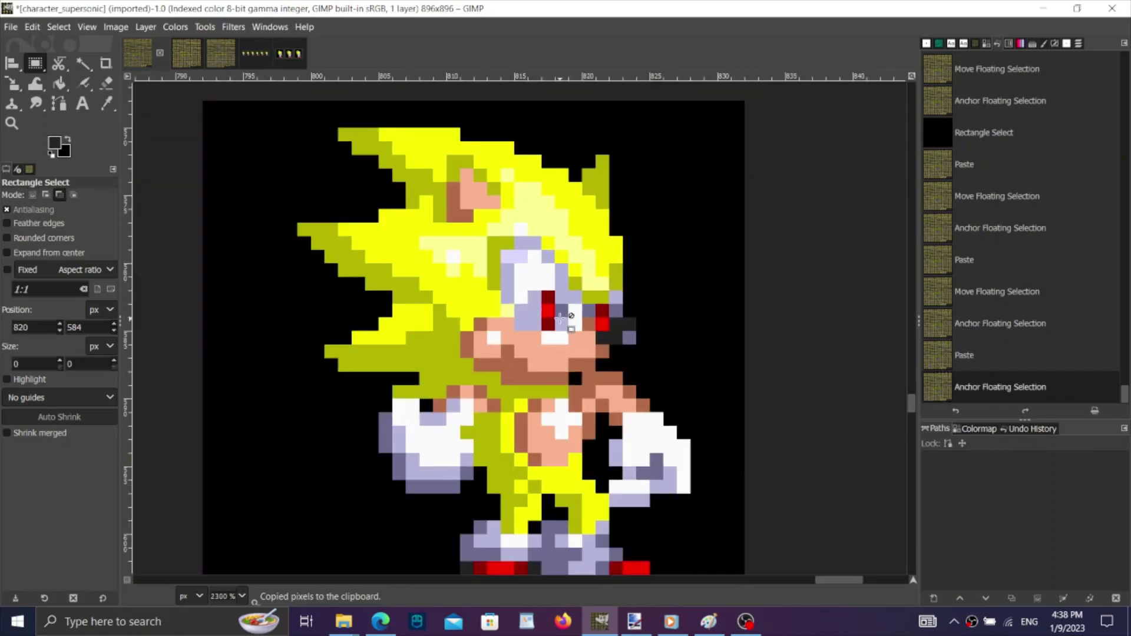
{"action": "scroll", "coordinate": [560, 318], "scroll_direction": "down", "scroll_amount": 2, "text": "ctrl"}
Switch to the third sprite sheet and copy the 8 × 11 px arm and glove area at 820, 588.
{"action": "left_click", "coordinate": [201, 57]}
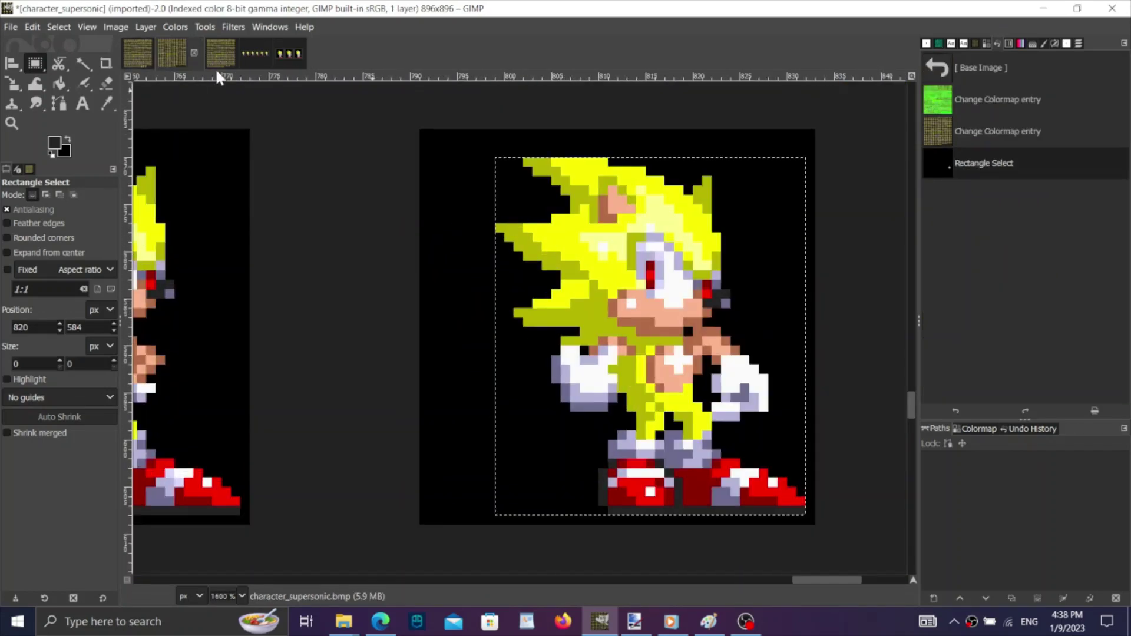
{"action": "left_click", "coordinate": [225, 65]}
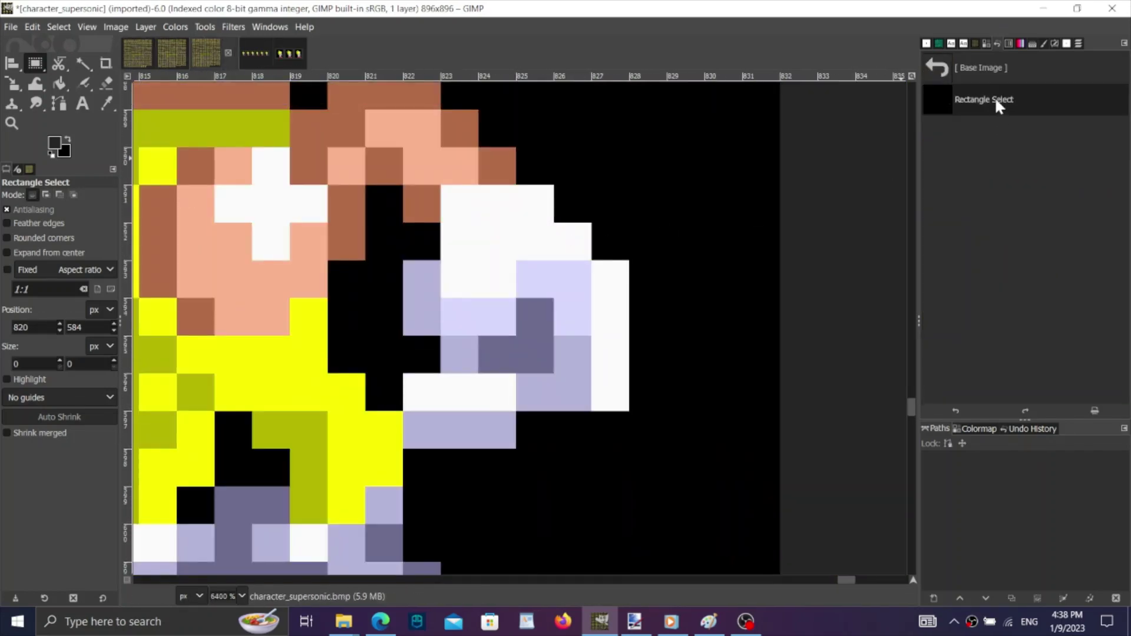
{"action": "scroll", "coordinate": [510, 232], "scroll_direction": "down", "scroll_amount": 2, "text": "ctrl"}
{"action": "left_click_drag", "start_coordinate": [418, 214], "coordinate": [572, 411]}
{"action": "key", "text": "ctrl+c"}
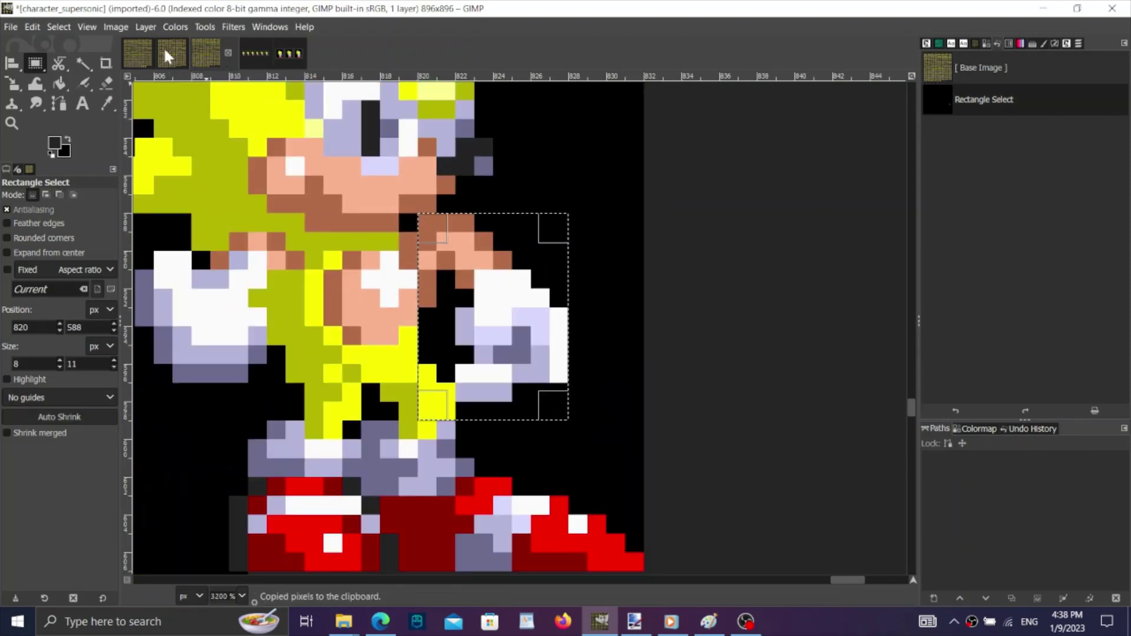
Paste the copied arm and glove onto the first sheet's arms-down frame at 820, 588, compare the two states, and anchor it.
{"action": "left_click", "coordinate": [148, 56]}
{"action": "scroll", "coordinate": [648, 372], "scroll_direction": "up", "scroll_amount": 1, "text": "ctrl"}
{"action": "scroll", "coordinate": [641, 373], "scroll_direction": "up", "scroll_amount": 4, "text": "ctrl"}
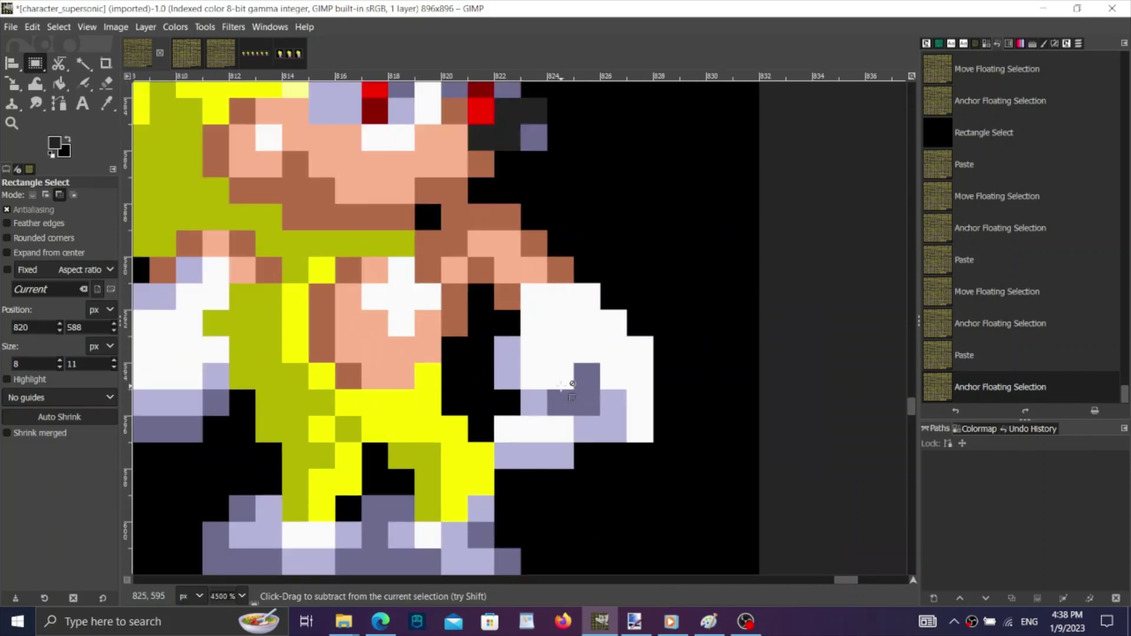
{"action": "key", "text": "ctrl+v"}
{"action": "left_click", "coordinate": [596, 411]}
{"action": "left_click", "coordinate": [1001, 327]}
{"action": "left_click", "coordinate": [999, 375]}
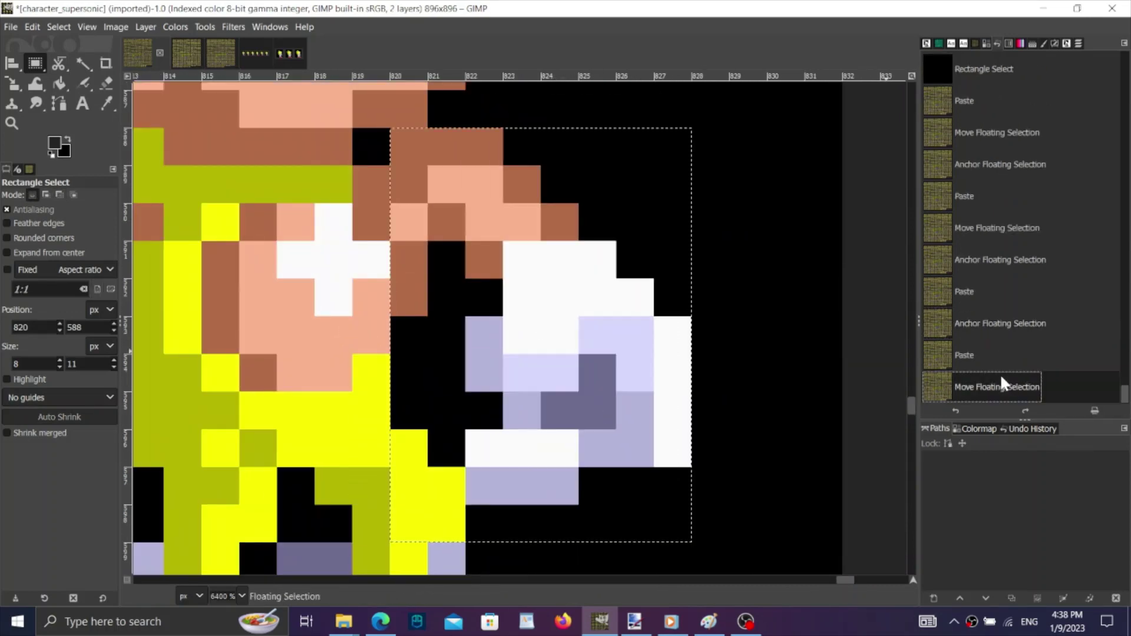
{"action": "left_click", "coordinate": [770, 259]}
{"action": "scroll", "coordinate": [750, 290], "scroll_direction": "down", "scroll_amount": 5, "text": "ctrl"}
{"action": "scroll", "coordinate": [713, 271], "scroll_direction": "up", "scroll_amount": 1, "text": "ctrl"}
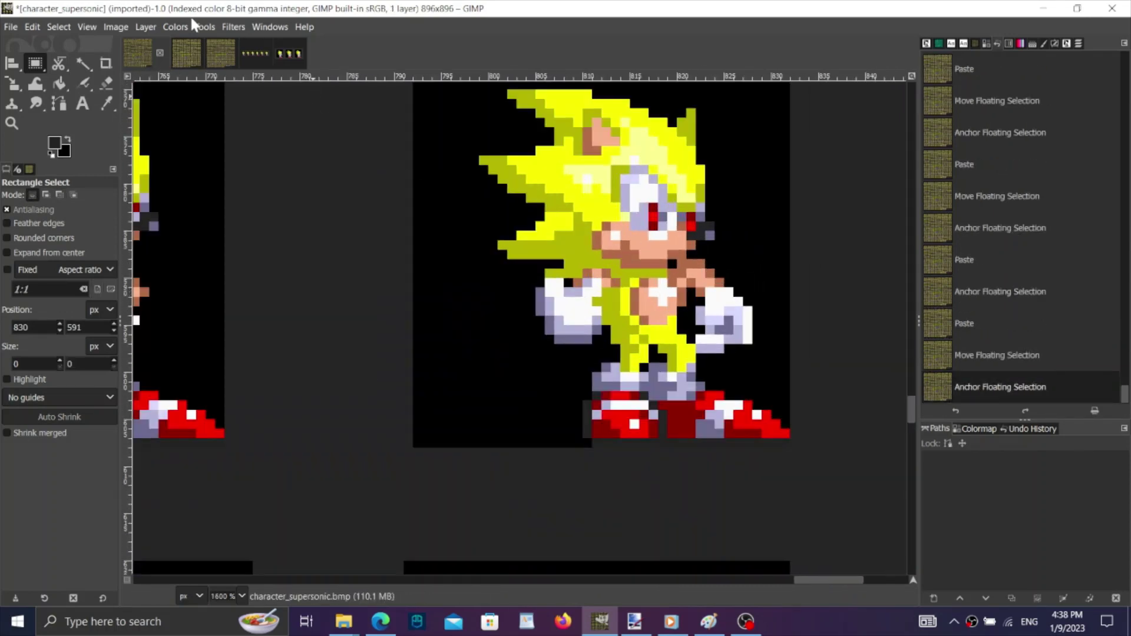
Switch to the third sprite sheet and copy the 9 × 8 px glove area at 805, 589.
{"action": "left_click", "coordinate": [223, 56]}
{"action": "scroll", "coordinate": [703, 188], "scroll_direction": "left", "scroll_amount": 3}
{"action": "left_click", "coordinate": [969, 68]}
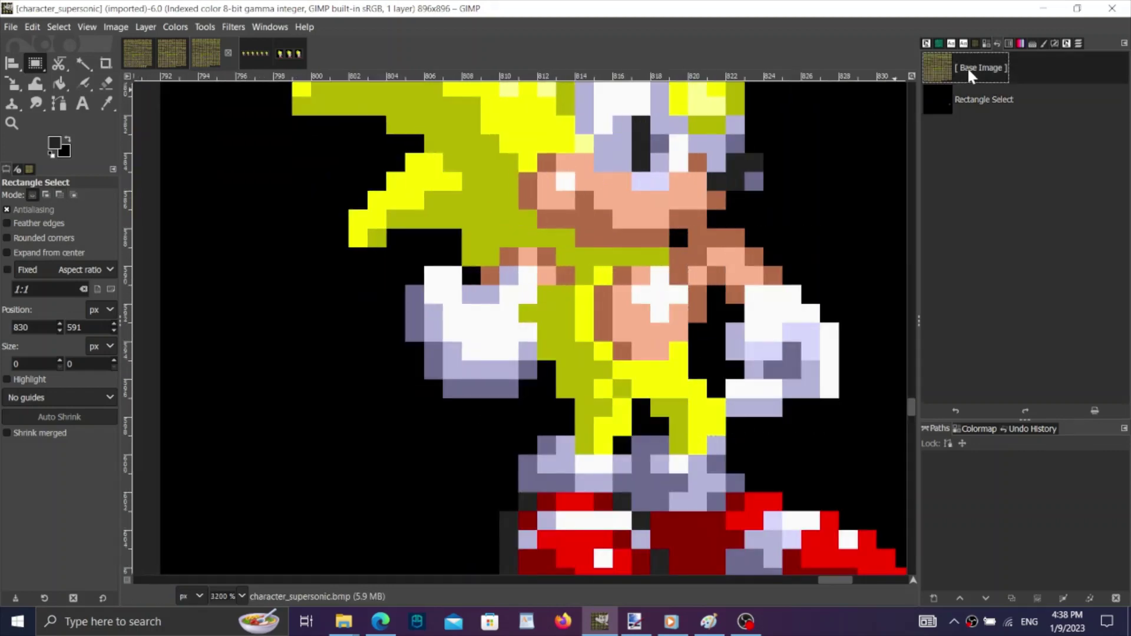
{"action": "left_click_drag", "start_coordinate": [569, 252], "coordinate": [405, 398]}
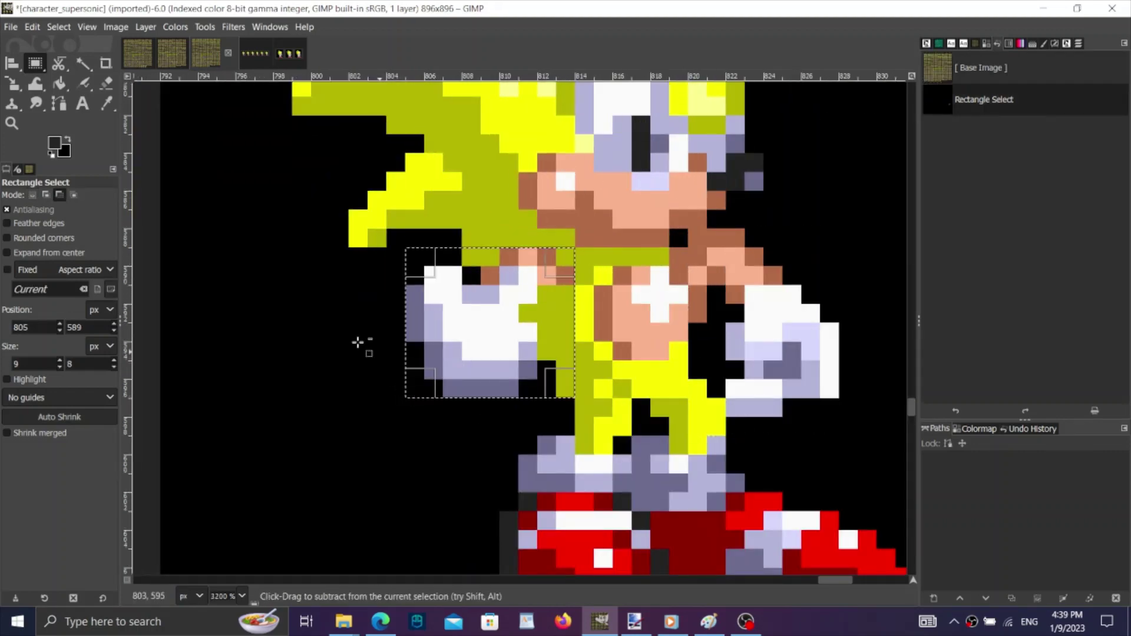
{"action": "key", "text": "ctrl+c"}
Try the copied glove on the first sheet's arms-down frame at 805, 589, and revert to the state before the paste.
{"action": "left_click", "coordinate": [139, 53]}
{"action": "scroll", "coordinate": [530, 284], "scroll_direction": "up", "scroll_amount": 4}
{"action": "key", "text": "ctrl+v"}
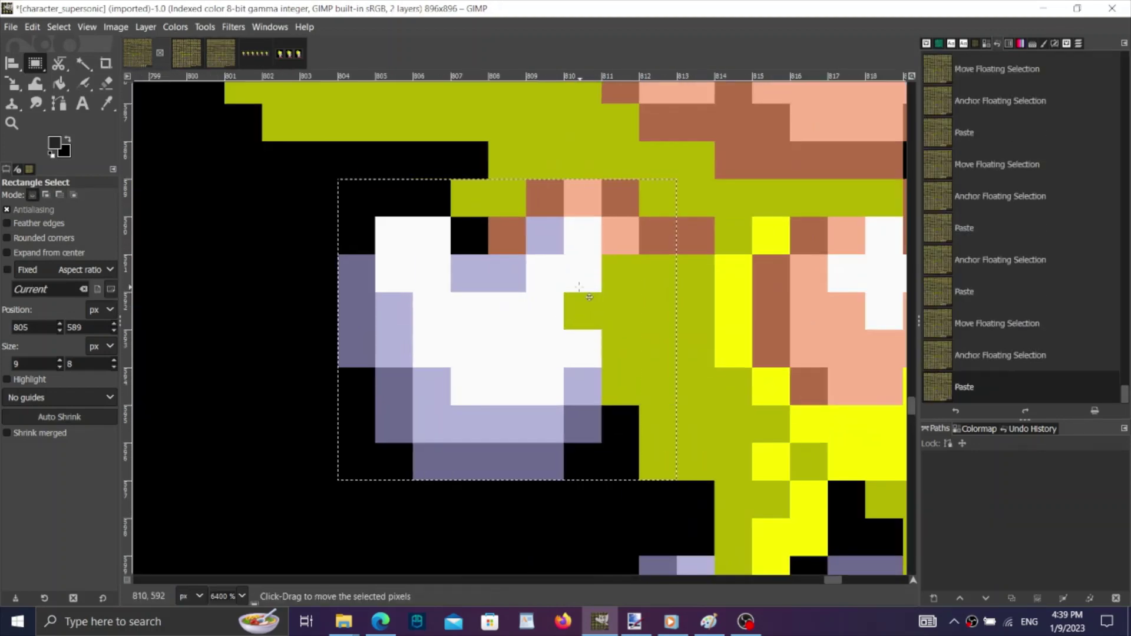
{"action": "left_click_drag", "start_coordinate": [578, 264], "coordinate": [624, 273]}
{"action": "left_click", "coordinate": [995, 323]}
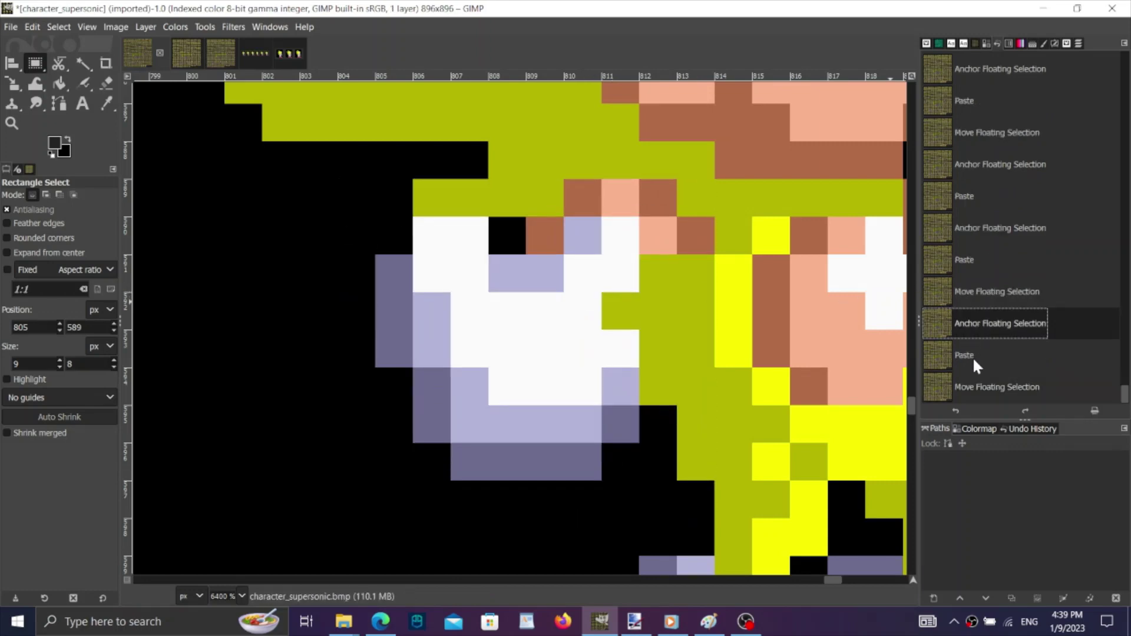
Copy the 25 × 21 px head area at 575, 626 from the standing frame in the row below and drop the selection.
{"action": "scroll", "coordinate": [460, 254], "scroll_direction": "down", "scroll_amount": 12}
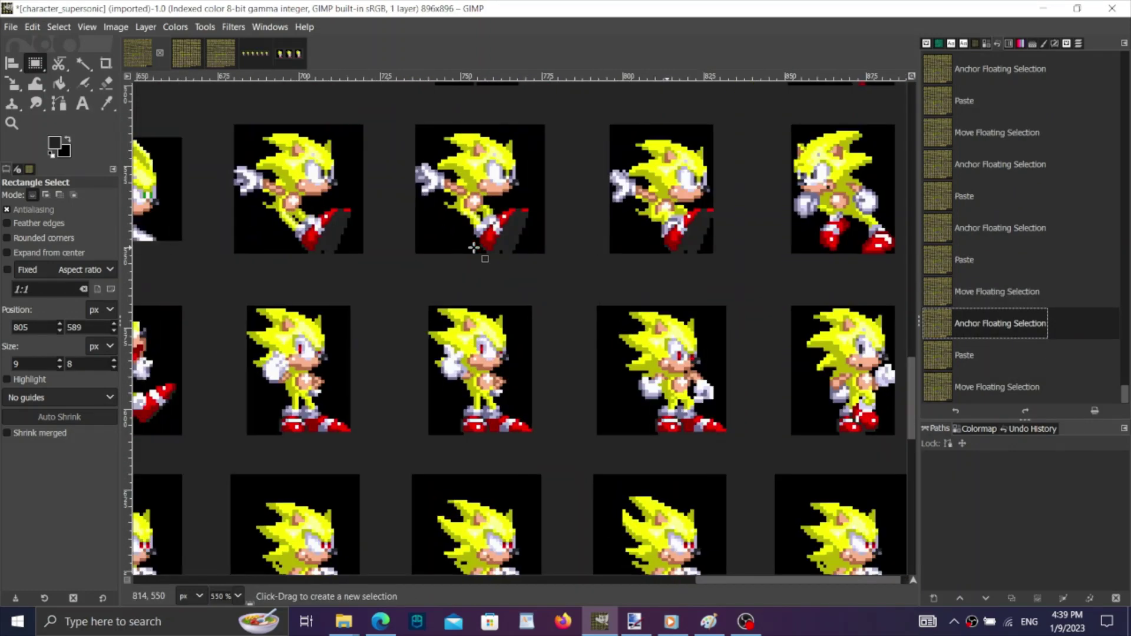
{"action": "scroll", "coordinate": [517, 316], "scroll_direction": "down", "scroll_amount": 5}
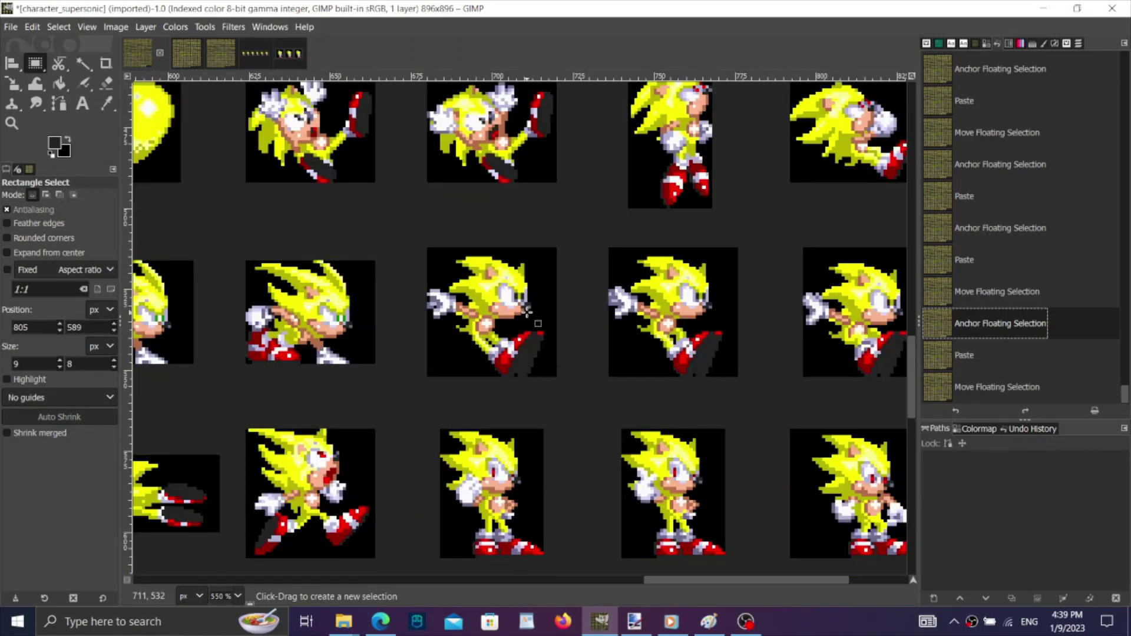
{"action": "scroll", "coordinate": [529, 316], "scroll_direction": "left", "scroll_amount": 4}
{"action": "scroll", "coordinate": [523, 321], "scroll_direction": "left", "scroll_amount": 8}
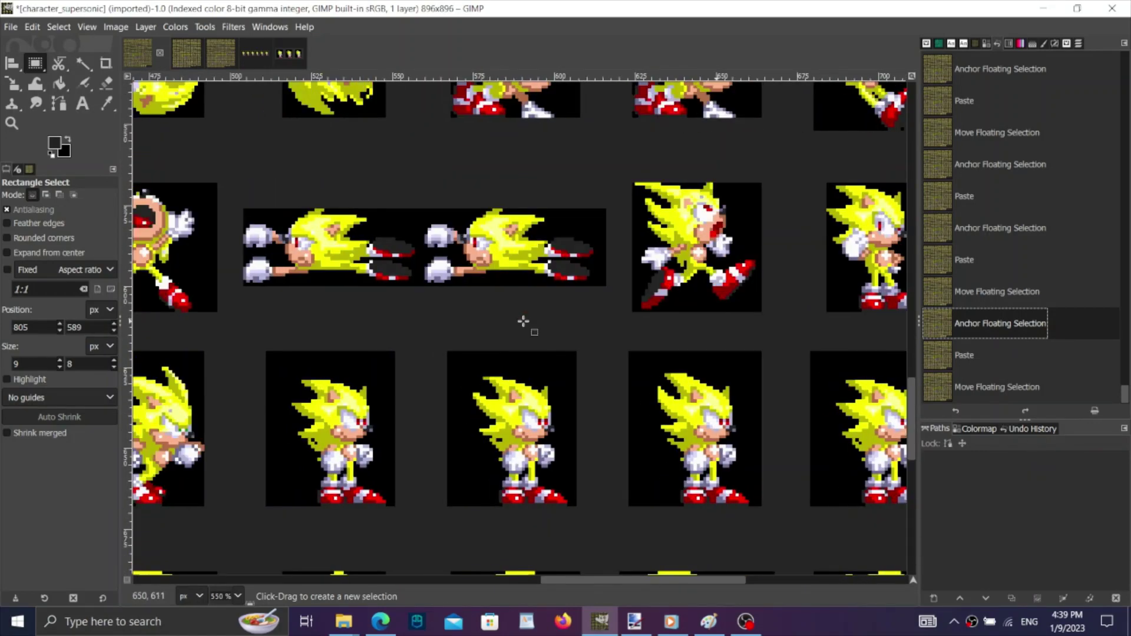
{"action": "scroll", "coordinate": [748, 450], "scroll_direction": "up", "scroll_amount": 3}
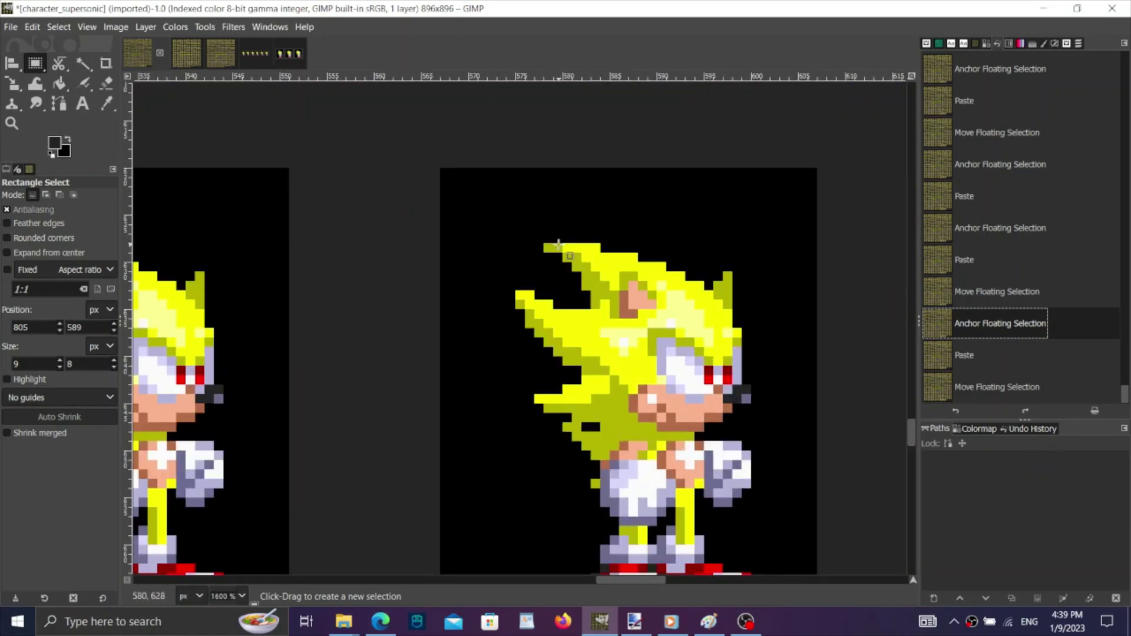
{"action": "scroll", "coordinate": [548, 261], "scroll_direction": "down", "scroll_amount": 2}
{"action": "scroll", "coordinate": [549, 264], "scroll_direction": "up", "scroll_amount": 2}
{"action": "left_click_drag", "start_coordinate": [513, 221], "coordinate": [749, 418]}
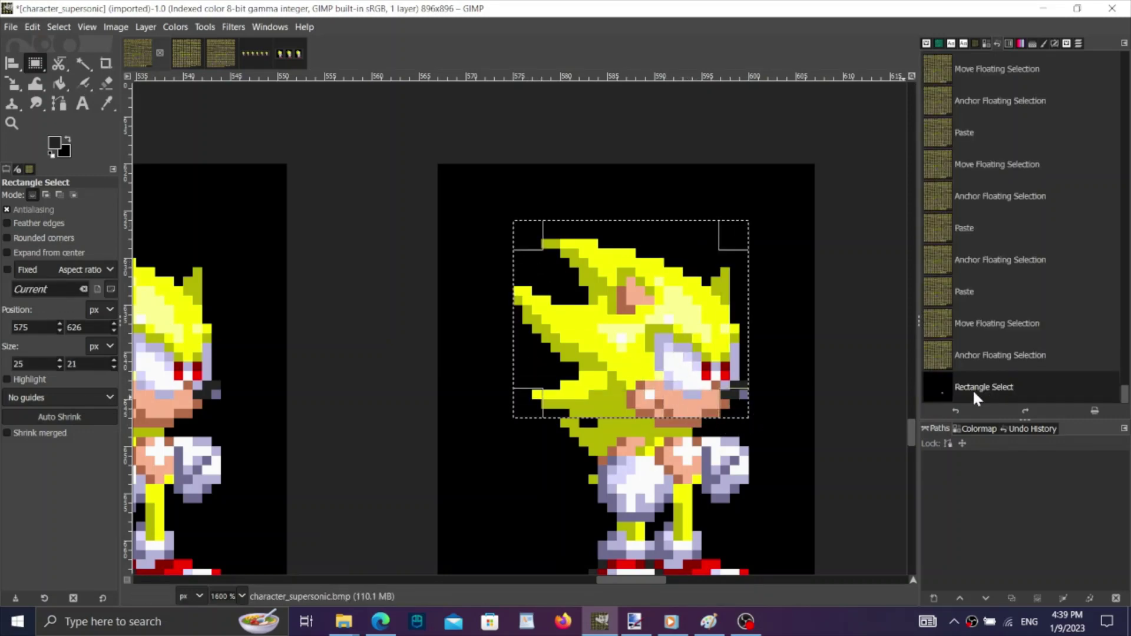
{"action": "key", "text": "ctrl+c"}
{"action": "left_click", "coordinate": [1036, 352]}
Paste the copied head onto the thumb-up frame at 740, 566, compare it with the previous state, and anchor it.
{"action": "scroll", "coordinate": [521, 452], "scroll_direction": "down", "scroll_amount": 5}
{"action": "scroll", "coordinate": [554, 275], "scroll_direction": "up", "scroll_amount": 5}
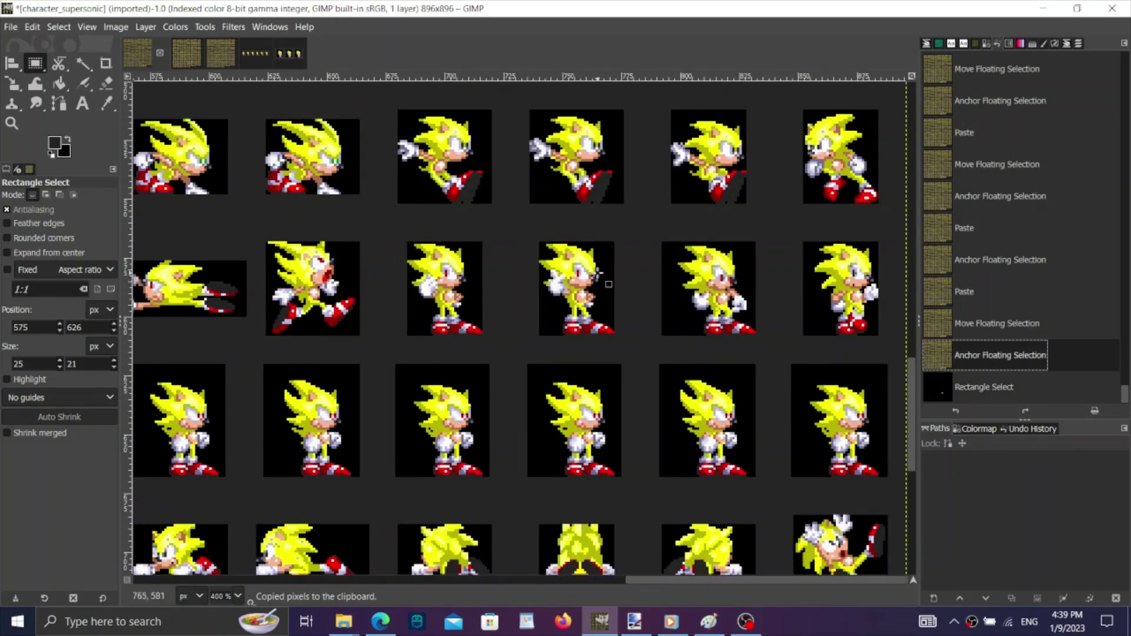
{"action": "scroll", "coordinate": [553, 275], "scroll_direction": "down", "scroll_amount": 2}
{"action": "scroll", "coordinate": [551, 285], "scroll_direction": "up", "scroll_amount": 2}
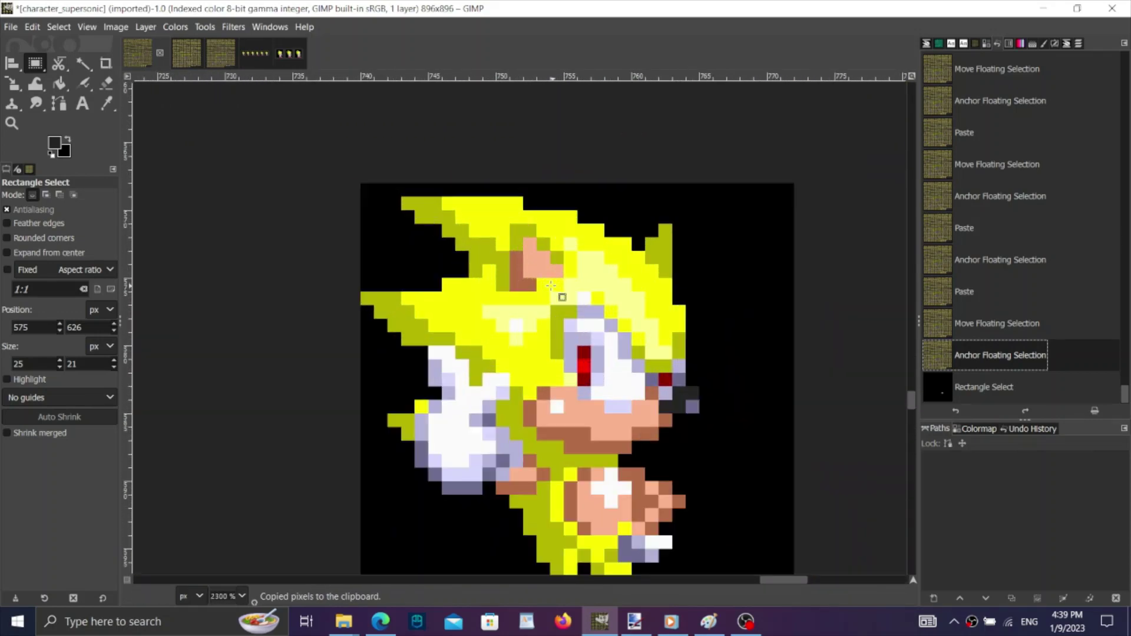
{"action": "key", "text": "ctrl+v"}
{"action": "scroll", "coordinate": [583, 300], "scroll_direction": "up", "scroll_amount": 1}
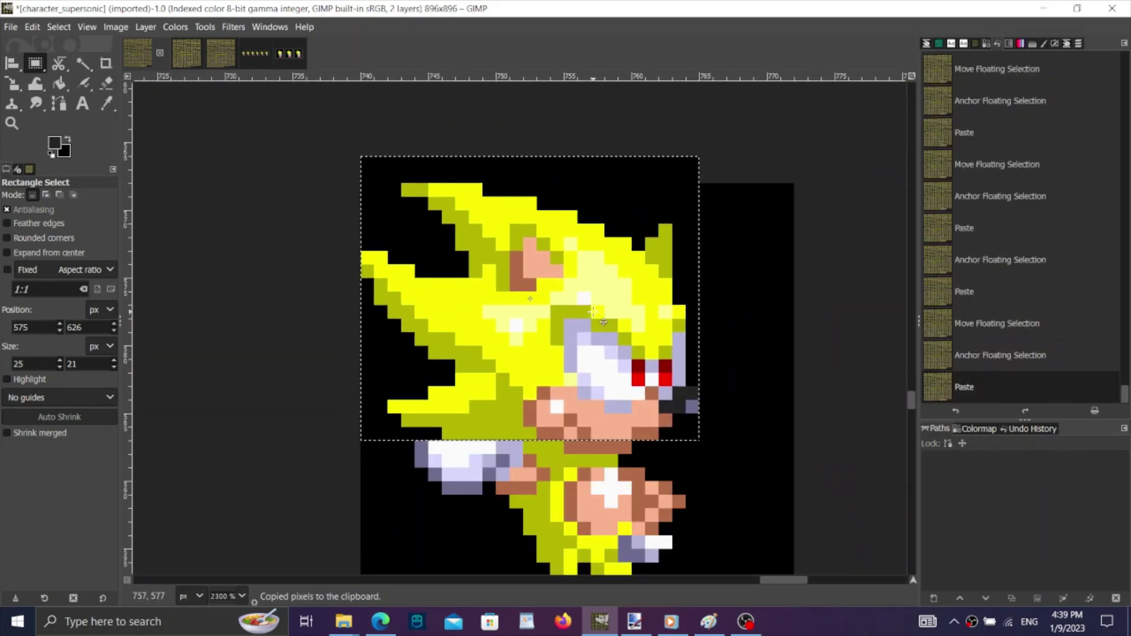
{"action": "left_click", "coordinate": [593, 311]}
{"action": "left_click", "coordinate": [1013, 323]}
{"action": "left_click", "coordinate": [1013, 377]}
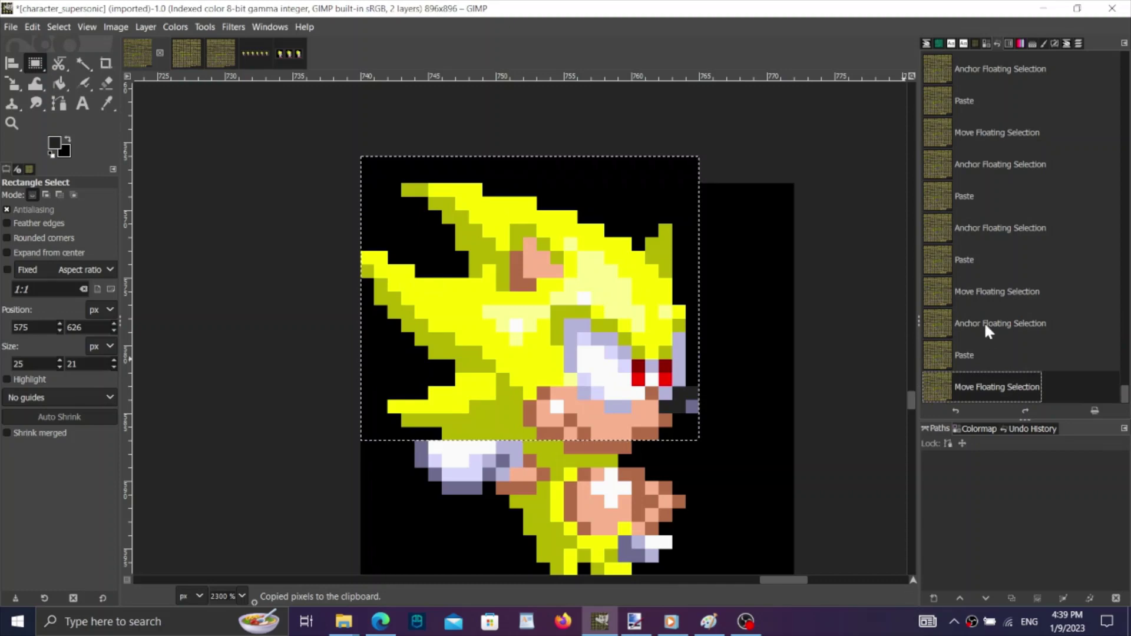
{"action": "left_click", "coordinate": [985, 324]}
{"action": "left_click", "coordinate": [1001, 375]}
{"action": "left_click", "coordinate": [808, 308]}
Copy the 12 × 10 px eye and face area at 697, 577 from the raised-glove frame and drop the selection.
{"action": "scroll", "coordinate": [591, 357], "scroll_direction": "down", "scroll_amount": 2}
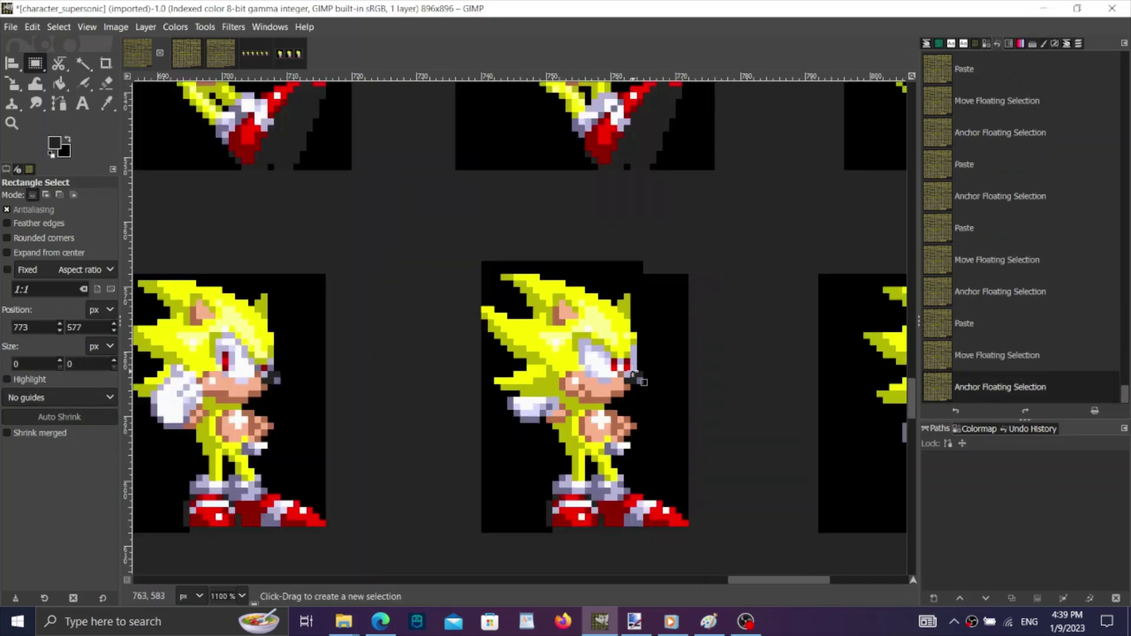
{"action": "scroll", "coordinate": [220, 367], "scroll_direction": "up", "scroll_amount": 3}
{"action": "left_click_drag", "start_coordinate": [194, 288], "coordinate": [399, 463]}
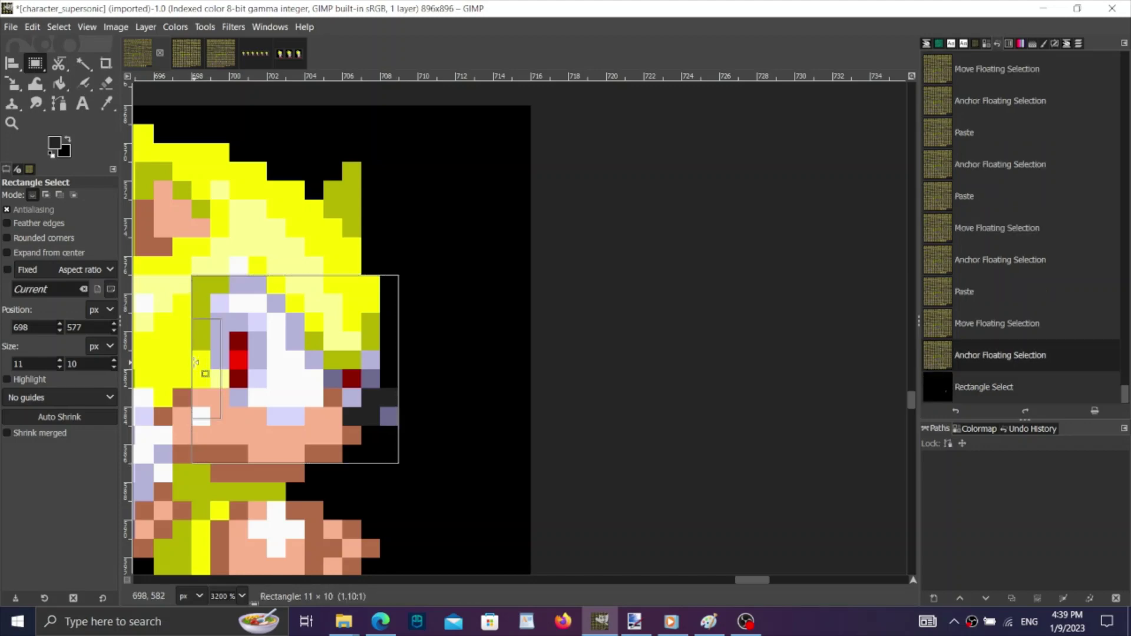
{"action": "left_click_drag", "start_coordinate": [196, 361], "coordinate": [178, 368]}
{"action": "key", "text": "ctrl+c"}
{"action": "left_click", "coordinate": [971, 360]}
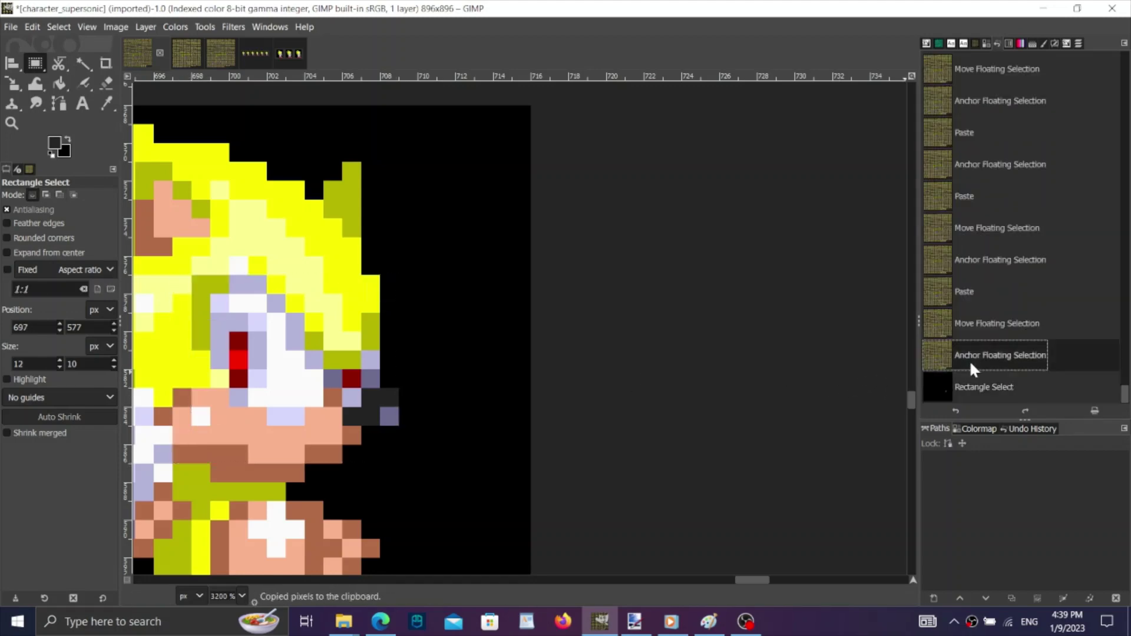
Paste the copied eye and face over the thumb-up frame's face at 753, 577 and anchor it.
{"action": "scroll", "coordinate": [603, 394], "scroll_direction": "left", "scroll_amount": 5}
{"action": "scroll", "coordinate": [603, 394], "scroll_direction": "up", "scroll_amount": 2}
{"action": "key", "text": "ctrl+v"}
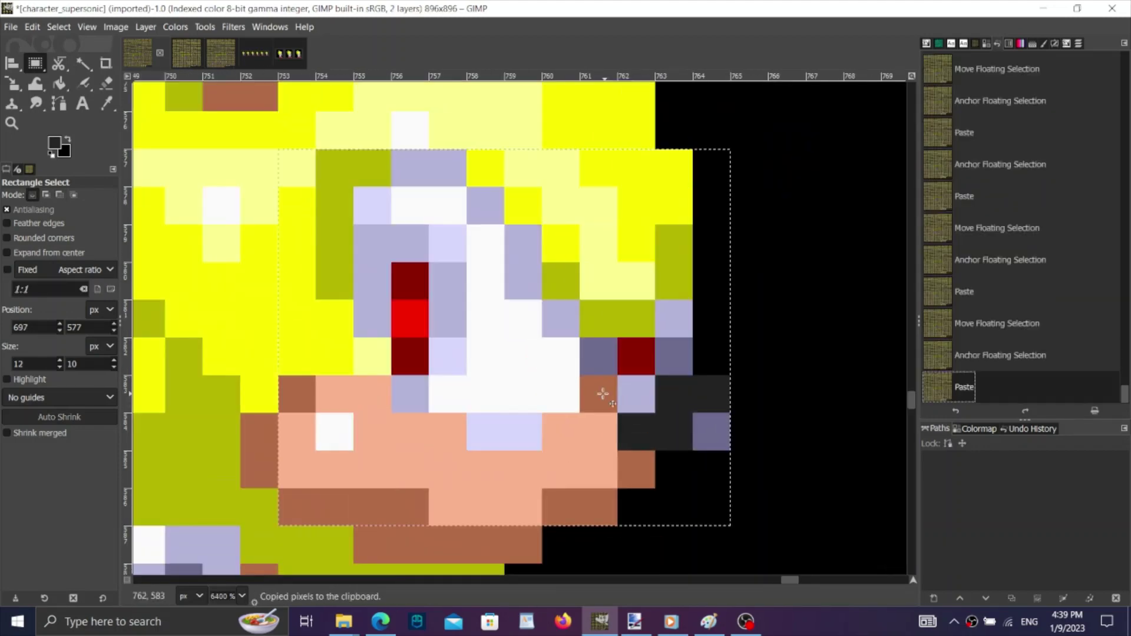
{"action": "left_click", "coordinate": [872, 351]}
Compare the thumb-up frame with the raised-glove and arms-down standing frames beside it.
{"action": "scroll", "coordinate": [470, 366], "scroll_direction": "down", "scroll_amount": 5}
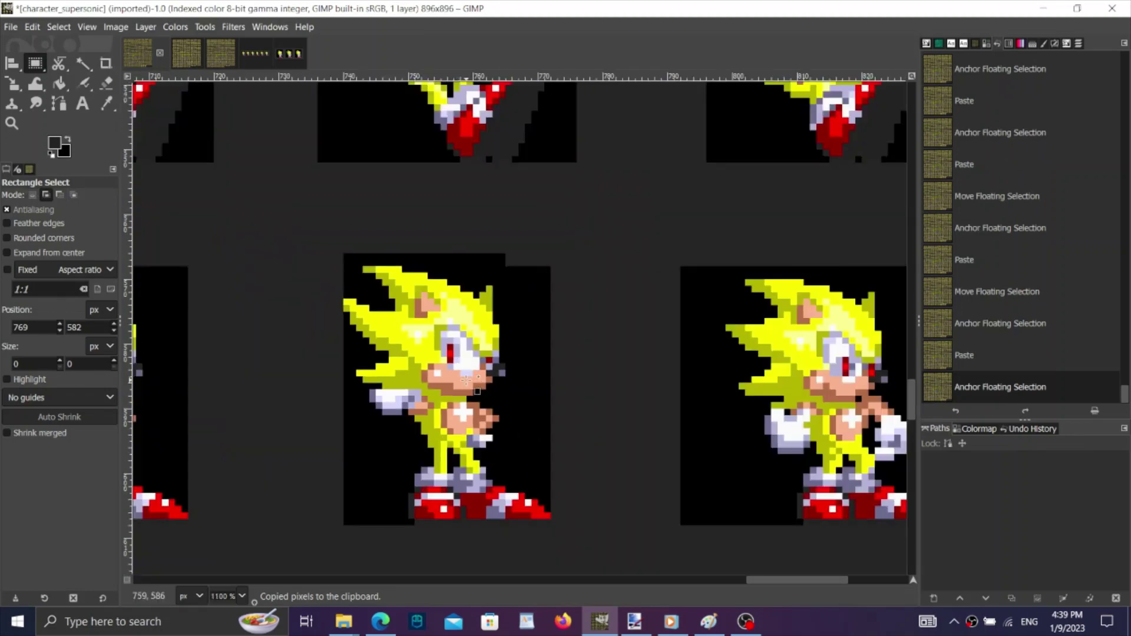
{"action": "scroll", "coordinate": [465, 379], "scroll_direction": "right", "scroll_amount": 3}
{"action": "scroll", "coordinate": [523, 376], "scroll_direction": "down", "scroll_amount": 1}
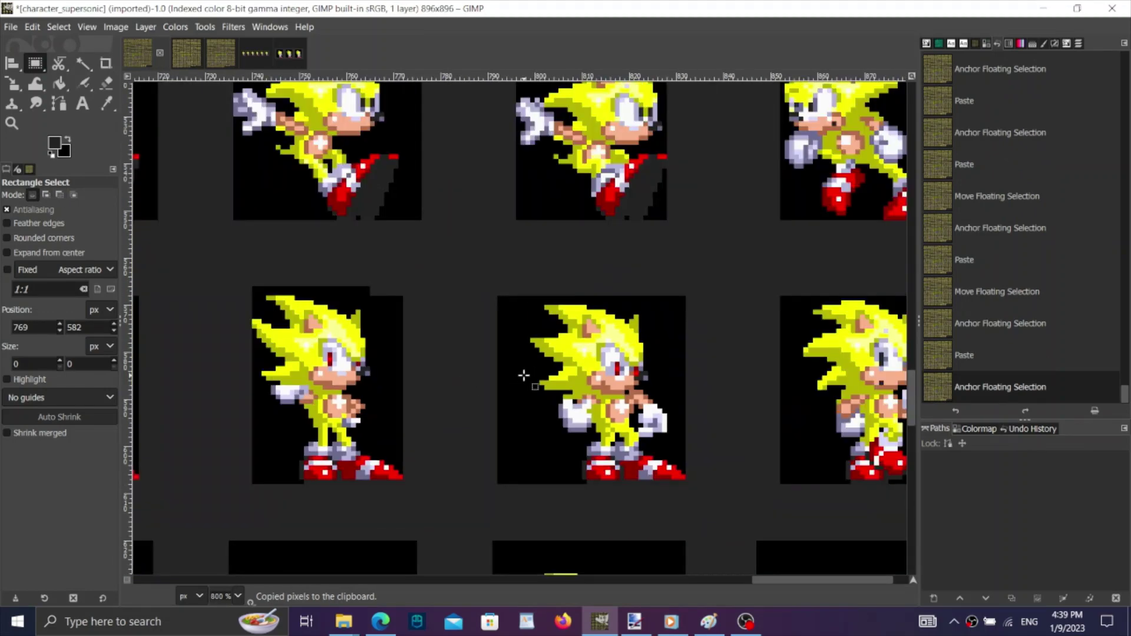
{"action": "scroll", "coordinate": [524, 375], "scroll_direction": "up", "scroll_amount": 2}
{"action": "scroll", "coordinate": [524, 376], "scroll_direction": "down", "scroll_amount": 2}
{"action": "scroll", "coordinate": [523, 375], "scroll_direction": "down", "scroll_amount": 1}
{"action": "scroll", "coordinate": [524, 375], "scroll_direction": "left", "scroll_amount": 4}
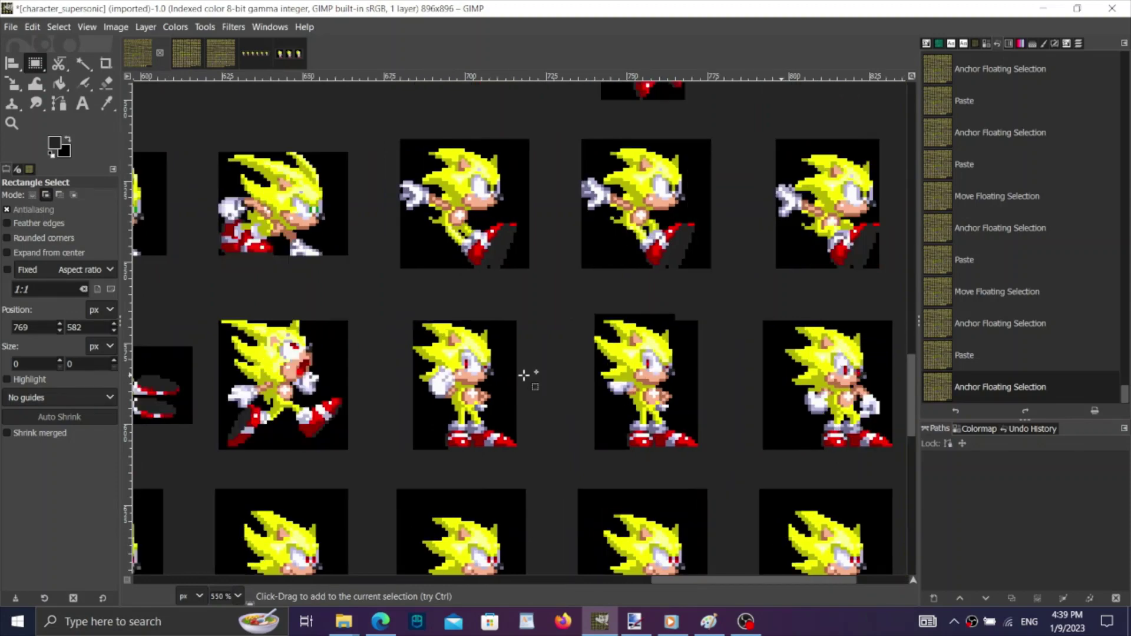
{"action": "scroll", "coordinate": [523, 375], "scroll_direction": "right", "scroll_amount": 3}
{"action": "scroll", "coordinate": [524, 375], "scroll_direction": "left", "scroll_amount": 3}
{"action": "scroll", "coordinate": [524, 375], "scroll_direction": "right", "scroll_amount": 3}
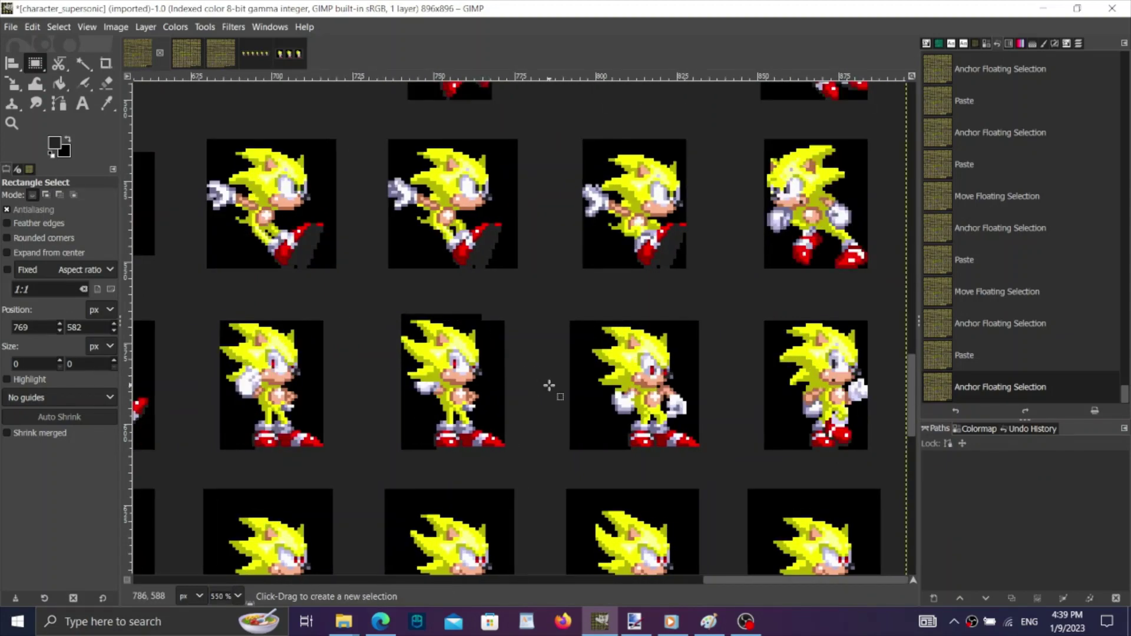
Copy the 7 × 11 px cut-out glove in paint.net and paste it onto the thumb-up frame in GIMP.
{"action": "left_click", "coordinate": [635, 622]}
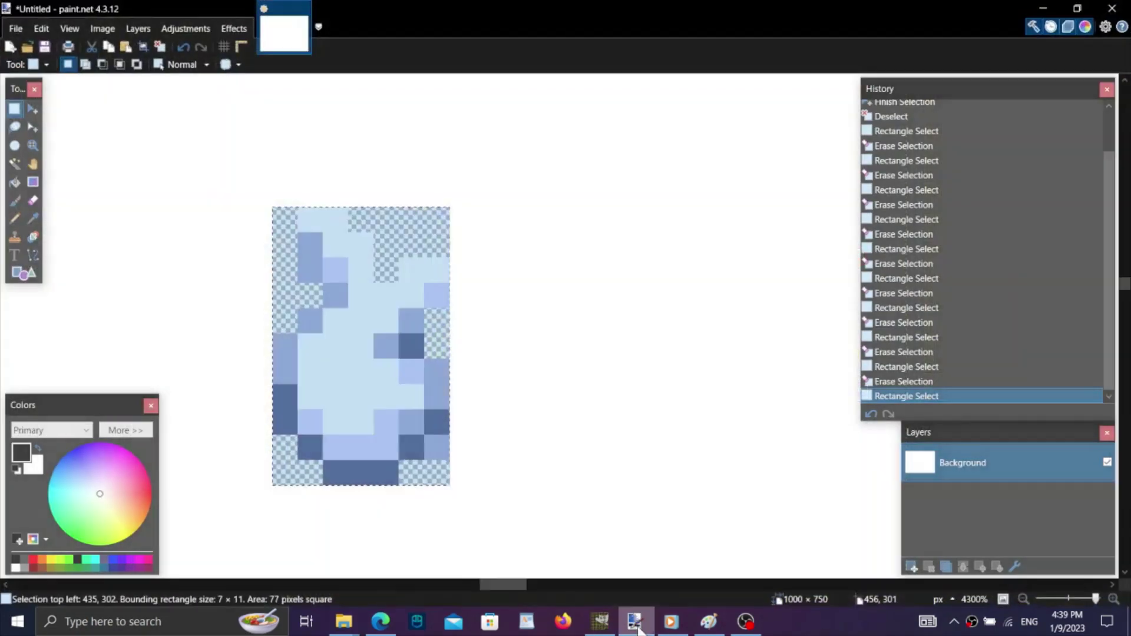
{"action": "left_click", "coordinate": [636, 623]}
{"action": "scroll", "coordinate": [412, 371], "scroll_direction": "up", "scroll_amount": 3}
{"action": "scroll", "coordinate": [471, 434], "scroll_direction": "up", "scroll_amount": 4}
{"action": "key", "text": "ctrl+v"}
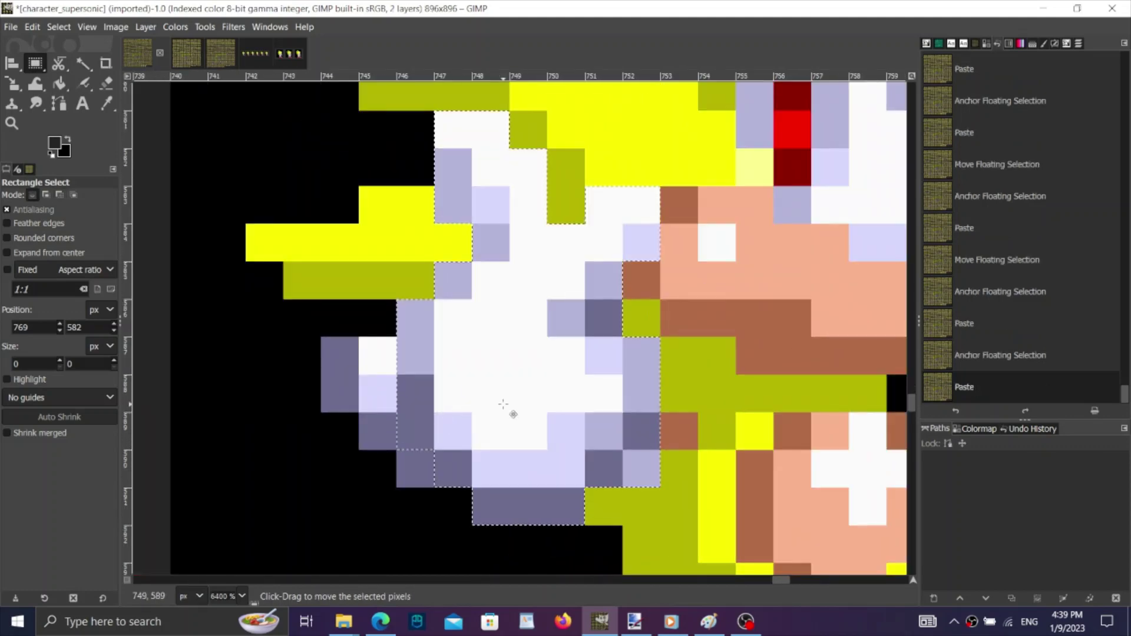
Align the pasted glove with the remaining glove pixels on the thumb-up frame, compare the two states, and anchor it.
{"action": "left_click_drag", "start_coordinate": [505, 409], "coordinate": [434, 356]}
{"action": "scroll", "coordinate": [728, 394], "scroll_direction": "down", "scroll_amount": 2}
{"action": "scroll", "coordinate": [728, 395], "scroll_direction": "up", "scroll_amount": 1}
{"action": "left_click", "coordinate": [946, 318]}
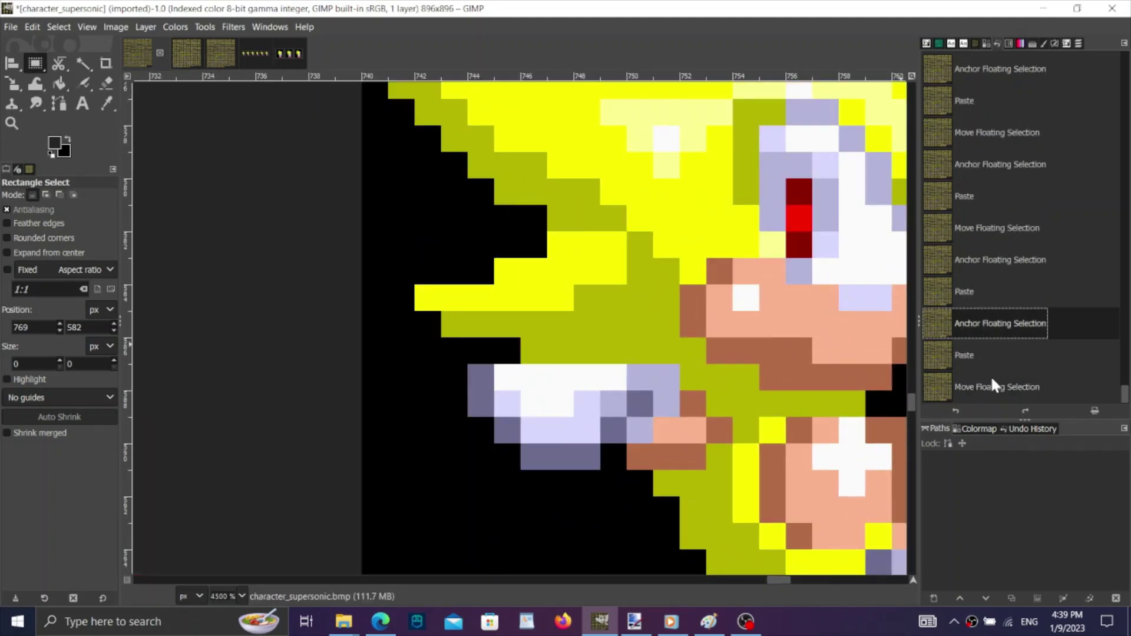
{"action": "left_click", "coordinate": [991, 379]}
{"action": "left_click", "coordinate": [758, 259]}
Clear the 7 × 2 px strip at 765, 566 above the thumb-up frame to black and drop the selection.
{"action": "scroll", "coordinate": [657, 324], "scroll_direction": "down", "scroll_amount": 5}
{"action": "scroll", "coordinate": [746, 244], "scroll_direction": "up", "scroll_amount": 2}
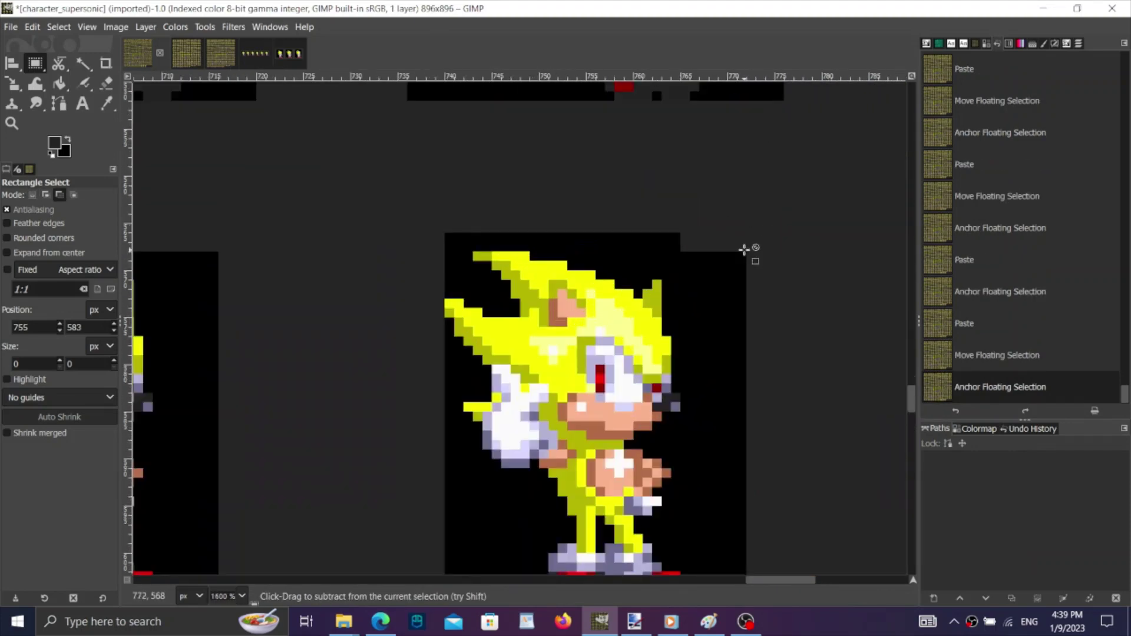
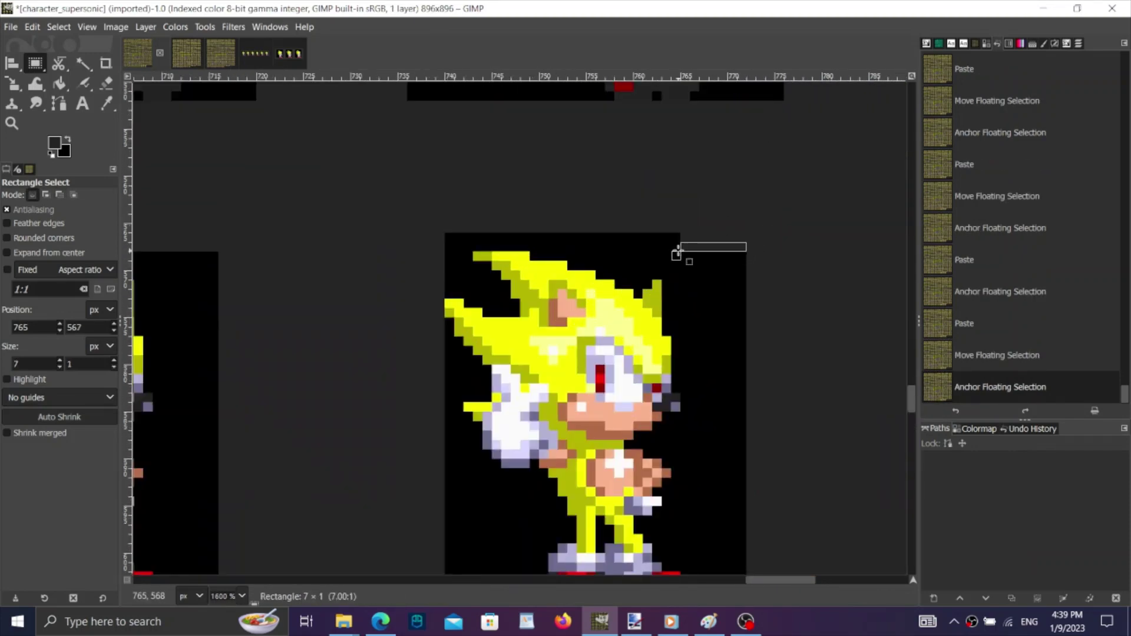
{"action": "left_click_drag", "start_coordinate": [677, 250], "coordinate": [709, 233]}
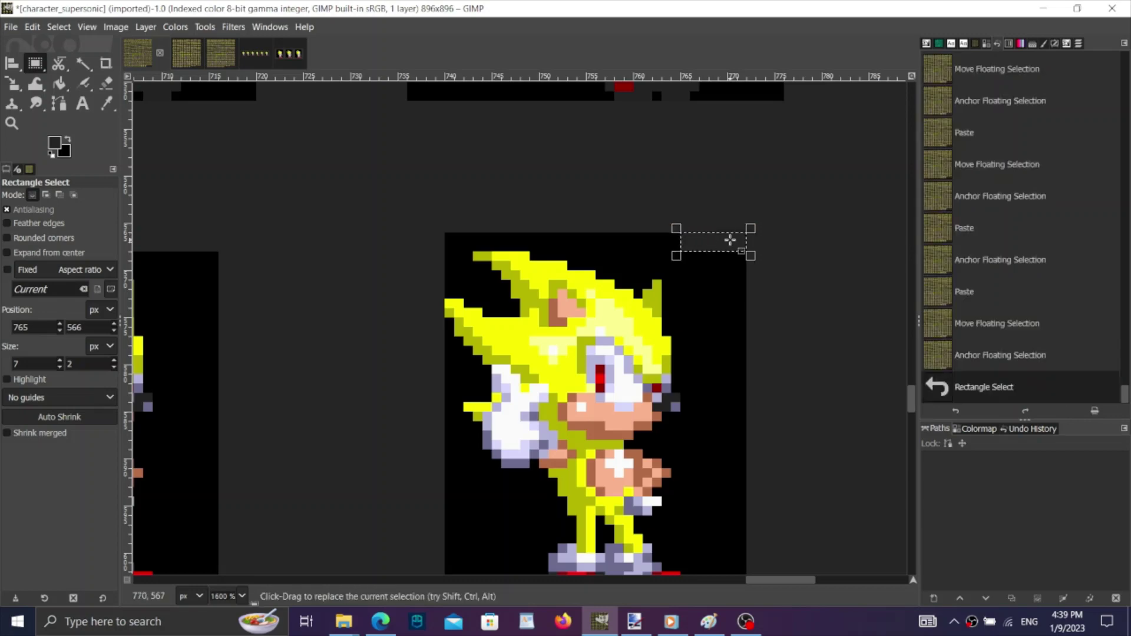
{"action": "key", "text": "Delete"}
{"action": "left_click", "coordinate": [812, 266]}
Select the 1 × 42 px strip at 739, 566 just outside the thumb-up frame's left edge.
{"action": "scroll", "coordinate": [759, 292], "scroll_direction": "down", "scroll_amount": 3}
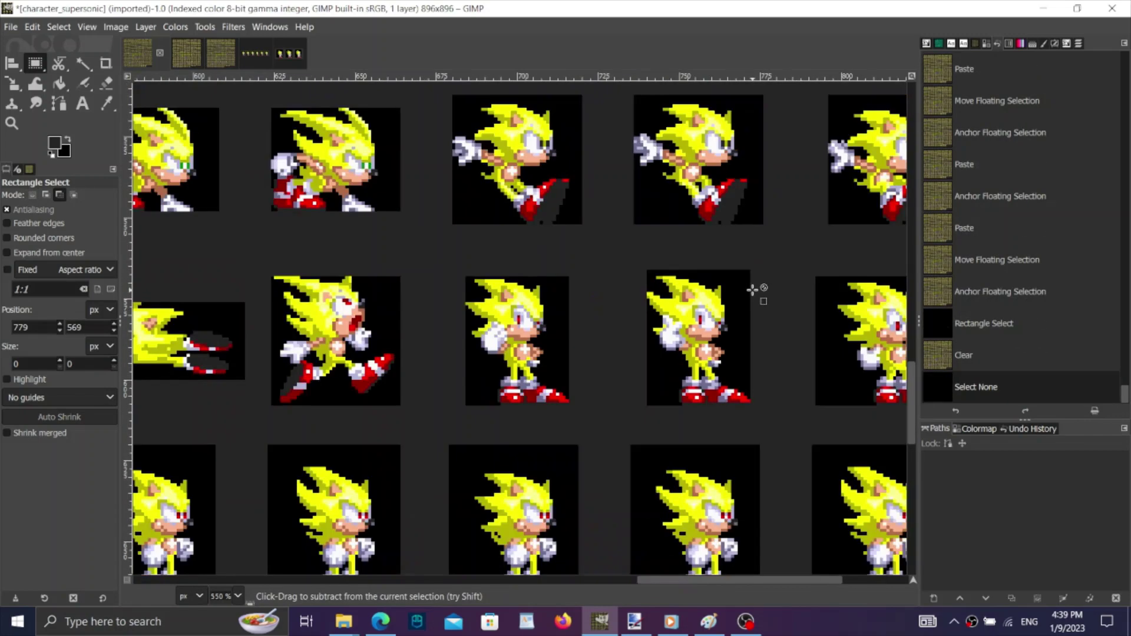
{"action": "scroll", "coordinate": [704, 333], "scroll_direction": "up", "scroll_amount": 2}
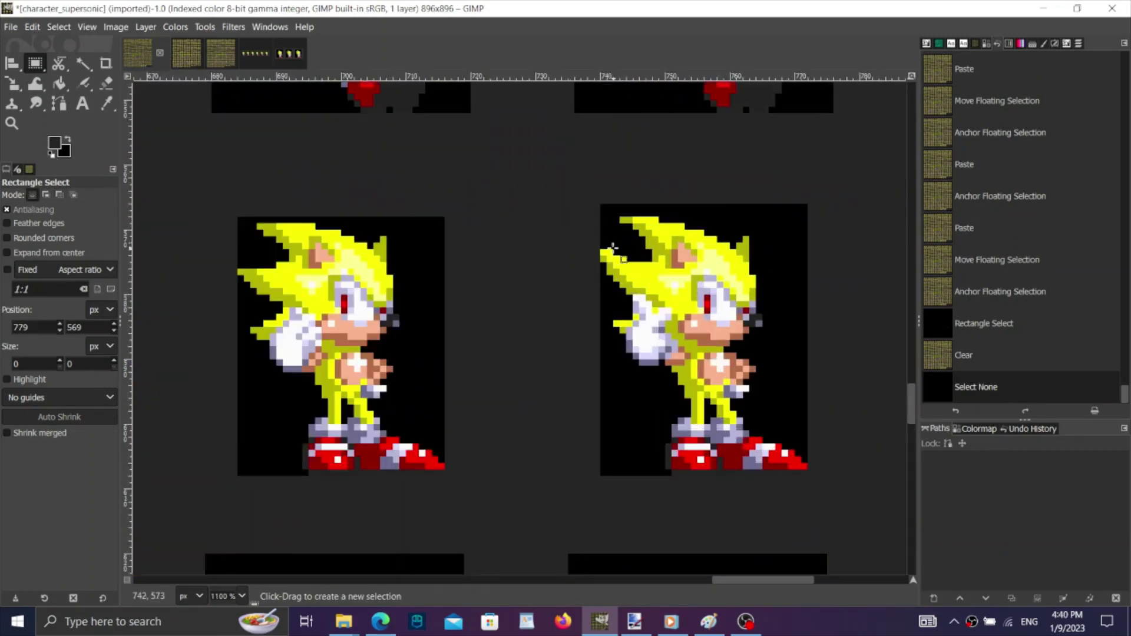
{"action": "left_click_drag", "start_coordinate": [597, 477], "coordinate": [597, 477]}
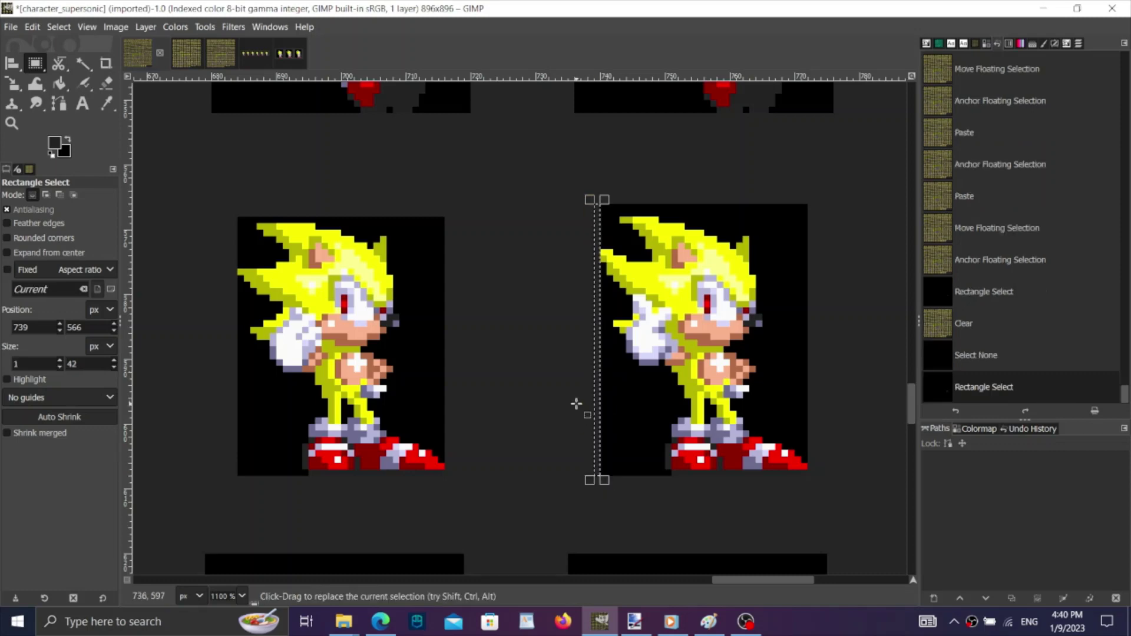
Extend the second standing sprite's black background on its left side by clearing a strip about two pixels wide, and deselect.
{"action": "left_click_drag", "start_coordinate": [591, 410], "coordinate": [580, 412]}
{"action": "key", "text": "Delete"}
{"action": "key", "text": "ctrl+shift+a"}
{"action": "scroll", "coordinate": [733, 406], "scroll_direction": "down", "scroll_amount": 3}
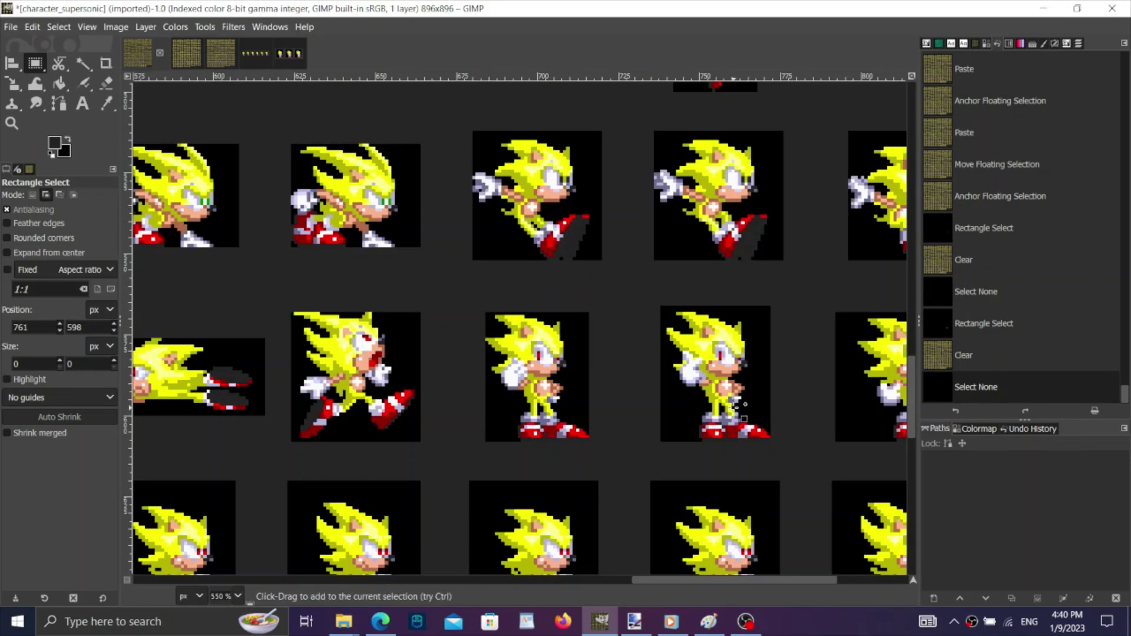
Copy an 11 × 21 px section of hair spikes from the standing sprite at about 631, 626 in the row below, and deselect.
{"action": "scroll", "coordinate": [733, 406], "scroll_direction": "right", "scroll_amount": 10}
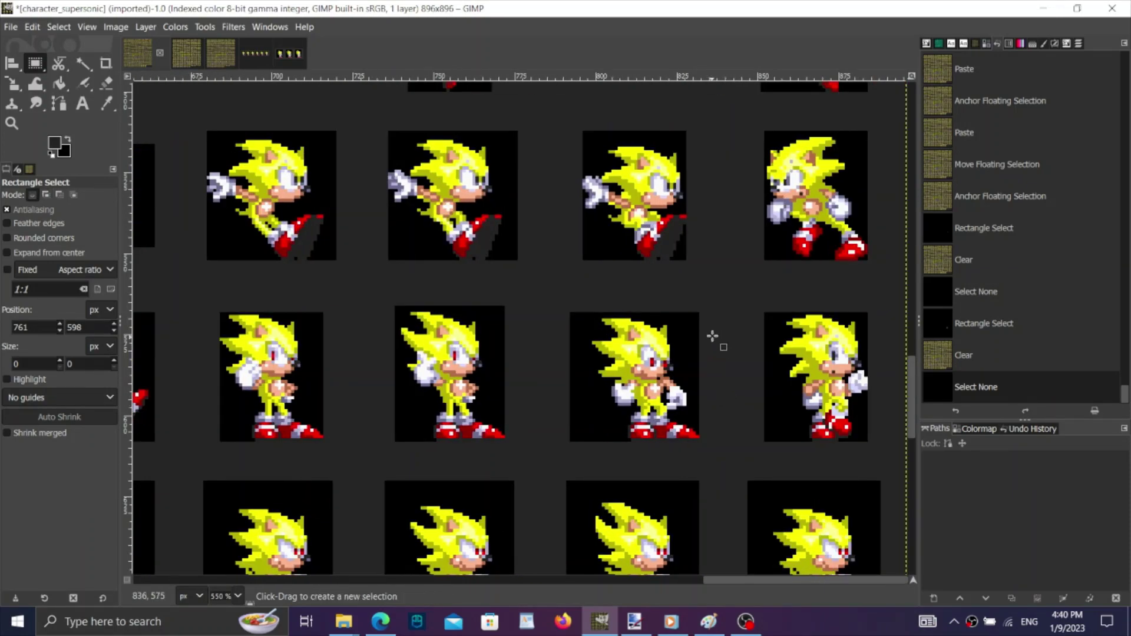
{"action": "scroll", "coordinate": [584, 360], "scroll_direction": "left", "scroll_amount": 15}
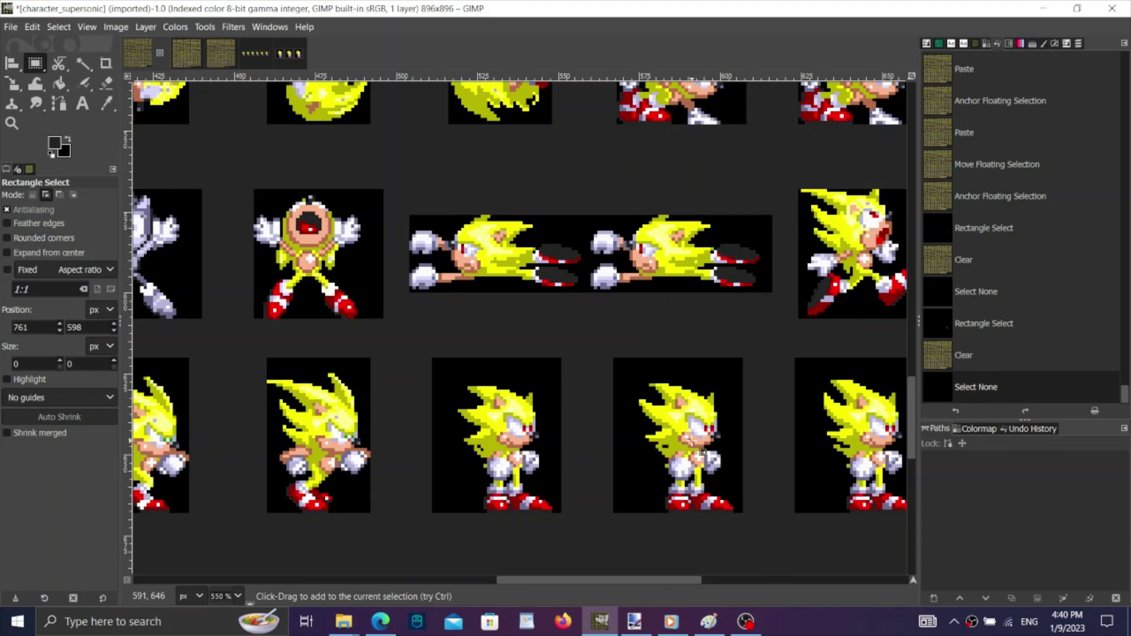
{"action": "scroll", "coordinate": [702, 452], "scroll_direction": "right", "scroll_amount": 3}
{"action": "scroll", "coordinate": [610, 333], "scroll_direction": "up", "scroll_amount": 3}
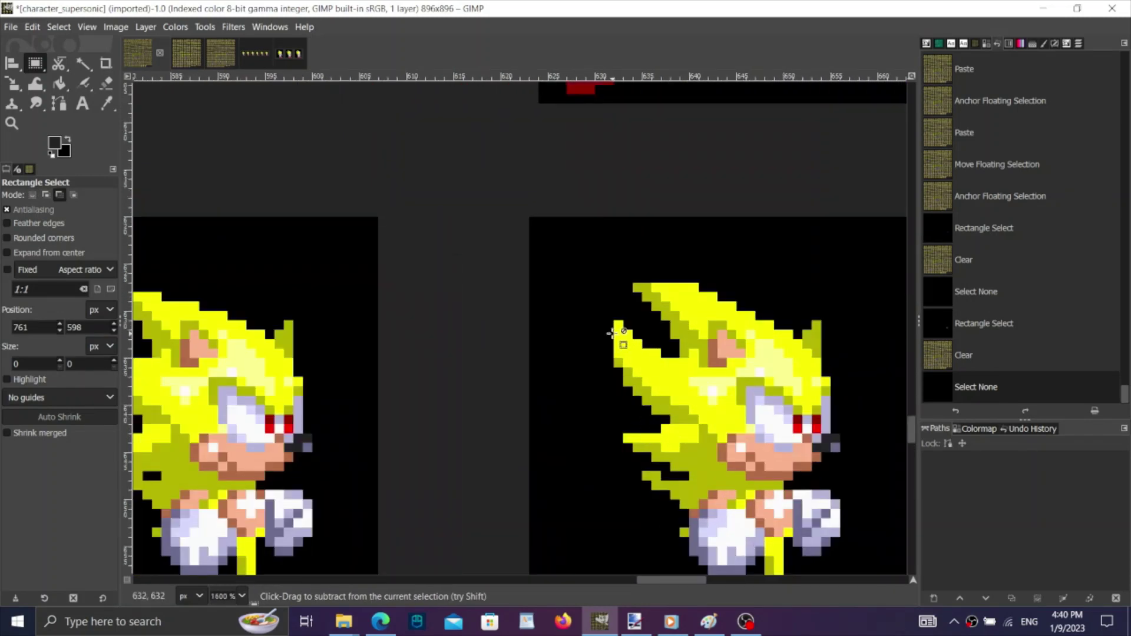
{"action": "left_click_drag", "start_coordinate": [605, 274], "coordinate": [691, 470]}
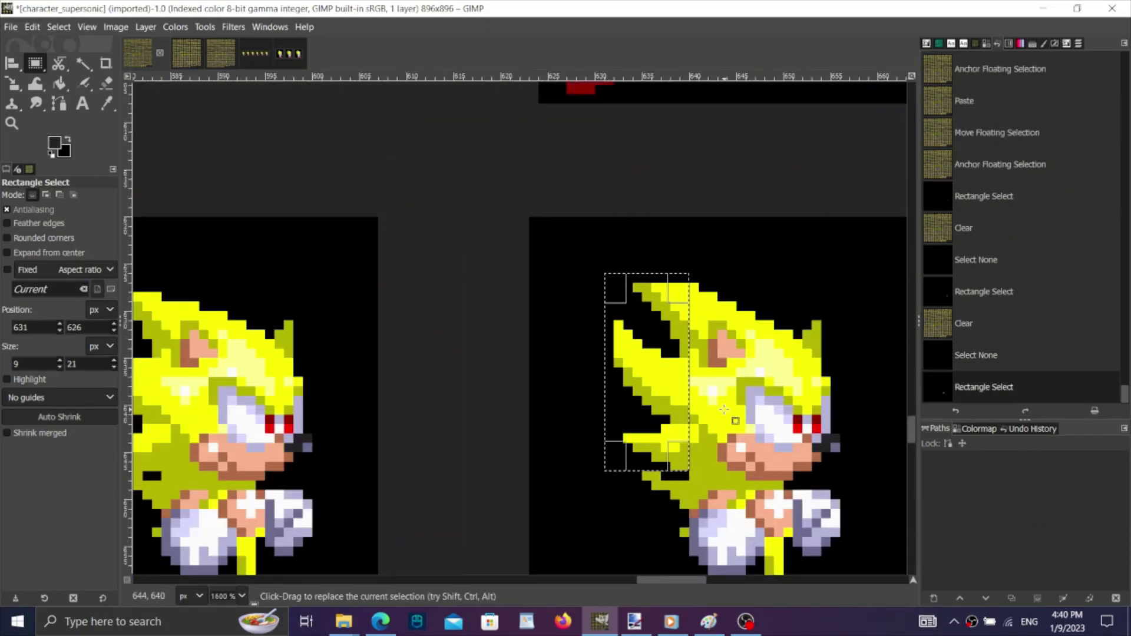
{"action": "left_click_drag", "start_coordinate": [683, 372], "coordinate": [704, 372]}
{"action": "left_click", "coordinate": [980, 356]}
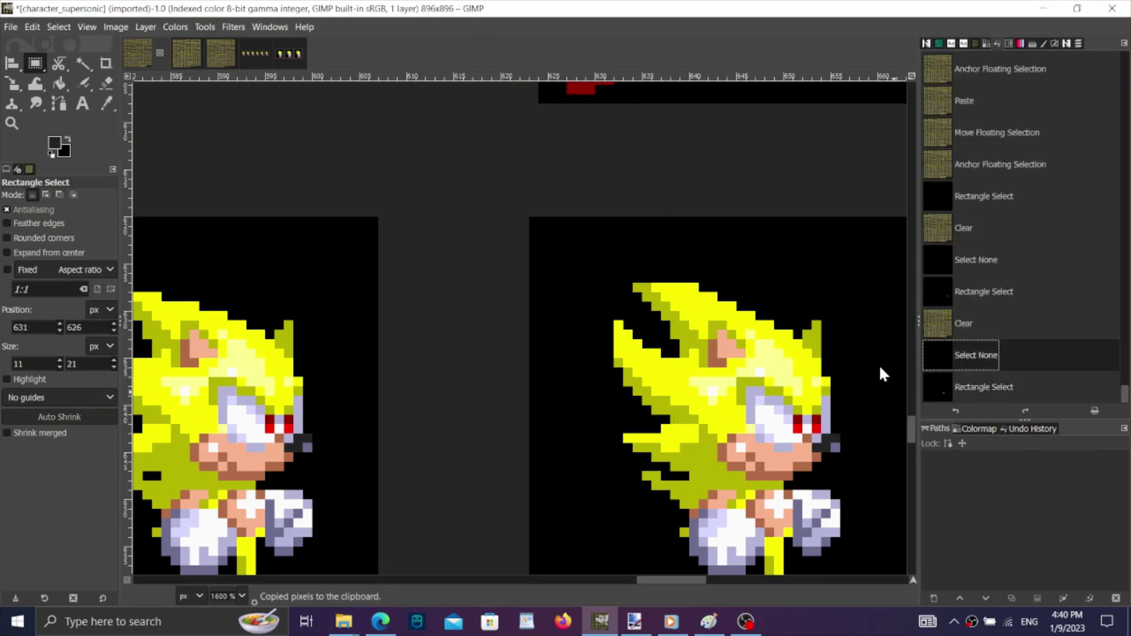
Paste the copied 11 × 21 px hair spikes over the third standing sprite's head and align them with its hair.
{"action": "scroll", "coordinate": [879, 364], "scroll_direction": "down", "scroll_amount": 6}
{"action": "scroll", "coordinate": [702, 277], "scroll_direction": "up", "scroll_amount": 7}
{"action": "key", "text": "ctrl+v"}
{"action": "scroll", "coordinate": [702, 277], "scroll_direction": "up", "scroll_amount": 3}
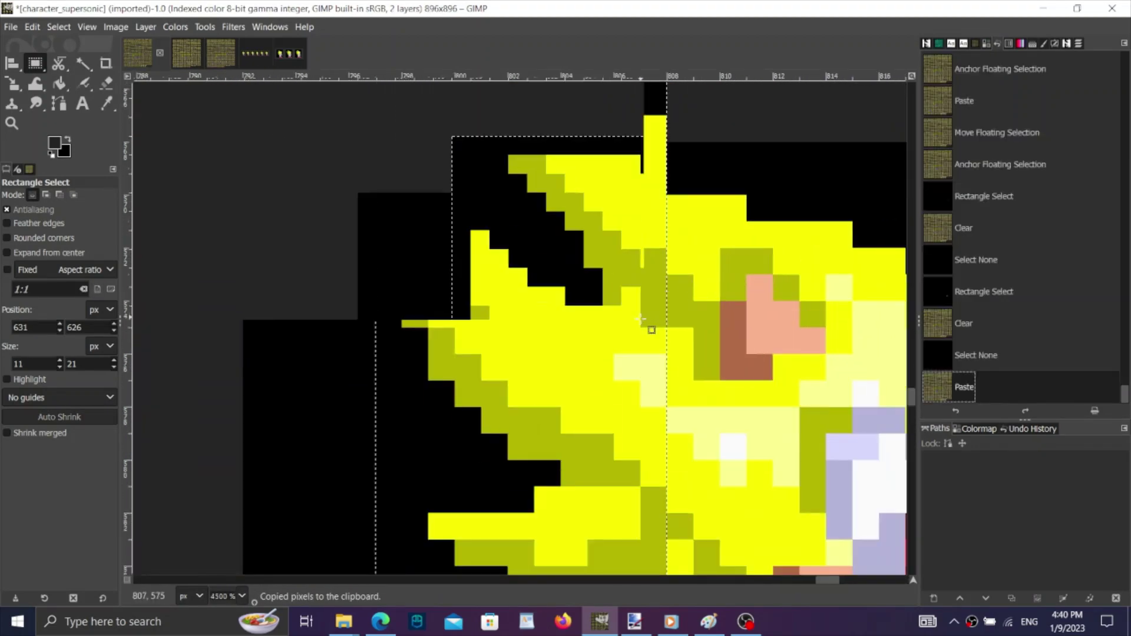
{"action": "scroll", "coordinate": [647, 330], "scroll_direction": "down", "scroll_amount": 4}
{"action": "scroll", "coordinate": [608, 403], "scroll_direction": "up", "scroll_amount": 3}
{"action": "mouse_move", "coordinate": [608, 403]}
{"action": "left_mouse_down"}
{"action": "mouse_move", "coordinate": [609, 420]}
{"action": "mouse_move", "coordinate": [593, 420]}
{"action": "mouse_move", "coordinate": [637, 417]}
{"action": "mouse_move", "coordinate": [640, 396]}
{"action": "mouse_move", "coordinate": [641, 431]}
{"action": "mouse_move", "coordinate": [583, 388]}
{"action": "mouse_move", "coordinate": [613, 416]}
{"action": "mouse_move", "coordinate": [576, 415]}
{"action": "mouse_move", "coordinate": [594, 438]}
{"action": "mouse_move", "coordinate": [595, 410]}
{"action": "left_mouse_up"}
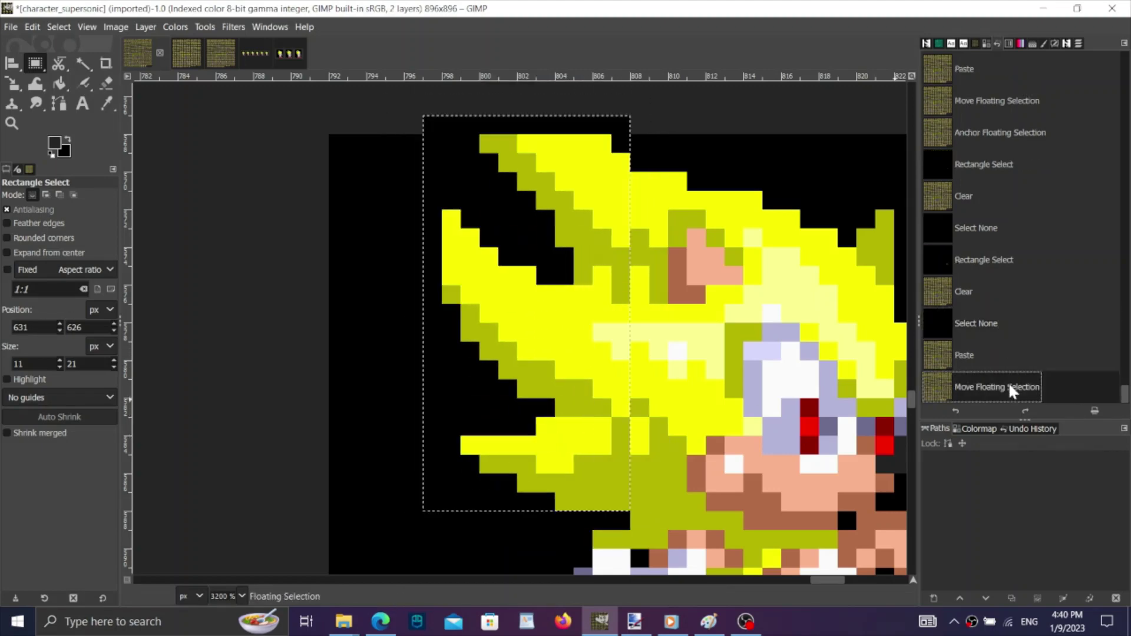
Anchor the pasted hair spikes on the third standing sprite, and undo back to the state before the paste.
{"action": "left_click", "coordinate": [973, 327]}
{"action": "left_click", "coordinate": [997, 387]}
{"action": "left_click", "coordinate": [977, 324]}
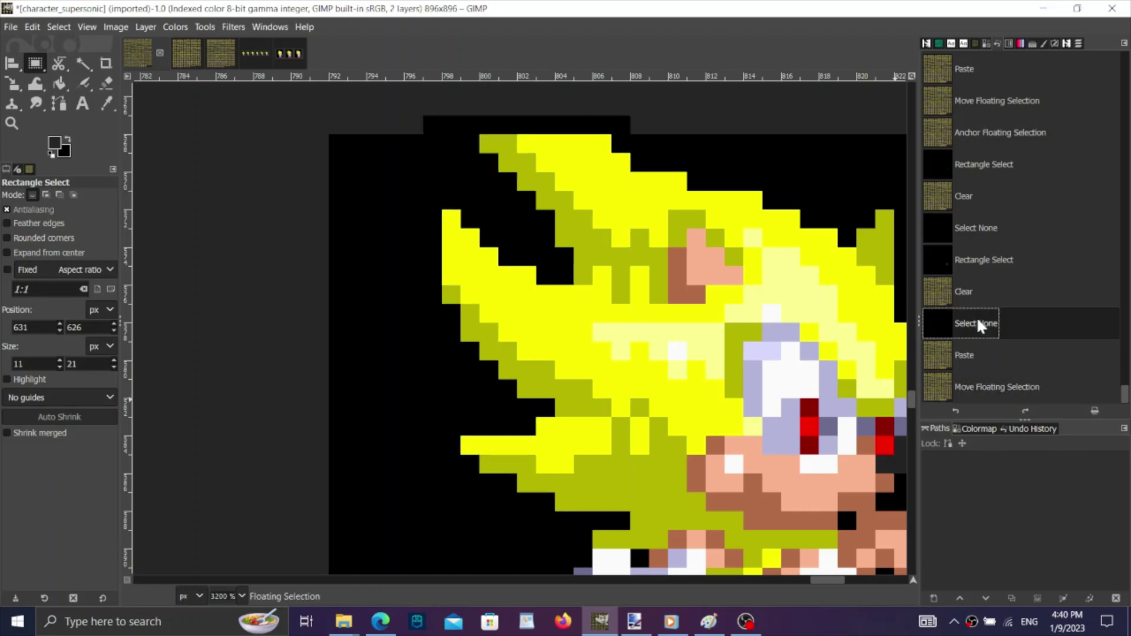
{"action": "left_click", "coordinate": [997, 387]}
{"action": "left_click", "coordinate": [891, 352]}
{"action": "scroll", "coordinate": [606, 276], "scroll_direction": "down", "scroll_amount": 4}
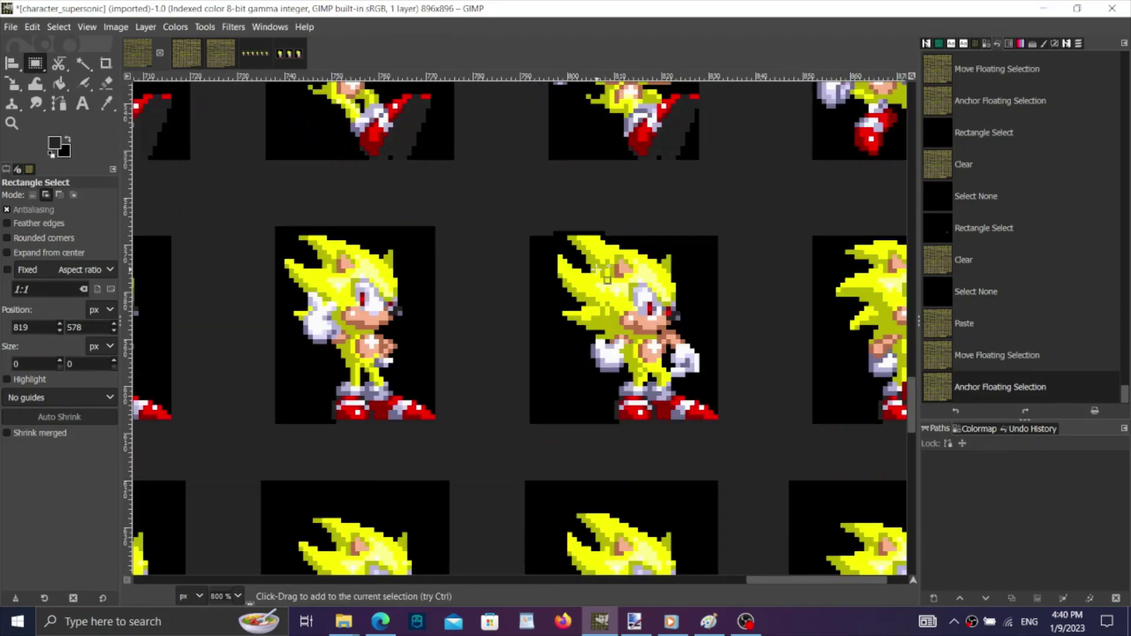
{"action": "left_click", "coordinate": [976, 302]}
Copy a wider 16 × 20 px section of hair and ear from the same sprite in the row below, starting at 630, 627, and deselect.
{"action": "scroll", "coordinate": [687, 308], "scroll_direction": "down", "scroll_amount": 3}
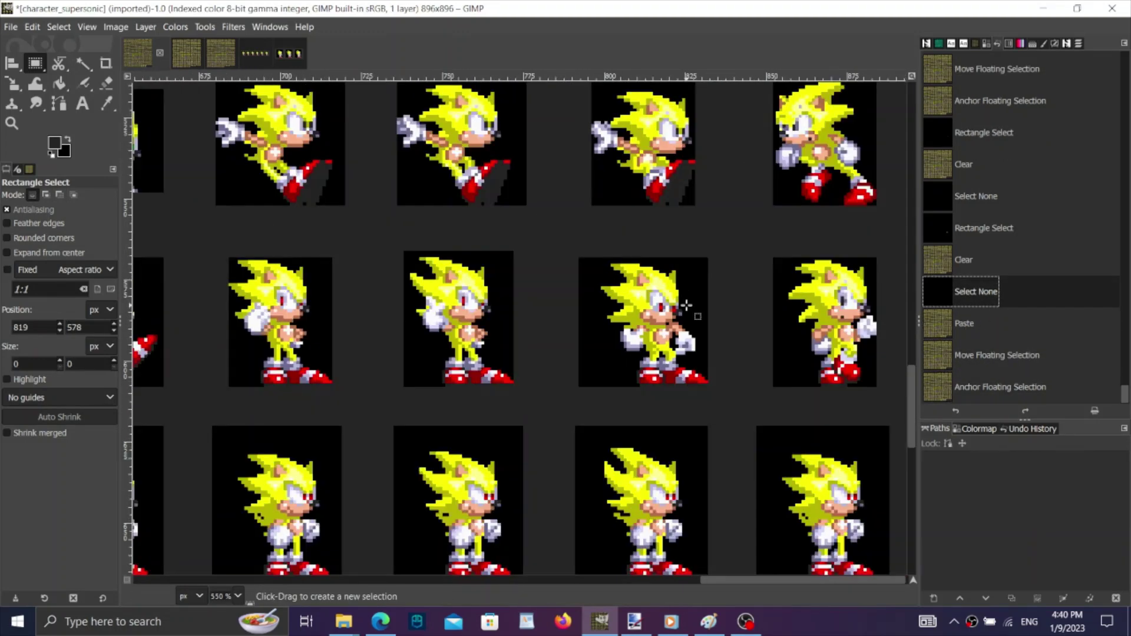
{"action": "scroll", "coordinate": [674, 317], "scroll_direction": "up", "scroll_amount": 1}
{"action": "scroll", "coordinate": [476, 380], "scroll_direction": "left", "scroll_amount": 5}
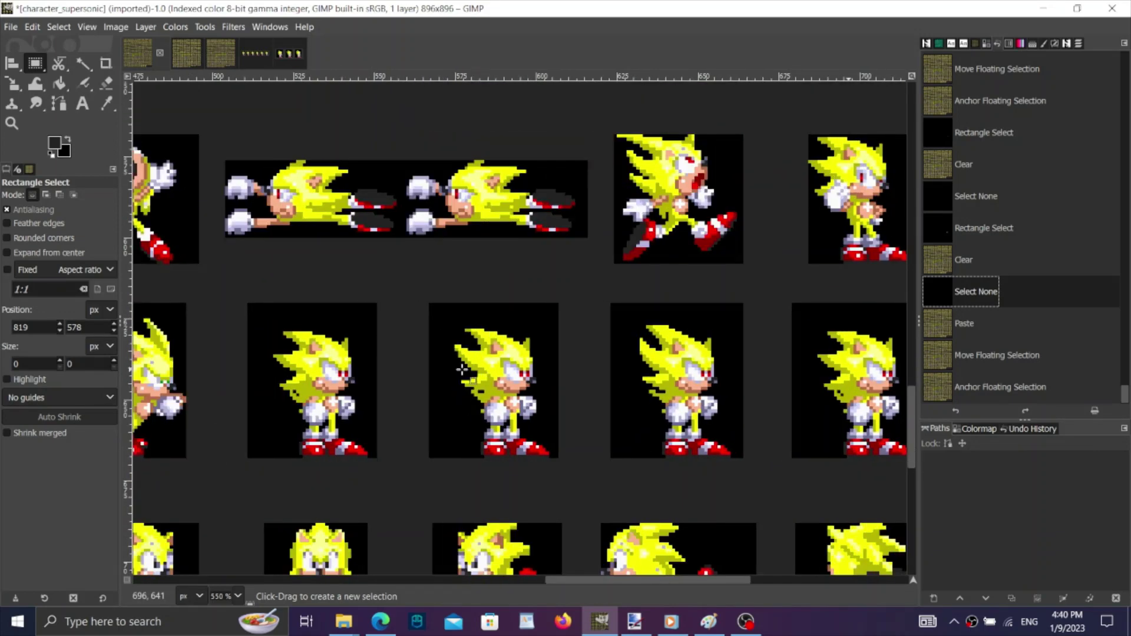
{"action": "scroll", "coordinate": [658, 347], "scroll_direction": "up", "scroll_amount": 4}
{"action": "left_click_drag", "start_coordinate": [502, 218], "coordinate": [715, 489]}
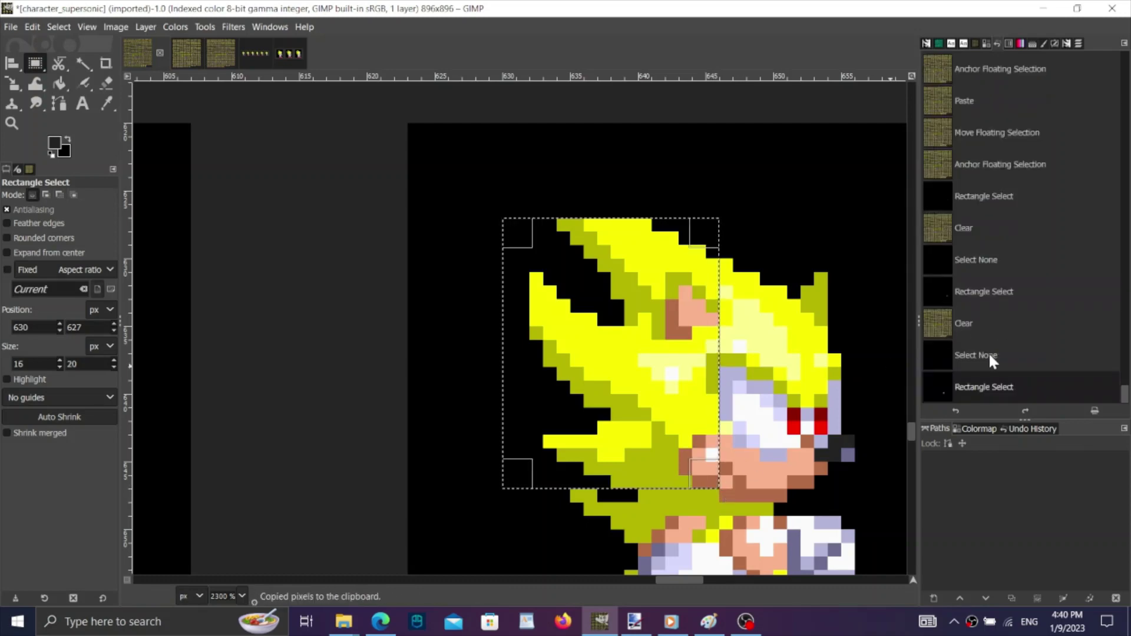
{"action": "left_click", "coordinate": [988, 352]}
{"action": "scroll", "coordinate": [648, 307], "scroll_direction": "down", "scroll_amount": 5}
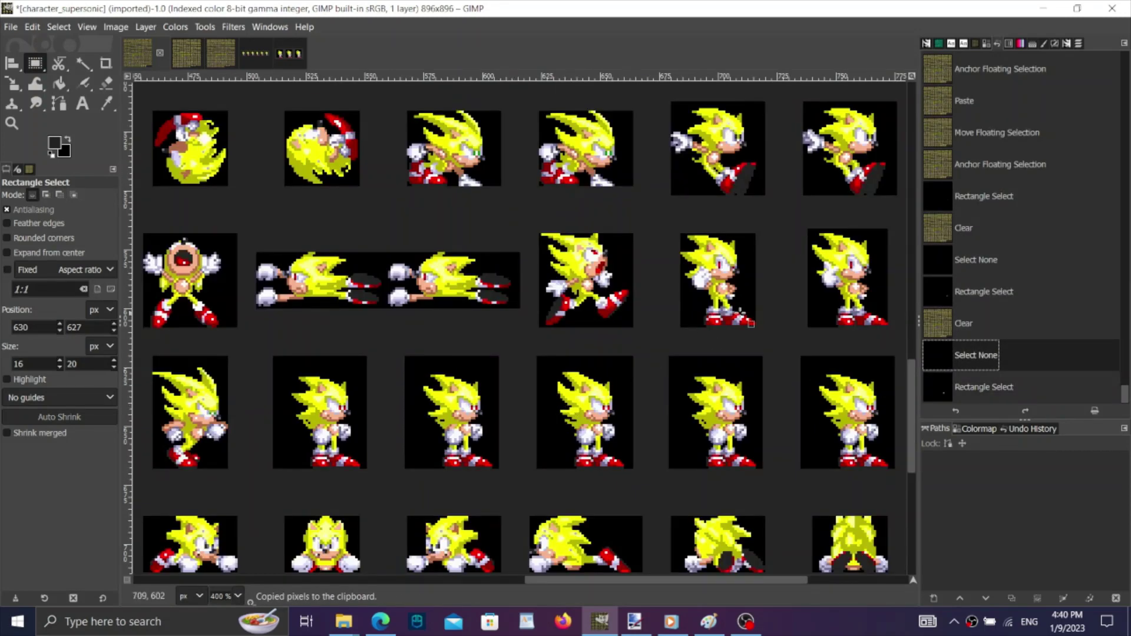
Paste the 16 × 20 px hair section onto the third standing sprite and line up its ear and hair with the existing head.
{"action": "scroll", "coordinate": [555, 299], "scroll_direction": "up", "scroll_amount": 3}
{"action": "scroll", "coordinate": [606, 235], "scroll_direction": "up", "scroll_amount": 4}
{"action": "key", "text": "ctrl+v"}
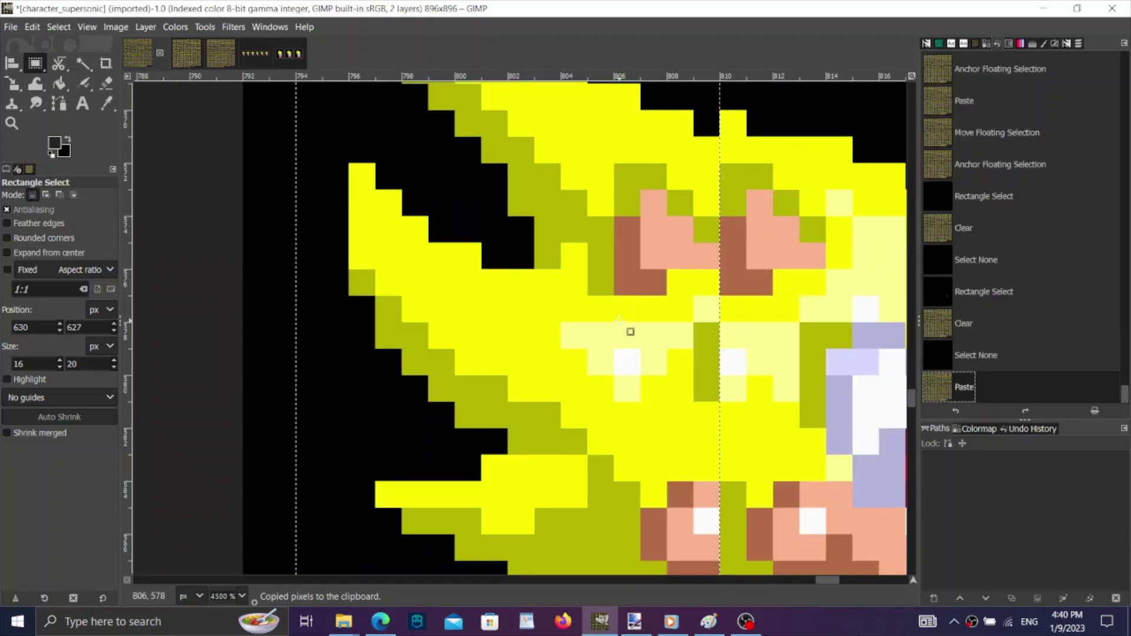
{"action": "scroll", "coordinate": [632, 333], "scroll_direction": "down", "scroll_amount": 2}
{"action": "scroll", "coordinate": [643, 373], "scroll_direction": "up", "scroll_amount": 1}
{"action": "left_click_drag", "start_coordinate": [642, 375], "coordinate": [715, 369]}
Compare the third standing sprite with and without the pasted hair, and anchor the floating selection.
{"action": "left_click", "coordinate": [954, 326]}
{"action": "left_click", "coordinate": [1001, 389]}
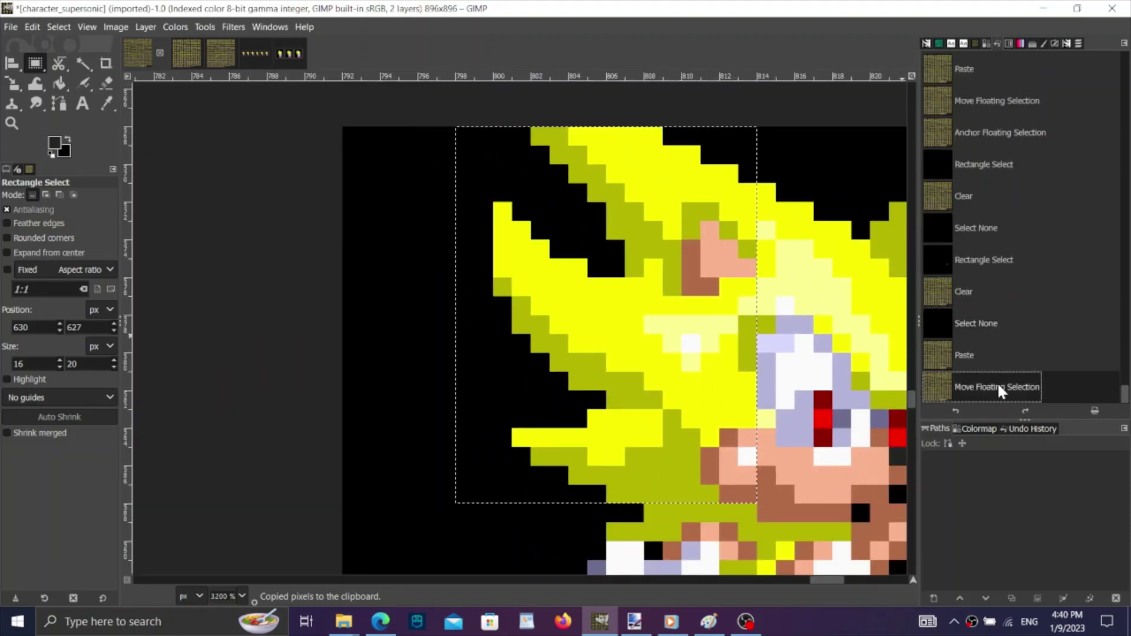
{"action": "left_click", "coordinate": [994, 330]}
{"action": "left_click", "coordinate": [1008, 386]}
{"action": "left_click", "coordinate": [845, 328]}
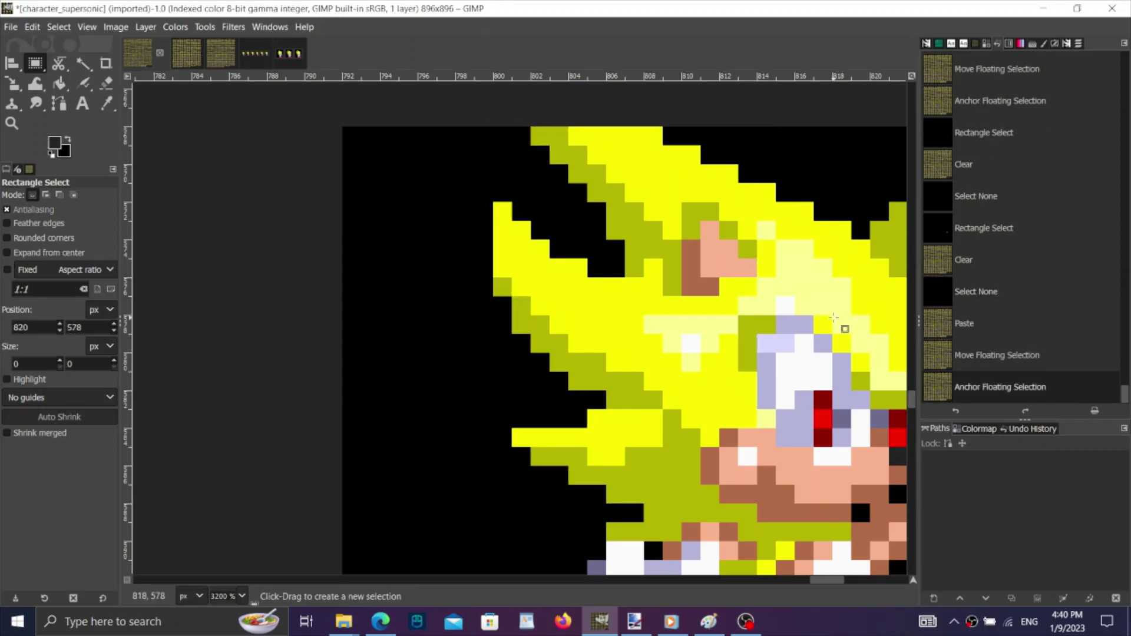
{"action": "scroll", "coordinate": [842, 353], "scroll_direction": "down", "scroll_amount": 4}
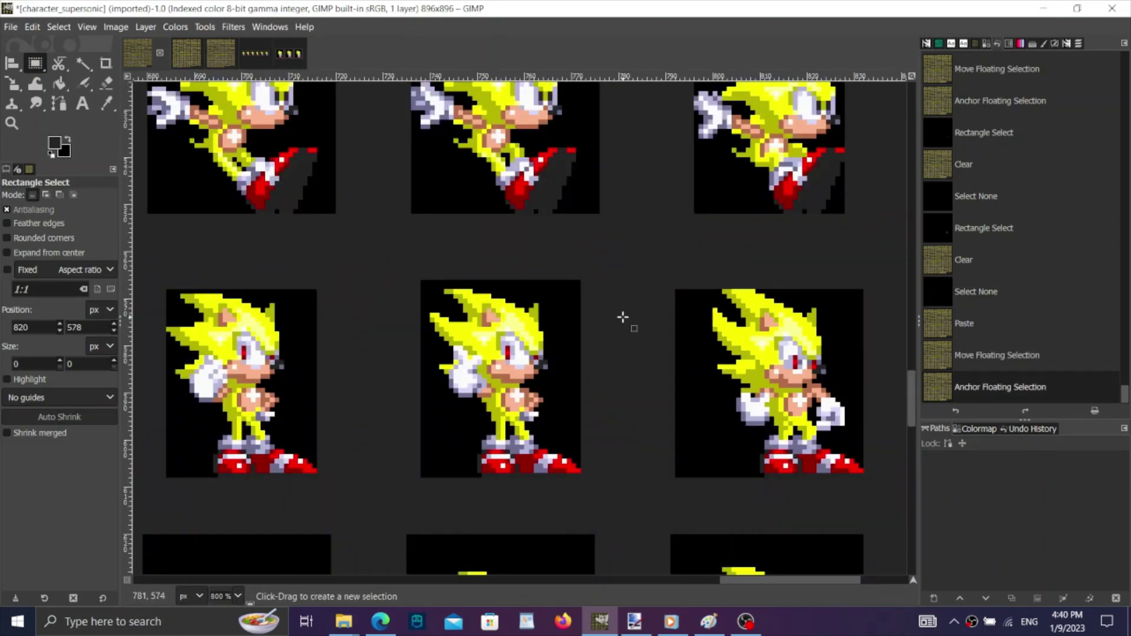
Copy a 3 × 6 px patch at 812, 578 beside the eye in the second image, and return to the first image.
{"action": "left_click", "coordinate": [192, 58]}
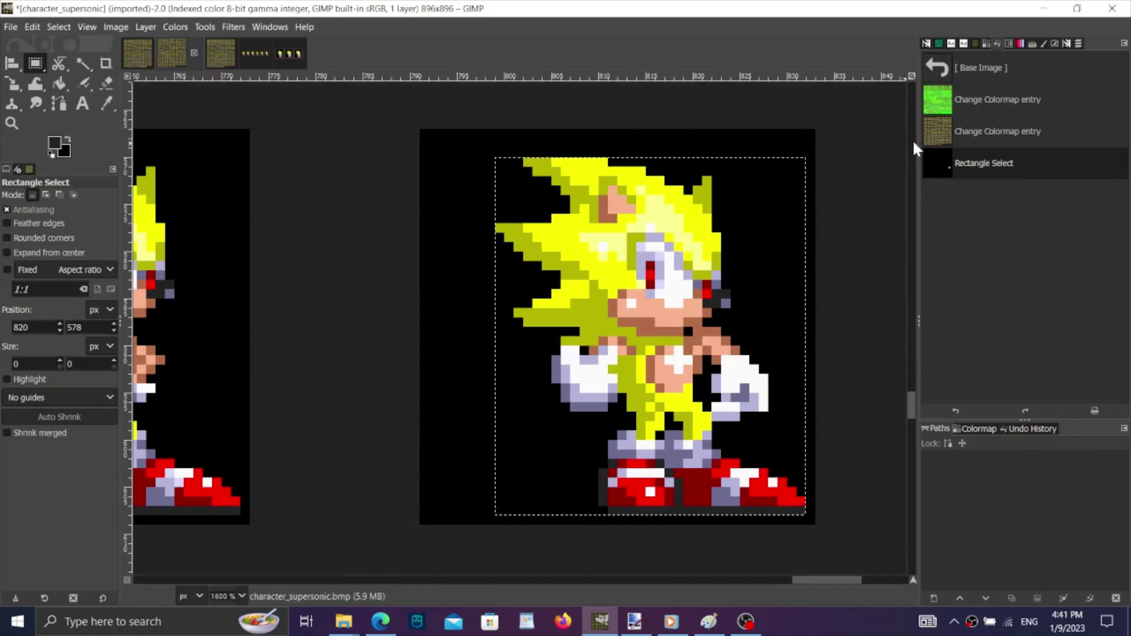
{"action": "left_click", "coordinate": [978, 132]}
{"action": "scroll", "coordinate": [634, 181], "scroll_direction": "up", "scroll_amount": 2}
{"action": "left_click_drag", "start_coordinate": [605, 287], "coordinate": [659, 405]}
{"action": "key", "text": "ctrl+c"}
{"action": "left_click", "coordinate": [143, 59]}
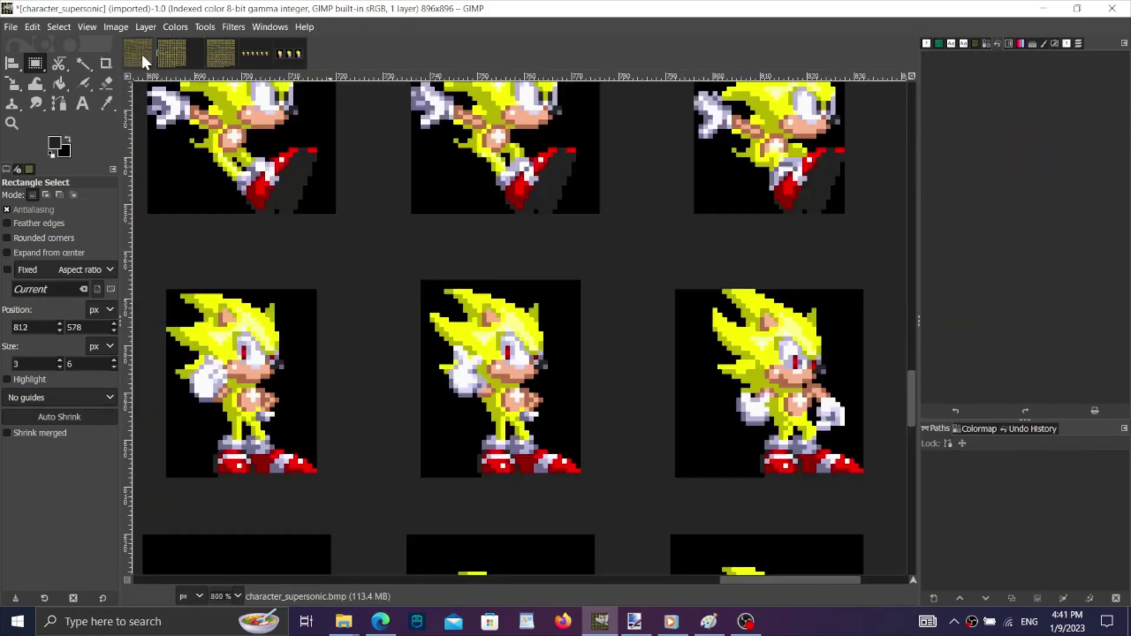
Paste the 3 × 6 px patch beside the third standing sprite's eye, align it with the face pixels, and anchor it.
{"action": "scroll", "coordinate": [613, 194], "scroll_direction": "up", "scroll_amount": 8}
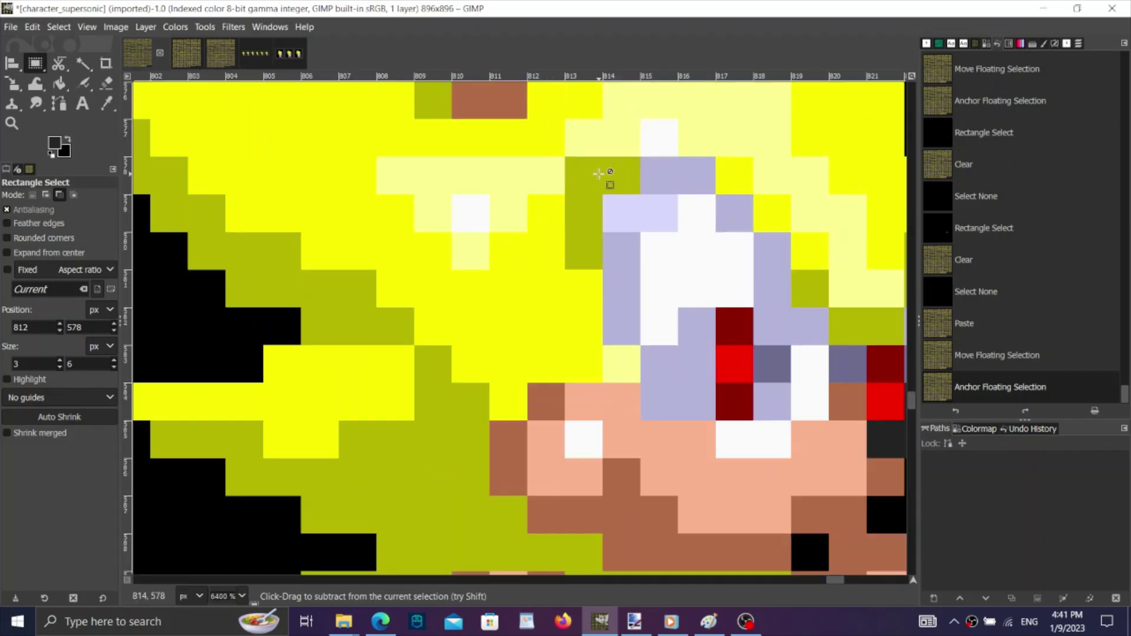
{"action": "key", "text": "ctrl+v"}
{"action": "left_click_drag", "start_coordinate": [610, 217], "coordinate": [686, 293]}
{"action": "left_click", "coordinate": [1052, 312]}
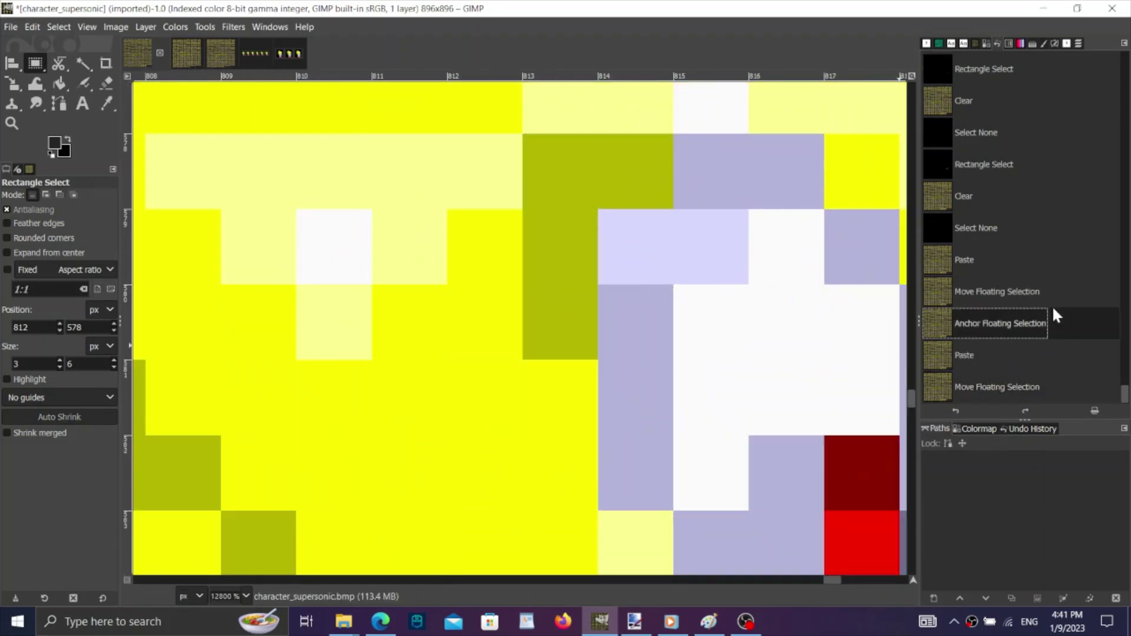
{"action": "left_click", "coordinate": [1007, 374]}
{"action": "left_click", "coordinate": [777, 248]}
{"action": "scroll", "coordinate": [654, 230], "scroll_direction": "down", "scroll_amount": 8}
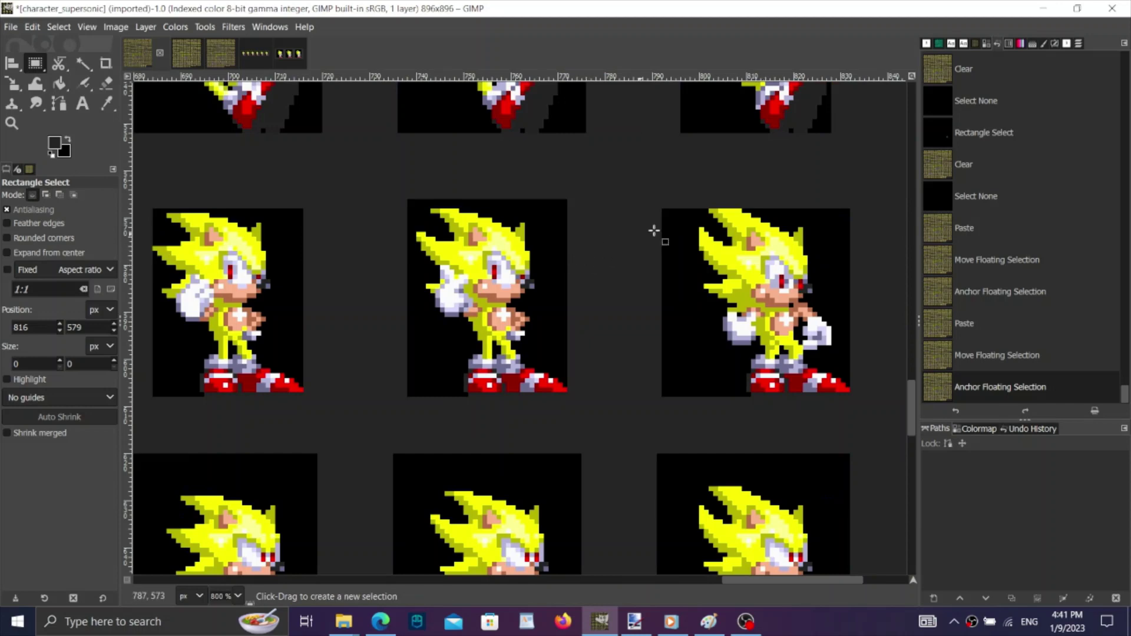
Extend the third standing sprite's black background upward by clearing a one-pixel row above its hair, and deselect.
{"action": "scroll", "coordinate": [834, 213], "scroll_direction": "up", "scroll_amount": 3}
{"action": "left_click_drag", "start_coordinate": [842, 232], "coordinate": [316, 235]}
{"action": "key", "text": "Delete"}
{"action": "left_click", "coordinate": [592, 364]}
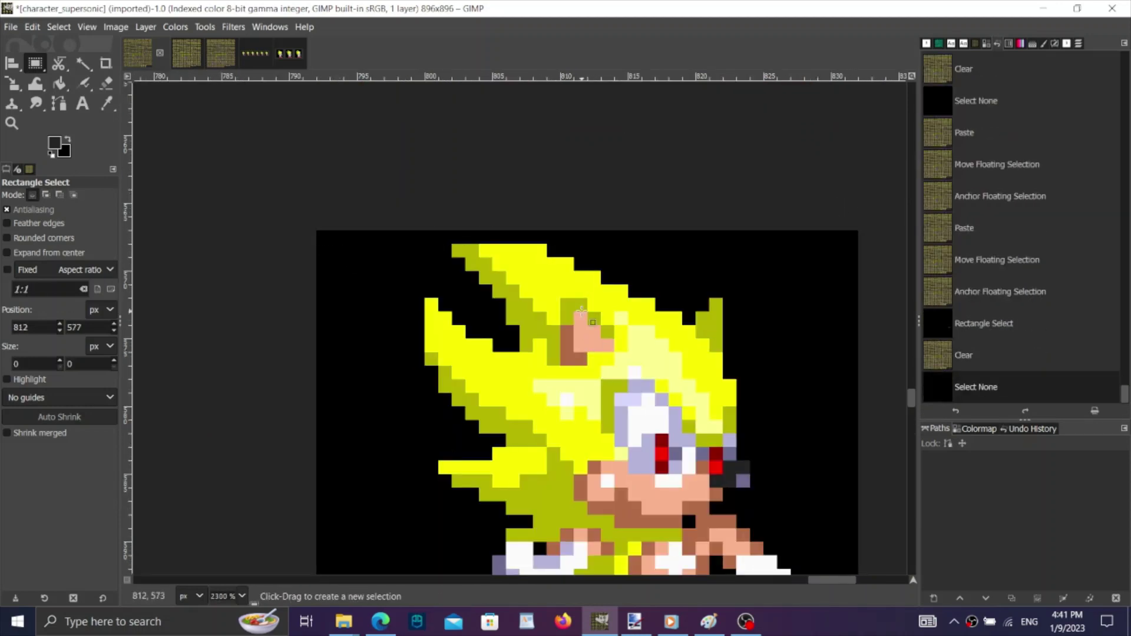
Copy the complete fourth standing sprite as a 29 × 39 px selection at 855, 569 in the second image, and return to the first image.
{"action": "scroll", "coordinate": [563, 309], "scroll_direction": "down", "scroll_amount": 5}
{"action": "scroll", "coordinate": [563, 310], "scroll_direction": "left", "scroll_amount": 4}
{"action": "scroll", "coordinate": [563, 310], "scroll_direction": "right", "scroll_amount": 1}
{"action": "scroll", "coordinate": [655, 343], "scroll_direction": "up", "scroll_amount": 1}
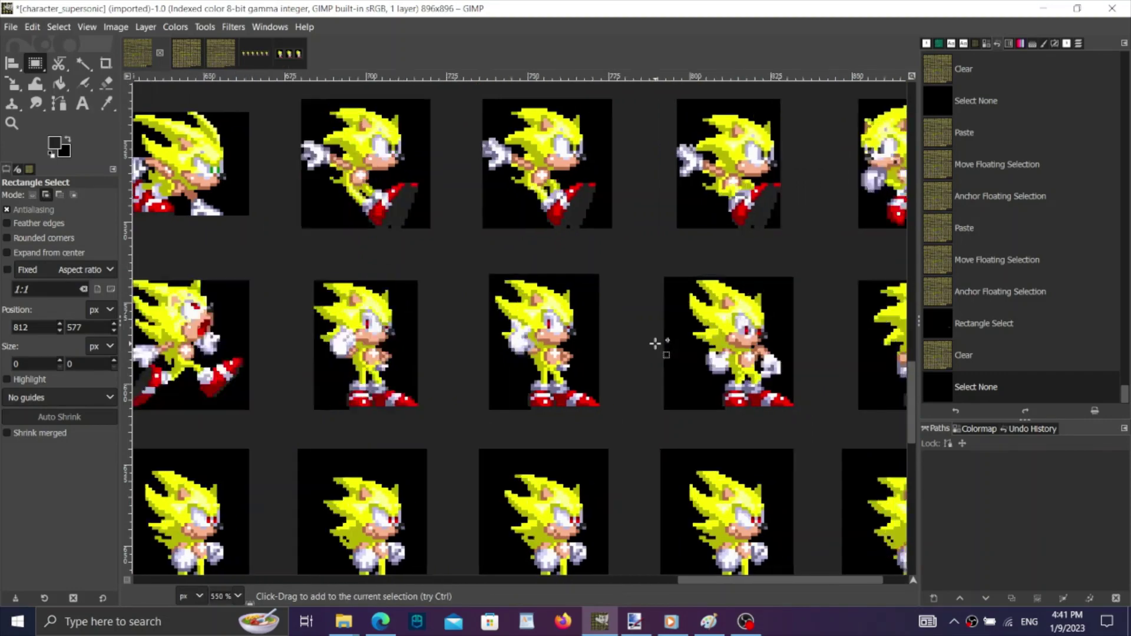
{"action": "scroll", "coordinate": [655, 343], "scroll_direction": "right", "scroll_amount": 3}
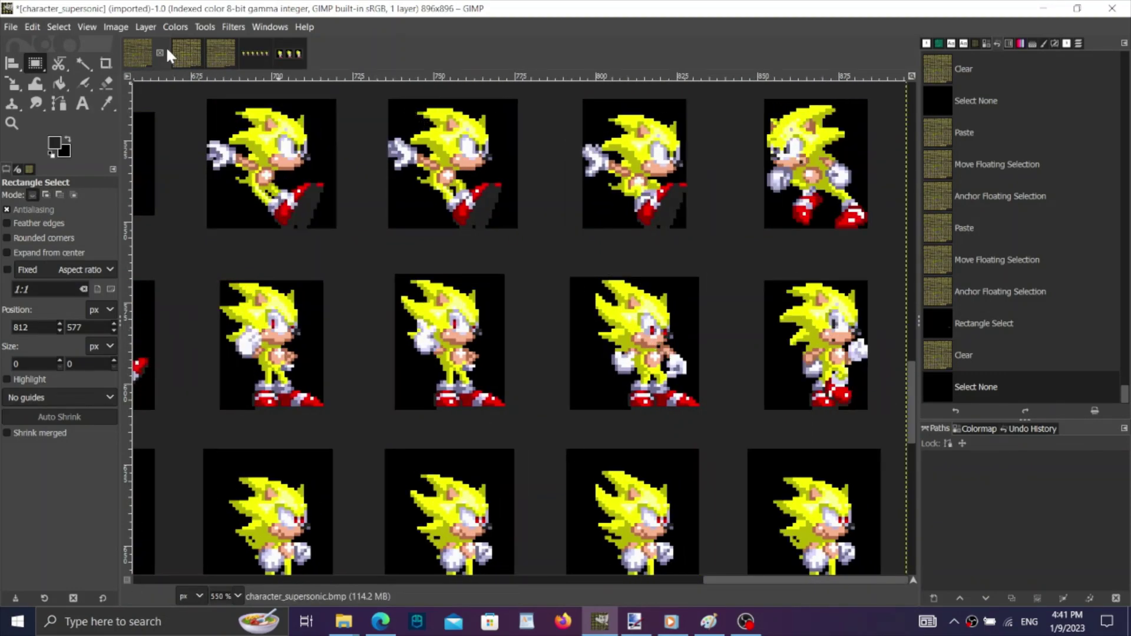
{"action": "left_click", "coordinate": [181, 55]}
{"action": "scroll", "coordinate": [495, 265], "scroll_direction": "down", "scroll_amount": 5}
{"action": "left_click", "coordinate": [1006, 134]}
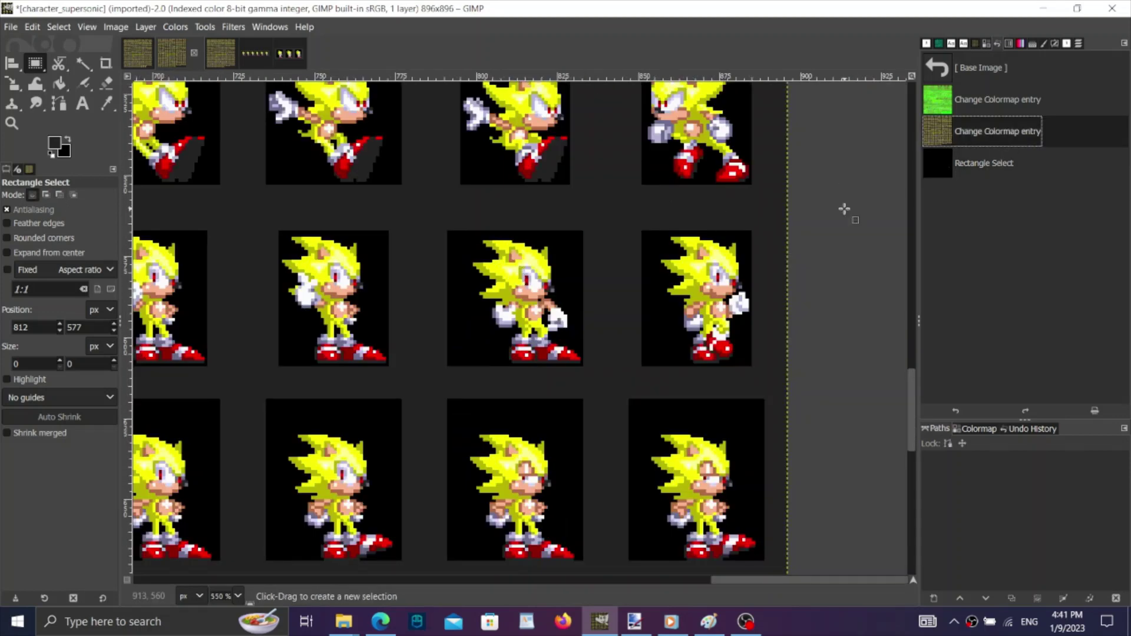
{"action": "scroll", "coordinate": [768, 272], "scroll_direction": "up", "scroll_amount": 3}
{"action": "left_click_drag", "start_coordinate": [443, 170], "coordinate": [720, 537]}
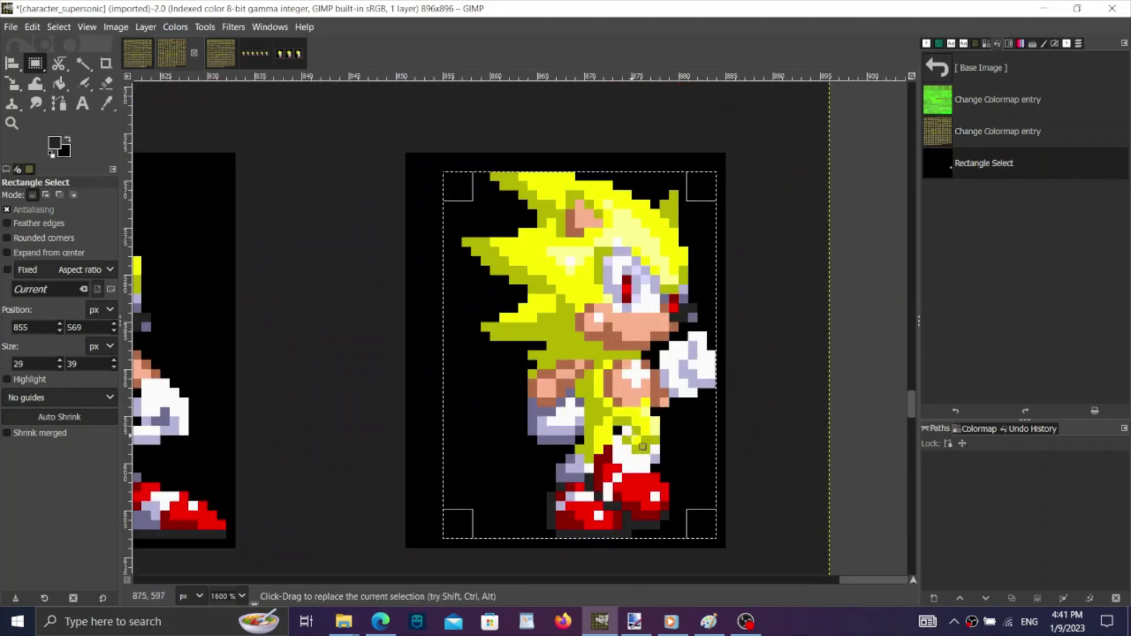
{"action": "key", "text": "ctrl+c"}
{"action": "left_click", "coordinate": [140, 56]}
Paste the copied sprite over the fourth standing sprite, compare it with the original, and anchor it.
{"action": "scroll", "coordinate": [472, 322], "scroll_direction": "up", "scroll_amount": 4}
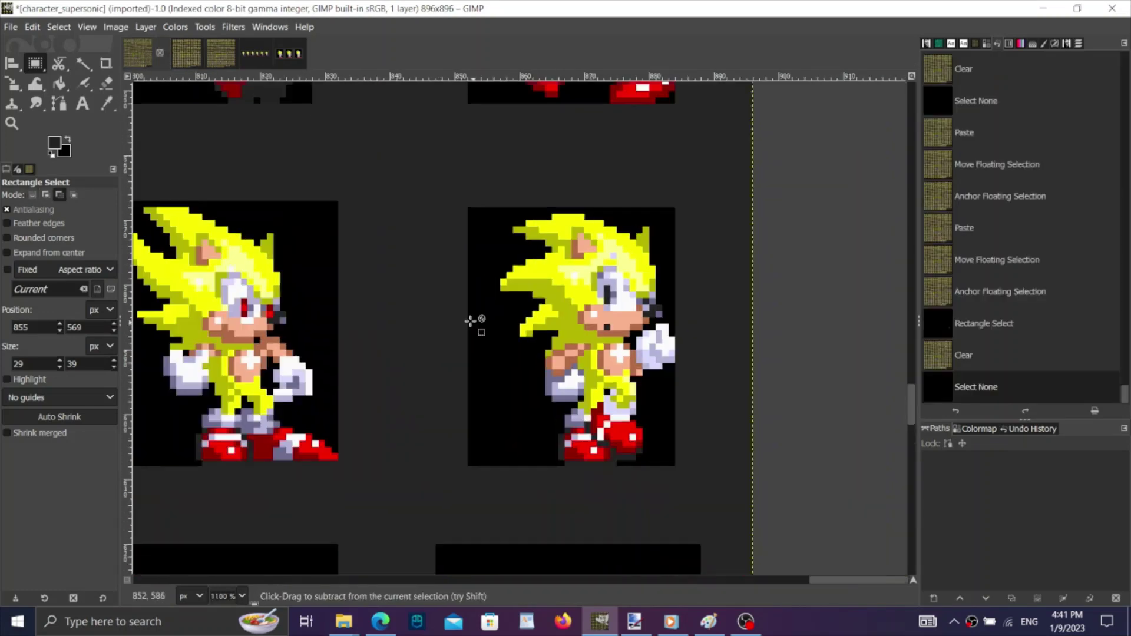
{"action": "key", "text": "ctrl+v"}
{"action": "left_click", "coordinate": [984, 350]}
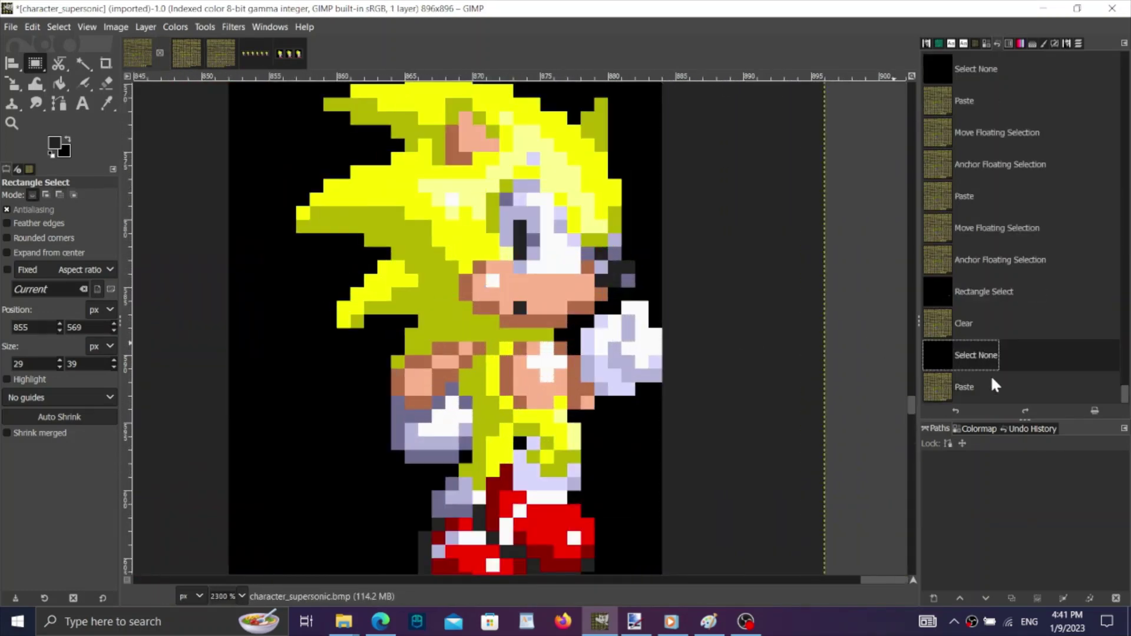
{"action": "left_click", "coordinate": [989, 379]}
{"action": "left_click", "coordinate": [986, 354]}
{"action": "left_click", "coordinate": [985, 377]}
{"action": "left_click", "coordinate": [762, 283]}
{"action": "scroll", "coordinate": [762, 282], "scroll_direction": "down", "scroll_amount": 3}
{"action": "scroll", "coordinate": [729, 290], "scroll_direction": "up", "scroll_amount": 1}
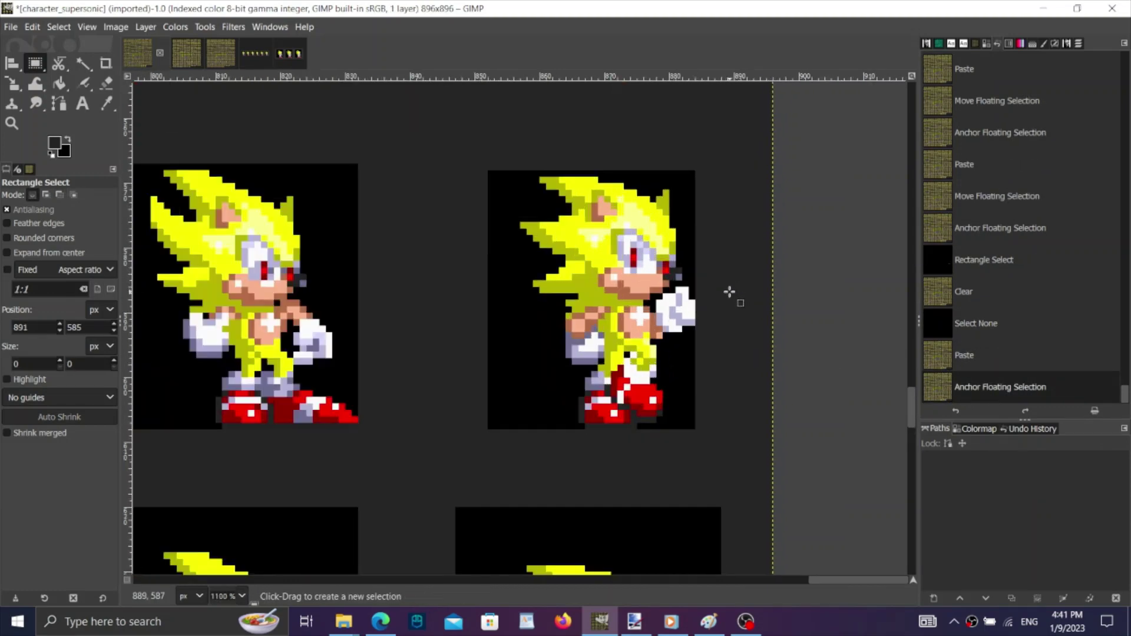
Copy a 5 × 4 px patch of the fourth standing sprite's eye at 872, 579 in the third image.
{"action": "left_click", "coordinate": [186, 53]}
{"action": "left_click", "coordinate": [221, 53]}
{"action": "scroll", "coordinate": [472, 265], "scroll_direction": "down", "scroll_amount": 4}
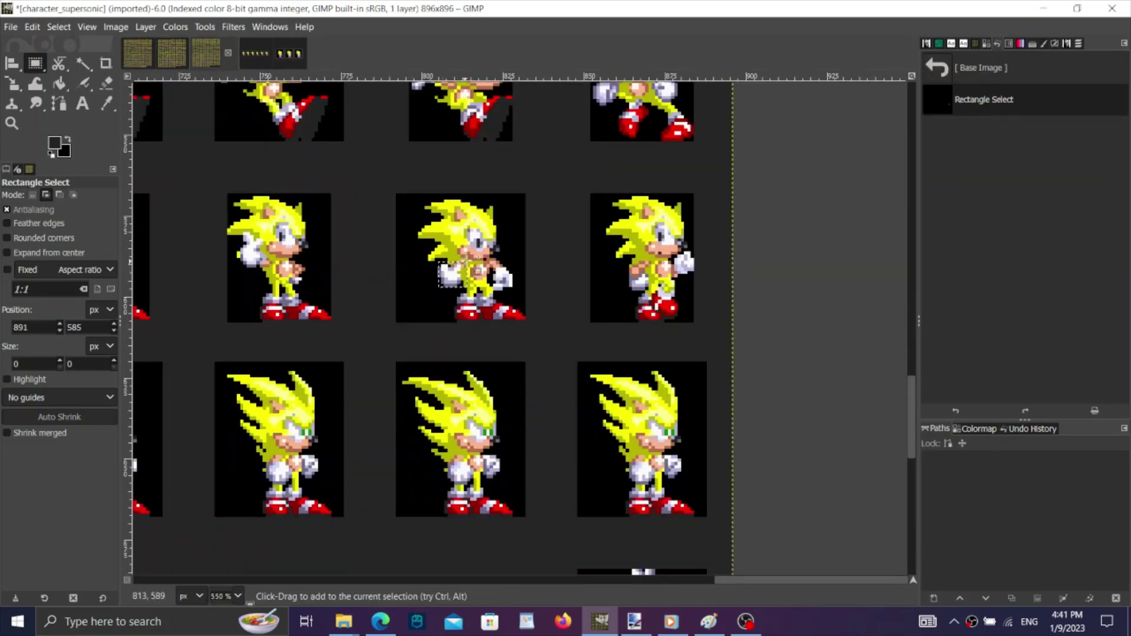
{"action": "left_click", "coordinate": [978, 70]}
{"action": "scroll", "coordinate": [686, 207], "scroll_direction": "up", "scroll_amount": 6}
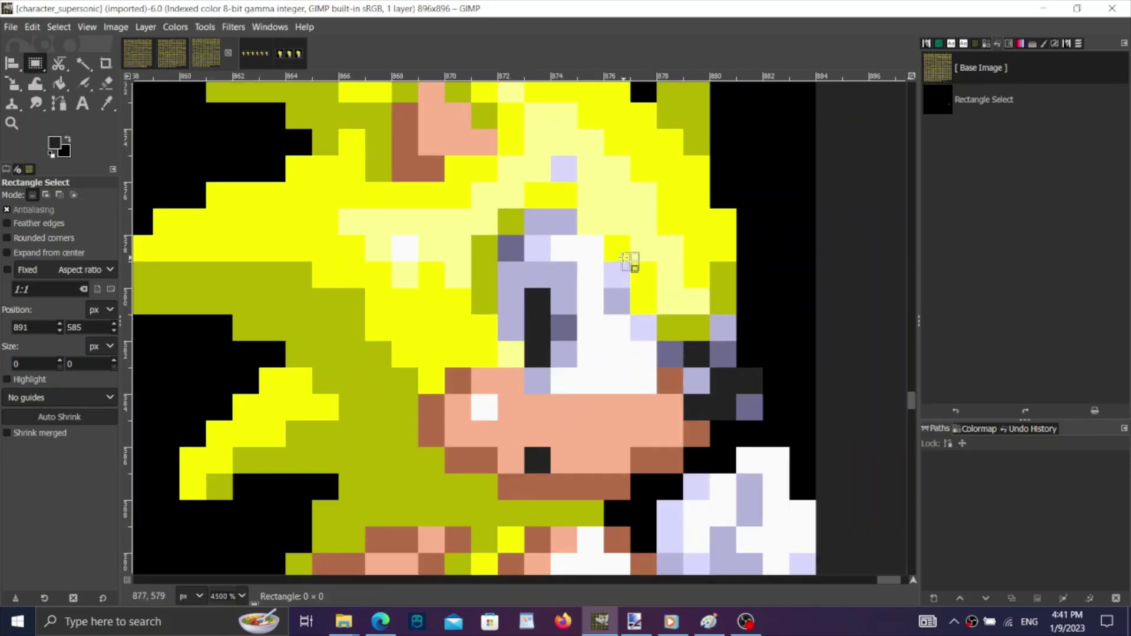
{"action": "left_click_drag", "start_coordinate": [495, 362], "coordinate": [498, 365]}
{"action": "key", "text": "ctrl+c"}
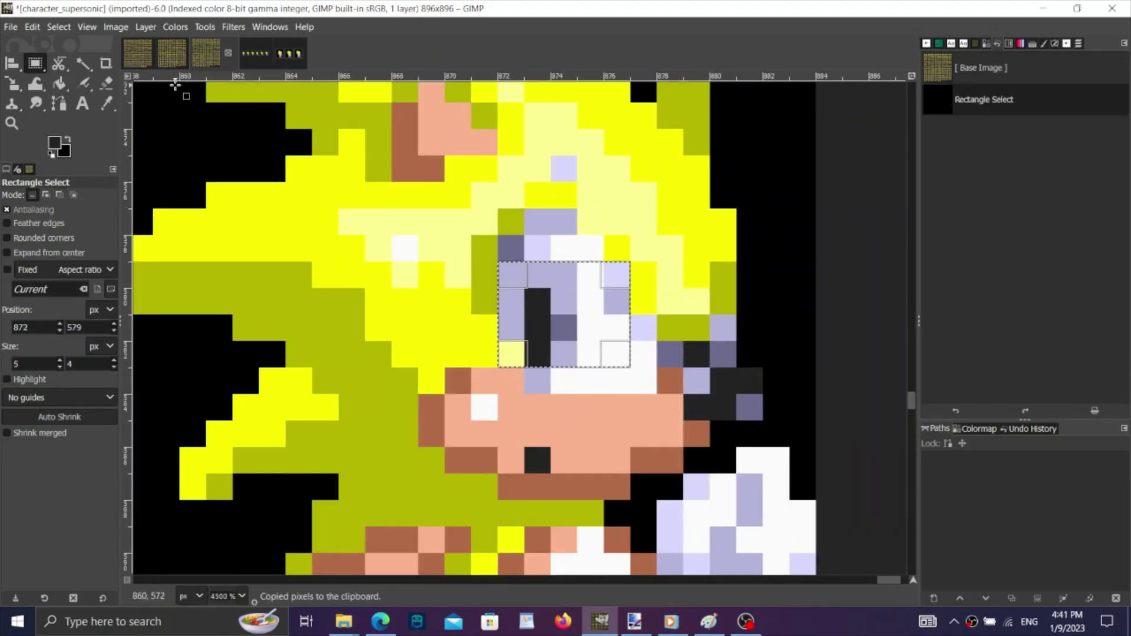
Paste the copied 5 × 4 px eye patch over the fourth standing sprite's eye in the first image and anchor it.
{"action": "left_click", "coordinate": [148, 57]}
{"action": "scroll", "coordinate": [654, 254], "scroll_direction": "up", "scroll_amount": 8}
{"action": "key", "text": "ctrl+v"}
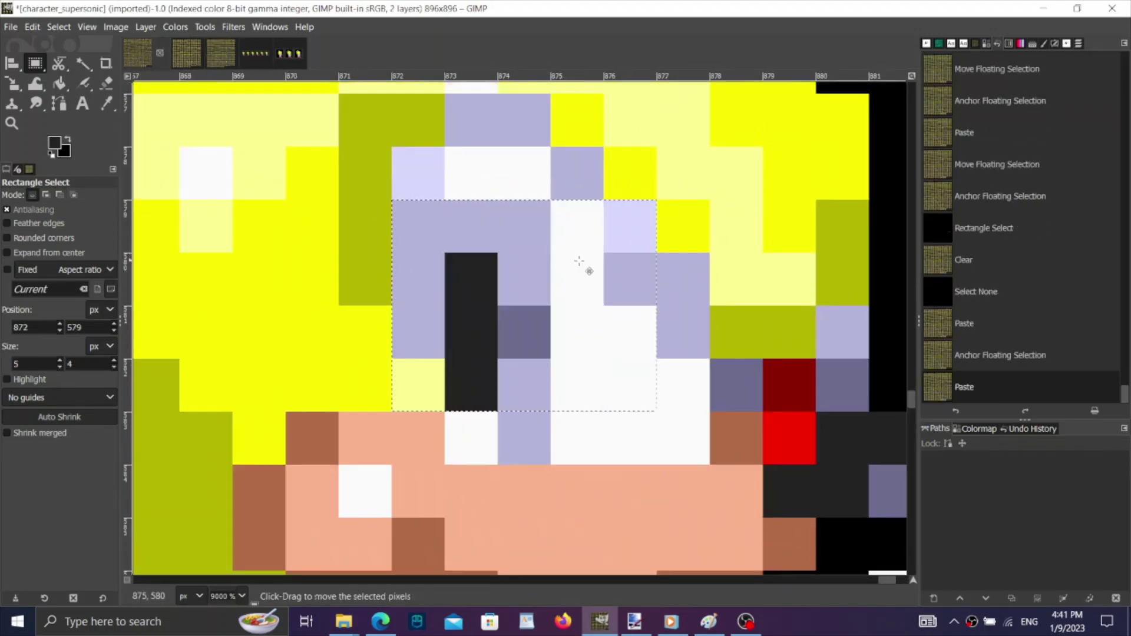
{"action": "left_click", "coordinate": [763, 255]}
Copy the third standing sprite's 1 × 3 px red pupil at 817, 582 and drop the selection.
{"action": "scroll", "coordinate": [619, 204], "scroll_direction": "down", "scroll_amount": 6}
{"action": "scroll", "coordinate": [200, 211], "scroll_direction": "up", "scroll_amount": 2}
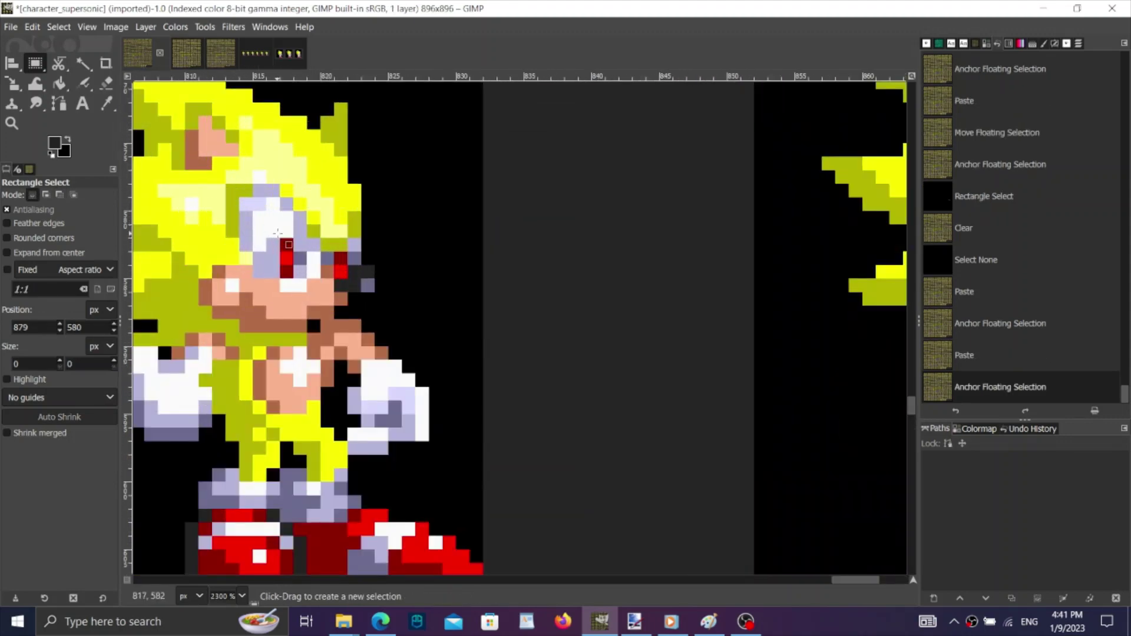
{"action": "left_click_drag", "start_coordinate": [283, 281], "coordinate": [284, 282]}
{"action": "key", "text": "ctrl+c"}
{"action": "left_click", "coordinate": [942, 352]}
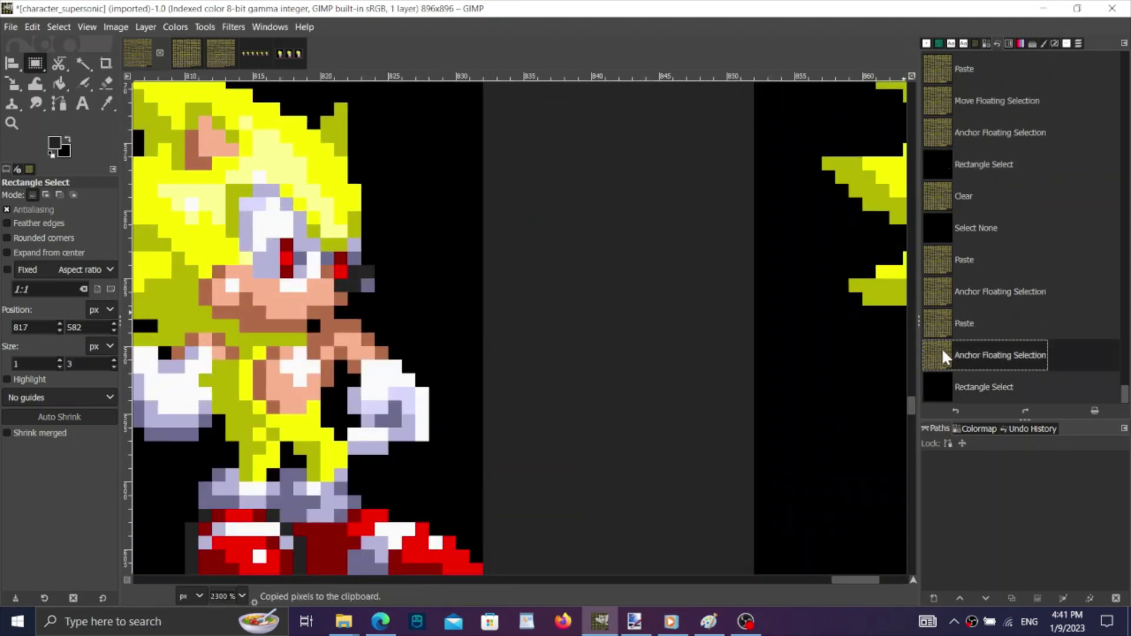
Paste the red pupil over the fourth standing sprite's black pupil at 873, 580 and anchor it.
{"action": "scroll", "coordinate": [629, 206], "scroll_direction": "right", "scroll_amount": 6}
{"action": "scroll", "coordinate": [628, 206], "scroll_direction": "up", "scroll_amount": 3}
{"action": "scroll", "coordinate": [643, 291], "scroll_direction": "up", "scroll_amount": 3}
{"action": "key", "text": "ctrl+v"}
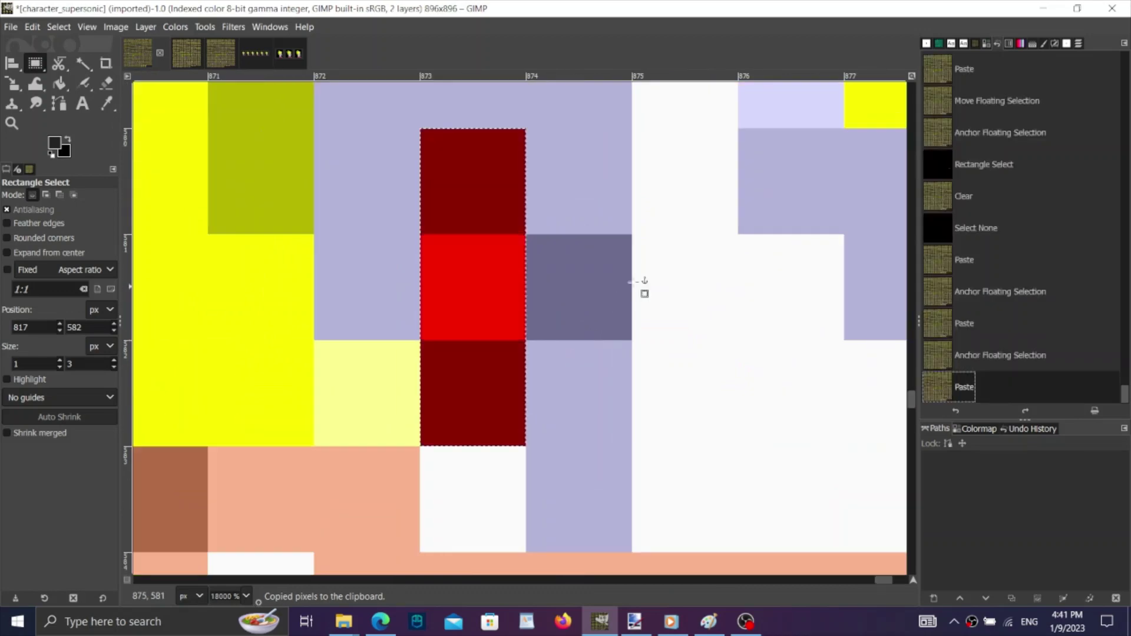
{"action": "left_click", "coordinate": [644, 290]}
Copy the fourth standing sprite's raised hand as a 7 × 8 px patch at 877, 586 in the third image, and return to the first image.
{"action": "scroll", "coordinate": [576, 253], "scroll_direction": "down", "scroll_amount": 7}
{"action": "left_click", "coordinate": [187, 52]}
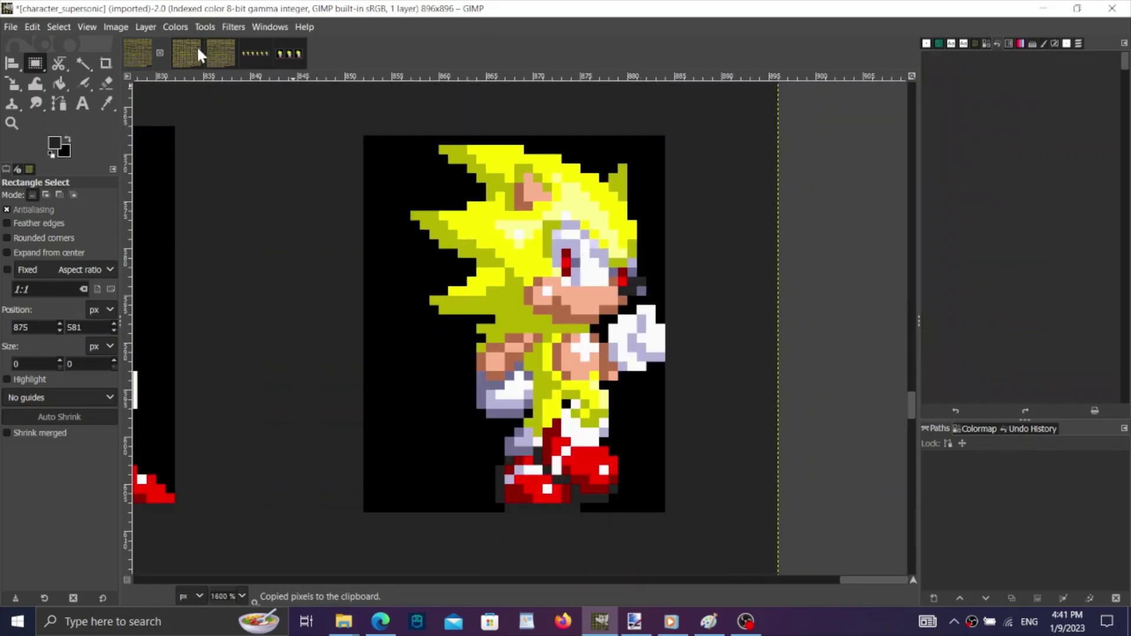
{"action": "left_click", "coordinate": [1012, 137]}
{"action": "left_click", "coordinate": [221, 53]}
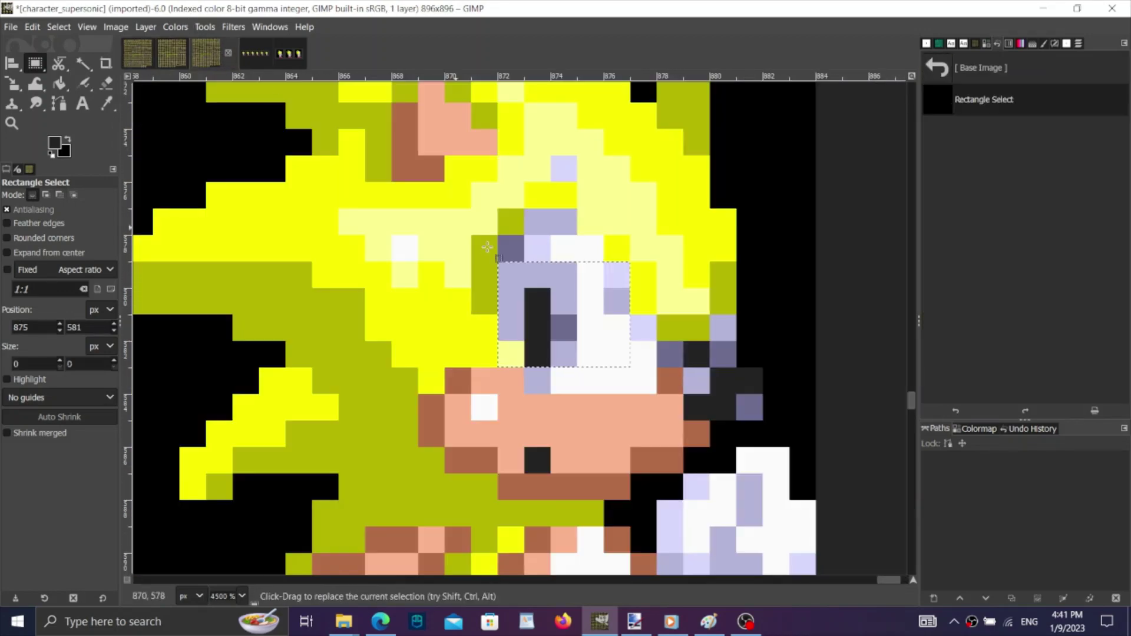
{"action": "scroll", "coordinate": [636, 447], "scroll_direction": "down", "scroll_amount": 3}
{"action": "scroll", "coordinate": [637, 447], "scroll_direction": "up", "scroll_amount": 3}
{"action": "left_click", "coordinate": [942, 68]}
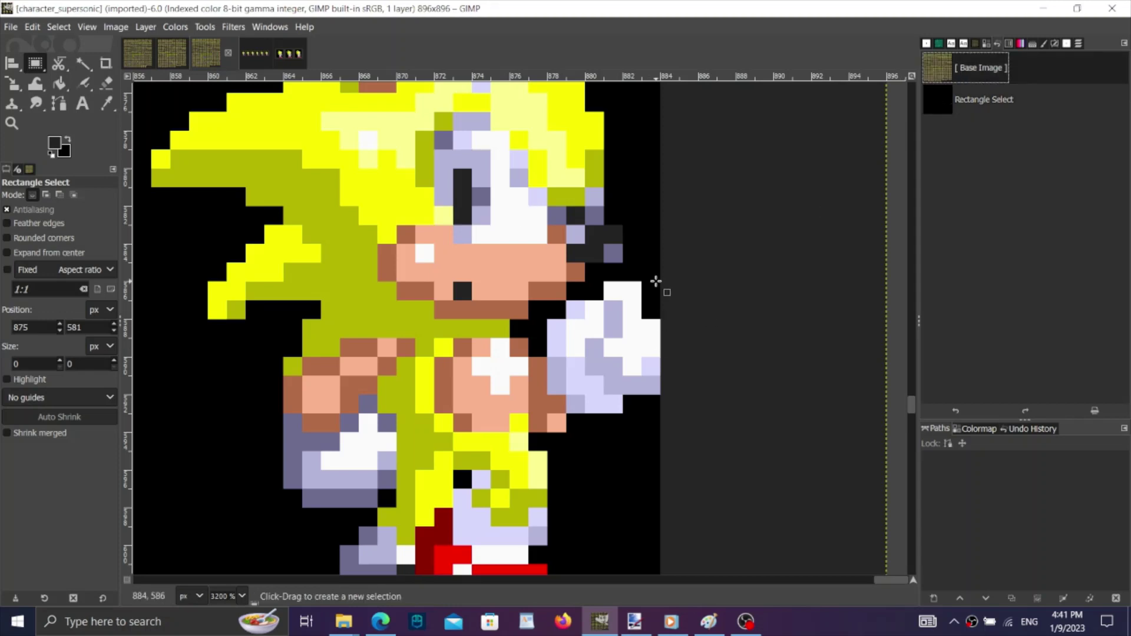
{"action": "left_click_drag", "start_coordinate": [655, 281], "coordinate": [529, 435]}
{"action": "key", "text": "ctrl+c"}
{"action": "left_click", "coordinate": [144, 54]}
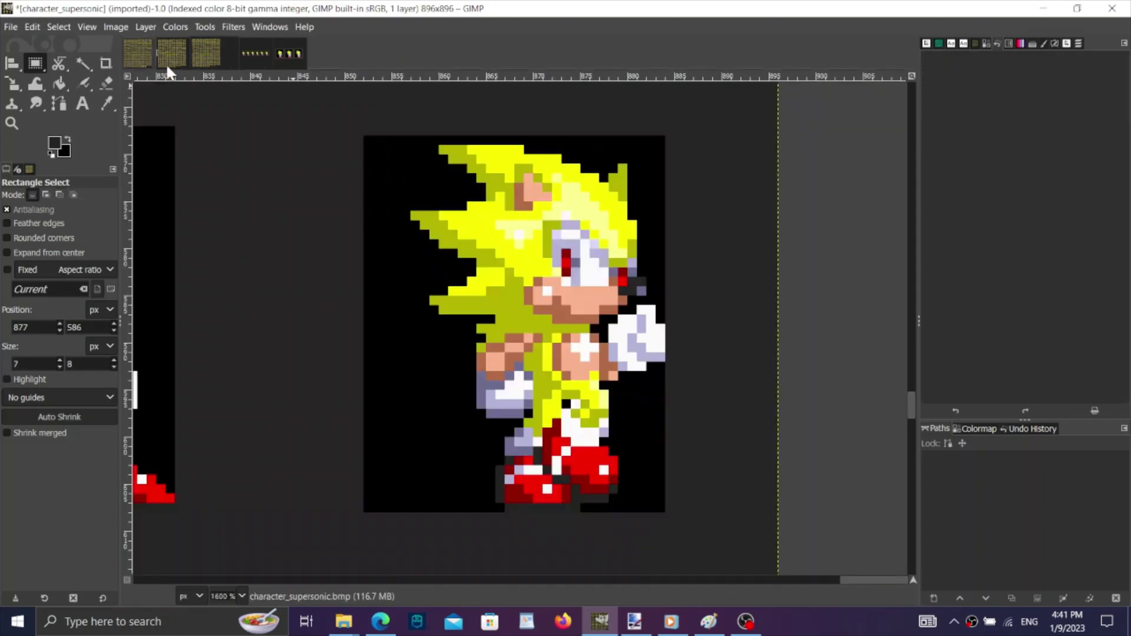
Paste the hand patch, align it over the fourth standing sprite's raised hand, and anchor it.
{"action": "scroll", "coordinate": [712, 333], "scroll_direction": "up", "scroll_amount": 4}
{"action": "key", "text": "ctrl+v"}
{"action": "left_click_drag", "start_coordinate": [560, 361], "coordinate": [595, 390]}
{"action": "scroll", "coordinate": [577, 362], "scroll_direction": "down", "scroll_amount": 2}
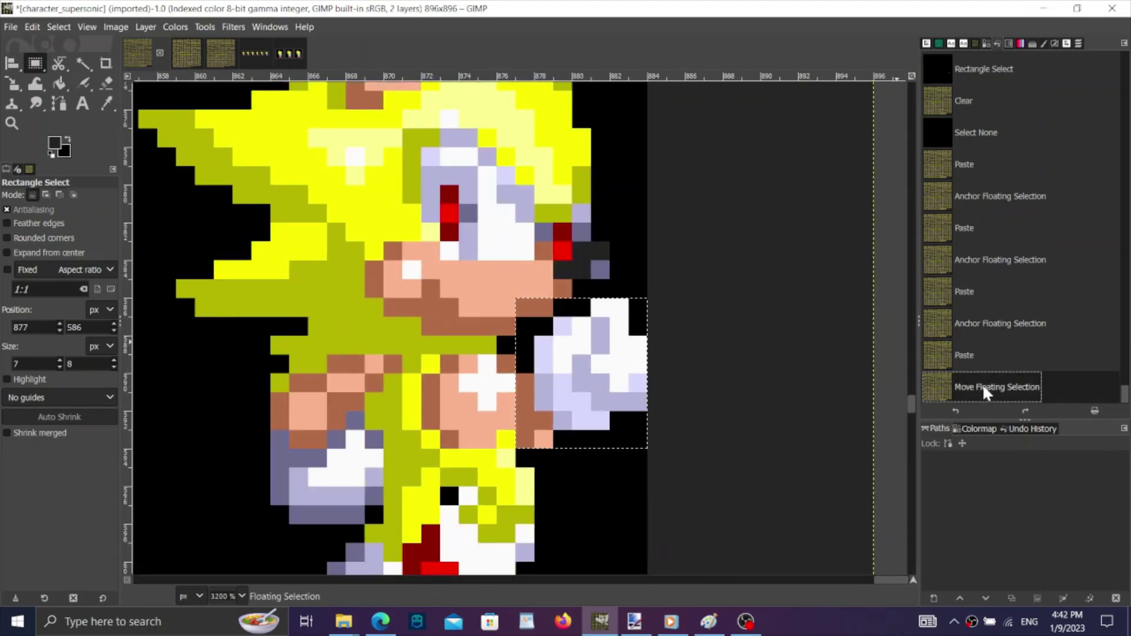
{"action": "left_click", "coordinate": [813, 268]}
Copy the fourth standing sprite's legs and lower body as a 17 × 15 px selection at 862, 593 in the third image.
{"action": "scroll", "coordinate": [813, 268], "scroll_direction": "down", "scroll_amount": 4}
{"action": "left_click", "coordinate": [223, 56]}
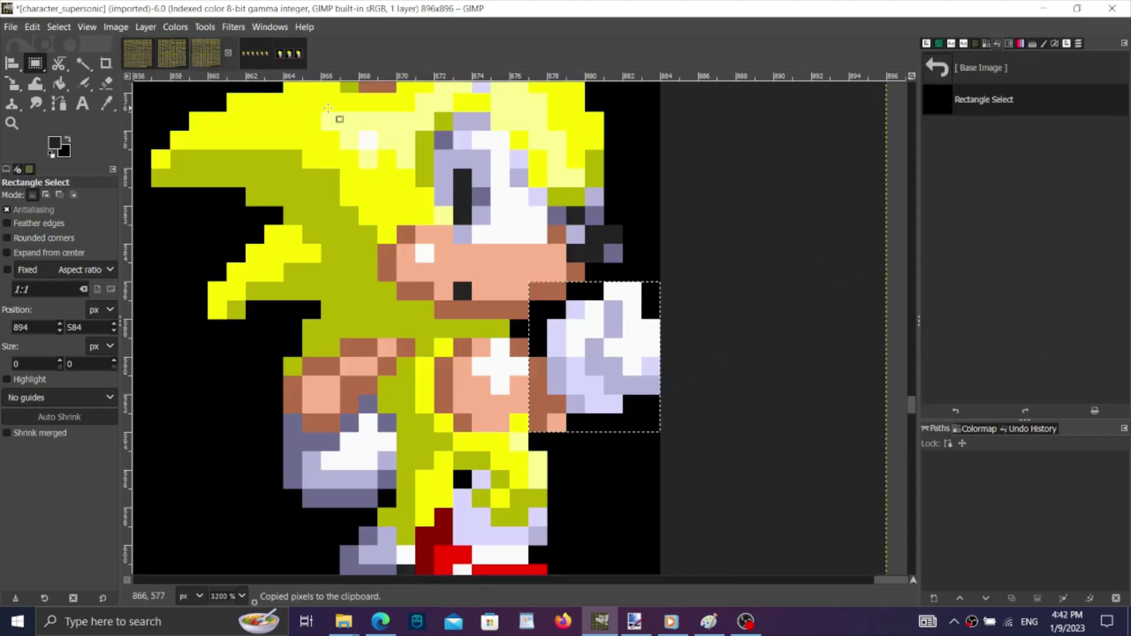
{"action": "scroll", "coordinate": [707, 205], "scroll_direction": "down", "scroll_amount": 5}
{"action": "scroll", "coordinate": [706, 205], "scroll_direction": "up", "scroll_amount": 2}
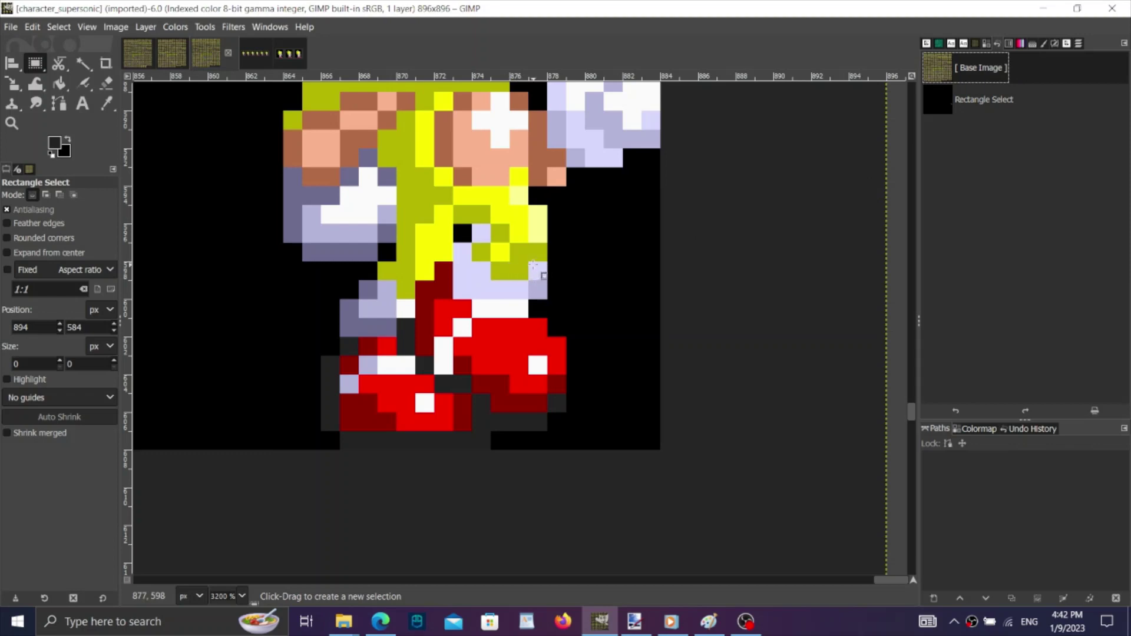
{"action": "left_click_drag", "start_coordinate": [549, 235], "coordinate": [247, 444]}
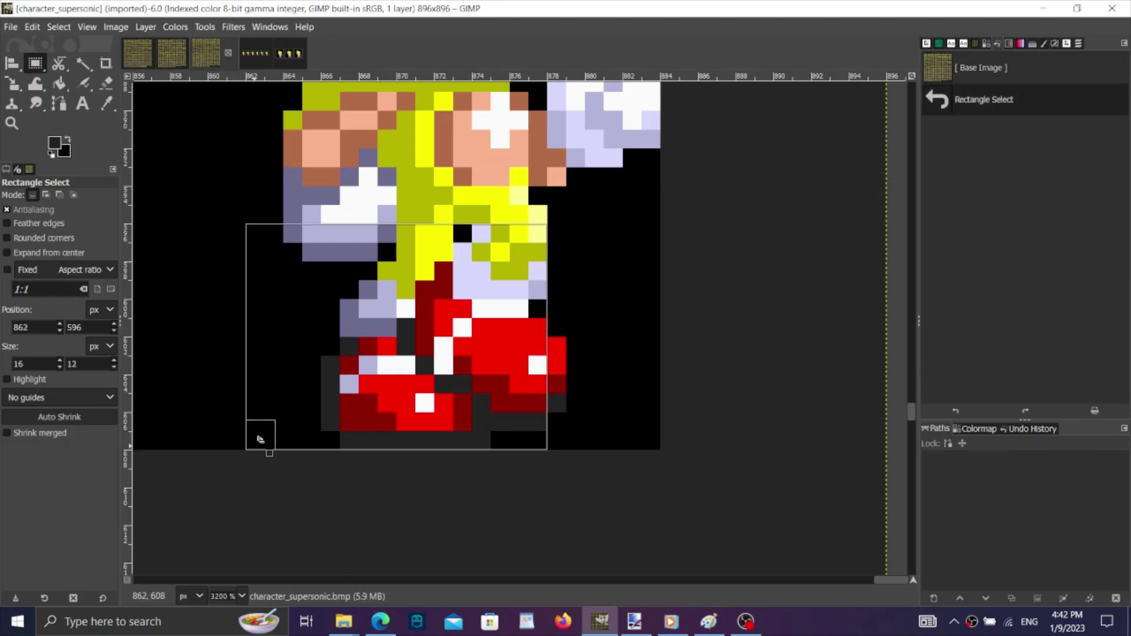
{"action": "left_click_drag", "start_coordinate": [559, 361], "coordinate": [567, 362]}
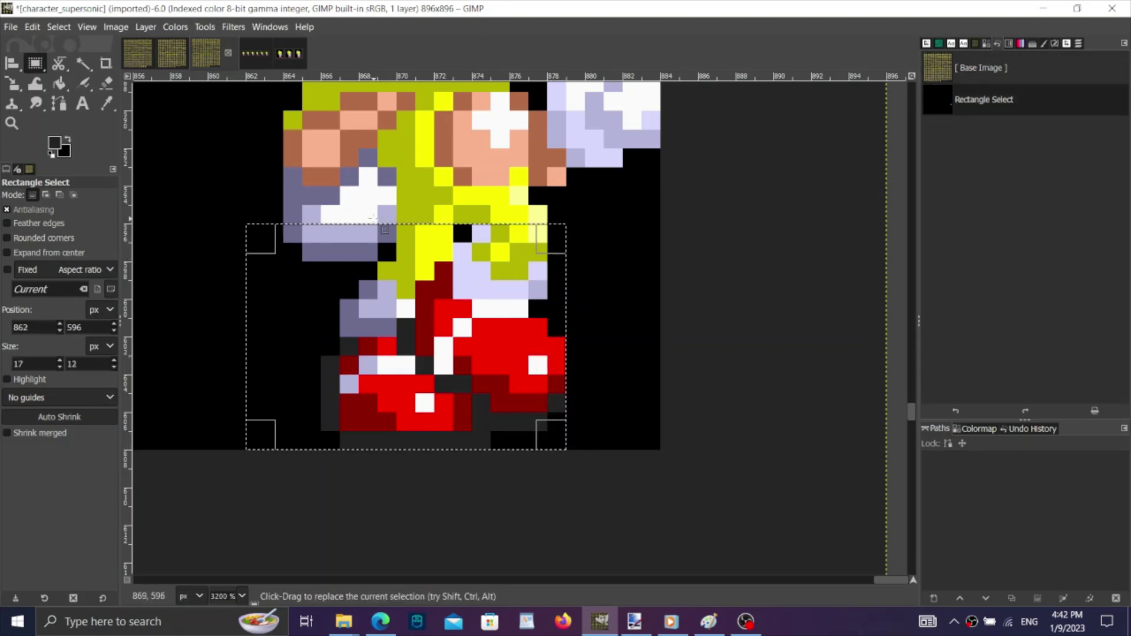
{"action": "left_click_drag", "start_coordinate": [374, 231], "coordinate": [377, 172]}
{"action": "key", "text": "ctrl+c"}
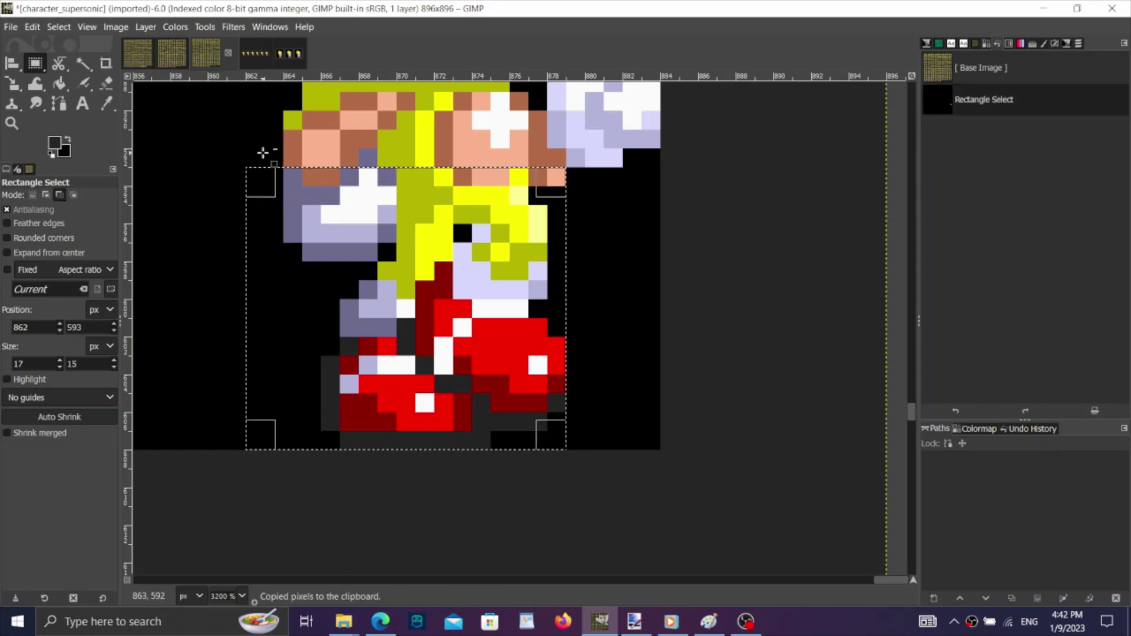
Paste the lower body patch into the first image, align it over the fourth standing sprite's legs, and anchor it.
{"action": "left_click", "coordinate": [139, 57]}
{"action": "key", "text": "ctrl+v"}
{"action": "left_click_drag", "start_coordinate": [490, 252], "coordinate": [396, 252]}
{"action": "left_click", "coordinate": [696, 285]}
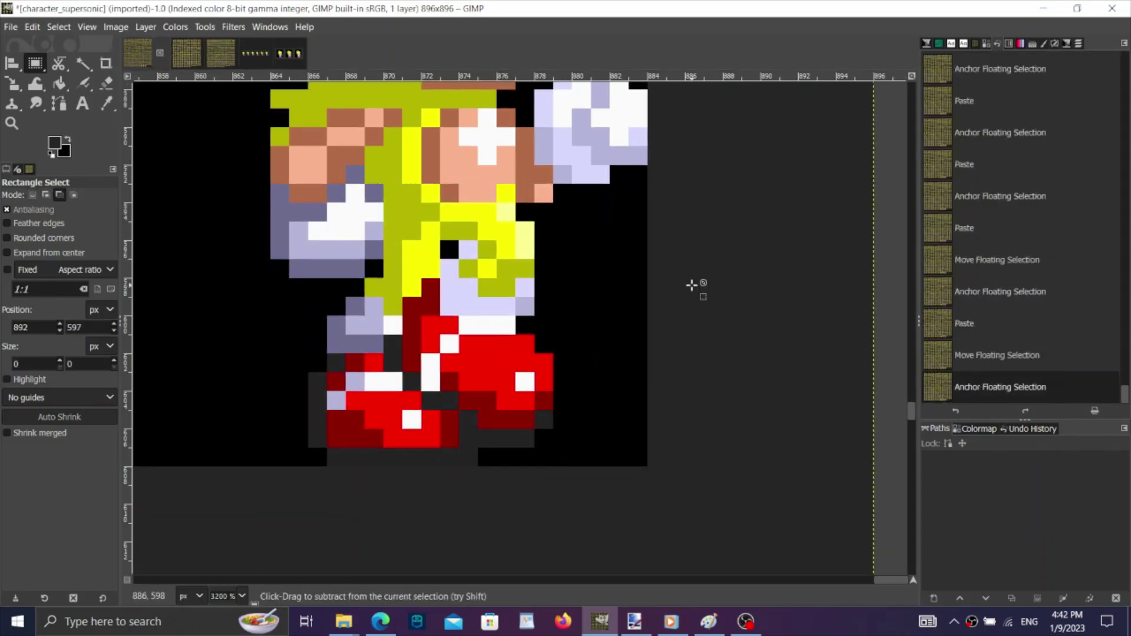
Copy the white pixel at 645, 576 in the red-mouthed running sprite's eye, paste it over the lavender pixel above the eye, and anchor it.
{"action": "scroll", "coordinate": [656, 335], "scroll_direction": "down", "scroll_amount": 3}
{"action": "scroll", "coordinate": [656, 336], "scroll_direction": "left", "scroll_amount": 3}
{"action": "scroll", "coordinate": [648, 334], "scroll_direction": "up", "scroll_amount": 2}
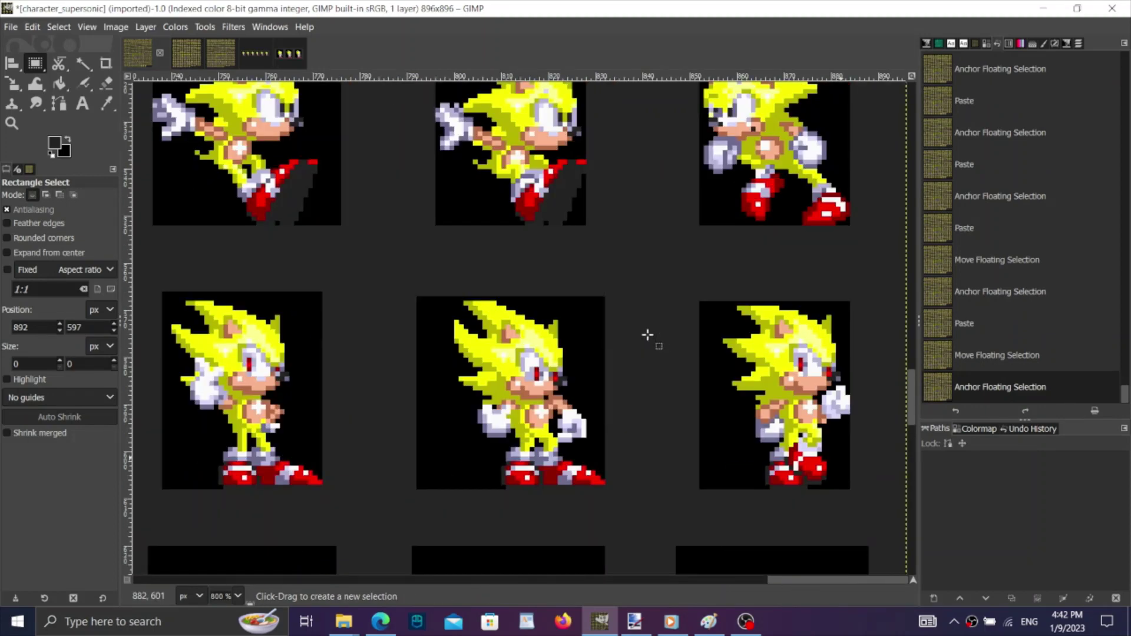
{"action": "scroll", "coordinate": [647, 335], "scroll_direction": "down", "scroll_amount": 2}
{"action": "scroll", "coordinate": [647, 335], "scroll_direction": "left", "scroll_amount": 5}
{"action": "scroll", "coordinate": [651, 338], "scroll_direction": "up", "scroll_amount": 2}
{"action": "scroll", "coordinate": [650, 339], "scroll_direction": "left", "scroll_amount": 2}
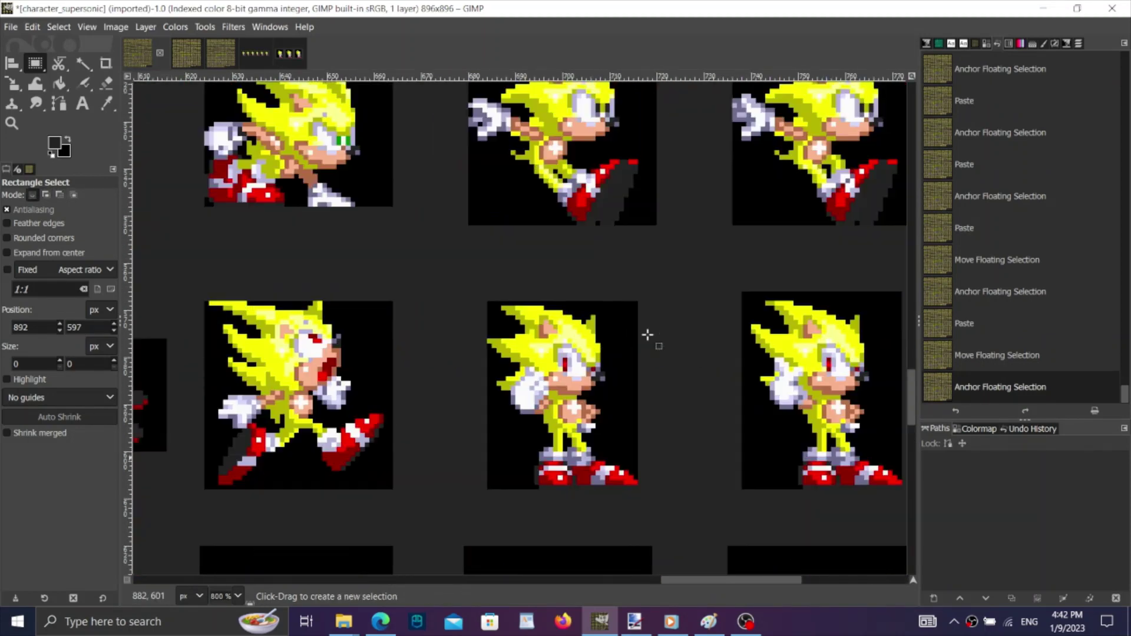
{"action": "scroll", "coordinate": [648, 336], "scroll_direction": "down", "scroll_amount": 1}
{"action": "scroll", "coordinate": [365, 350], "scroll_direction": "up", "scroll_amount": 5}
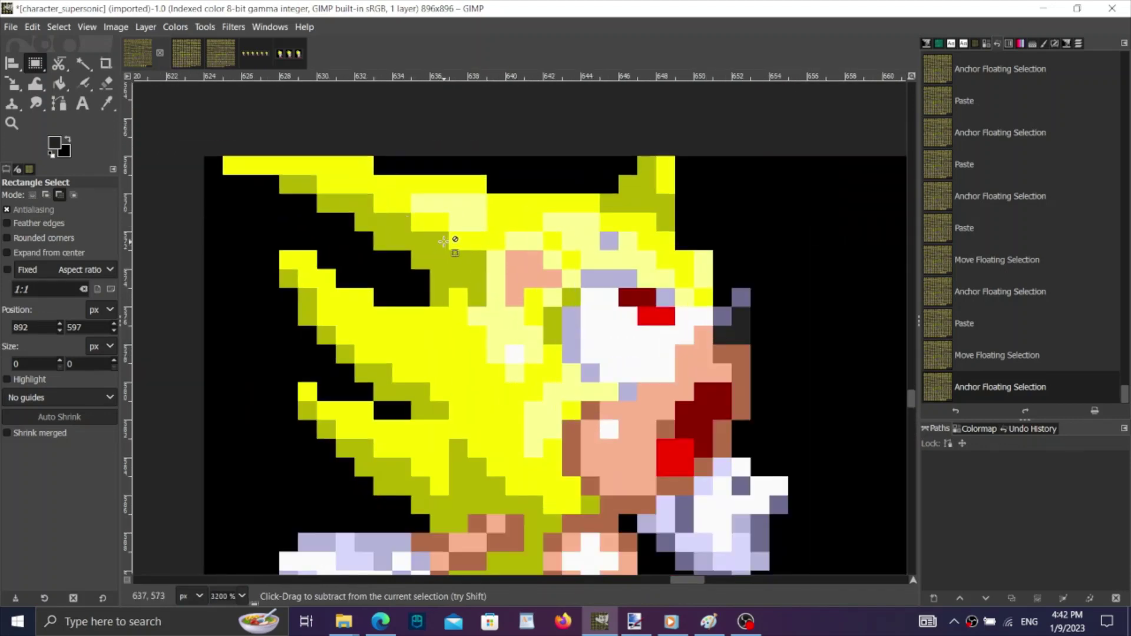
{"action": "left_click_drag", "start_coordinate": [459, 220], "coordinate": [449, 230]}
{"action": "left_click", "coordinate": [984, 351]}
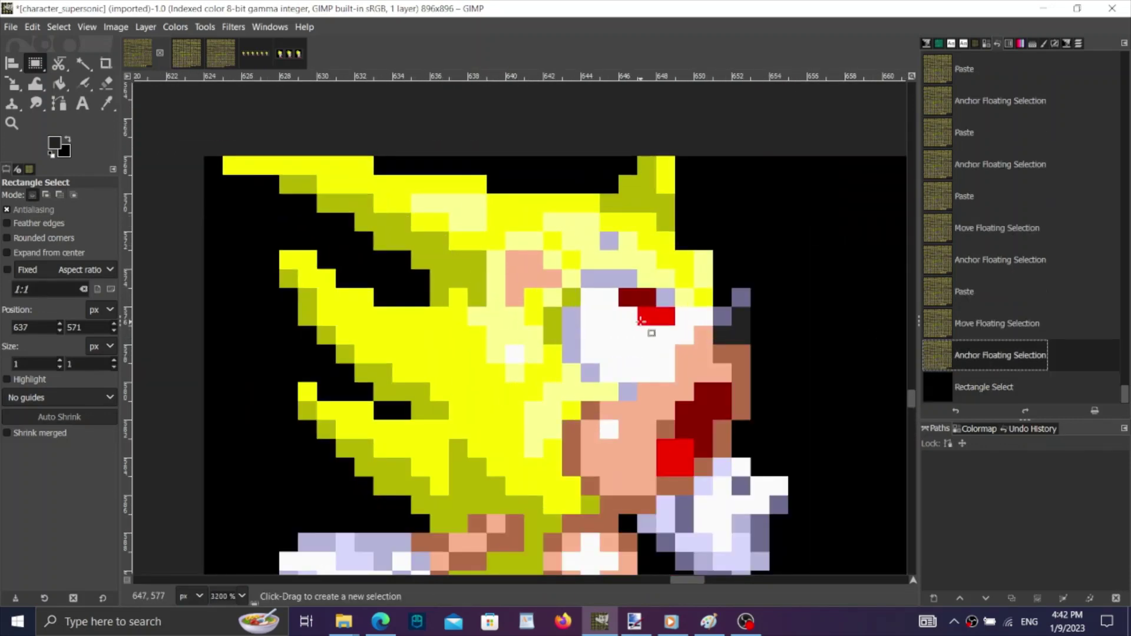
{"action": "left_click_drag", "start_coordinate": [617, 308], "coordinate": [601, 324]}
{"action": "key", "text": "ctrl+c"}
{"action": "key", "text": "ctrl+v"}
{"action": "left_click_drag", "start_coordinate": [614, 254], "coordinate": [615, 240]}
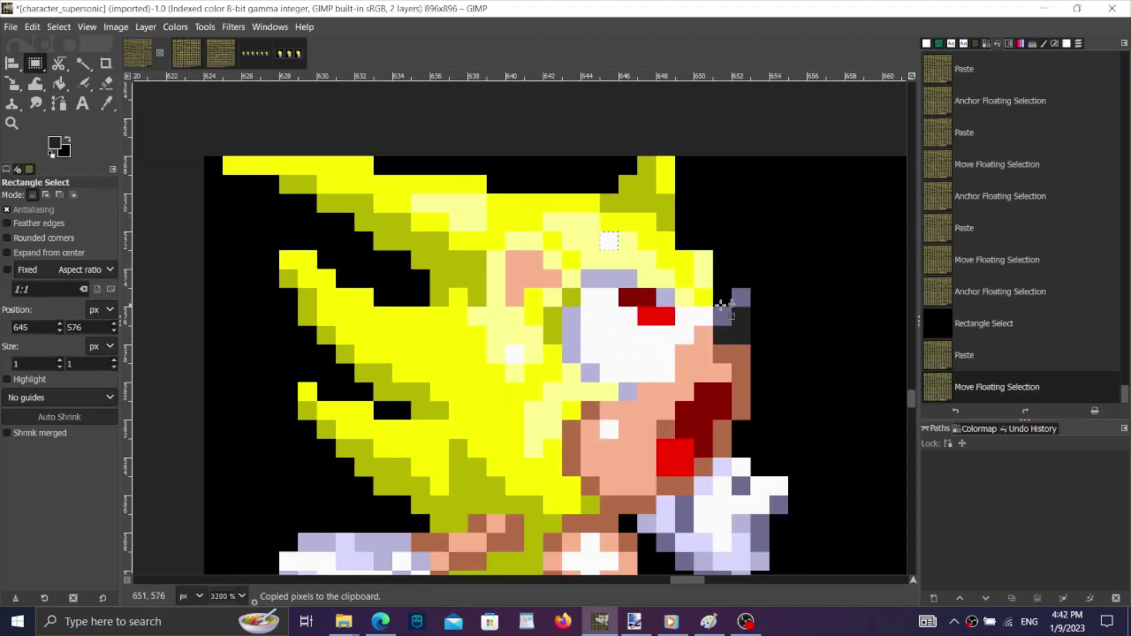
{"action": "left_click", "coordinate": [723, 303]}
Review the standing sprites and the neighbouring rows across the full width of the sprite sheet.
{"action": "scroll", "coordinate": [670, 348], "scroll_direction": "down", "scroll_amount": 4}
{"action": "scroll", "coordinate": [665, 360], "scroll_direction": "right", "scroll_amount": 1}
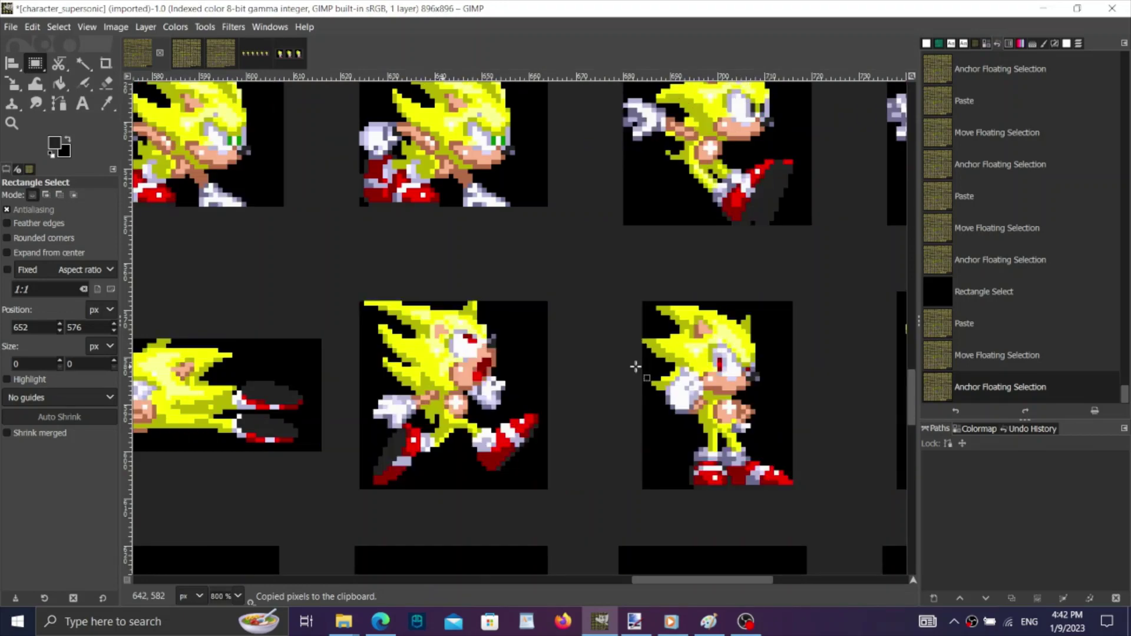
{"action": "scroll", "coordinate": [636, 366], "scroll_direction": "down", "scroll_amount": 1}
{"action": "scroll", "coordinate": [635, 367], "scroll_direction": "right", "scroll_amount": 5}
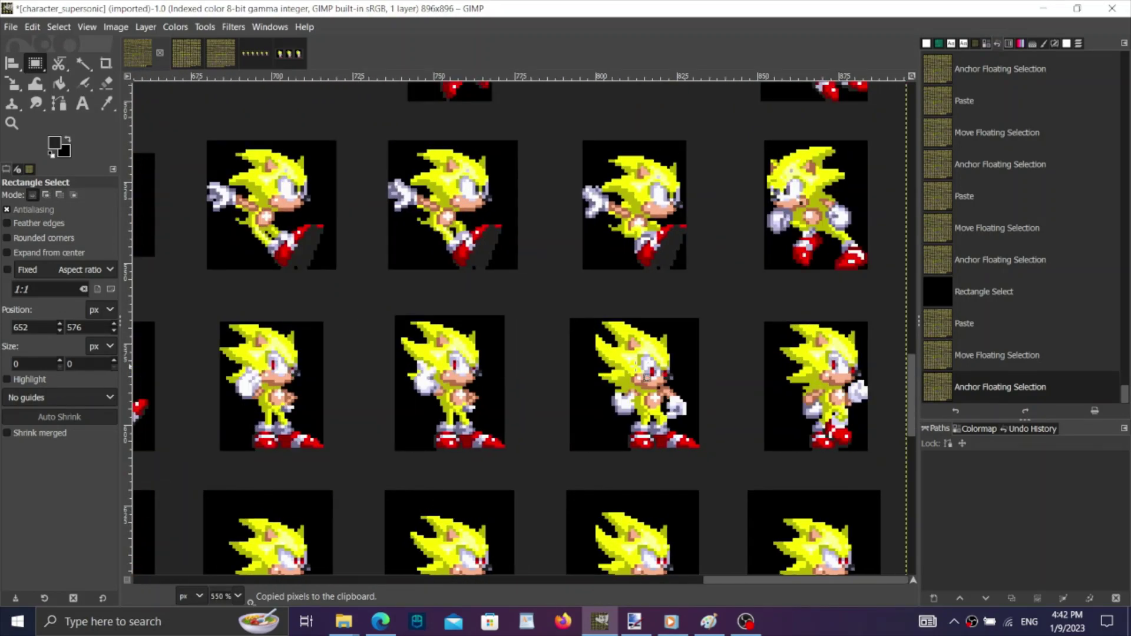
{"action": "scroll", "coordinate": [635, 366], "scroll_direction": "down", "scroll_amount": 2}
{"action": "scroll", "coordinate": [635, 366], "scroll_direction": "left", "scroll_amount": 20}
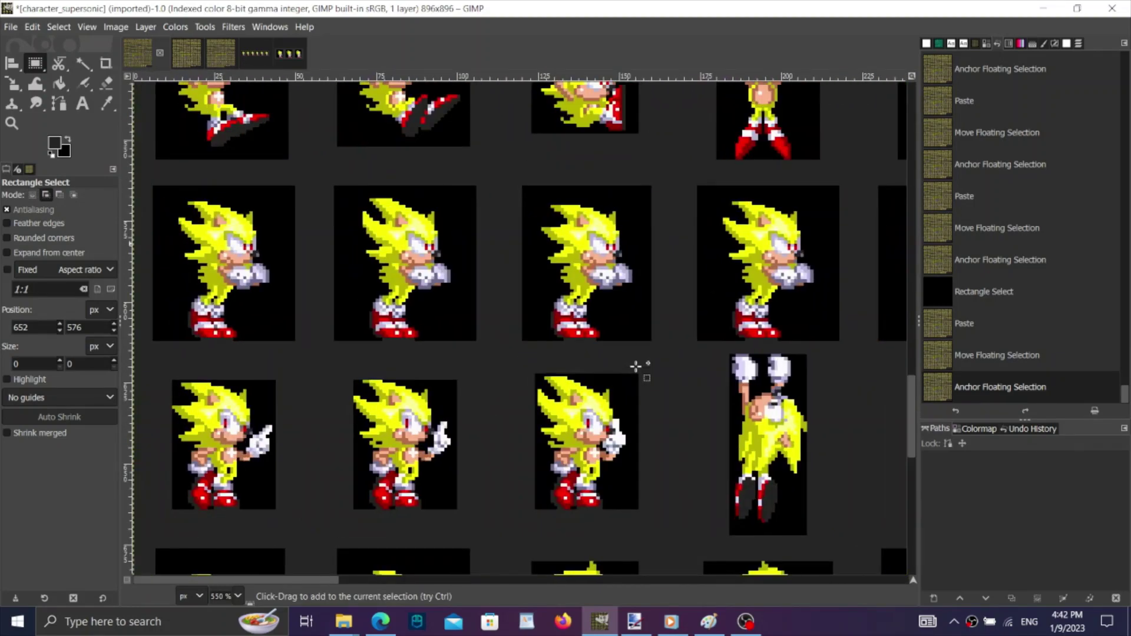
{"action": "scroll", "coordinate": [635, 366], "scroll_direction": "right", "scroll_amount": 20}
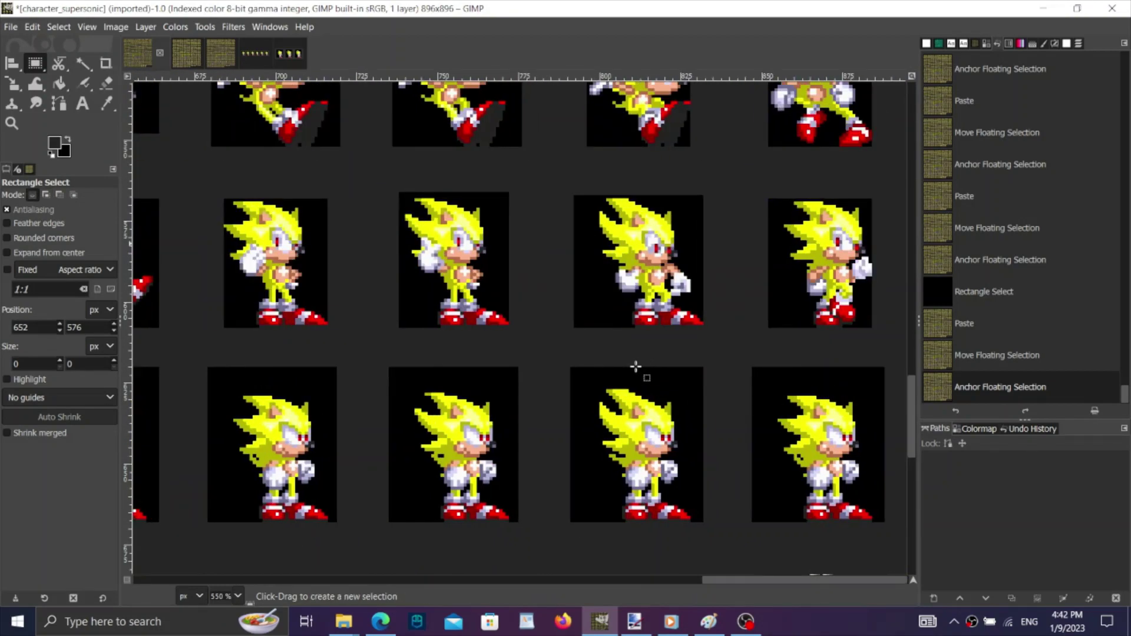
{"action": "scroll", "coordinate": [572, 308], "scroll_direction": "left", "scroll_amount": 5}
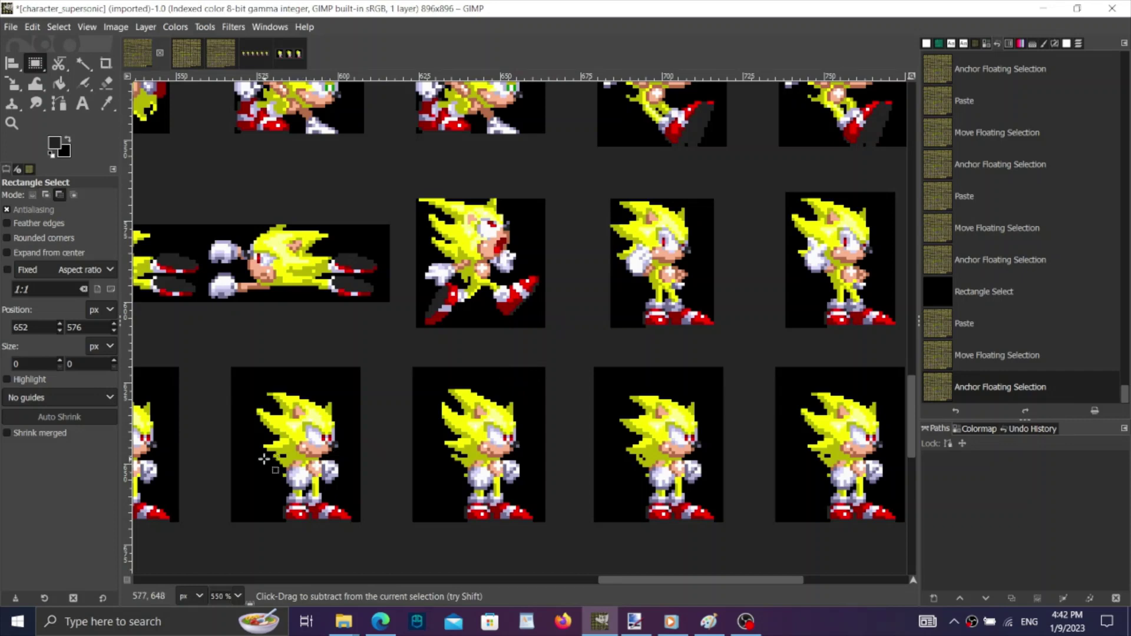
Copy a 5 × 4 px patch of back hair at 524, 647 from a standing sprite in the row beneath, and drop the selection.
{"action": "scroll", "coordinate": [273, 460], "scroll_direction": "left", "scroll_amount": 2}
{"action": "scroll", "coordinate": [293, 461], "scroll_direction": "up", "scroll_amount": 6}
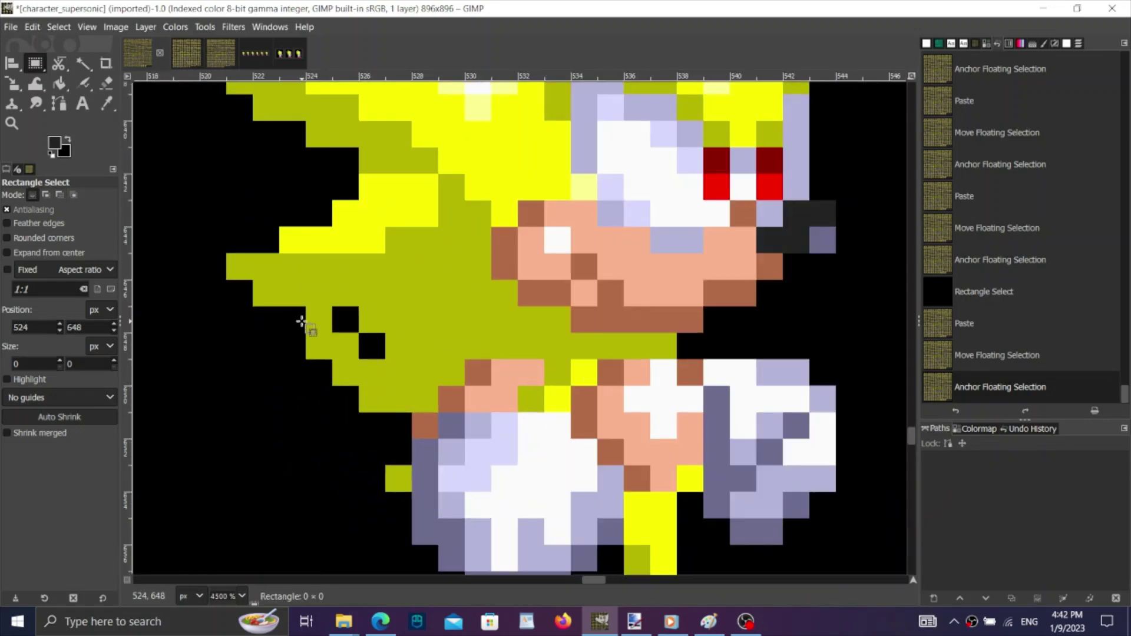
{"action": "left_click_drag", "start_coordinate": [431, 408], "coordinate": [431, 407]}
{"action": "left_click_drag", "start_coordinate": [373, 343], "coordinate": [384, 321]}
{"action": "key", "text": "ctrl+c"}
{"action": "left_click", "coordinate": [979, 360]}
Try the copied hair patch on the fourth standing sprite's back hair at 862, 586 and anchor it.
{"action": "scroll", "coordinate": [365, 409], "scroll_direction": "down", "scroll_amount": 6}
{"action": "scroll", "coordinate": [362, 409], "scroll_direction": "right", "scroll_amount": 8}
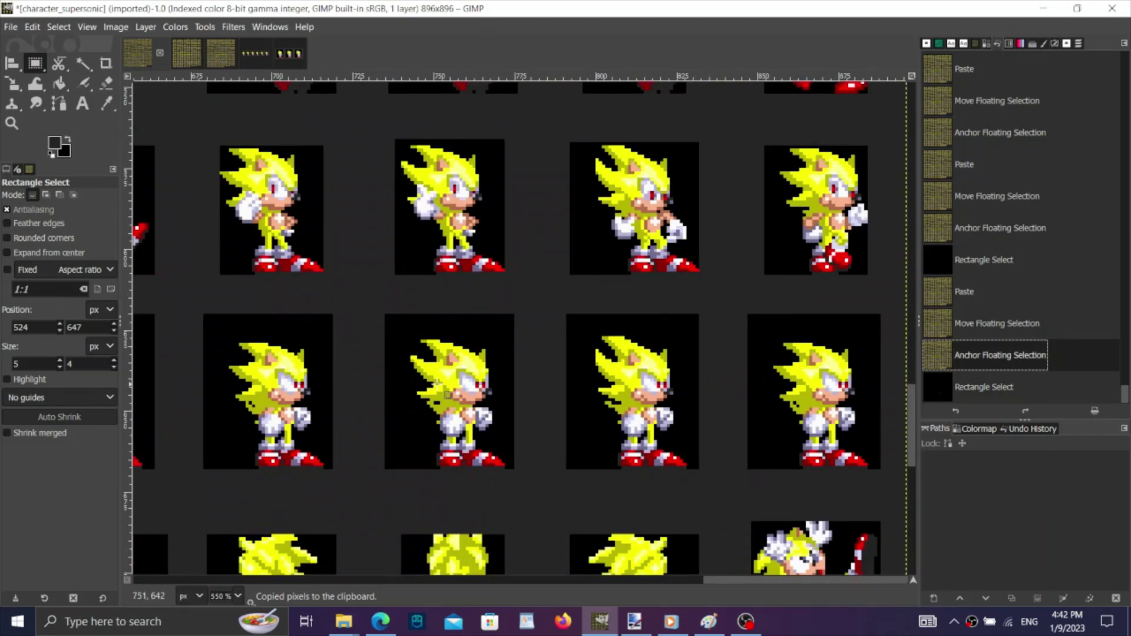
{"action": "scroll", "coordinate": [858, 175], "scroll_direction": "up", "scroll_amount": 5}
{"action": "scroll", "coordinate": [743, 470], "scroll_direction": "down", "scroll_amount": 2}
{"action": "scroll", "coordinate": [744, 483], "scroll_direction": "down", "scroll_amount": 2}
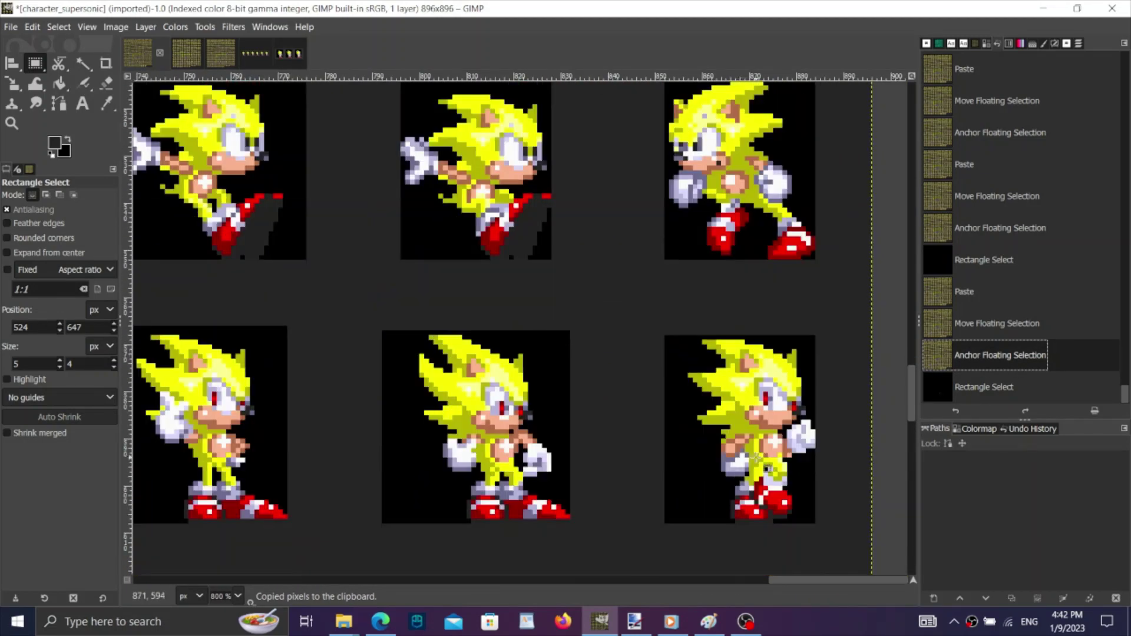
{"action": "scroll", "coordinate": [626, 328], "scroll_direction": "up", "scroll_amount": 7}
{"action": "key", "text": "ctrl+v"}
{"action": "left_click", "coordinate": [655, 303]}
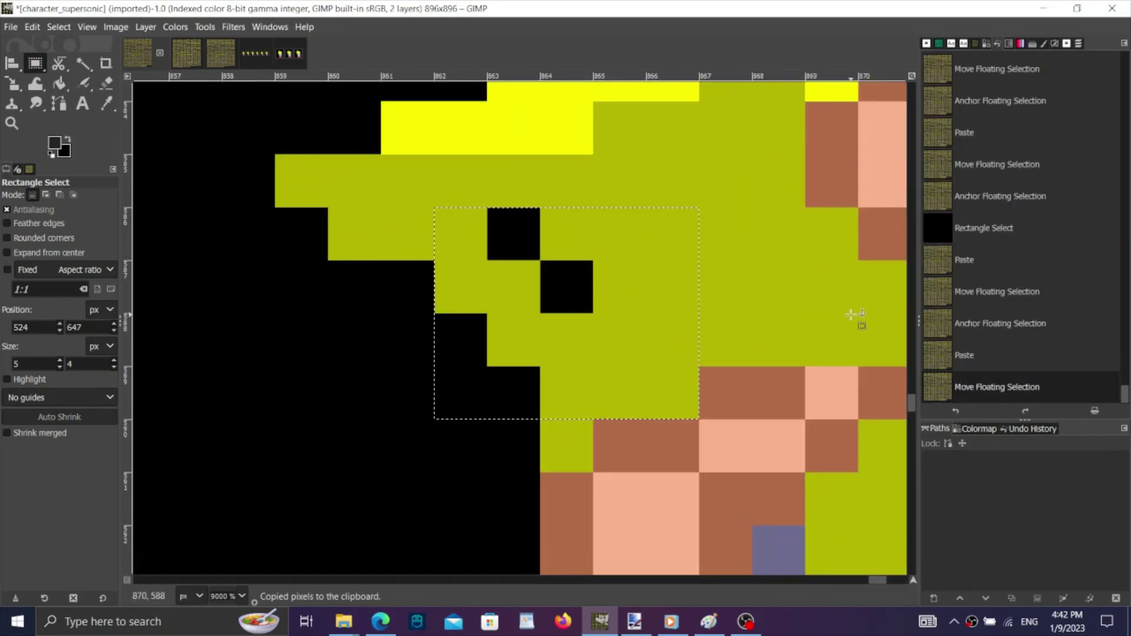
{"action": "left_click", "coordinate": [856, 317]}
Compare the fourth standing sprite with and without the hair patch, and revert to the state before it was pasted.
{"action": "scroll", "coordinate": [780, 377], "scroll_direction": "down", "scroll_amount": 3}
{"action": "left_click", "coordinate": [1020, 305]}
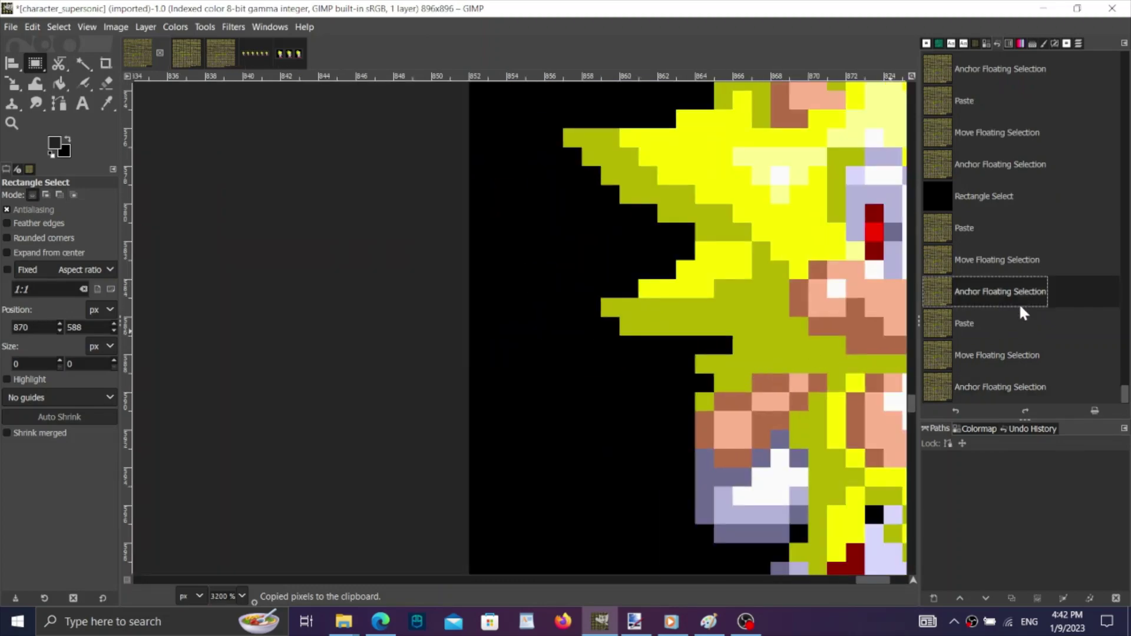
{"action": "left_click", "coordinate": [1011, 407]}
{"action": "left_click", "coordinate": [1005, 384]}
{"action": "left_click", "coordinate": [941, 299]}
{"action": "scroll", "coordinate": [557, 344], "scroll_direction": "down", "scroll_amount": 4}
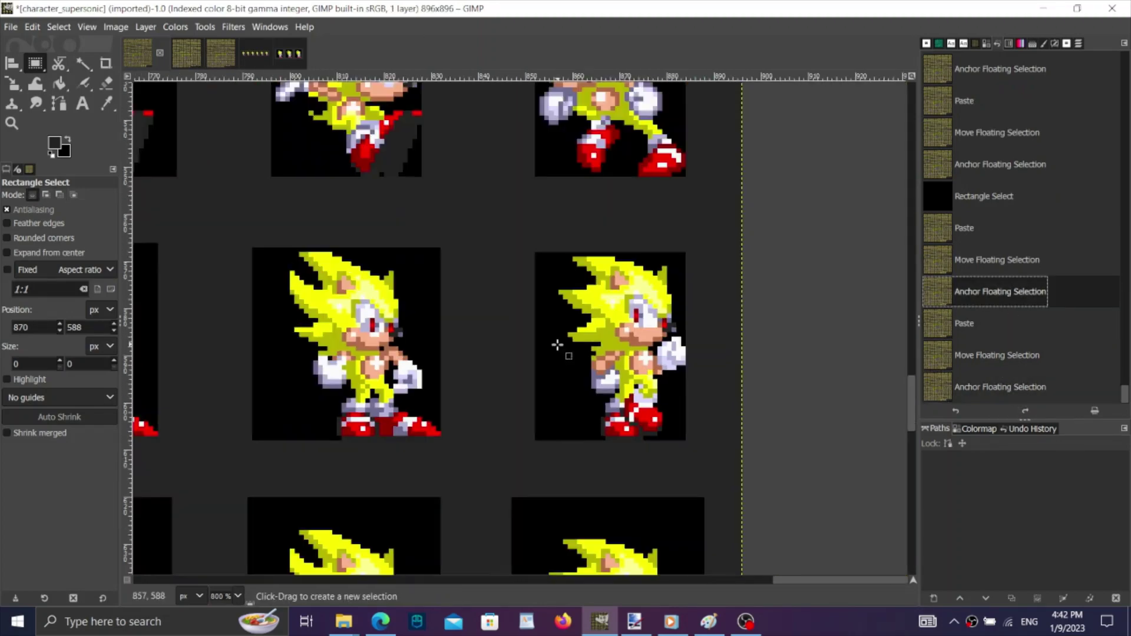
{"action": "scroll", "coordinate": [658, 375], "scroll_direction": "down", "scroll_amount": 2}
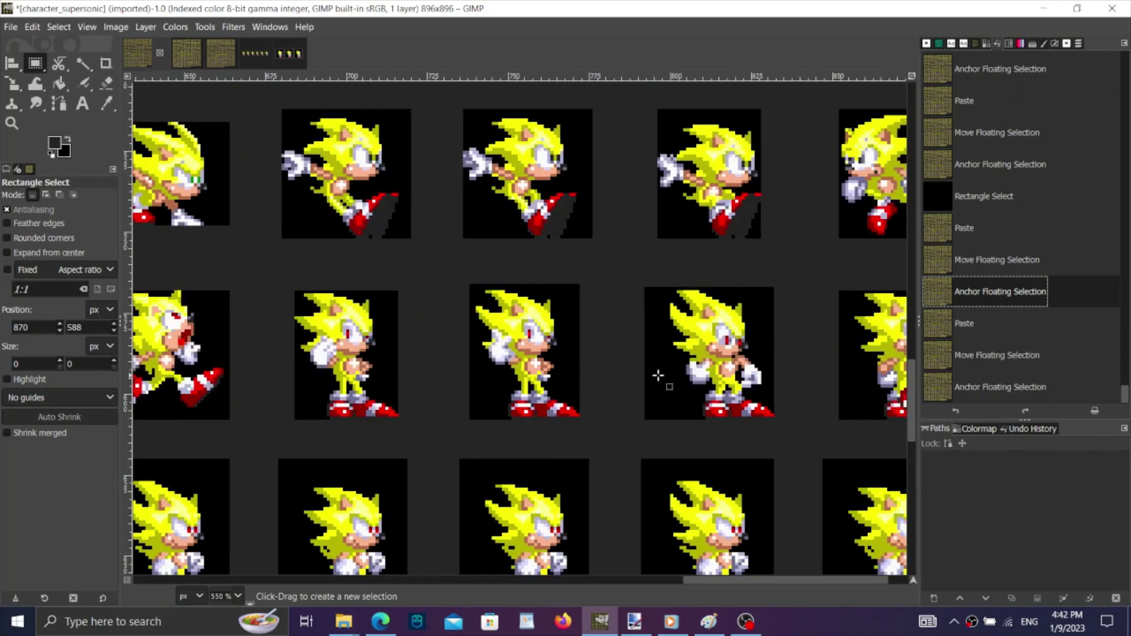
{"action": "scroll", "coordinate": [658, 375], "scroll_direction": "right", "scroll_amount": 3}
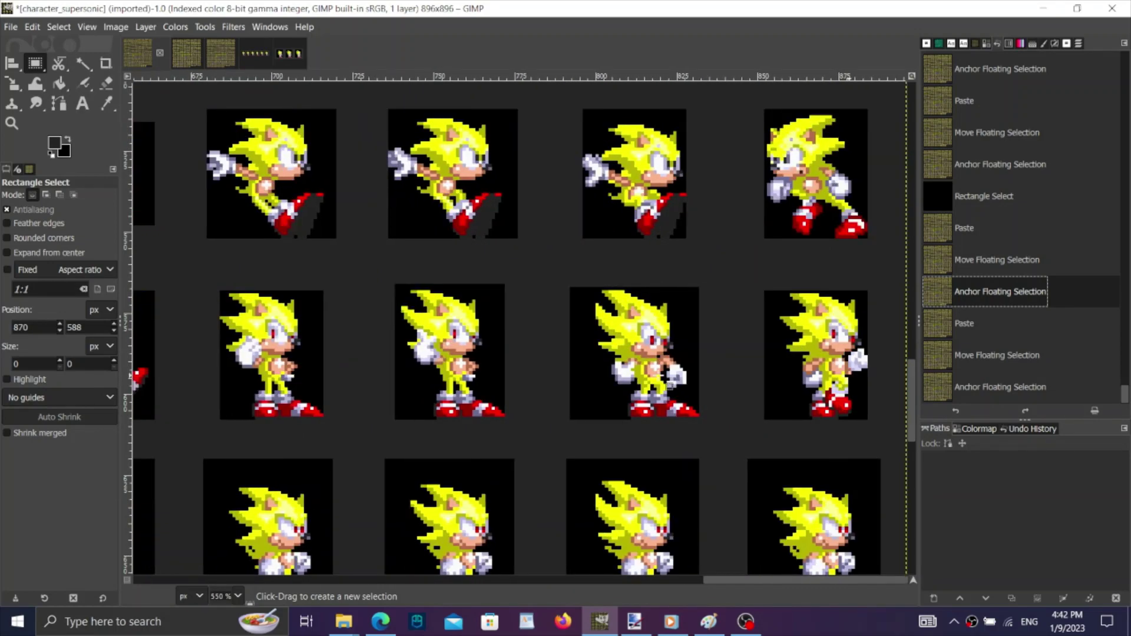
{"action": "scroll", "coordinate": [658, 375], "scroll_direction": "left", "scroll_amount": 20}
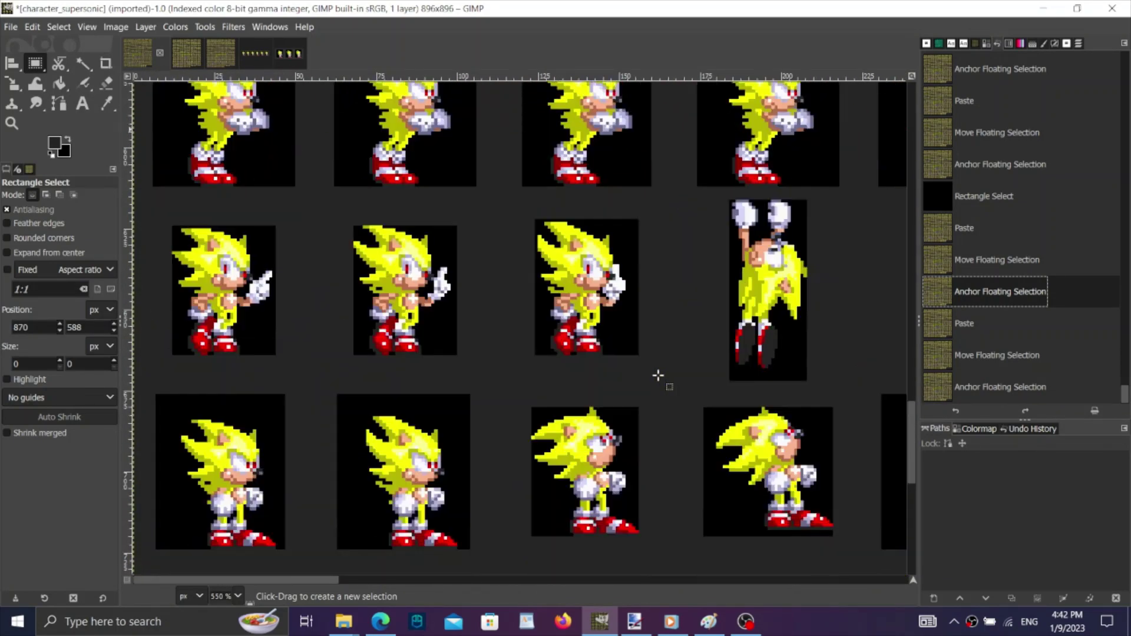
{"action": "scroll", "coordinate": [657, 375], "scroll_direction": "right", "scroll_amount": 17}
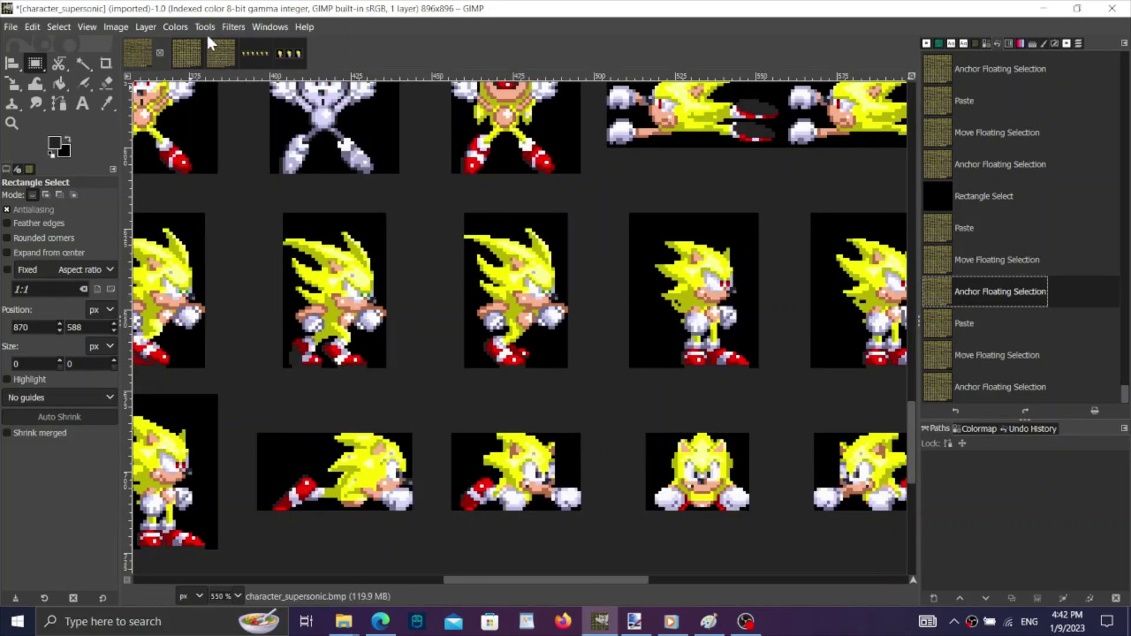
Copy the 44 × 25 px first lying sprite at 400, 687 from the second version of the sheet.
{"action": "left_click", "coordinate": [196, 51]}
{"action": "left_click", "coordinate": [235, 52]}
{"action": "left_click", "coordinate": [1004, 69]}
{"action": "scroll", "coordinate": [736, 289], "scroll_direction": "down", "scroll_amount": 2}
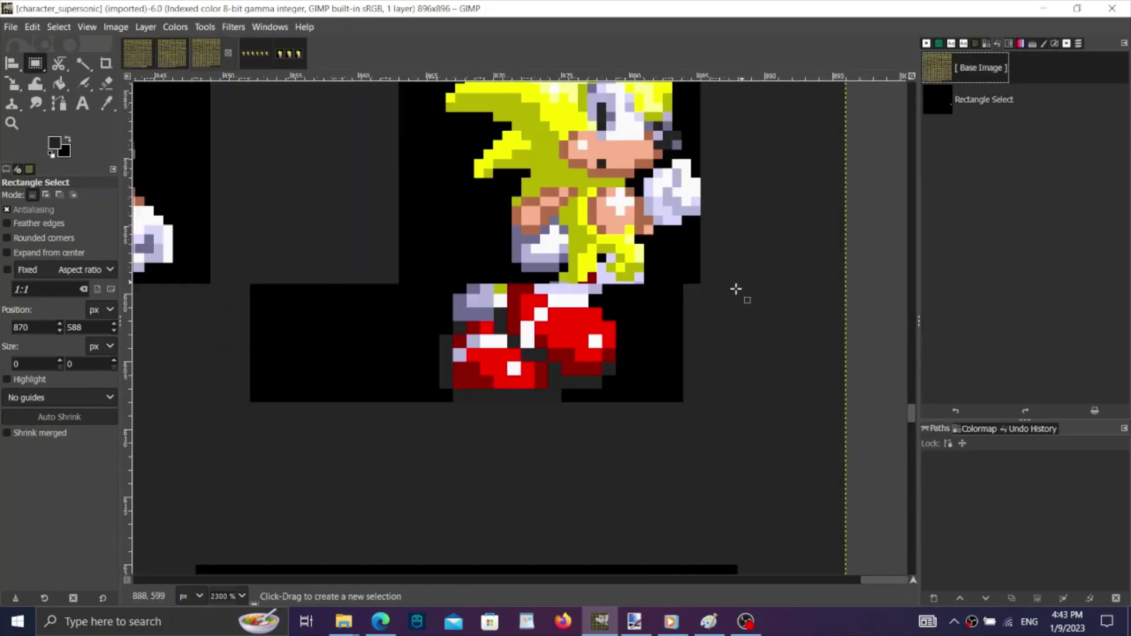
{"action": "scroll", "coordinate": [735, 288], "scroll_direction": "down", "scroll_amount": 5}
{"action": "left_click", "coordinate": [177, 56]}
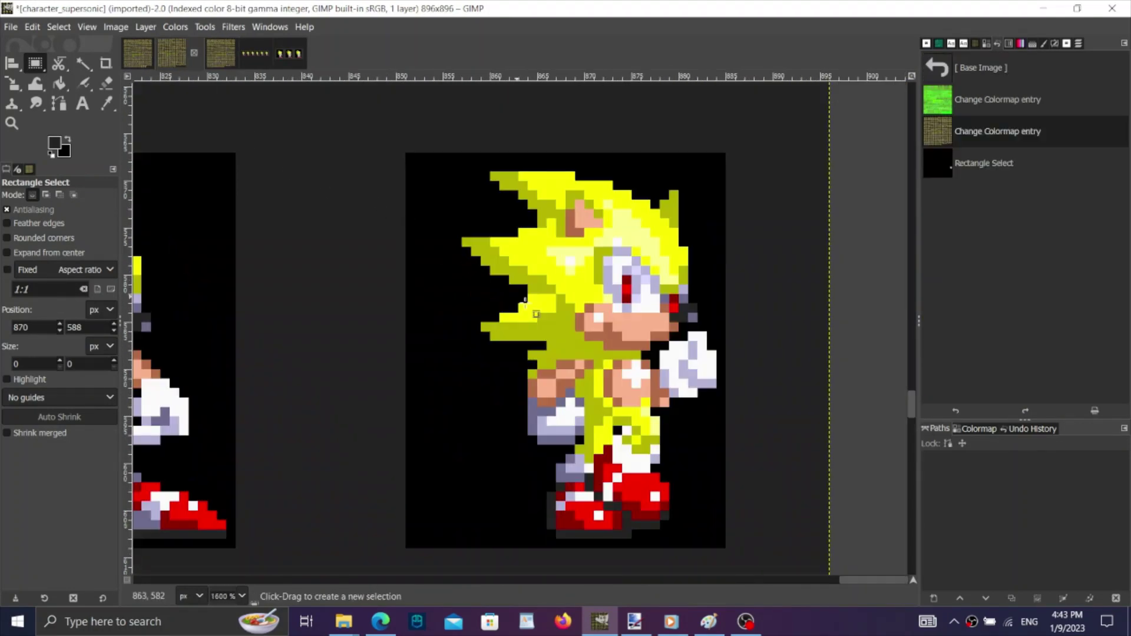
{"action": "scroll", "coordinate": [603, 331], "scroll_direction": "down", "scroll_amount": 3}
{"action": "scroll", "coordinate": [603, 331], "scroll_direction": "left", "scroll_amount": 14}
{"action": "scroll", "coordinate": [603, 331], "scroll_direction": "down", "scroll_amount": 7}
{"action": "scroll", "coordinate": [602, 331], "scroll_direction": "left", "scroll_amount": 8}
{"action": "scroll", "coordinate": [602, 331], "scroll_direction": "up", "scroll_amount": 4}
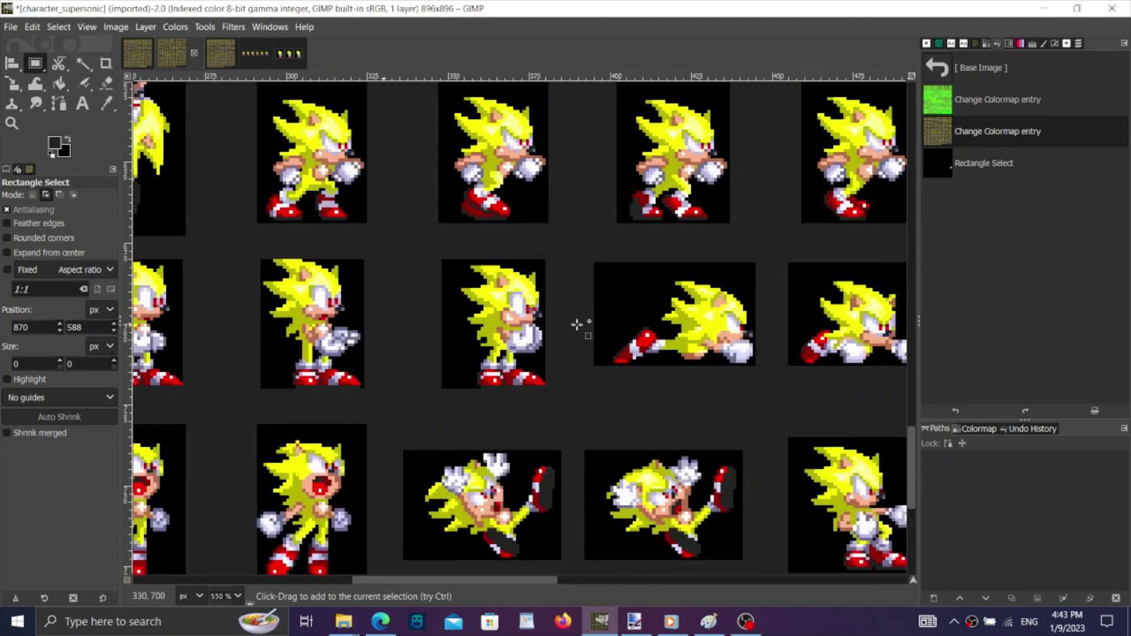
{"action": "left_click_drag", "start_coordinate": [300, 205], "coordinate": [714, 448]}
{"action": "left_click_drag", "start_coordinate": [543, 211], "coordinate": [554, 235]}
Paste the copied lying sprite into the main sheet and align it over the first lying sprite at 400, 687.
{"action": "left_click", "coordinate": [146, 58]}
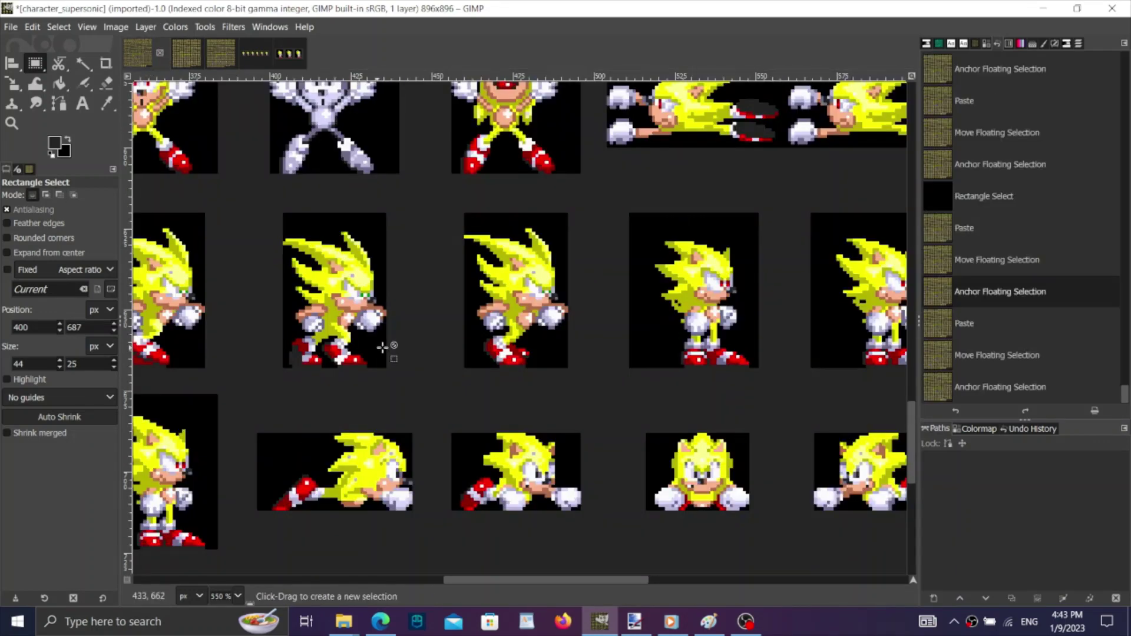
{"action": "scroll", "coordinate": [406, 435], "scroll_direction": "up", "scroll_amount": 5}
{"action": "scroll", "coordinate": [406, 435], "scroll_direction": "down", "scroll_amount": 5}
{"action": "scroll", "coordinate": [626, 285], "scroll_direction": "left", "scroll_amount": 5}
{"action": "key", "text": "ctrl+v"}
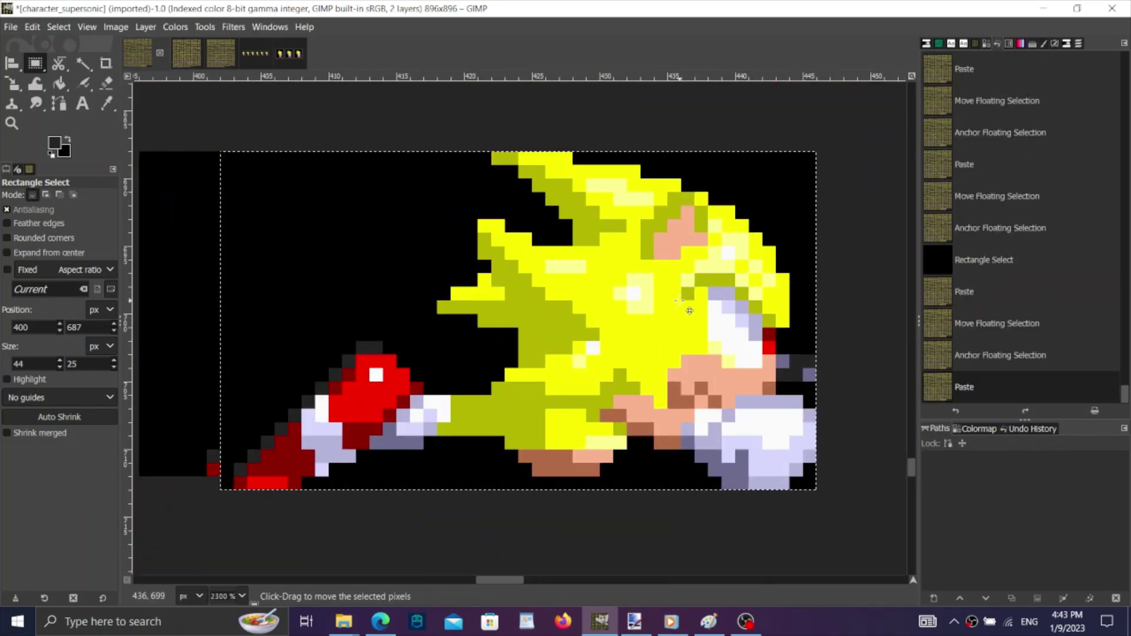
{"action": "left_click_drag", "start_coordinate": [670, 313], "coordinate": [642, 293]}
Compare the first lying sprite with and without the pasted version, and anchor the pasted one.
{"action": "left_click", "coordinate": [985, 323]}
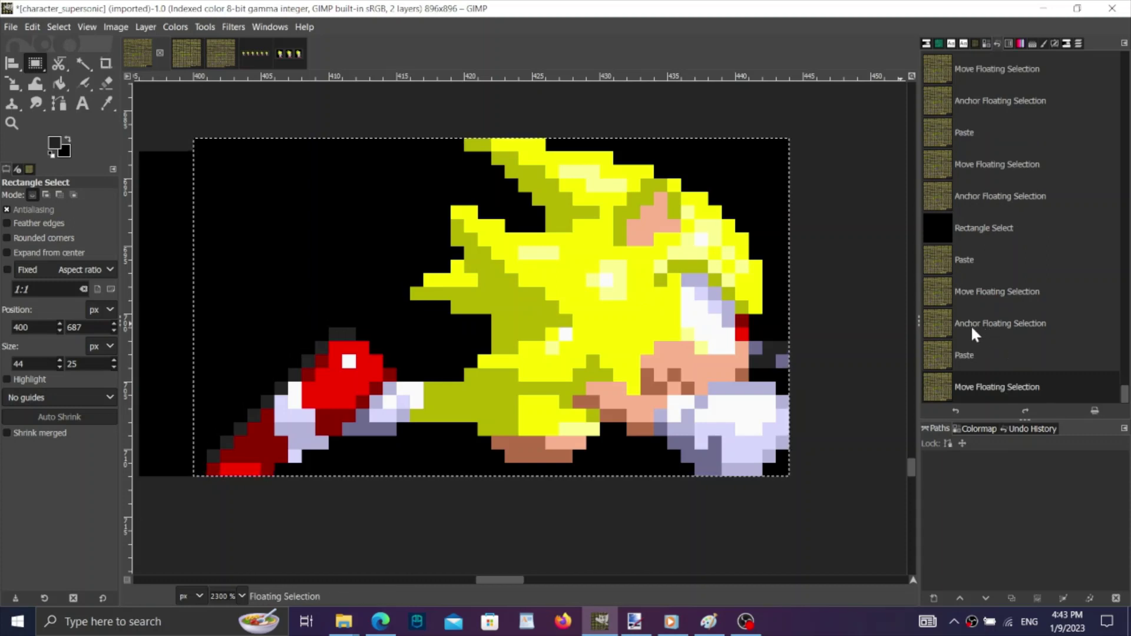
{"action": "left_click", "coordinate": [995, 388]}
{"action": "left_click", "coordinate": [994, 327]}
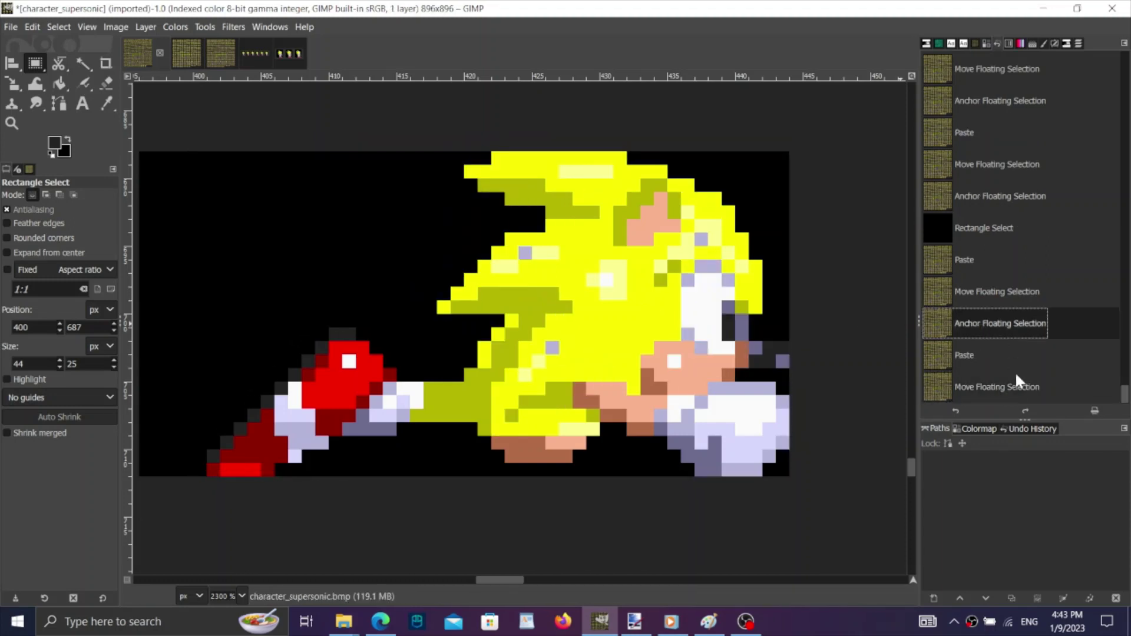
{"action": "left_click", "coordinate": [1016, 388]}
{"action": "left_click", "coordinate": [1001, 349]}
{"action": "left_click", "coordinate": [1019, 375]}
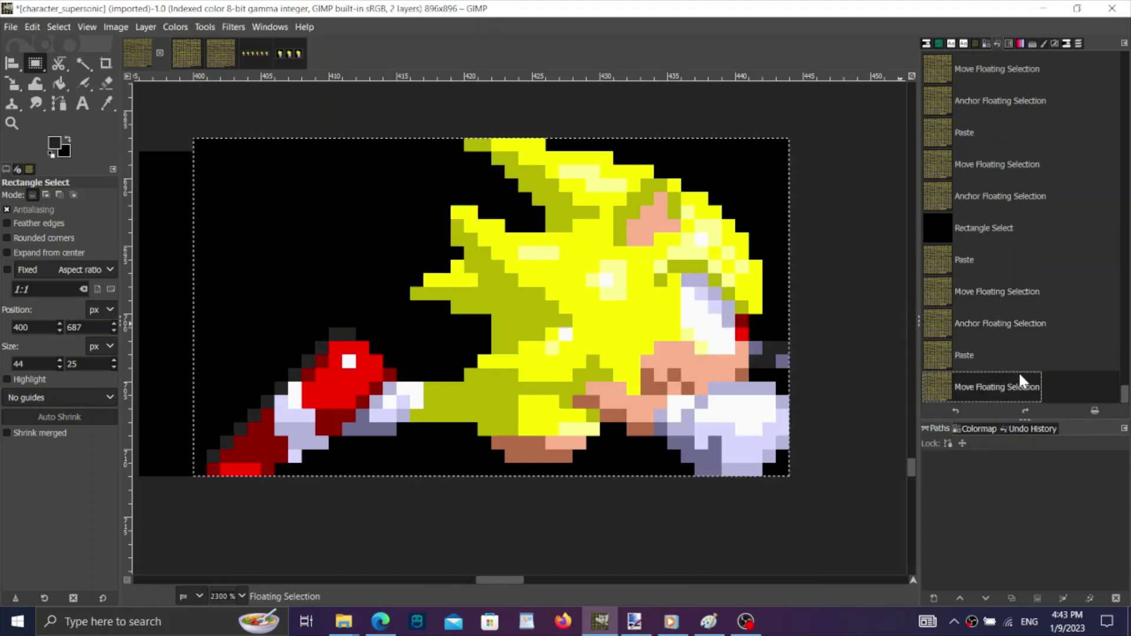
{"action": "left_click", "coordinate": [872, 271]}
Copy a 4 × 4 px muzzle patch at 251, 303 from a standing sprite in the main sheet, and drop the selection.
{"action": "left_click", "coordinate": [211, 52]}
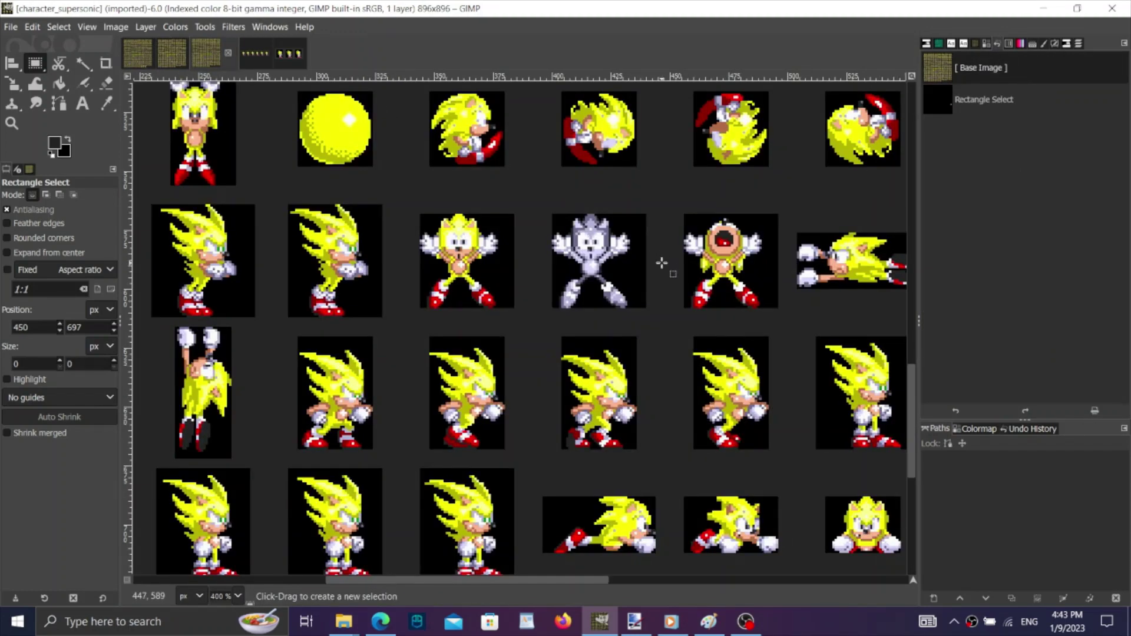
{"action": "scroll", "coordinate": [633, 498], "scroll_direction": "down", "scroll_amount": 3}
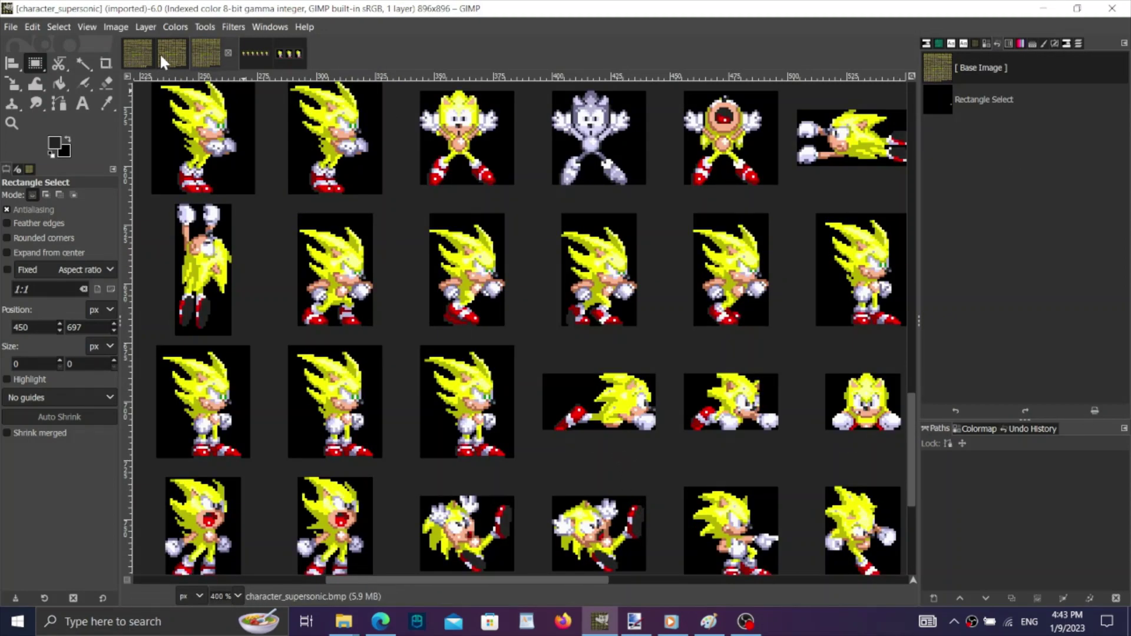
{"action": "left_click", "coordinate": [150, 57]}
{"action": "scroll", "coordinate": [549, 301], "scroll_direction": "down", "scroll_amount": 5}
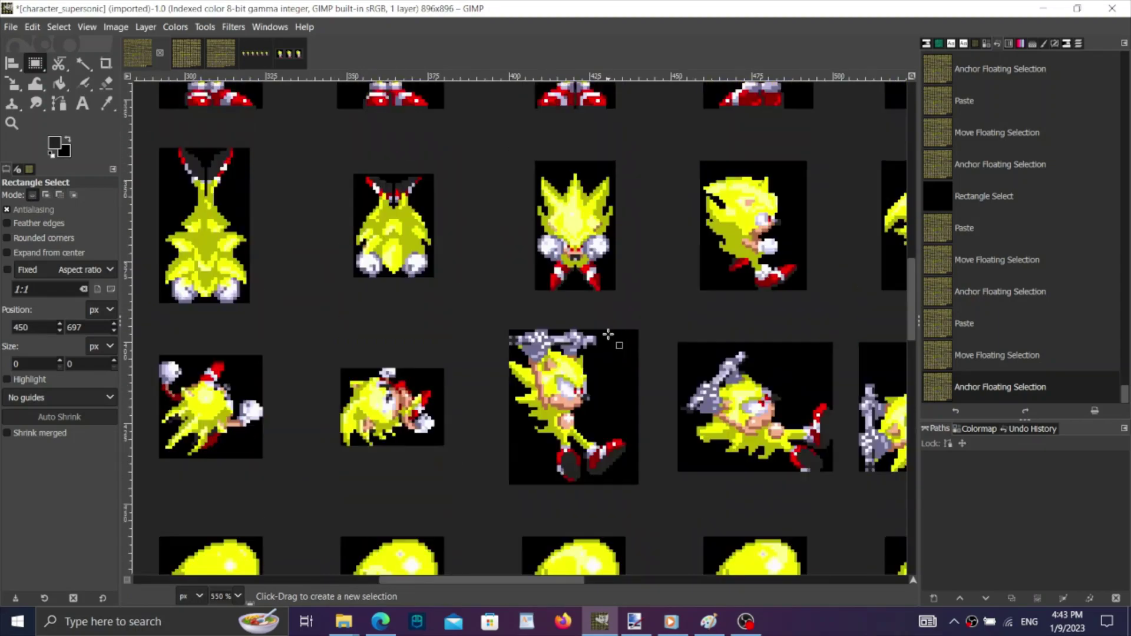
{"action": "scroll", "coordinate": [608, 334], "scroll_direction": "left", "scroll_amount": 5}
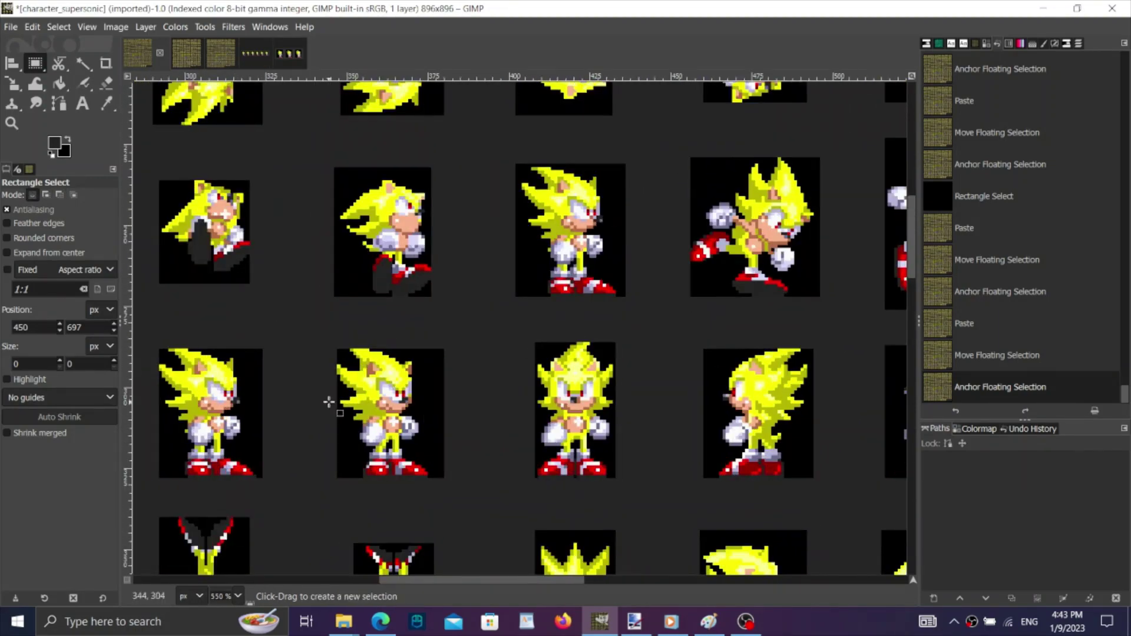
{"action": "scroll", "coordinate": [354, 413], "scroll_direction": "up", "scroll_amount": 6}
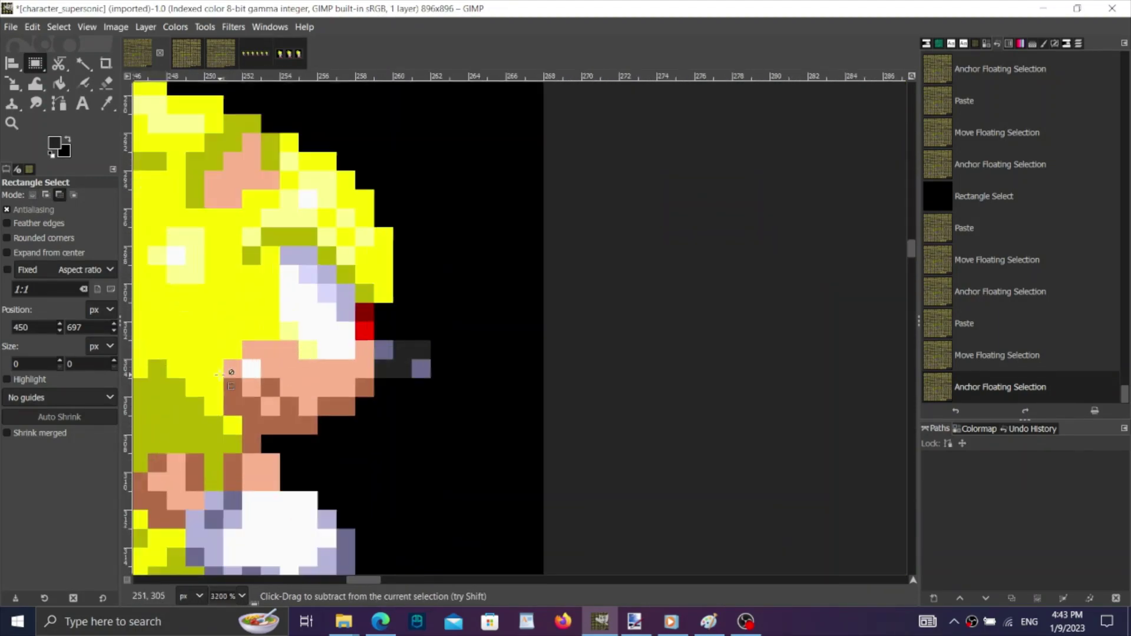
{"action": "left_click_drag", "start_coordinate": [225, 329], "coordinate": [328, 426]}
{"action": "key", "text": "ctrl+c"}
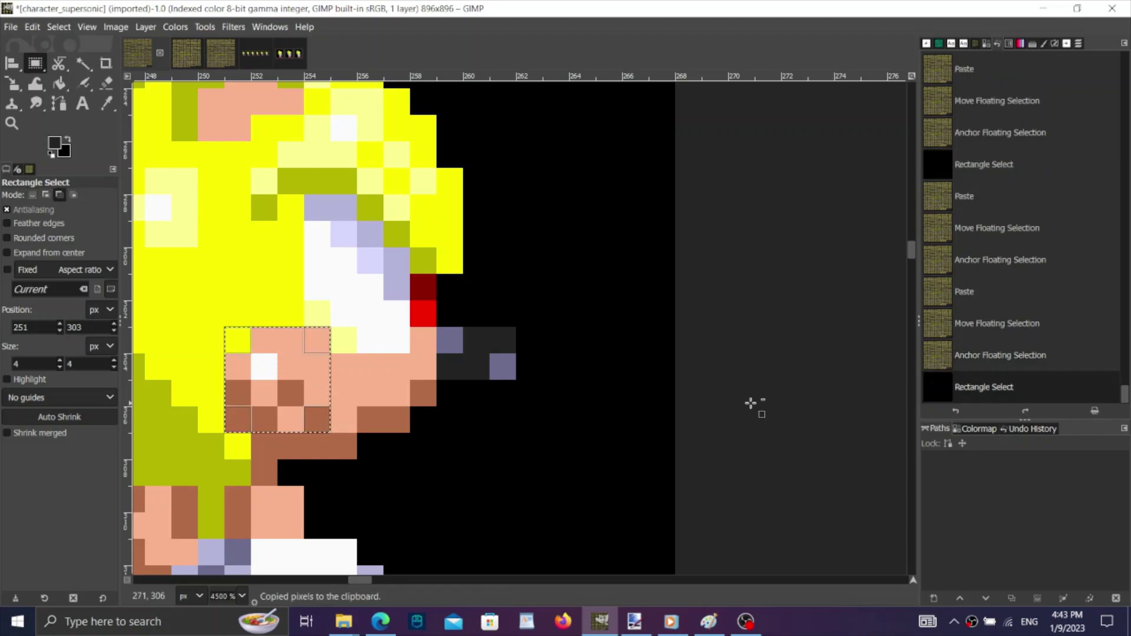
{"action": "left_click", "coordinate": [967, 354]}
Try the copied muzzle patch on the first lying sprite's face at 433, 702, and revert to the state before pasting.
{"action": "scroll", "coordinate": [495, 372], "scroll_direction": "down", "scroll_amount": 6}
{"action": "scroll", "coordinate": [495, 372], "scroll_direction": "down", "scroll_amount": 10}
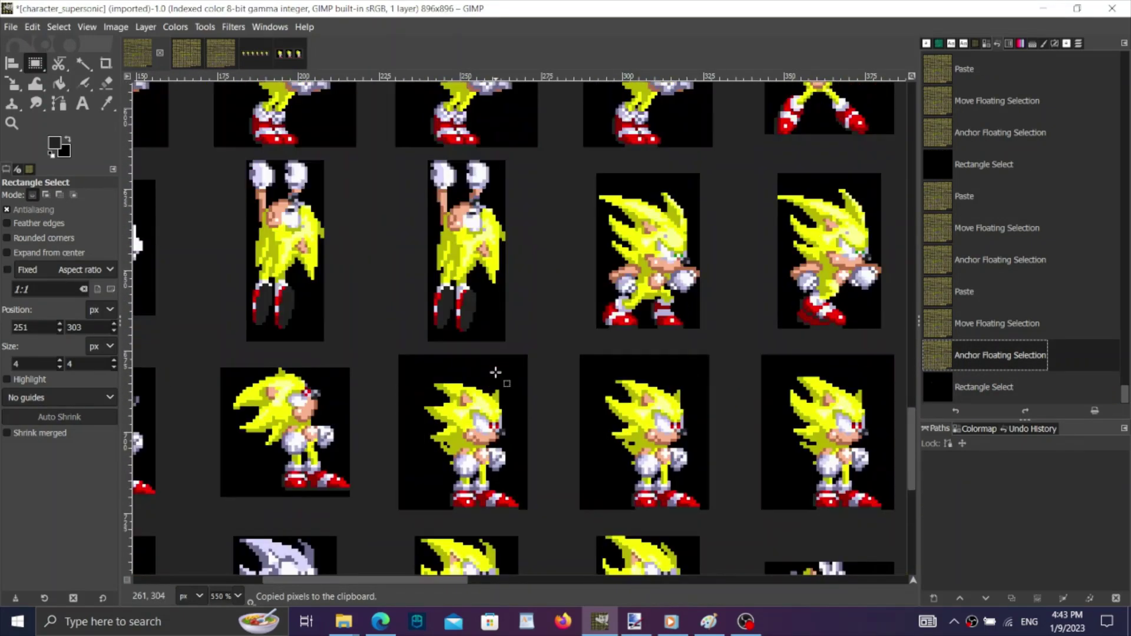
{"action": "scroll", "coordinate": [705, 267], "scroll_direction": "up", "scroll_amount": 2}
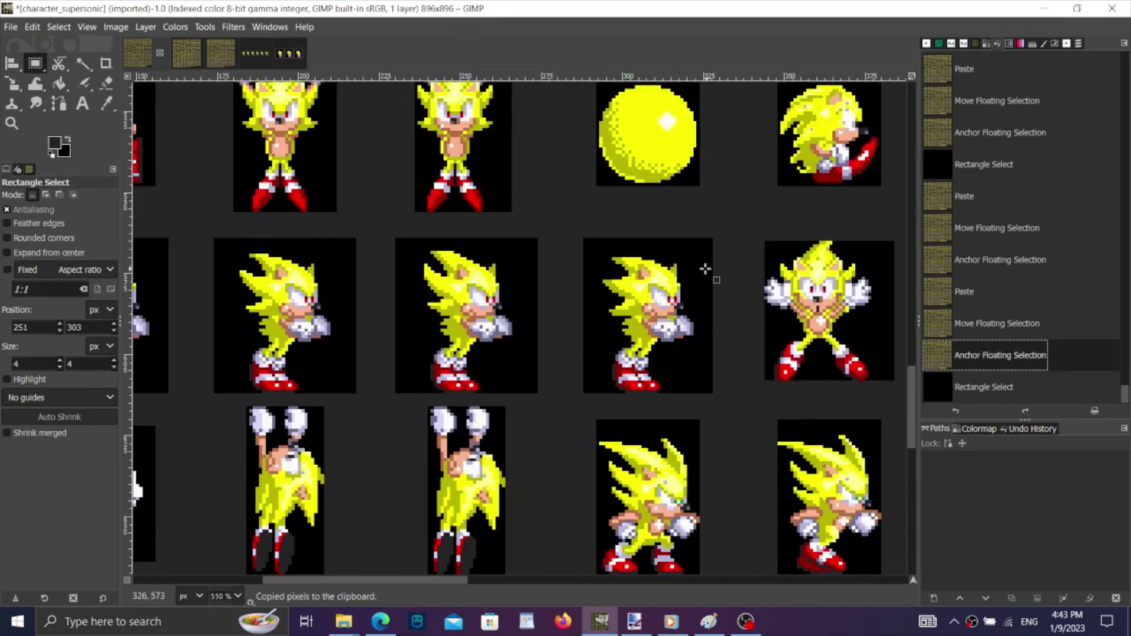
{"action": "scroll", "coordinate": [666, 333], "scroll_direction": "down", "scroll_amount": 5}
{"action": "scroll", "coordinate": [666, 333], "scroll_direction": "left", "scroll_amount": 2}
{"action": "scroll", "coordinate": [668, 335], "scroll_direction": "up", "scroll_amount": 2}
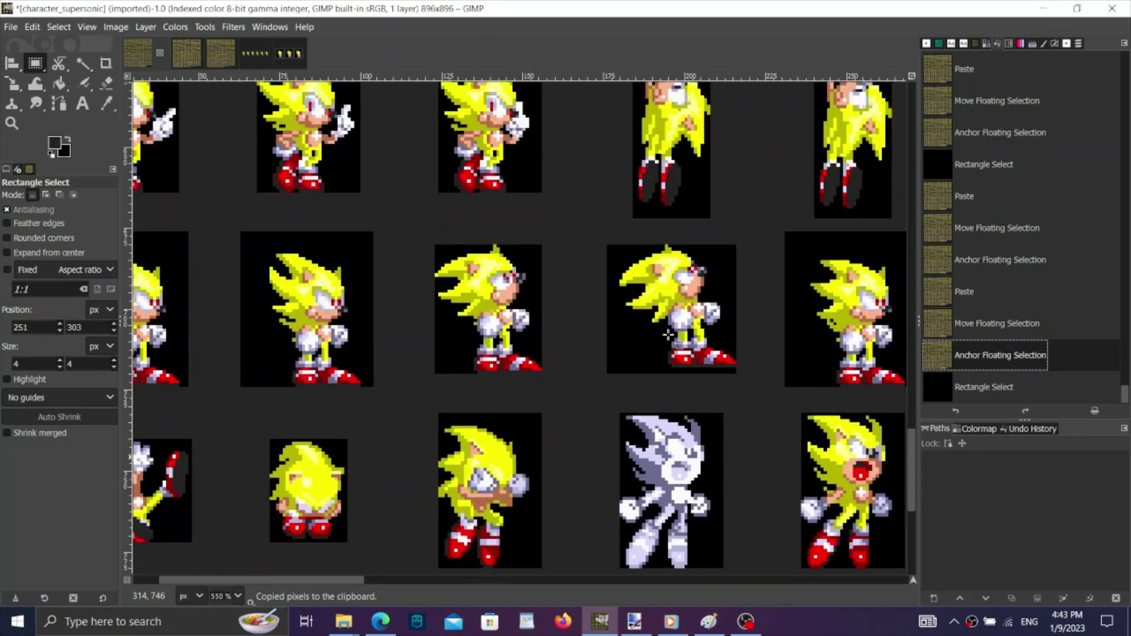
{"action": "scroll", "coordinate": [668, 334], "scroll_direction": "right", "scroll_amount": 4}
{"action": "scroll", "coordinate": [666, 335], "scroll_direction": "up", "scroll_amount": 6}
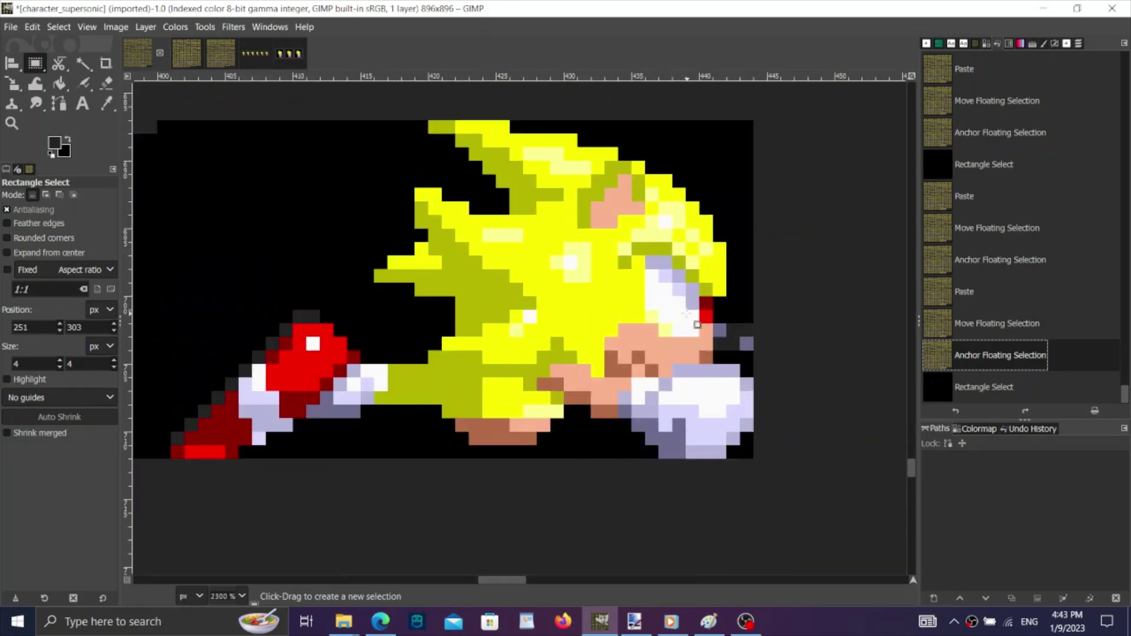
{"action": "scroll", "coordinate": [623, 370], "scroll_direction": "up", "scroll_amount": 3}
{"action": "key", "text": "ctrl+v"}
{"action": "left_click_drag", "start_coordinate": [635, 369], "coordinate": [654, 368]}
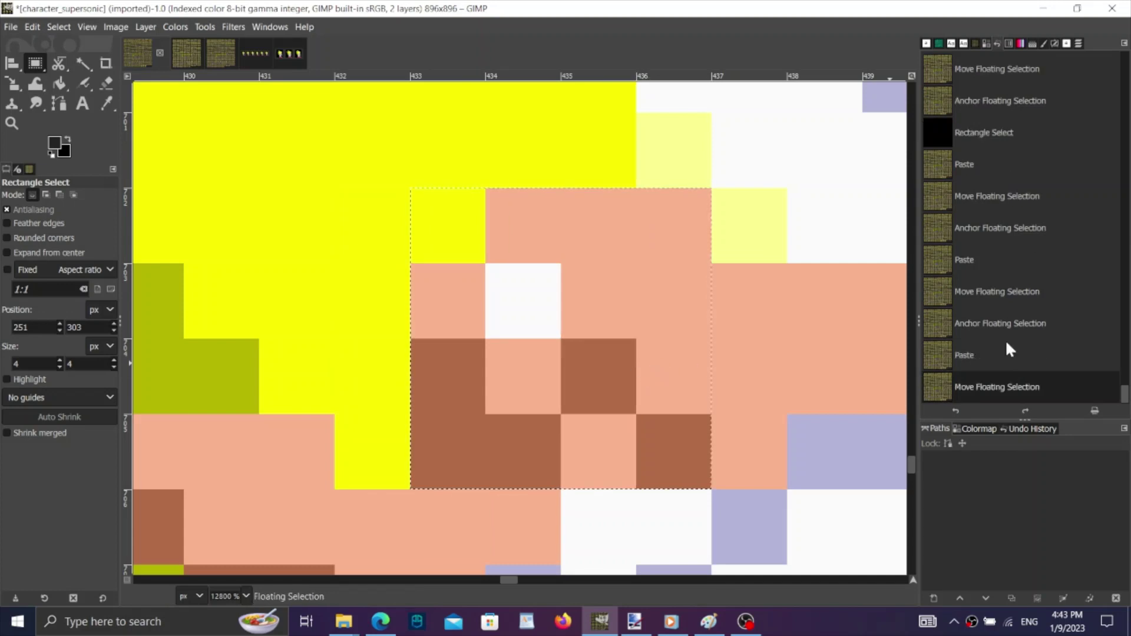
{"action": "left_click", "coordinate": [1003, 334]}
Paste the muzzle patch again over the first lying sprite's face at 433, 702 and anchor it.
{"action": "scroll", "coordinate": [672, 312], "scroll_direction": "down", "scroll_amount": 1}
{"action": "scroll", "coordinate": [691, 323], "scroll_direction": "up", "scroll_amount": 1}
{"action": "key", "text": "ctrl+v"}
{"action": "left_click", "coordinate": [999, 355]}
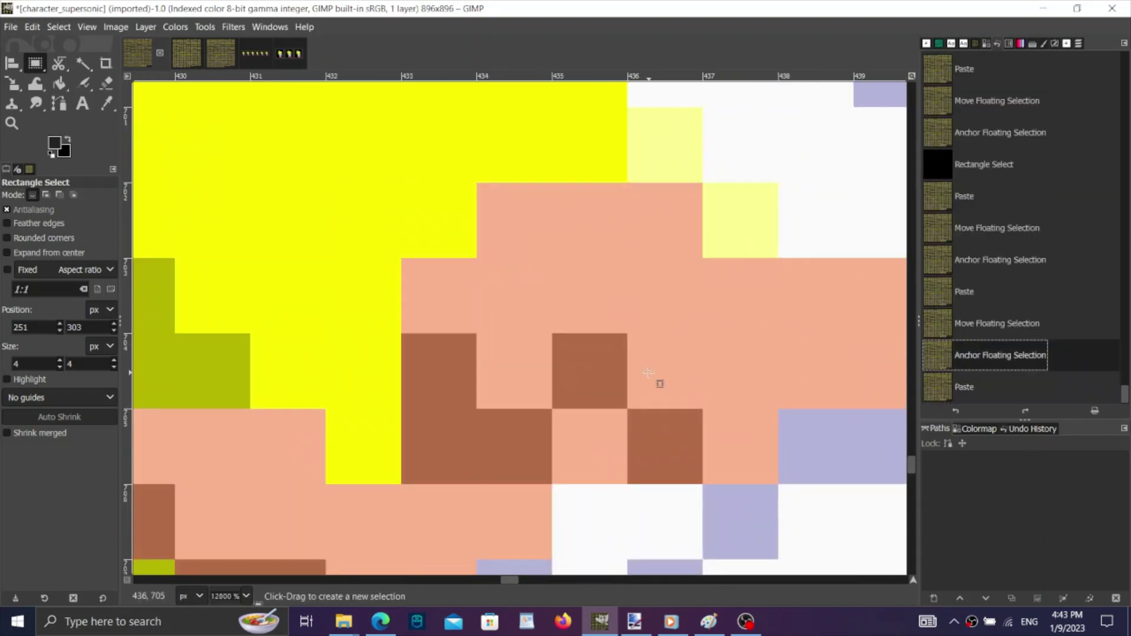
{"action": "scroll", "coordinate": [648, 372], "scroll_direction": "down", "scroll_amount": 1}
{"action": "scroll", "coordinate": [659, 380], "scroll_direction": "up", "scroll_amount": 1}
{"action": "key", "text": "ctrl+v"}
{"action": "left_click", "coordinate": [731, 345]}
{"action": "scroll", "coordinate": [598, 353], "scroll_direction": "down", "scroll_amount": 5}
{"action": "scroll", "coordinate": [598, 353], "scroll_direction": "down", "scroll_amount": 2}
{"action": "scroll", "coordinate": [403, 260], "scroll_direction": "up", "scroll_amount": 2}
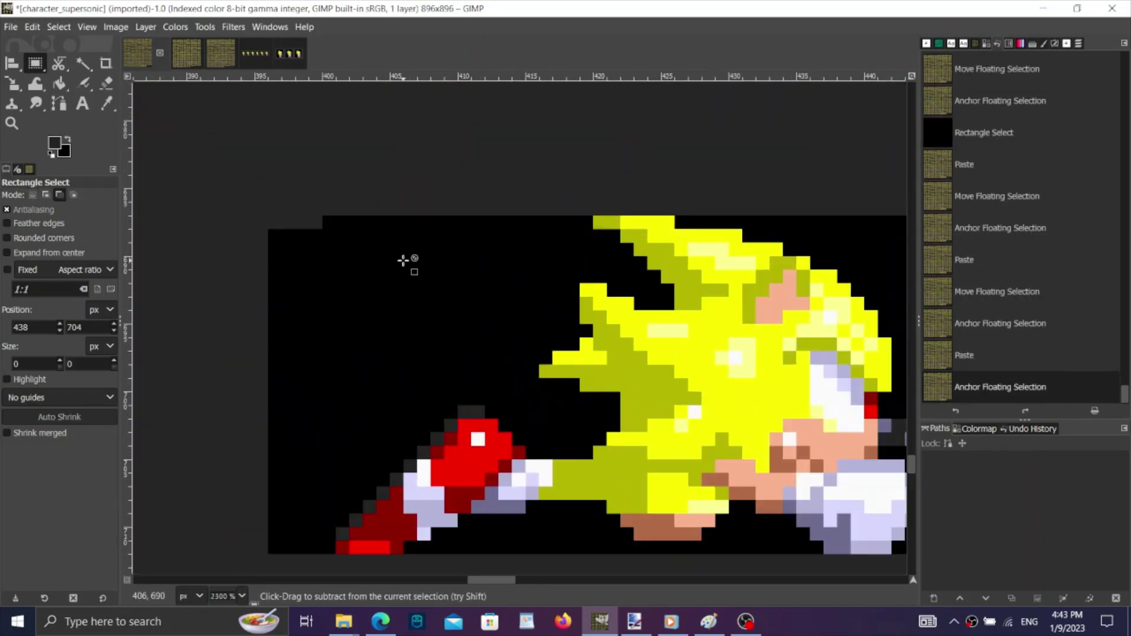
Clear the 5 × 1 px strip at 396, 687 in the corner of the first lying sprite's frame, and drop the selection.
{"action": "left_click_drag", "start_coordinate": [270, 227], "coordinate": [269, 229]}
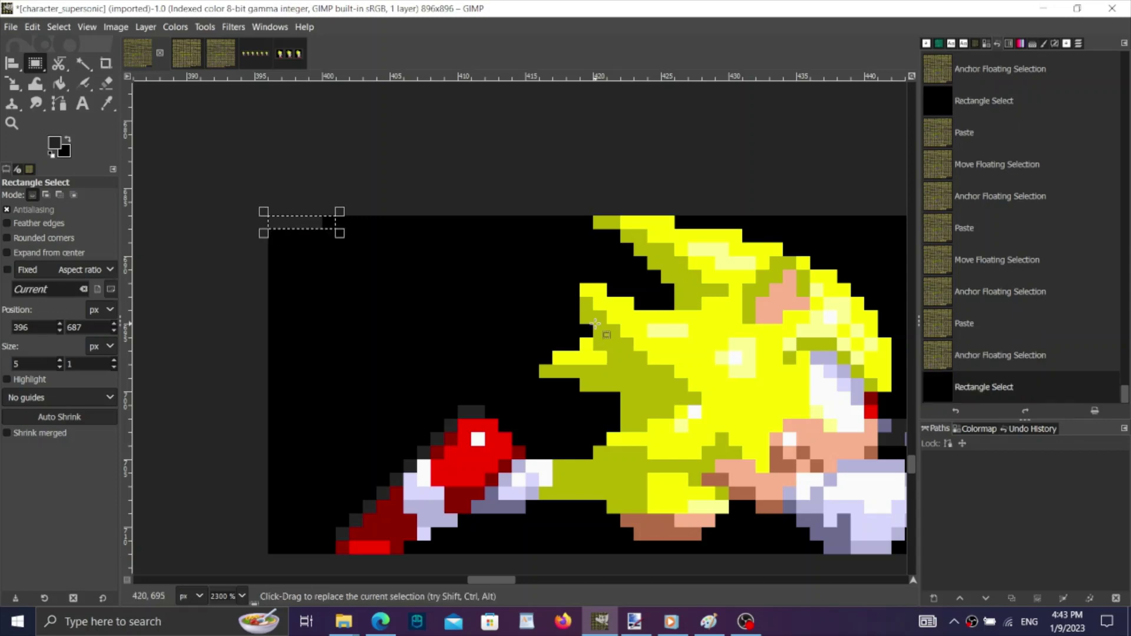
{"action": "key", "text": "Delete"}
{"action": "key", "text": "ctrl+shift+a"}
{"action": "scroll", "coordinate": [362, 322], "scroll_direction": "down", "scroll_amount": 2}
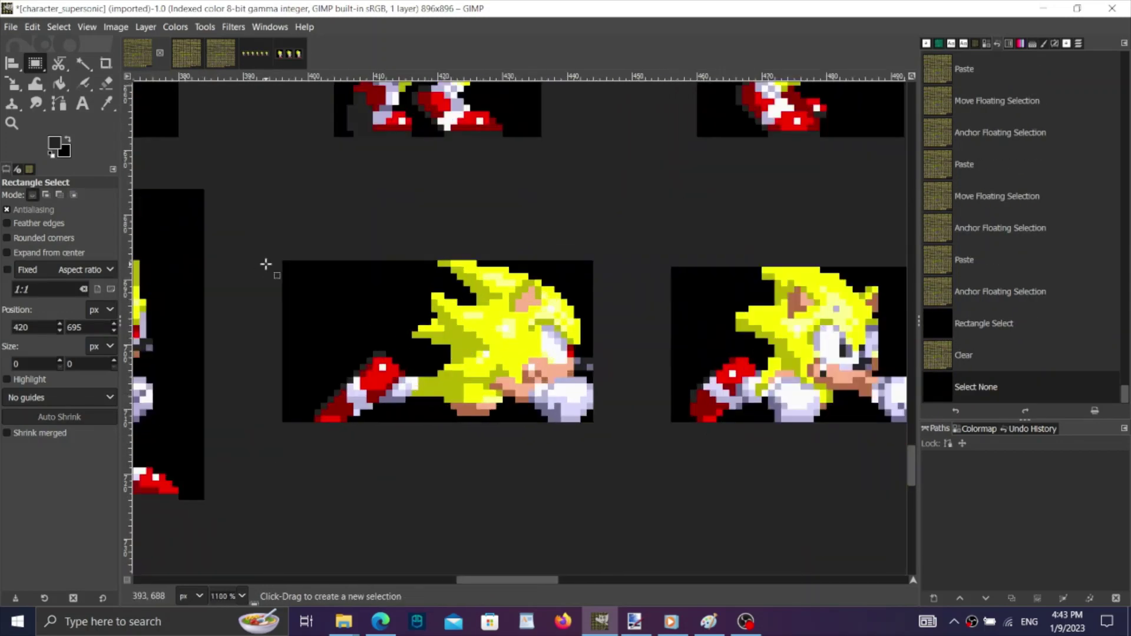
{"action": "left_click_drag", "start_coordinate": [284, 260], "coordinate": [591, 420]}
{"action": "left_click", "coordinate": [999, 359]}
Copy the 37 × 26 px second lying sprite at 459, 686 from the second version of the sheet.
{"action": "left_click", "coordinate": [189, 58]}
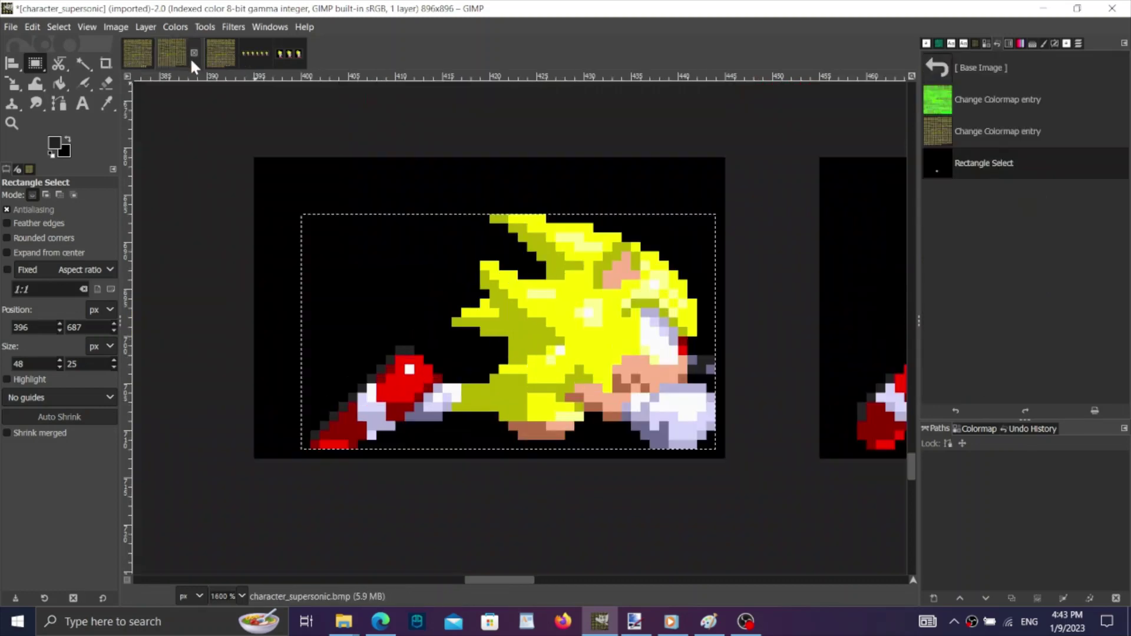
{"action": "left_click", "coordinate": [995, 131]}
{"action": "scroll", "coordinate": [700, 231], "scroll_direction": "right", "scroll_amount": 5}
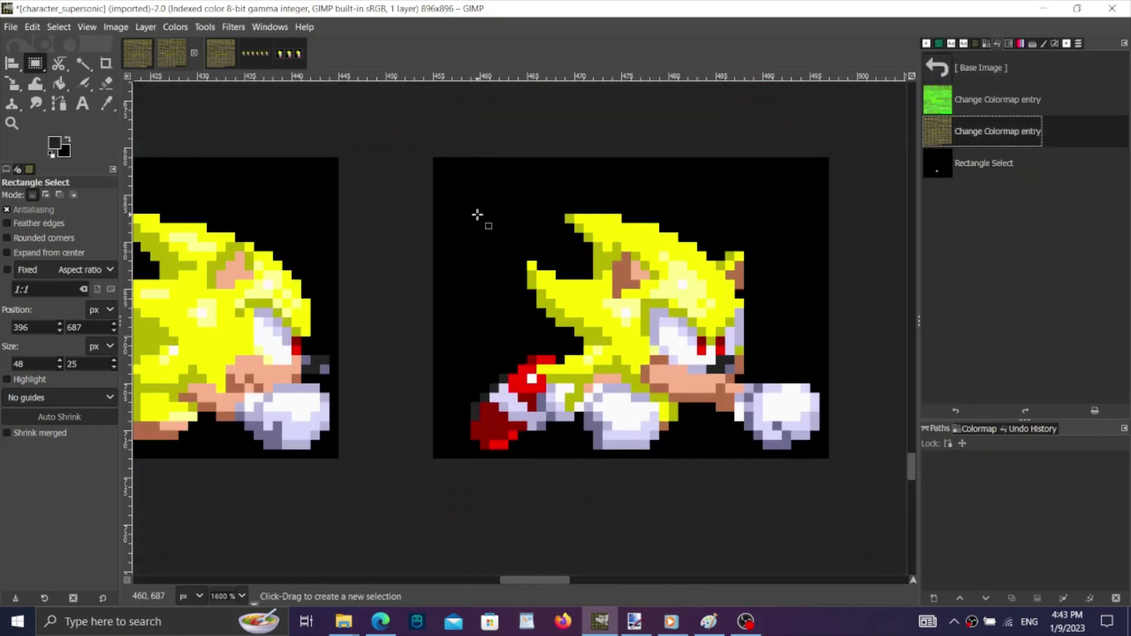
{"action": "left_click_drag", "start_coordinate": [471, 204], "coordinate": [820, 449]}
Try the copied sprite over the second lying sprite in the main sheet, aligned at 459, 686.
{"action": "left_click", "coordinate": [139, 52]}
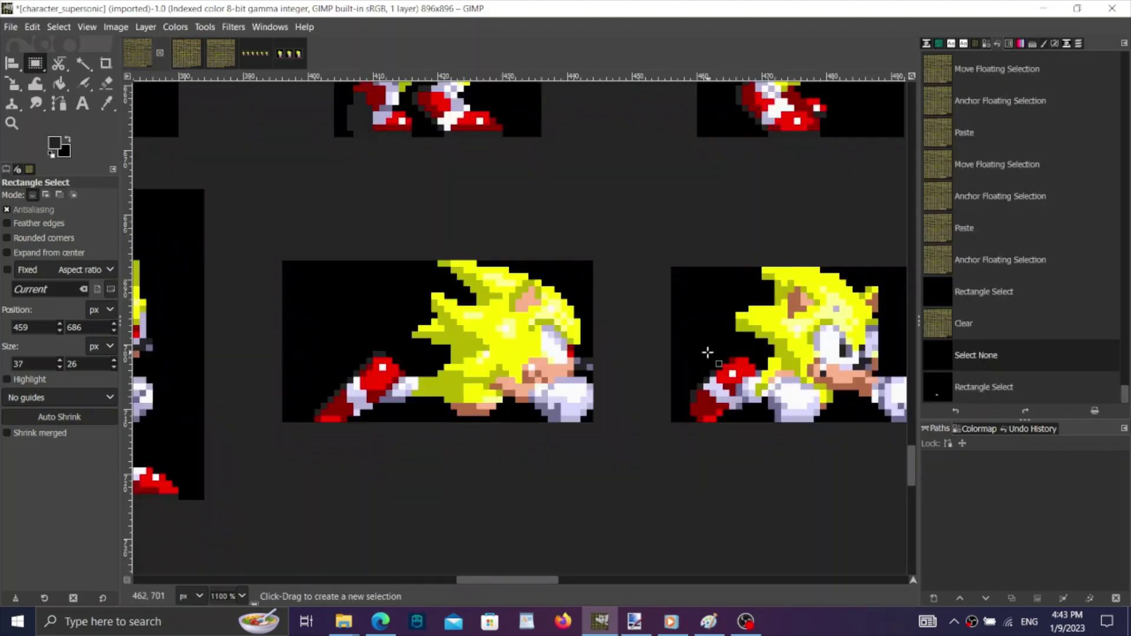
{"action": "left_click_drag", "start_coordinate": [707, 352], "coordinate": [319, 352]}
{"action": "scroll", "coordinate": [280, 352], "scroll_direction": "up", "scroll_amount": 2}
{"action": "key", "text": "ctrl+v"}
{"action": "left_click_drag", "start_coordinate": [563, 369], "coordinate": [633, 367]}
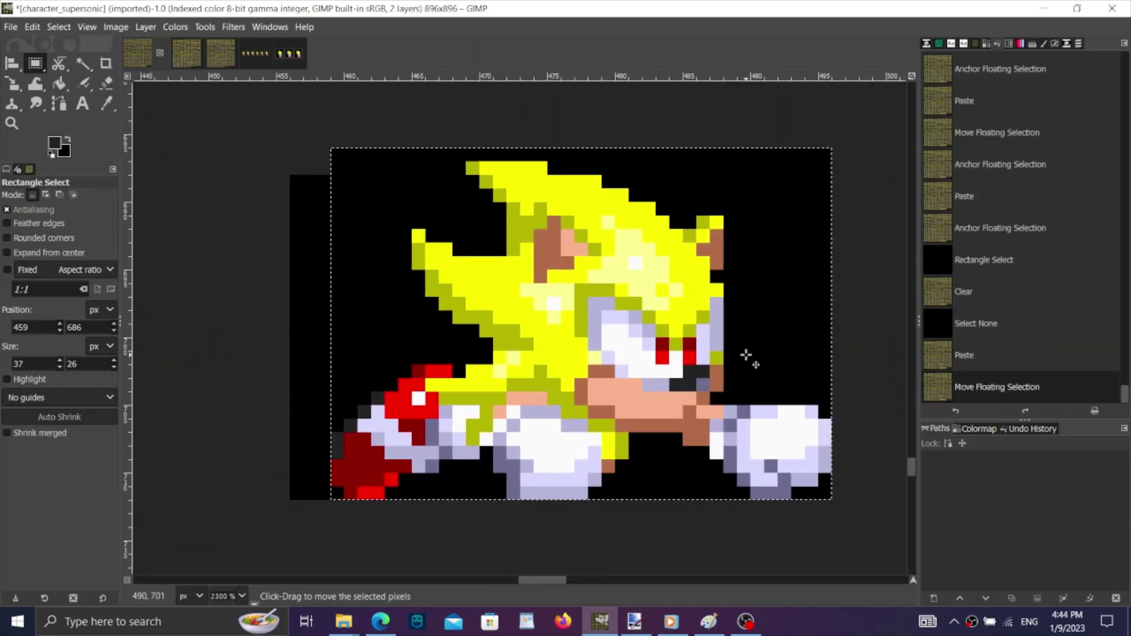
Compare the second lying sprite with and without the pasted version, and revert to the state before it was pasted.
{"action": "left_click", "coordinate": [1009, 333]}
{"action": "left_click", "coordinate": [1009, 391]}
{"action": "left_click", "coordinate": [992, 324]}
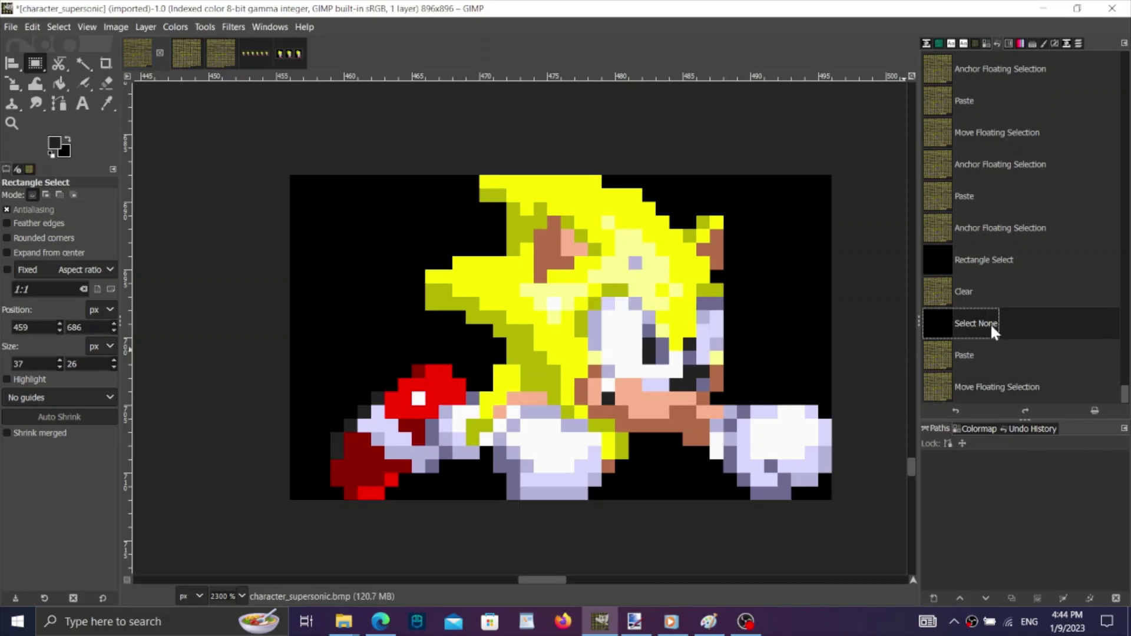
{"action": "left_click", "coordinate": [1001, 386]}
{"action": "left_click", "coordinate": [985, 323]}
Measure the second lying sprite's extents in the second sheet version with rectangle selections, and drop the selection.
{"action": "left_click", "coordinate": [174, 54]}
{"action": "scroll", "coordinate": [702, 348], "scroll_direction": "up", "scroll_amount": 1}
{"action": "left_click", "coordinate": [998, 130]}
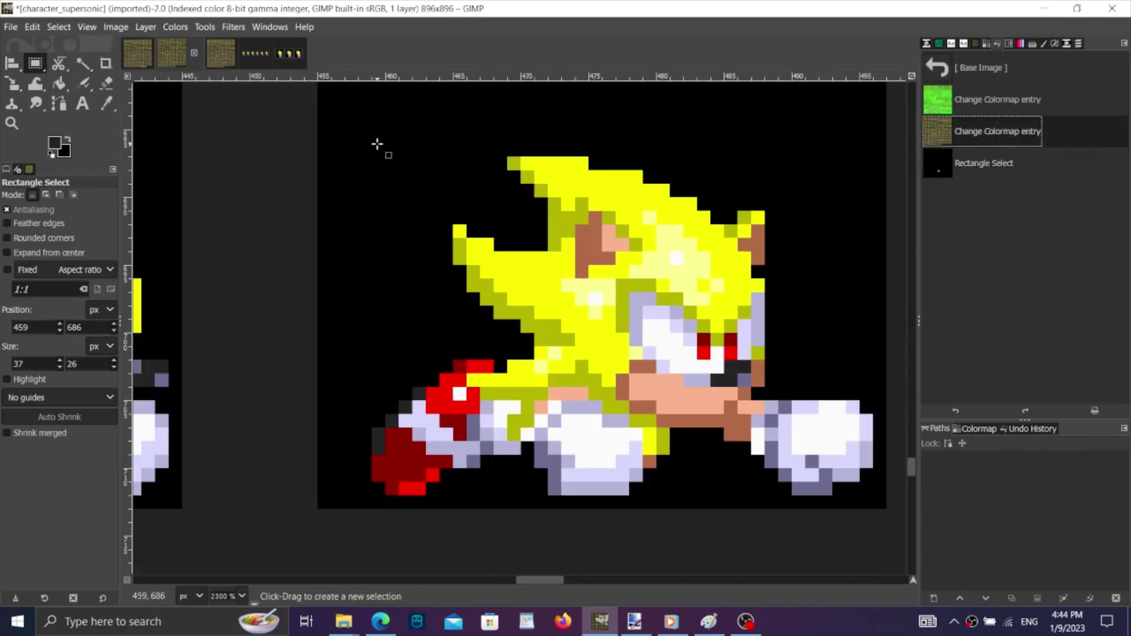
{"action": "left_click_drag", "start_coordinate": [386, 144], "coordinate": [871, 492]}
{"action": "left_click", "coordinate": [932, 144]}
{"action": "left_click_drag", "start_coordinate": [817, 128], "coordinate": [374, 495]}
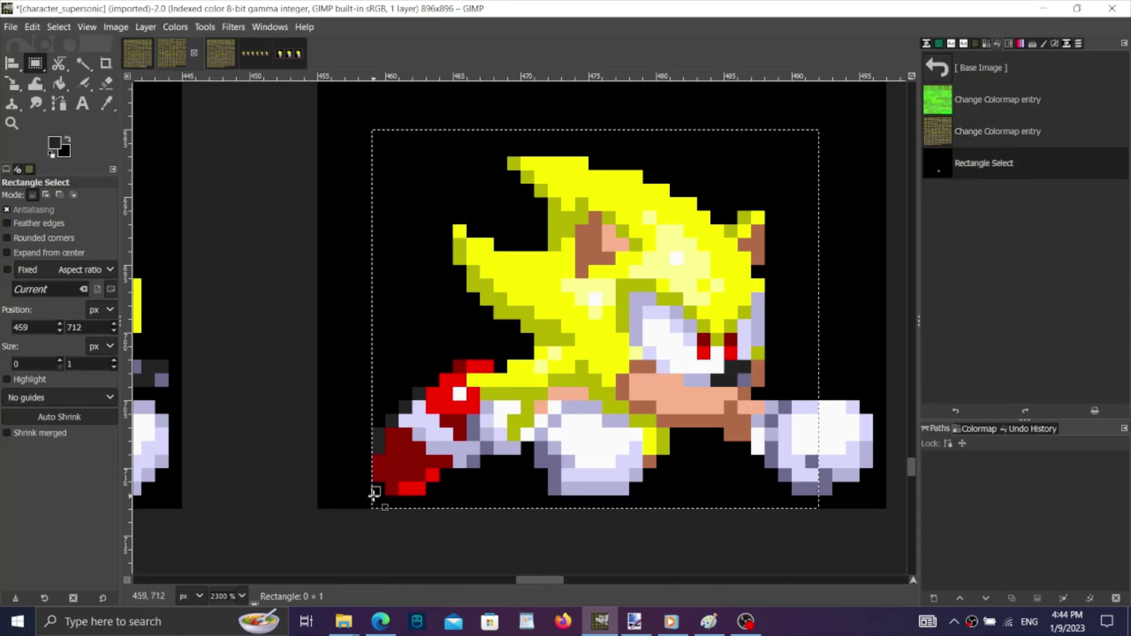
{"action": "left_click", "coordinate": [1002, 134]}
Copy the 23 × 19 px head at 347, 288 from a standing sprite in the main sheet, and drop the selection.
{"action": "left_click", "coordinate": [141, 54]}
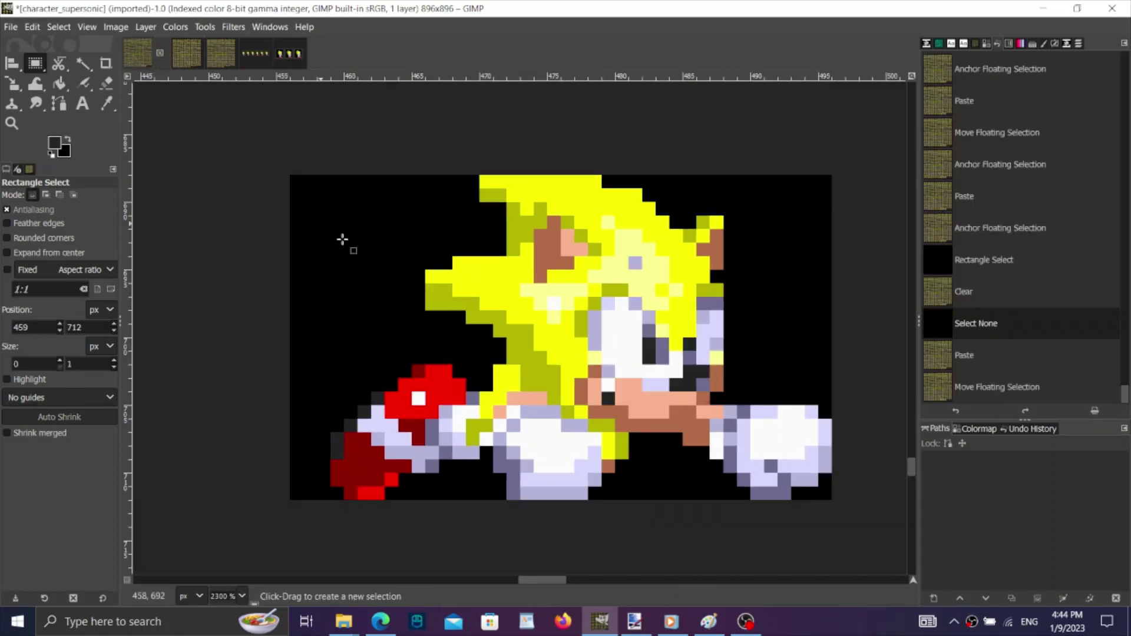
{"action": "scroll", "coordinate": [525, 383], "scroll_direction": "down", "scroll_amount": 5}
{"action": "scroll", "coordinate": [535, 384], "scroll_direction": "up", "scroll_amount": 15}
{"action": "scroll", "coordinate": [534, 384], "scroll_direction": "left", "scroll_amount": 3}
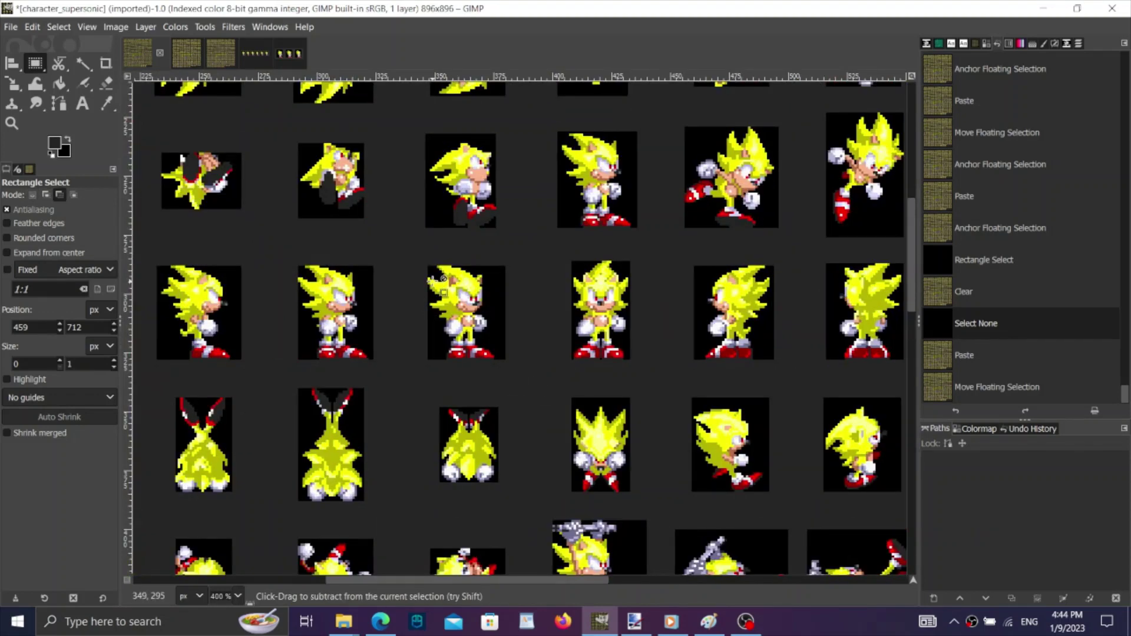
{"action": "scroll", "coordinate": [451, 294], "scroll_direction": "up", "scroll_amount": 5}
{"action": "left_click_drag", "start_coordinate": [330, 150], "coordinate": [642, 405]}
{"action": "key", "text": "ctrl+c"}
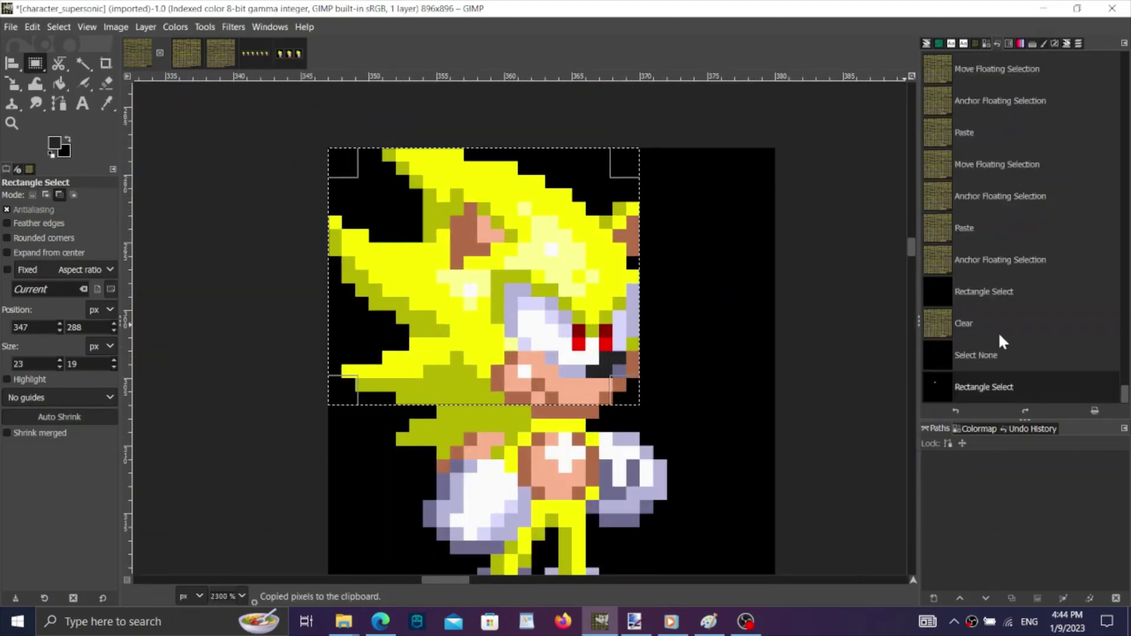
{"action": "left_click", "coordinate": [991, 356]}
Try the copied head over the second lying sprite in the main sheet, and revert to the state before it was pasted.
{"action": "scroll", "coordinate": [589, 371], "scroll_direction": "down", "scroll_amount": 6}
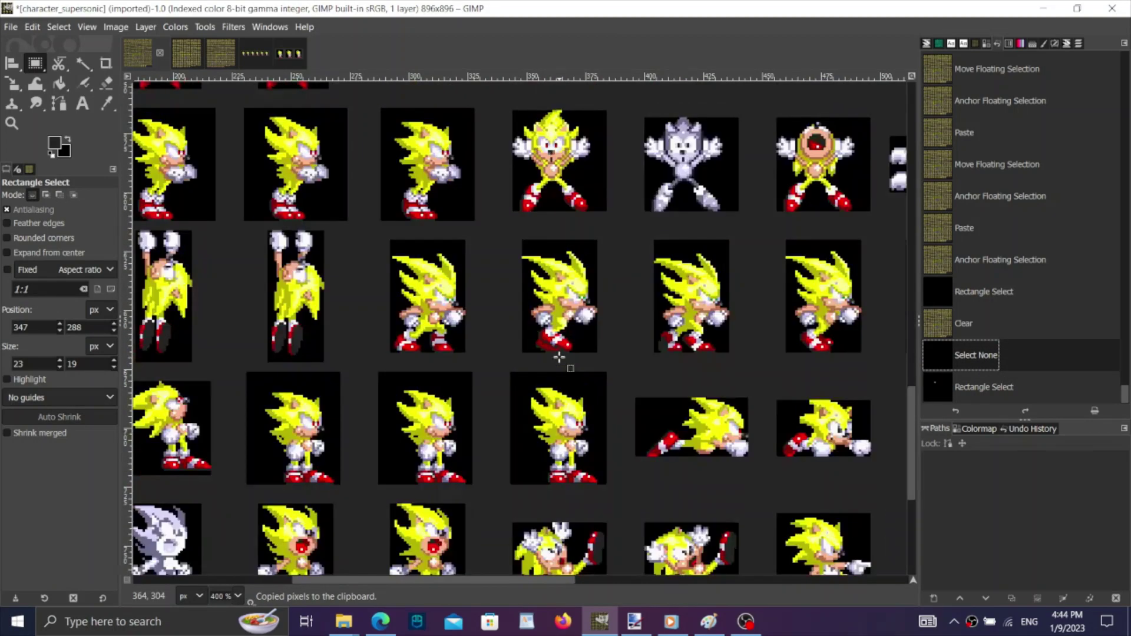
{"action": "scroll", "coordinate": [588, 371], "scroll_direction": "up", "scroll_amount": 6}
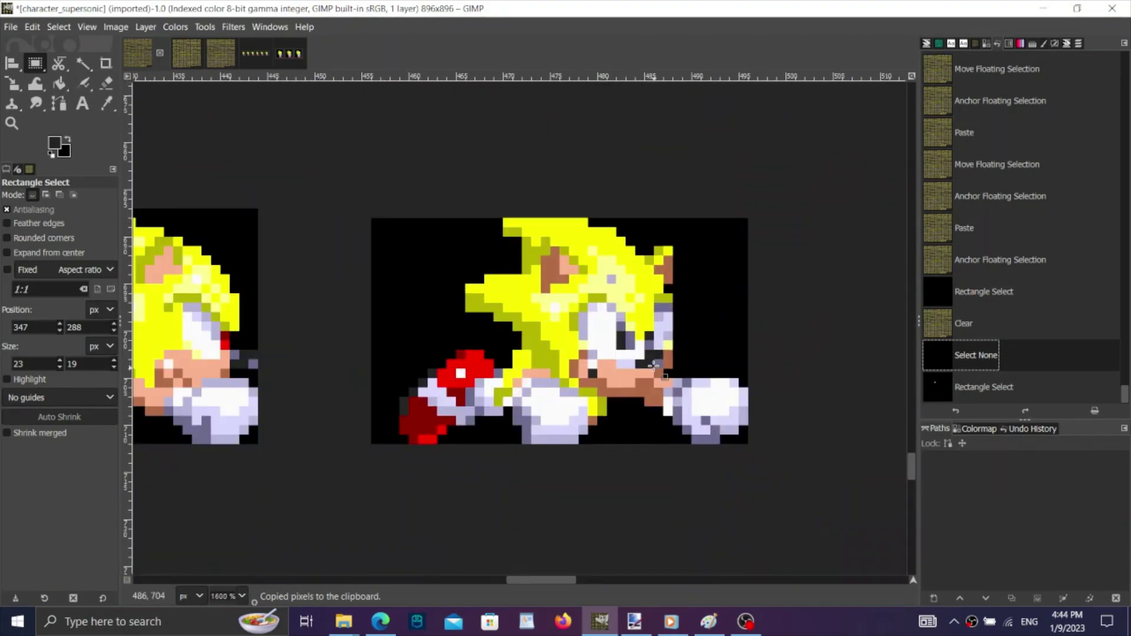
{"action": "key", "text": "ctrl+v"}
{"action": "left_click_drag", "start_coordinate": [638, 332], "coordinate": [639, 253]}
{"action": "left_click", "coordinate": [991, 323]}
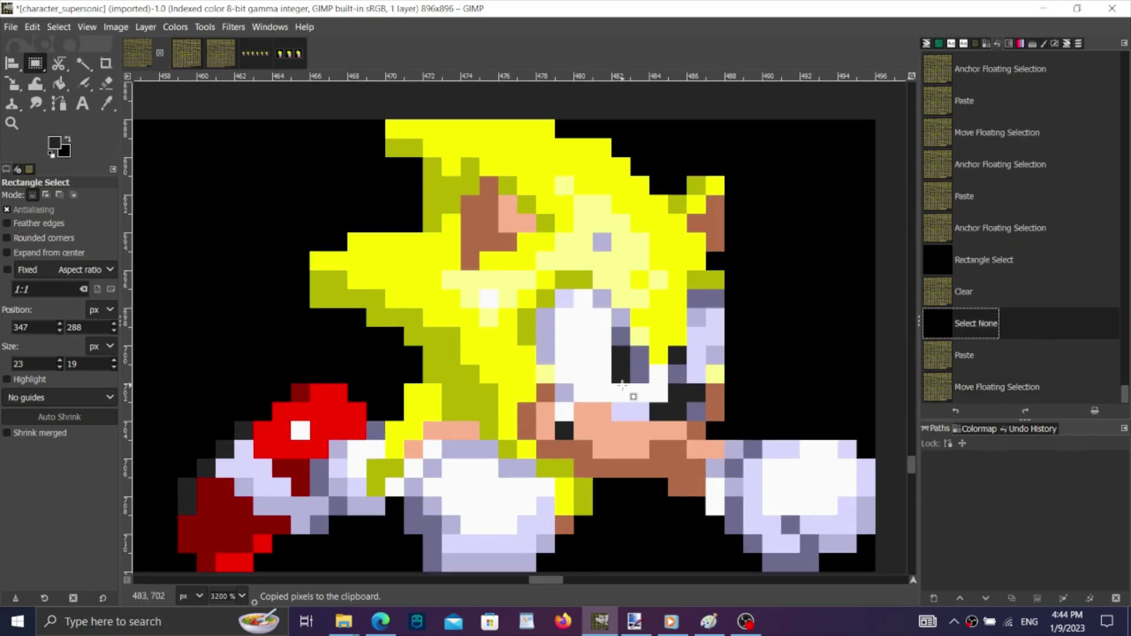
Paste the copied head over the second lying sprite at 465, 687, compare it with the original, and anchor it.
{"action": "key", "text": "ctrl+v"}
{"action": "left_click_drag", "start_coordinate": [654, 381], "coordinate": [656, 347]}
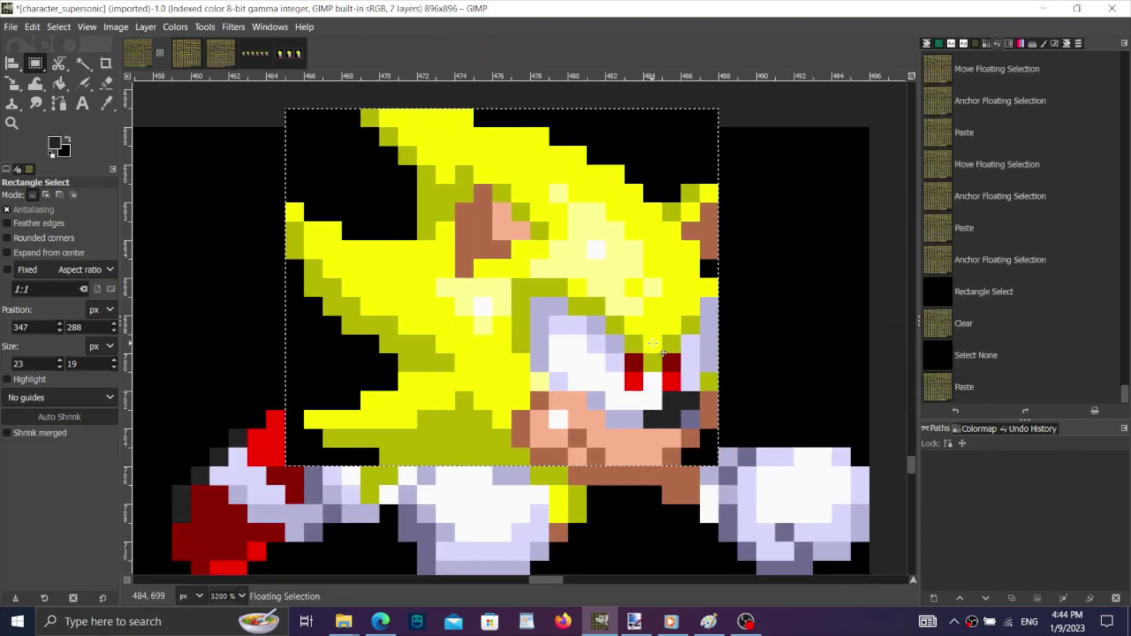
{"action": "left_click", "coordinate": [978, 323]}
{"action": "left_click", "coordinate": [996, 380]}
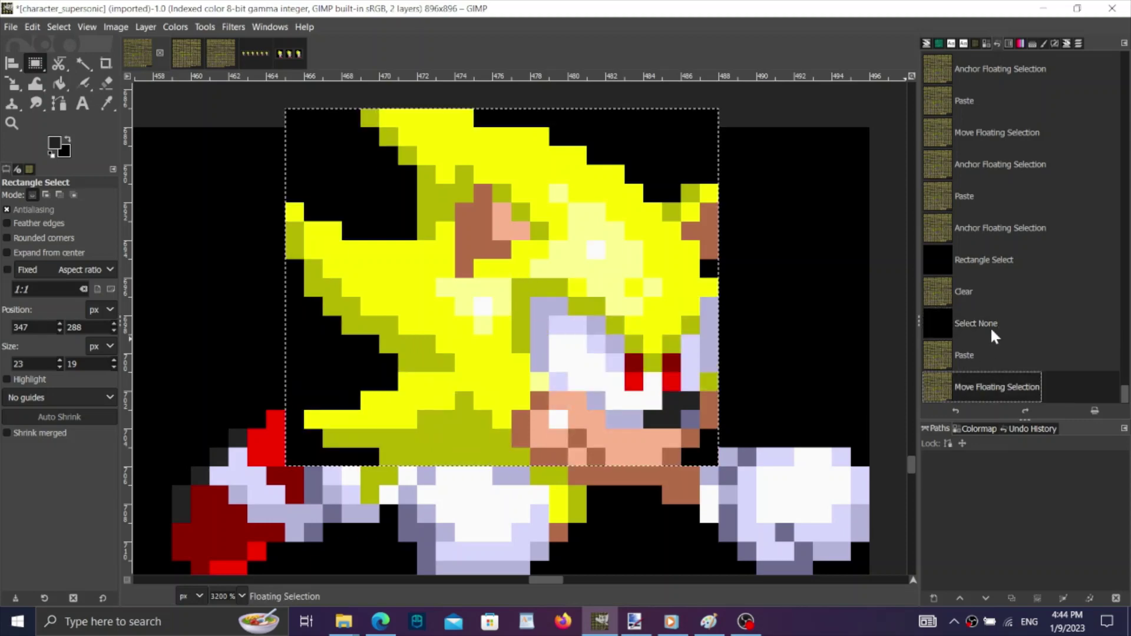
{"action": "left_click", "coordinate": [992, 327]}
{"action": "left_click", "coordinate": [1006, 365]}
{"action": "left_click", "coordinate": [1006, 386]}
{"action": "left_click", "coordinate": [1001, 324]}
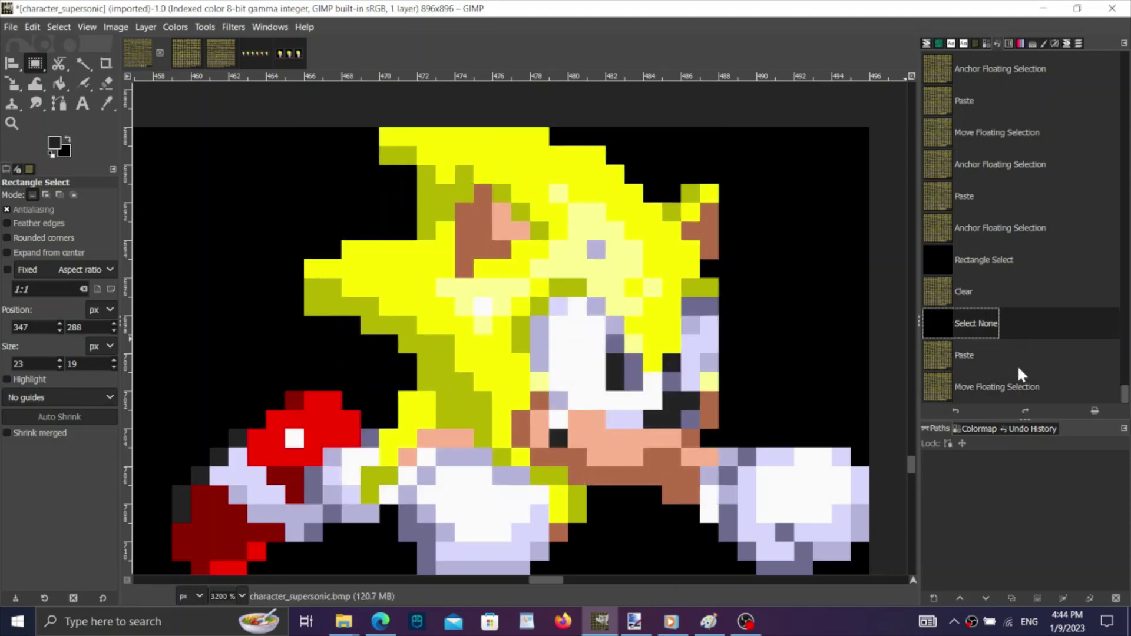
{"action": "left_click", "coordinate": [1001, 384]}
{"action": "left_click", "coordinate": [839, 340]}
{"action": "scroll", "coordinate": [803, 346], "scroll_direction": "down", "scroll_amount": 2}
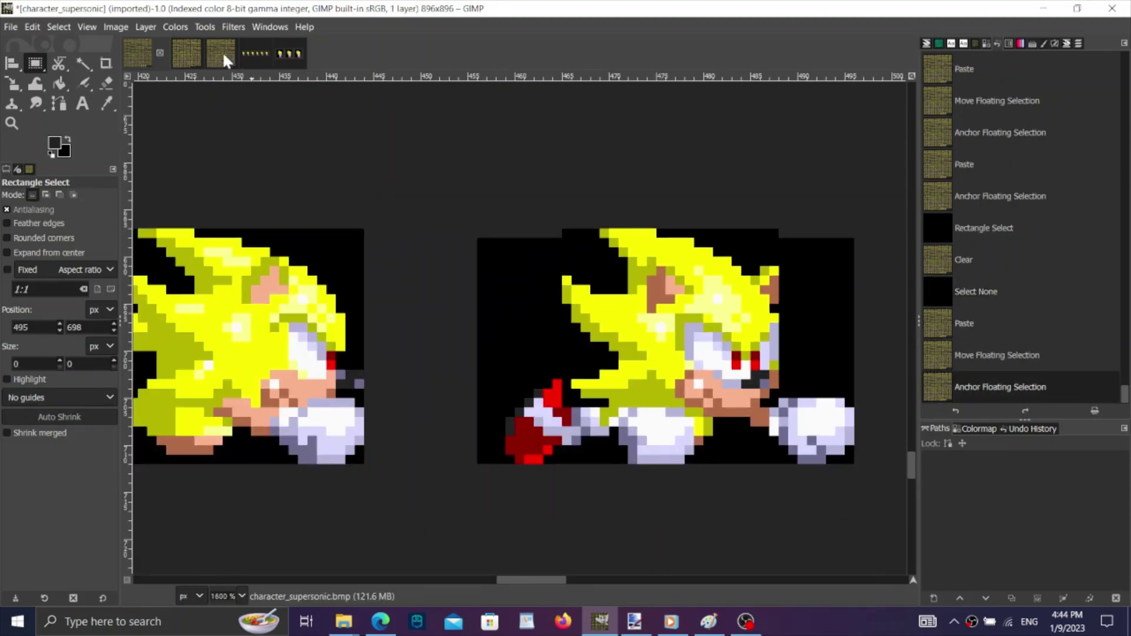
Copy the 10 × 10 px rear shoe at 459, 702 from the second lying sprite in the third sheet version.
{"action": "left_click", "coordinate": [199, 60]}
{"action": "left_click", "coordinate": [221, 54]}
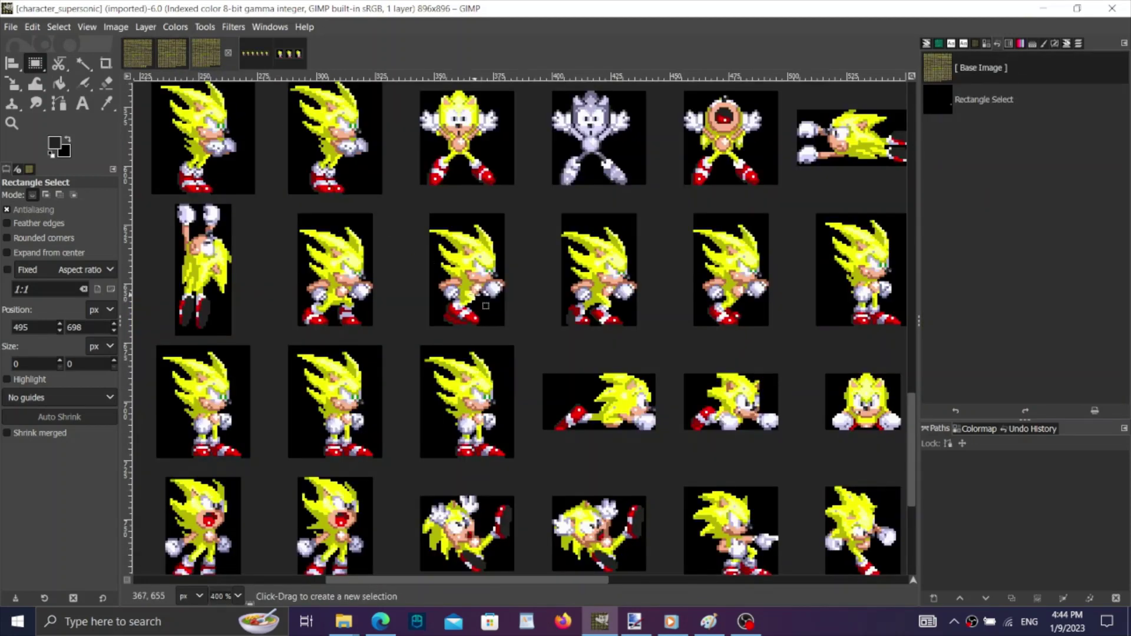
{"action": "scroll", "coordinate": [770, 454], "scroll_direction": "up", "scroll_amount": 5}
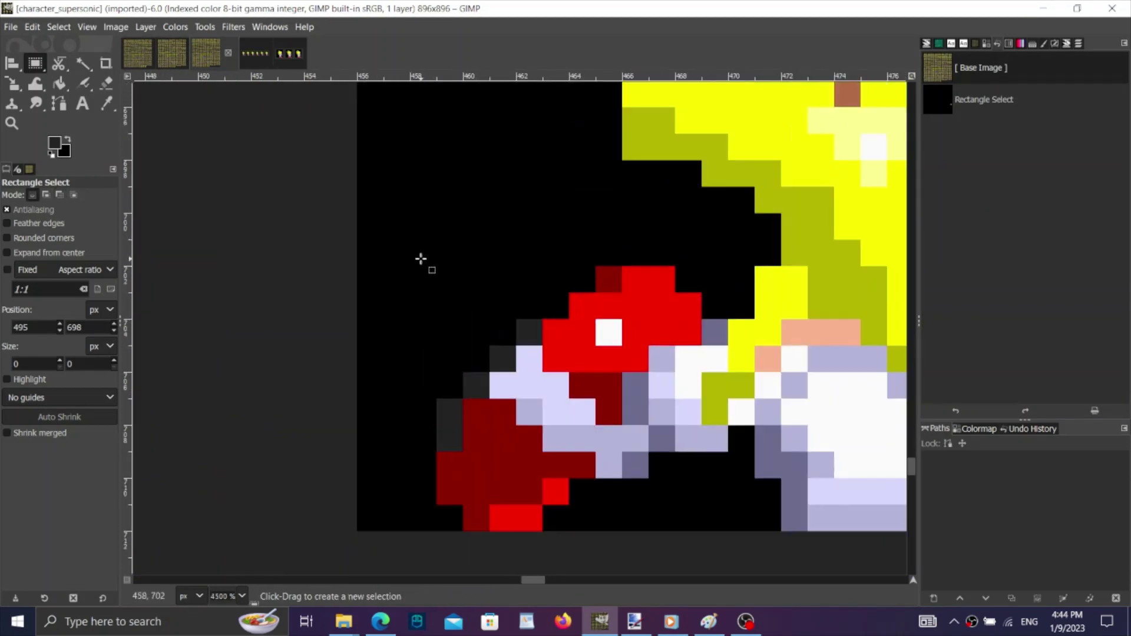
{"action": "left_click_drag", "start_coordinate": [421, 258], "coordinate": [698, 526]}
{"action": "left_click_drag", "start_coordinate": [626, 271], "coordinate": [595, 285]}
{"action": "left_click_drag", "start_coordinate": [434, 384], "coordinate": [460, 384]}
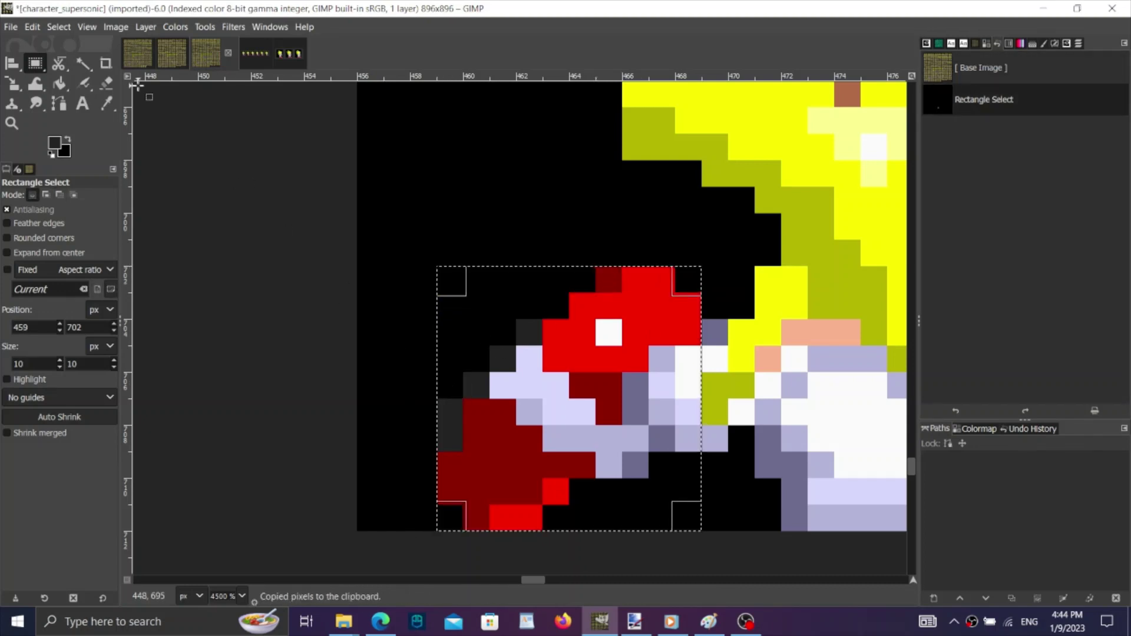
Try the copied shoe on the second lying sprite in the main sheet at 459, 702, and revert to the state before it was pasted.
{"action": "left_click", "coordinate": [139, 55]}
{"action": "scroll", "coordinate": [542, 470], "scroll_direction": "up", "scroll_amount": 4}
{"action": "key", "text": "ctrl+v"}
{"action": "left_click_drag", "start_coordinate": [459, 335], "coordinate": [421, 335]}
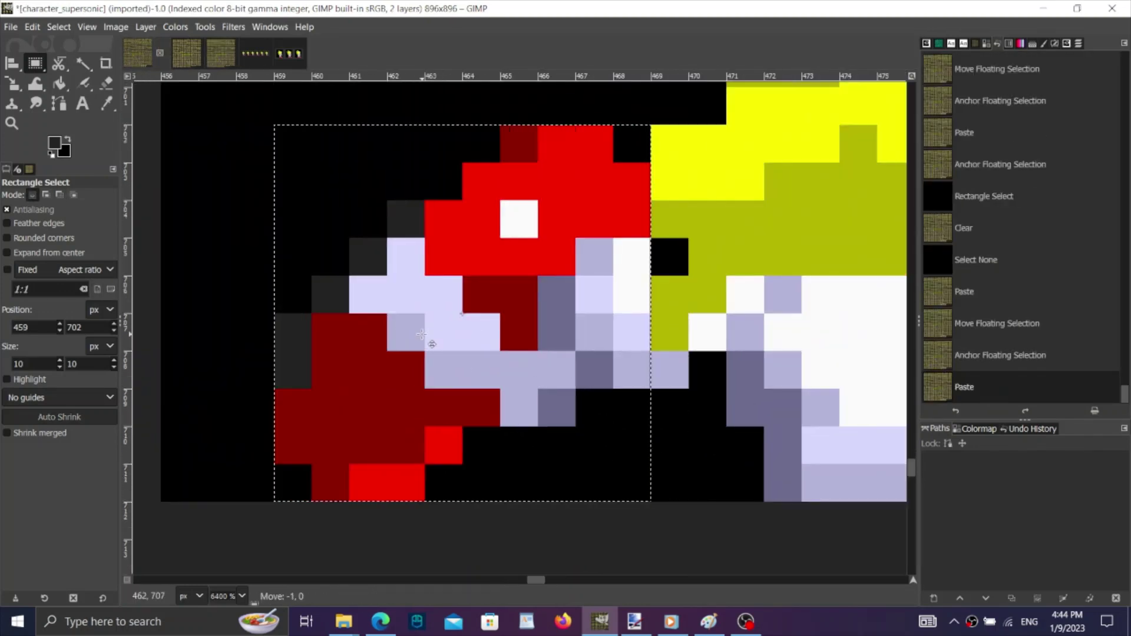
{"action": "left_click", "coordinate": [966, 315]}
{"action": "left_click", "coordinate": [985, 387]}
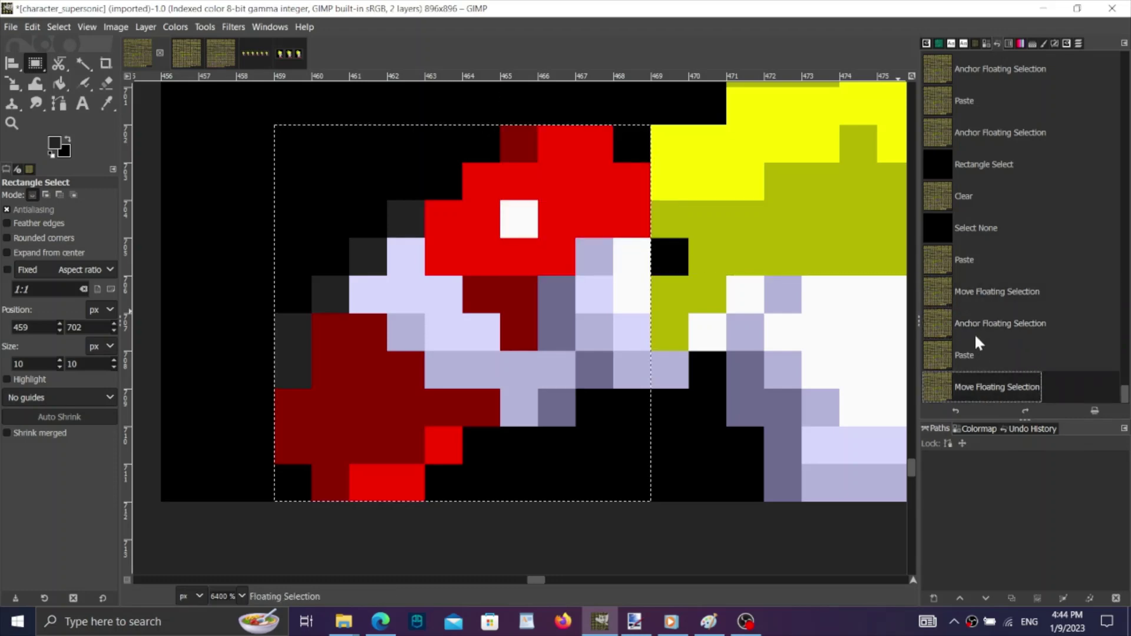
{"action": "left_click", "coordinate": [974, 330]}
{"action": "left_click", "coordinate": [987, 388]}
{"action": "left_click", "coordinate": [974, 324]}
Switch to paint.net, paste the copied shoe, and place it on the empty canvas beside the glove at 447, 302.
{"action": "left_click", "coordinate": [635, 622]}
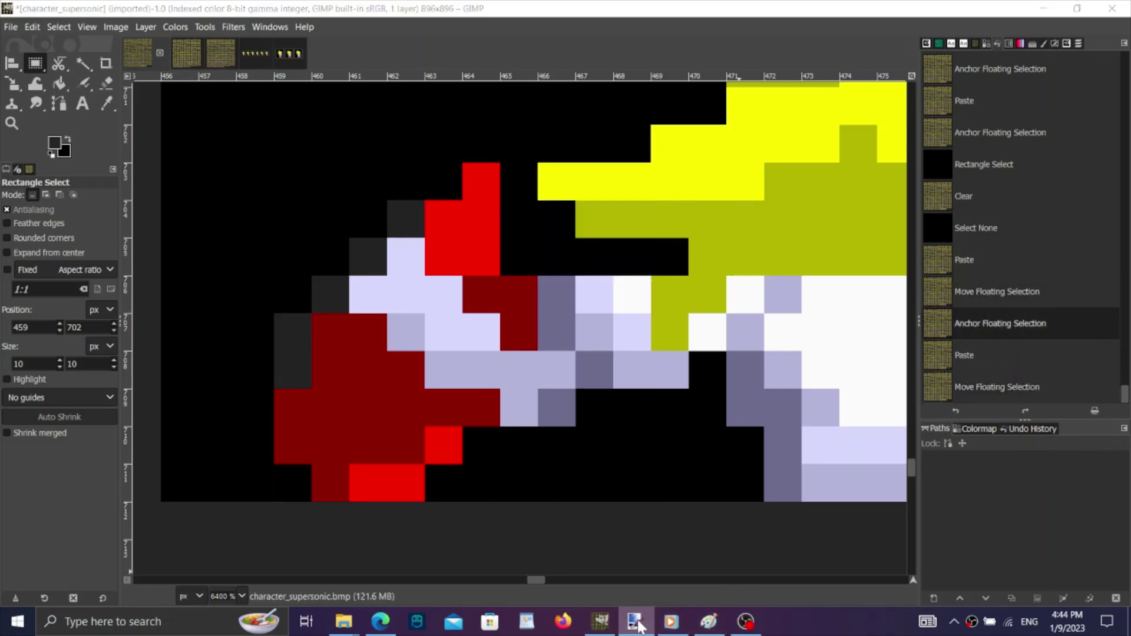
{"action": "right_click", "coordinate": [635, 622]}
{"action": "left_click", "coordinate": [635, 622]}
{"action": "right_click", "coordinate": [635, 622]}
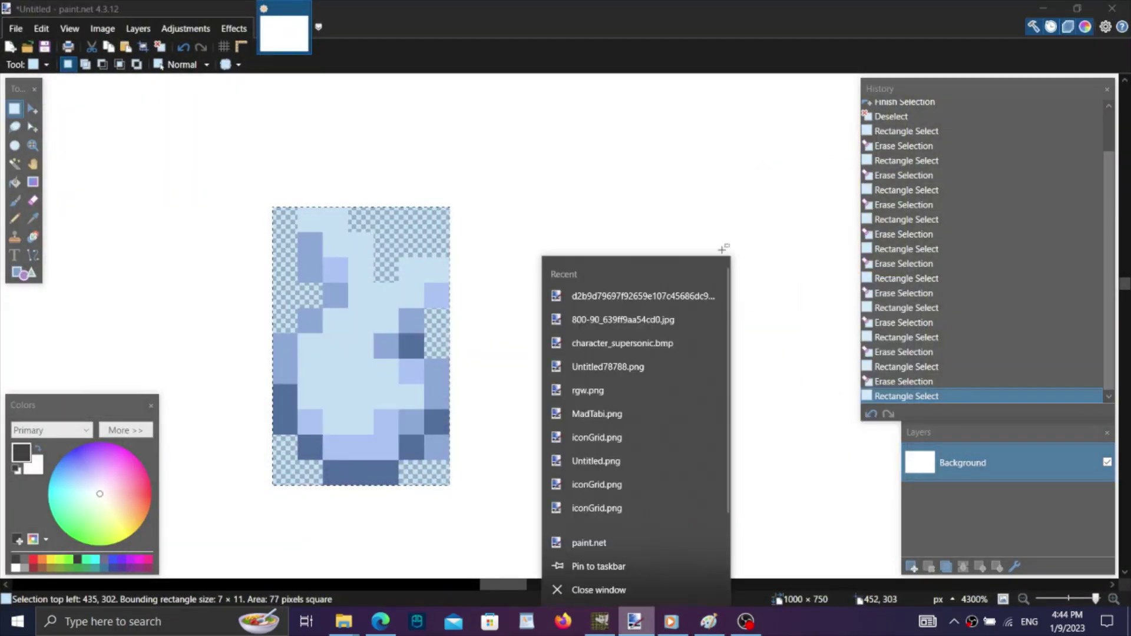
{"action": "left_click", "coordinate": [700, 160]}
{"action": "scroll", "coordinate": [726, 353], "scroll_direction": "right", "scroll_amount": 3}
{"action": "key", "text": "ctrl+v"}
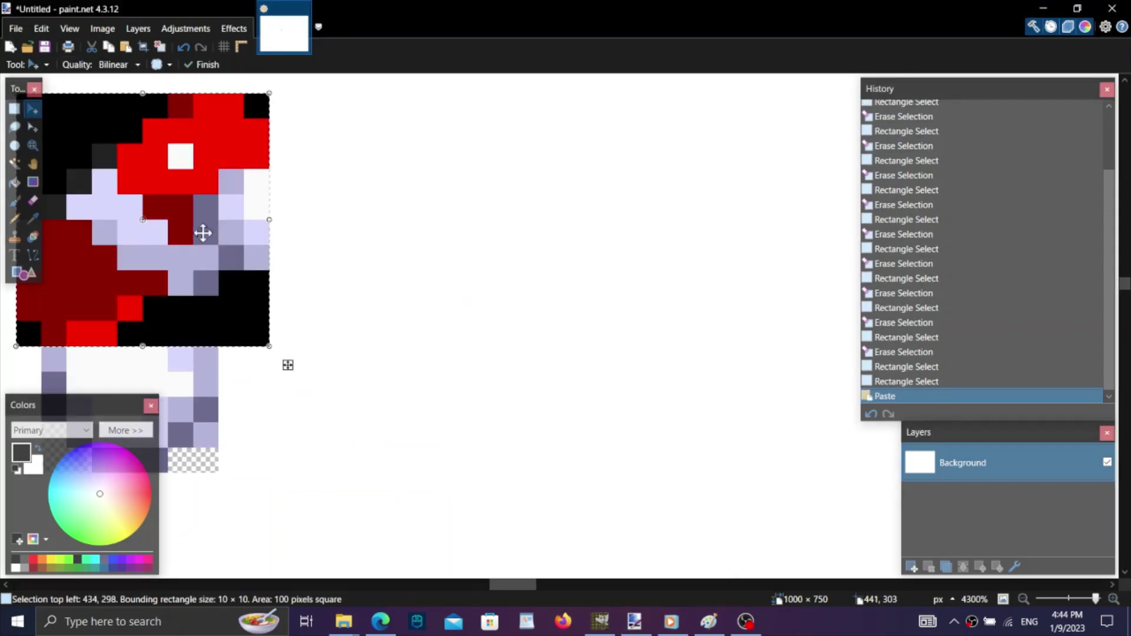
{"action": "left_click_drag", "start_coordinate": [201, 232], "coordinate": [465, 281]}
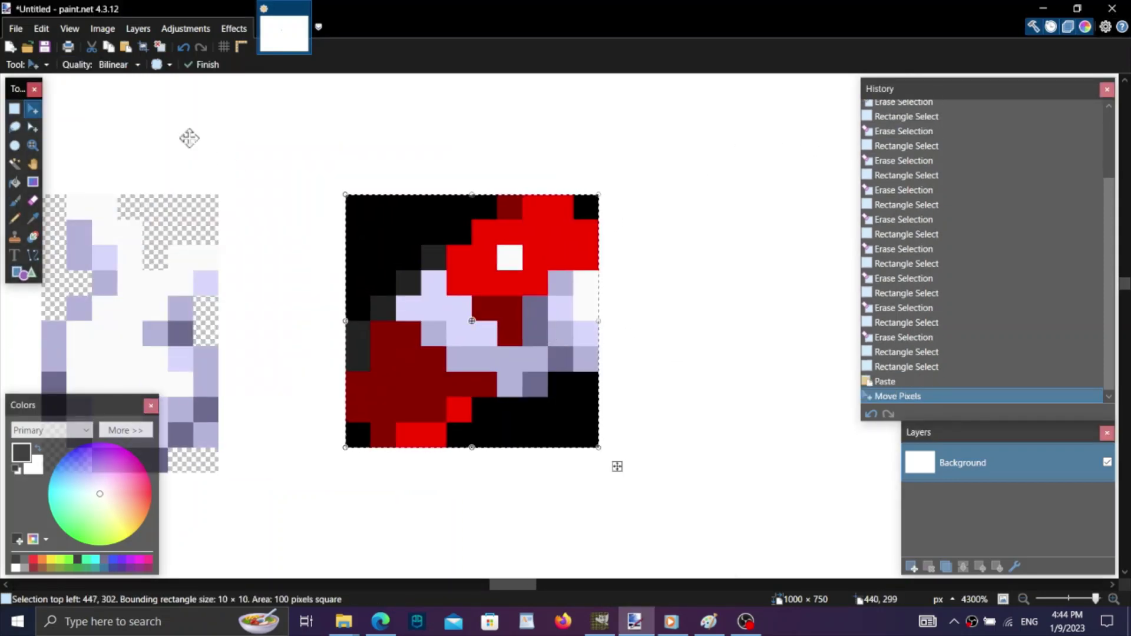
Erase the black background pixels below the pasted shoe, in its lower-right area and lower-left corner.
{"action": "left_click", "coordinate": [15, 109]}
{"action": "left_click", "coordinate": [347, 217]}
{"action": "scroll", "coordinate": [598, 366], "scroll_direction": "up", "scroll_amount": 1}
{"action": "mouse_move", "coordinate": [594, 381]}
{"action": "left_mouse_down"}
{"action": "mouse_move", "coordinate": [553, 441]}
{"action": "mouse_move", "coordinate": [429, 466]}
{"action": "left_mouse_up"}
{"action": "key", "text": "Delete"}
{"action": "key", "text": "Delete"}
{"action": "key", "text": "Delete"}
{"action": "left_click_drag", "start_coordinate": [303, 437], "coordinate": [297, 474]}
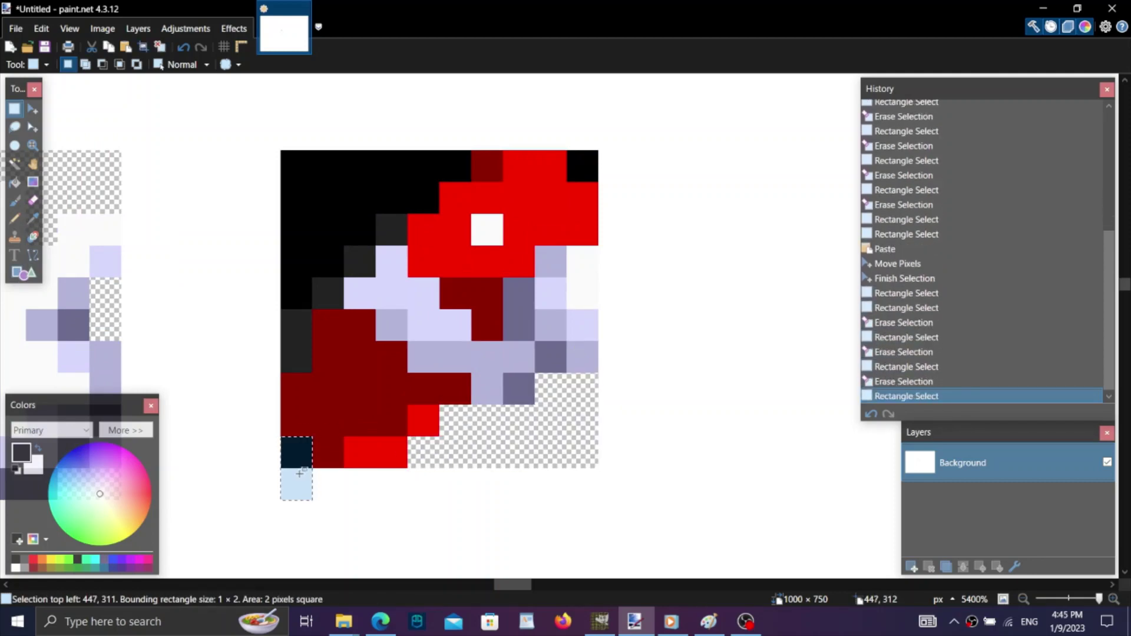
{"action": "key", "text": "Delete"}
Erase the black background above the shoe, from the stepped upper-left area and the single upper-right corner pixel.
{"action": "scroll", "coordinate": [296, 306], "scroll_direction": "up", "scroll_amount": 1}
{"action": "left_click_drag", "start_coordinate": [302, 232], "coordinate": [295, 334]}
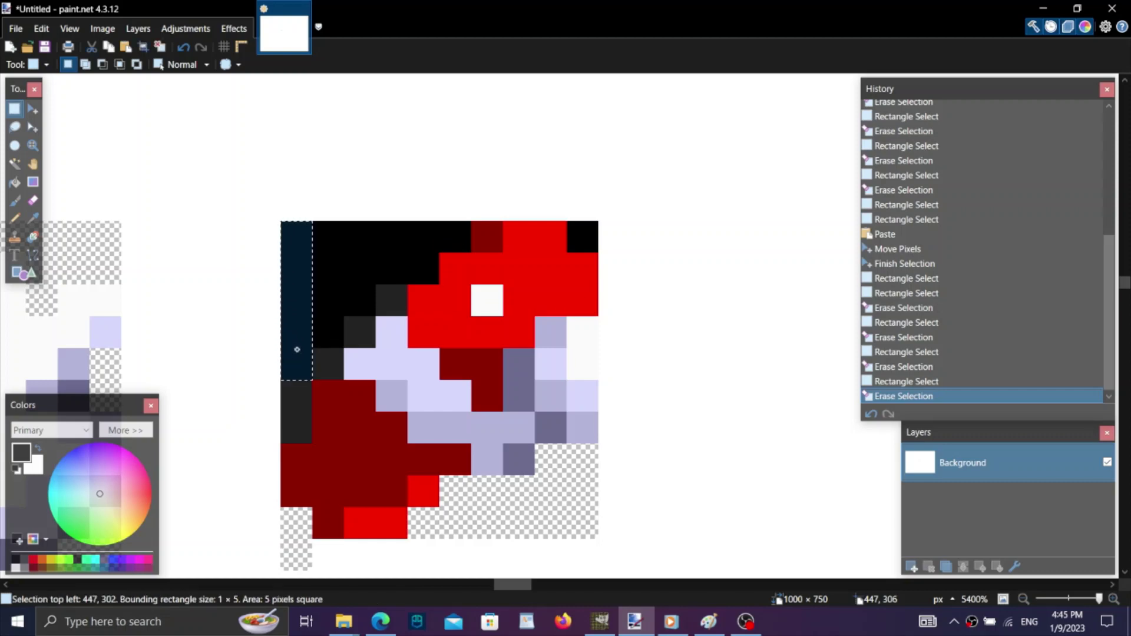
{"action": "key", "text": "Delete"}
{"action": "left_click_drag", "start_coordinate": [333, 238], "coordinate": [326, 321]}
{"action": "key", "text": "Delete"}
{"action": "left_click_drag", "start_coordinate": [354, 235], "coordinate": [360, 294]}
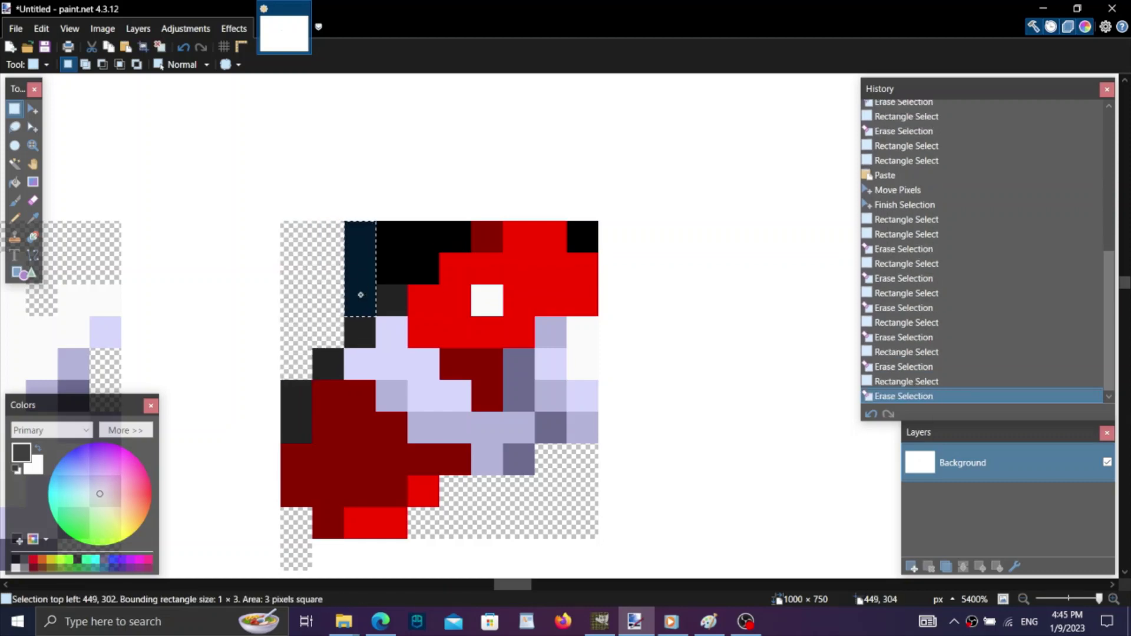
{"action": "key", "text": "Delete"}
{"action": "left_click_drag", "start_coordinate": [416, 228], "coordinate": [391, 259]}
{"action": "key", "text": "Delete"}
{"action": "left_click_drag", "start_coordinate": [442, 227], "coordinate": [465, 247]}
{"action": "key", "text": "Delete"}
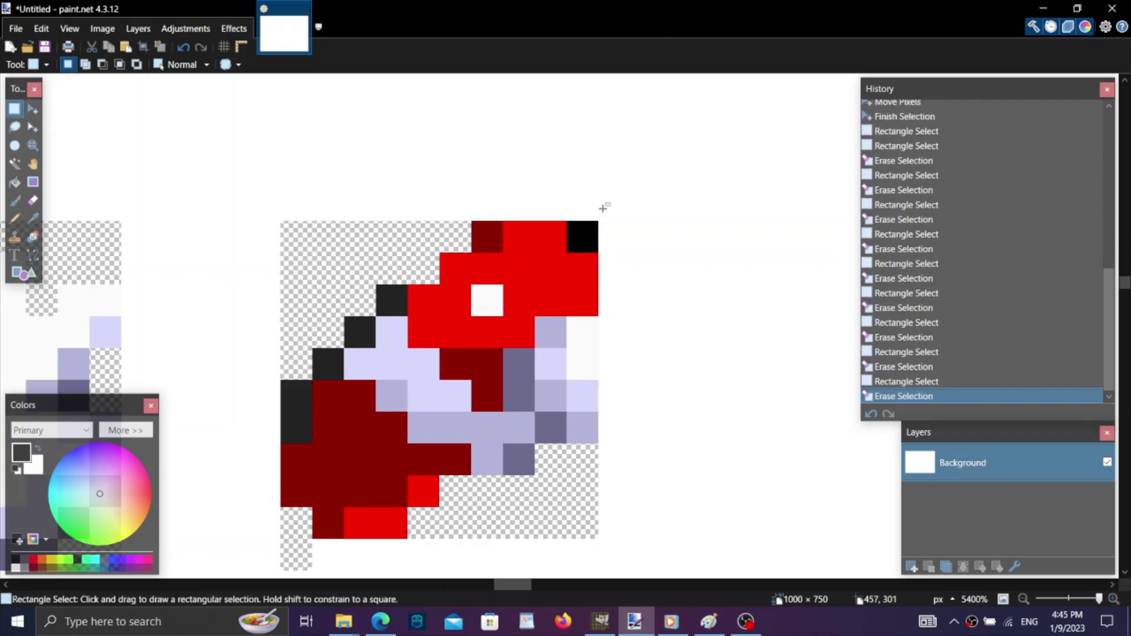
{"action": "mouse_move", "coordinate": [588, 248]}
{"action": "left_mouse_down"}
{"action": "mouse_move", "coordinate": [577, 268]}
{"action": "mouse_move", "coordinate": [574, 248]}
{"action": "left_mouse_up"}
{"action": "key", "text": "Delete"}
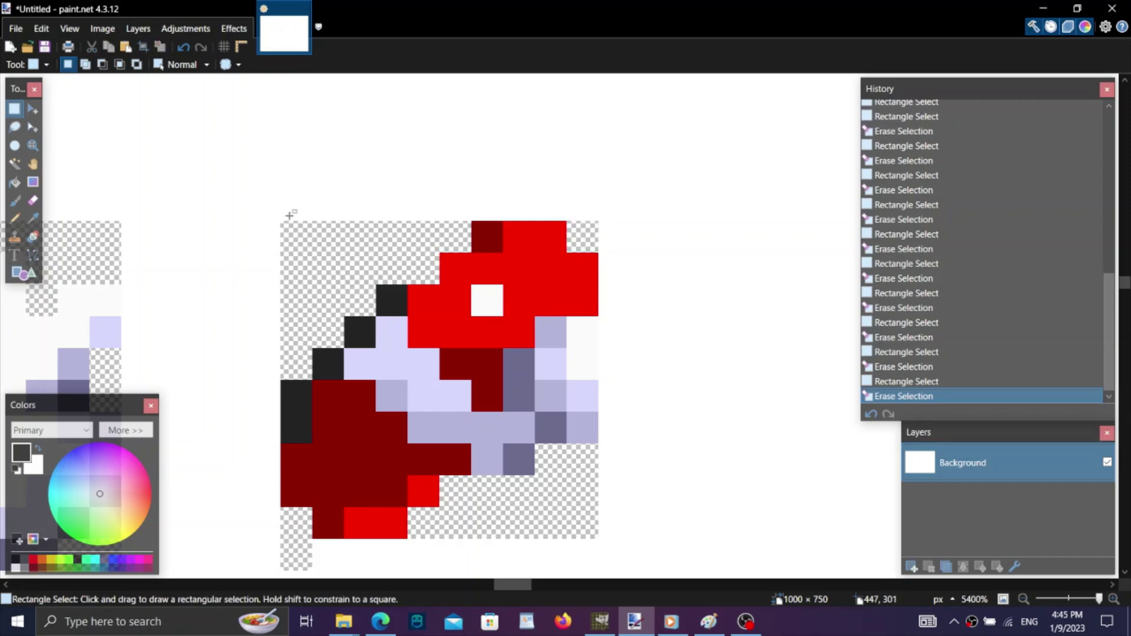
Select the cleaned 10 × 10 px shoe at 447, 302 and copy it.
{"action": "left_click_drag", "start_coordinate": [289, 216], "coordinate": [598, 500]}
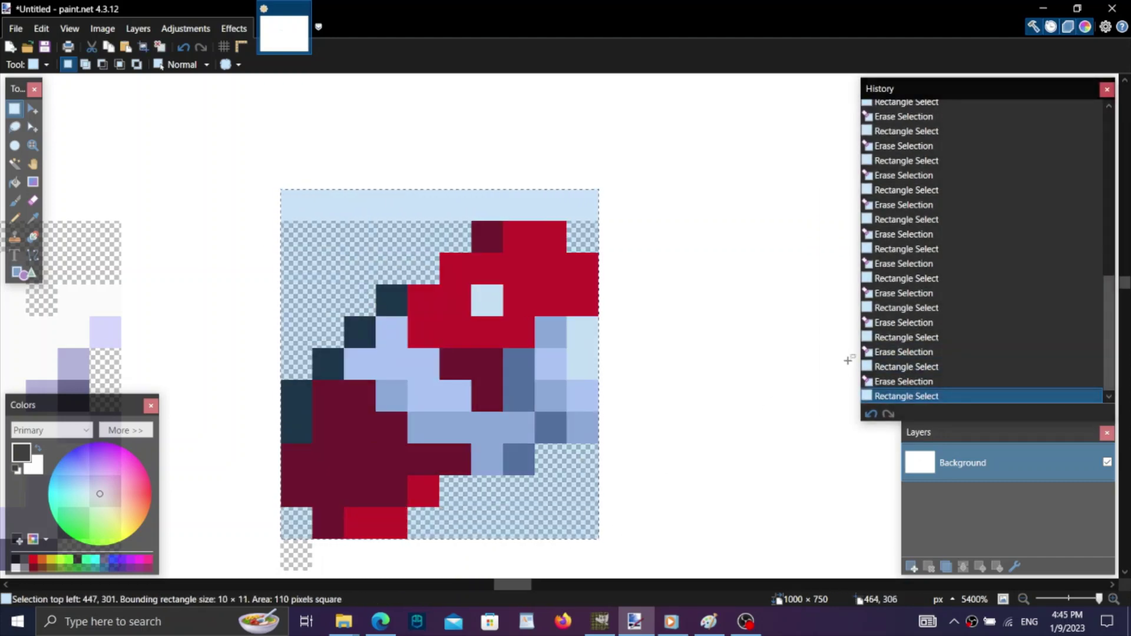
{"action": "left_click", "coordinate": [871, 414]}
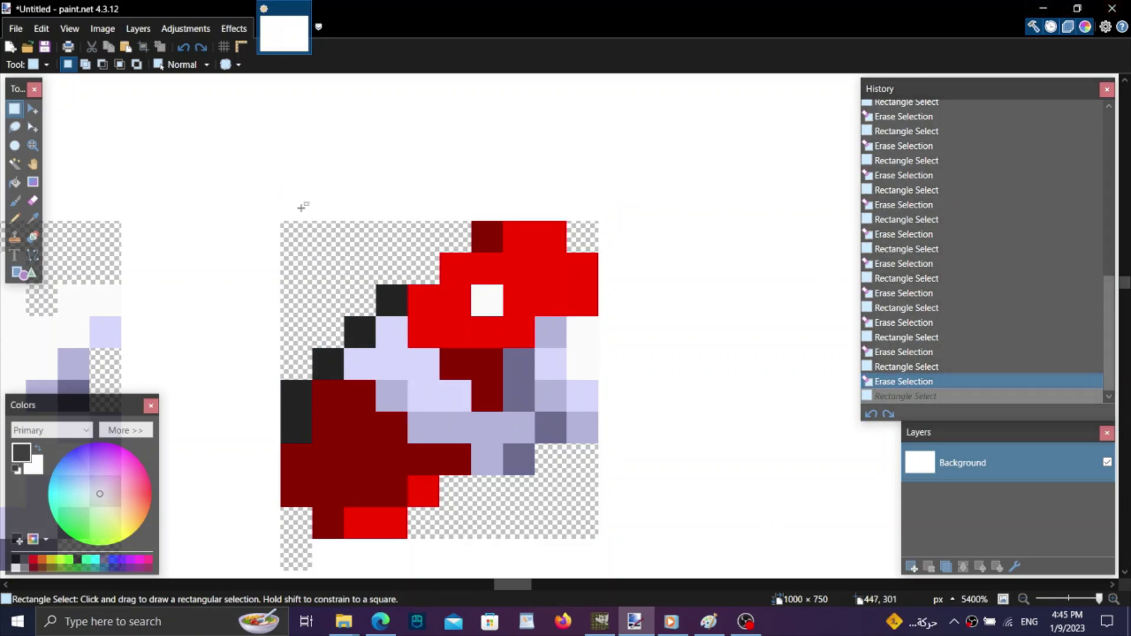
{"action": "left_click_drag", "start_coordinate": [284, 225], "coordinate": [596, 535]}
Roll the canvas back to the state right after the first glove piece was placed, and drop the selection.
{"action": "scroll", "coordinate": [1054, 233], "scroll_direction": "up", "scroll_amount": 10}
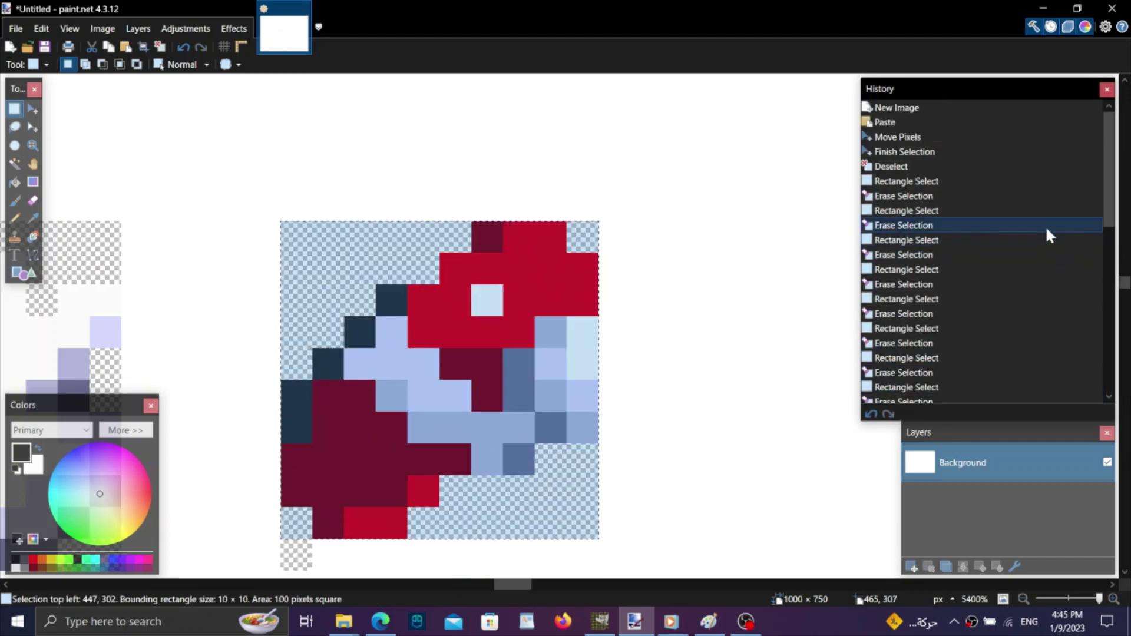
{"action": "left_click", "coordinate": [943, 151]}
{"action": "scroll", "coordinate": [675, 277], "scroll_direction": "down", "scroll_amount": 2}
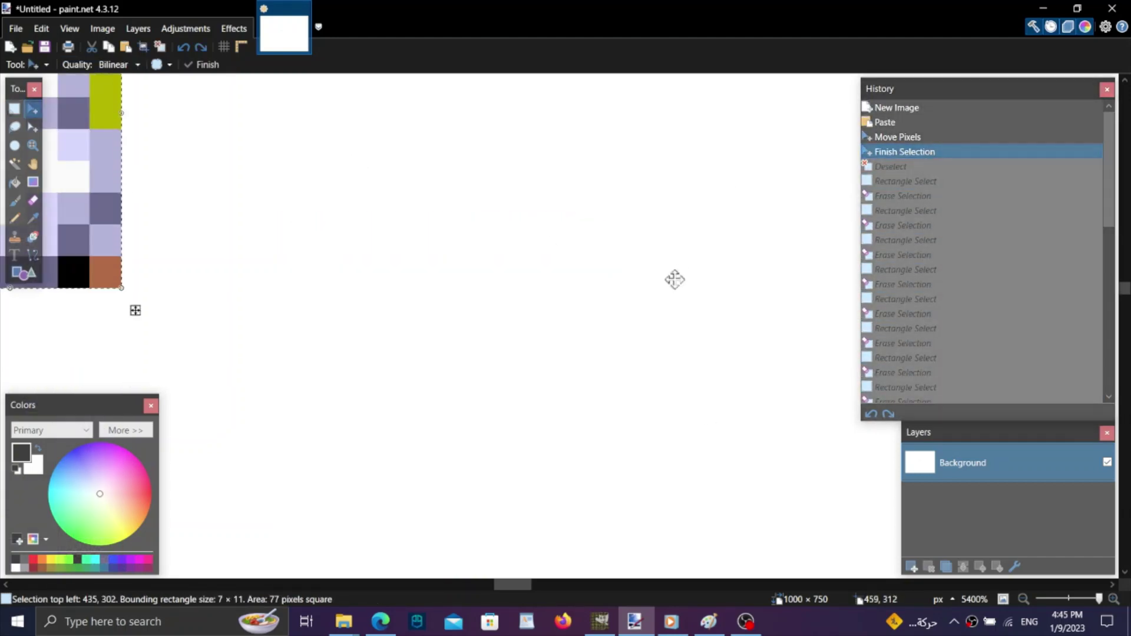
{"action": "scroll", "coordinate": [675, 280], "scroll_direction": "up", "scroll_amount": 1}
{"action": "scroll", "coordinate": [692, 289], "scroll_direction": "down", "scroll_amount": 1}
{"action": "key", "text": "s"}
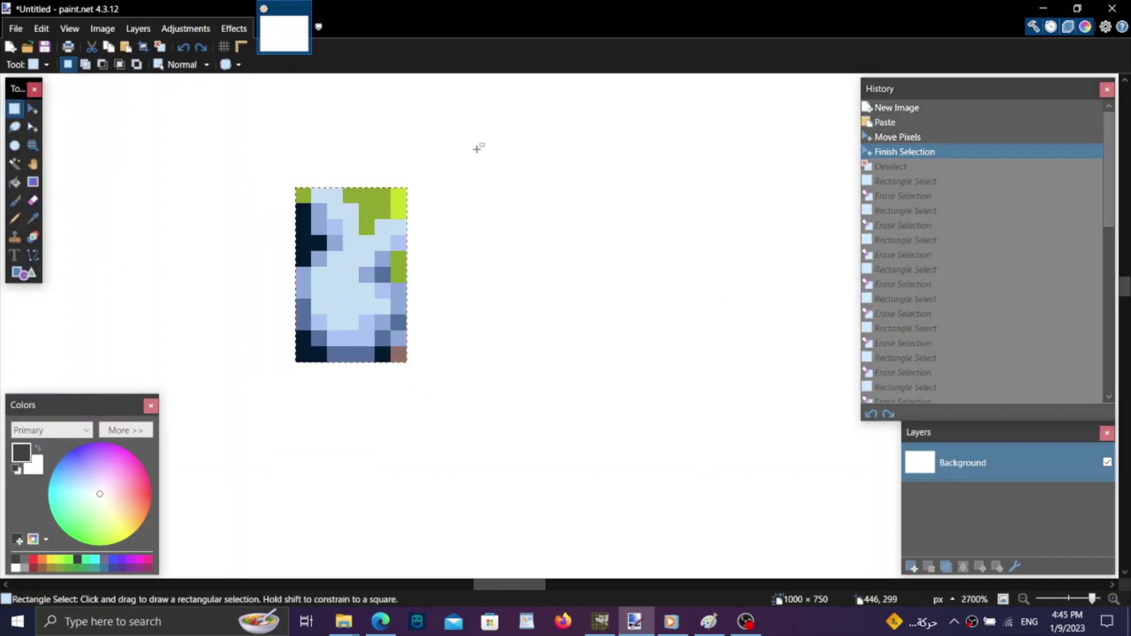
{"action": "left_click", "coordinate": [474, 144]}
Return to GIMP, paste the background-free shoe onto the second lying sprite at 459, 702, compare it with the original, and anchor it.
{"action": "left_click", "coordinate": [1046, 9]}
{"action": "key", "text": "ctrl+v"}
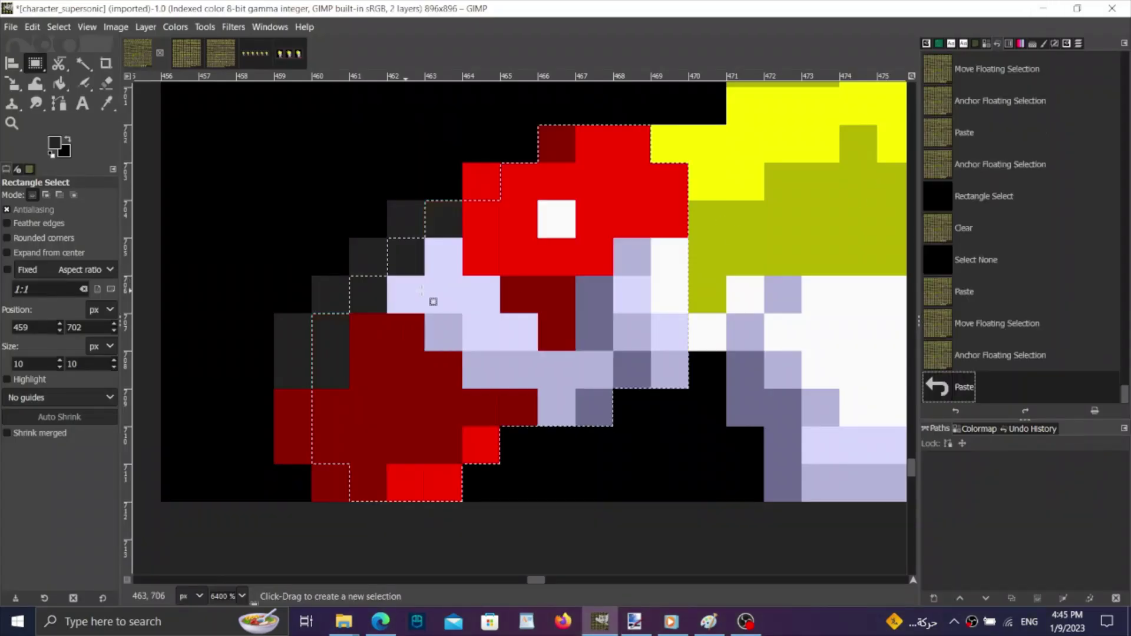
{"action": "mouse_move", "coordinate": [506, 298]}
{"action": "left_mouse_down"}
{"action": "mouse_move", "coordinate": [477, 316]}
{"action": "mouse_move", "coordinate": [449, 301]}
{"action": "mouse_move", "coordinate": [494, 295]}
{"action": "left_mouse_up"}
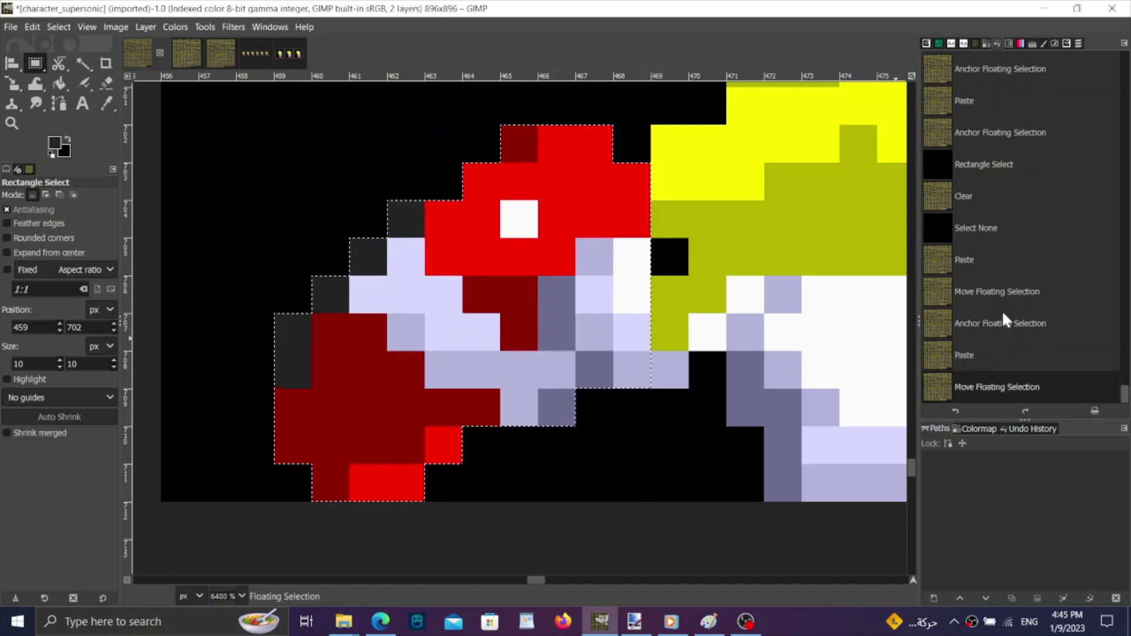
{"action": "left_click", "coordinate": [1005, 313]}
{"action": "left_click", "coordinate": [1009, 385]}
{"action": "left_click", "coordinate": [844, 291]}
Clear the 8 × 1 px strip at 488, 687 and the 10 × 1 px strip at 456, 687 beside the second lying sprite's head.
{"action": "scroll", "coordinate": [518, 328], "scroll_direction": "down", "scroll_amount": 4}
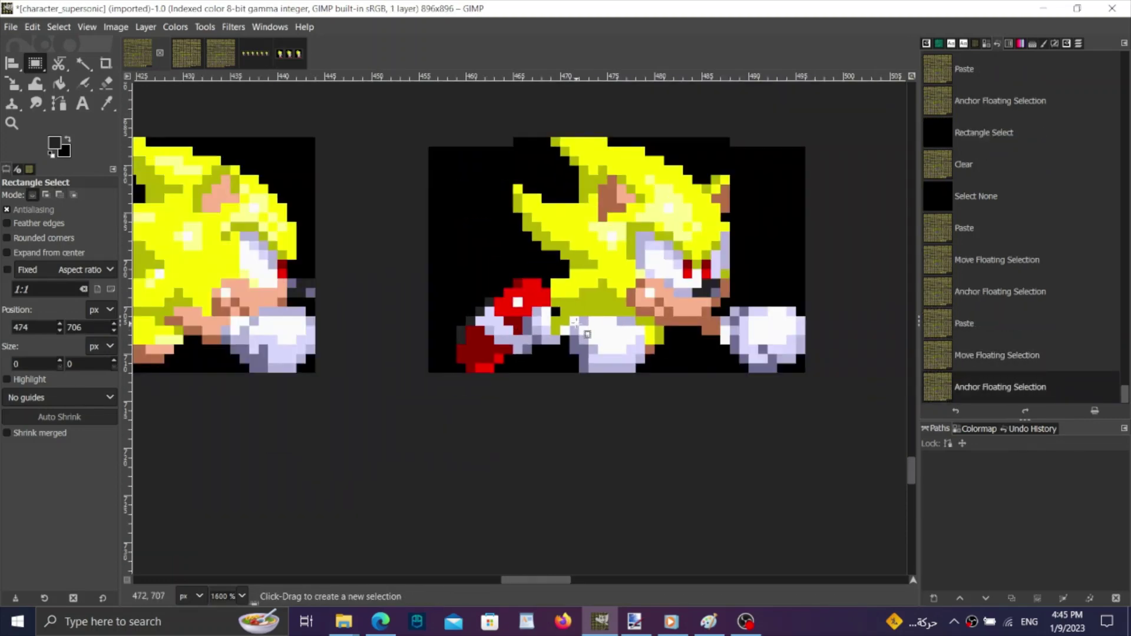
{"action": "scroll", "coordinate": [747, 298], "scroll_direction": "up", "scroll_amount": 2}
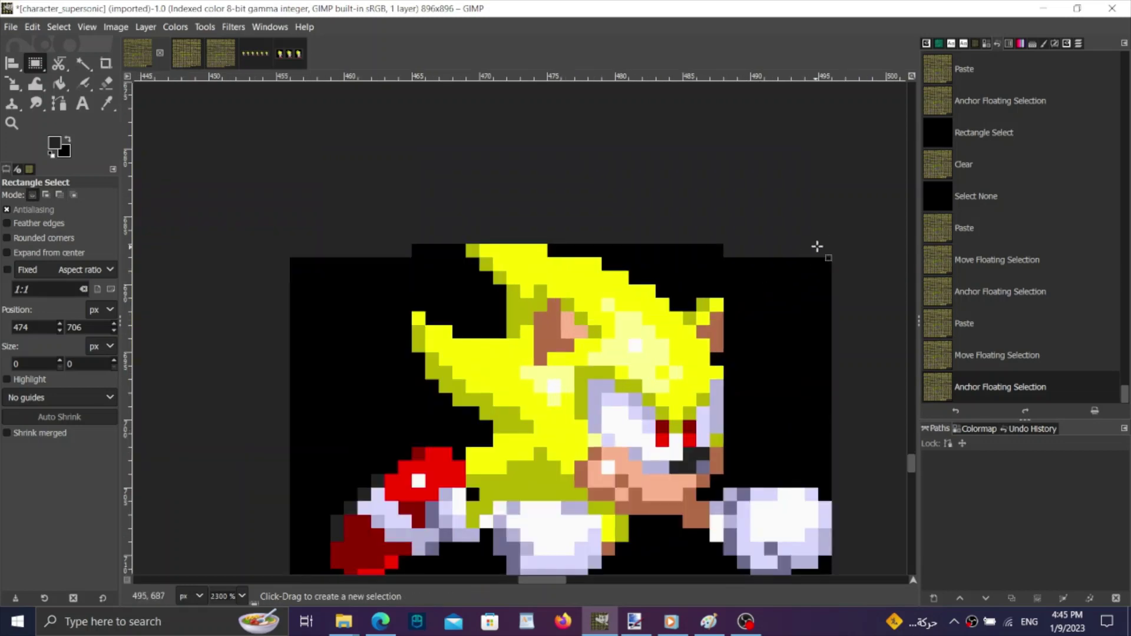
{"action": "left_click_drag", "start_coordinate": [708, 253], "coordinate": [723, 254]}
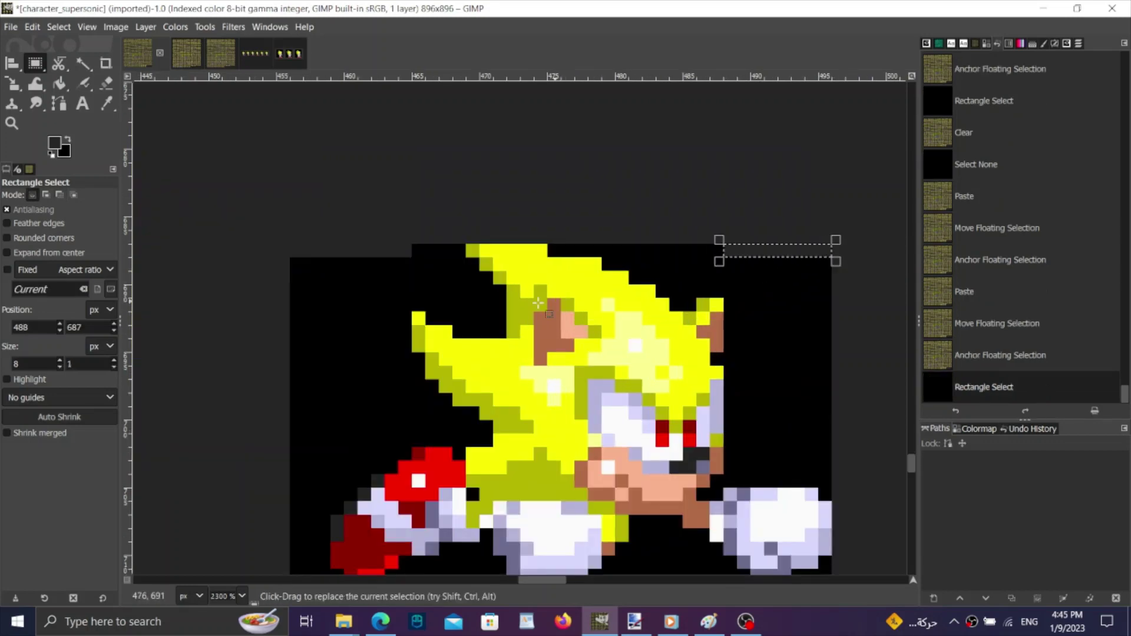
{"action": "key", "text": "Delete"}
{"action": "key", "text": "ctrl+shift+a"}
{"action": "left_click_drag", "start_coordinate": [421, 241], "coordinate": [278, 254]}
{"action": "key", "text": "Delete"}
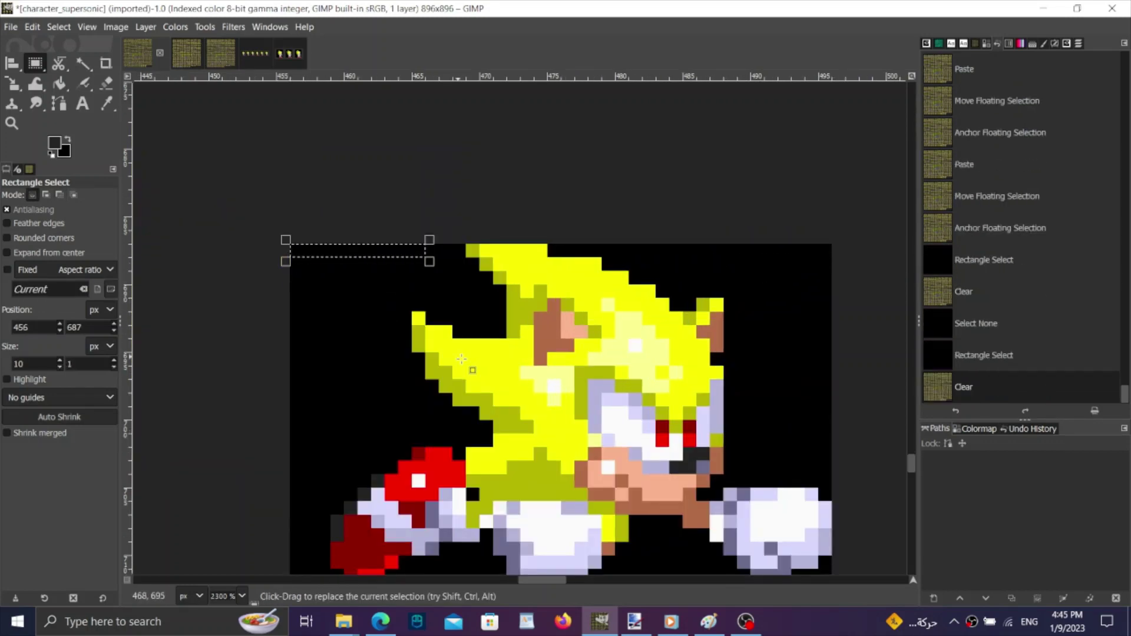
{"action": "key", "text": "ctrl+shift+a"}
{"action": "scroll", "coordinate": [442, 366], "scroll_direction": "down", "scroll_amount": 2}
{"action": "scroll", "coordinate": [443, 365], "scroll_direction": "down", "scroll_amount": 1}
{"action": "scroll", "coordinate": [448, 365], "scroll_direction": "up", "scroll_amount": 4}
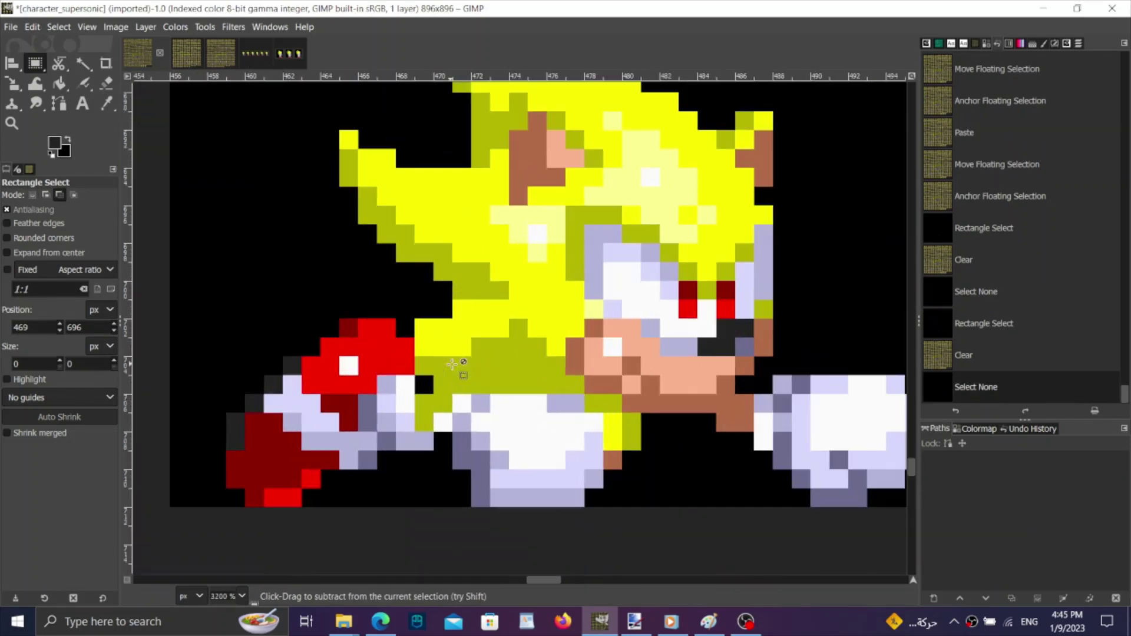
{"action": "scroll", "coordinate": [418, 325], "scroll_direction": "down", "scroll_amount": 2}
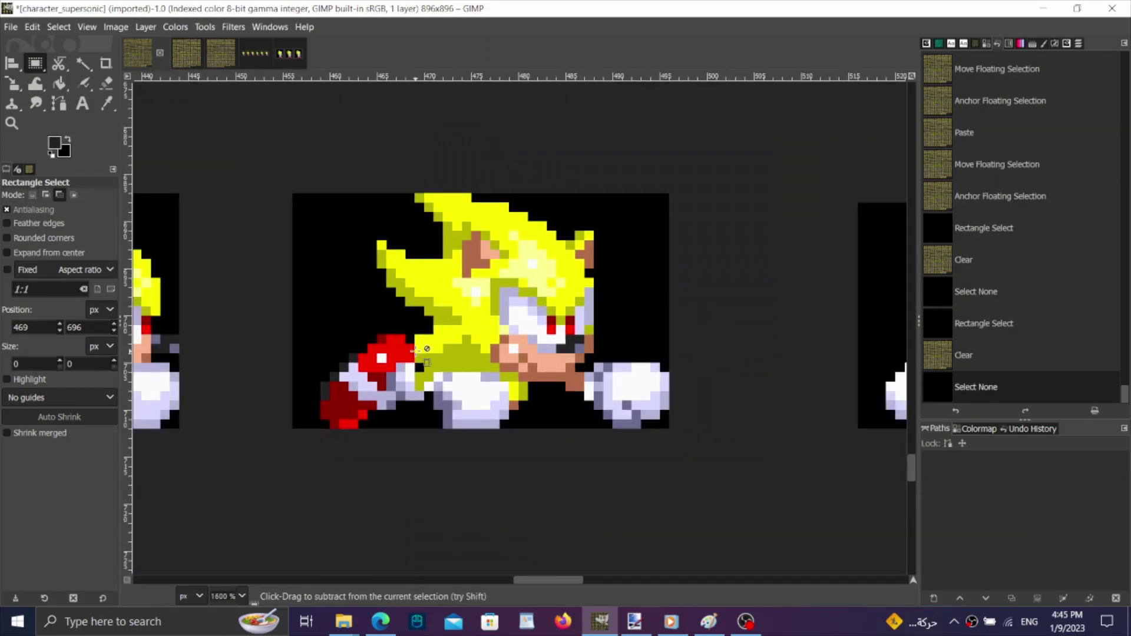
{"action": "scroll", "coordinate": [415, 351], "scroll_direction": "up", "scroll_amount": 1}
{"action": "scroll", "coordinate": [363, 188], "scroll_direction": "up", "scroll_amount": 1}
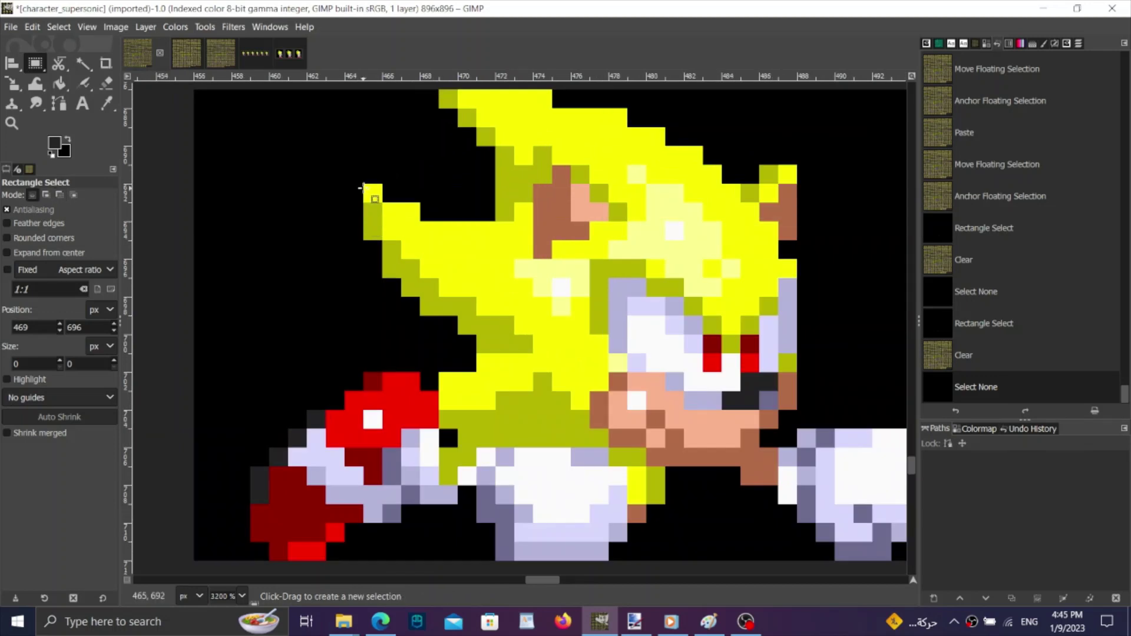
Copy the 3 × 5 px hair tip at 465, 692, anchor the copy at 467, 699 above the shoe, and compare it with the earlier state.
{"action": "left_click_drag", "start_coordinate": [412, 267], "coordinate": [454, 373]}
{"action": "key", "text": "ctrl+c"}
{"action": "key", "text": "ctrl+v"}
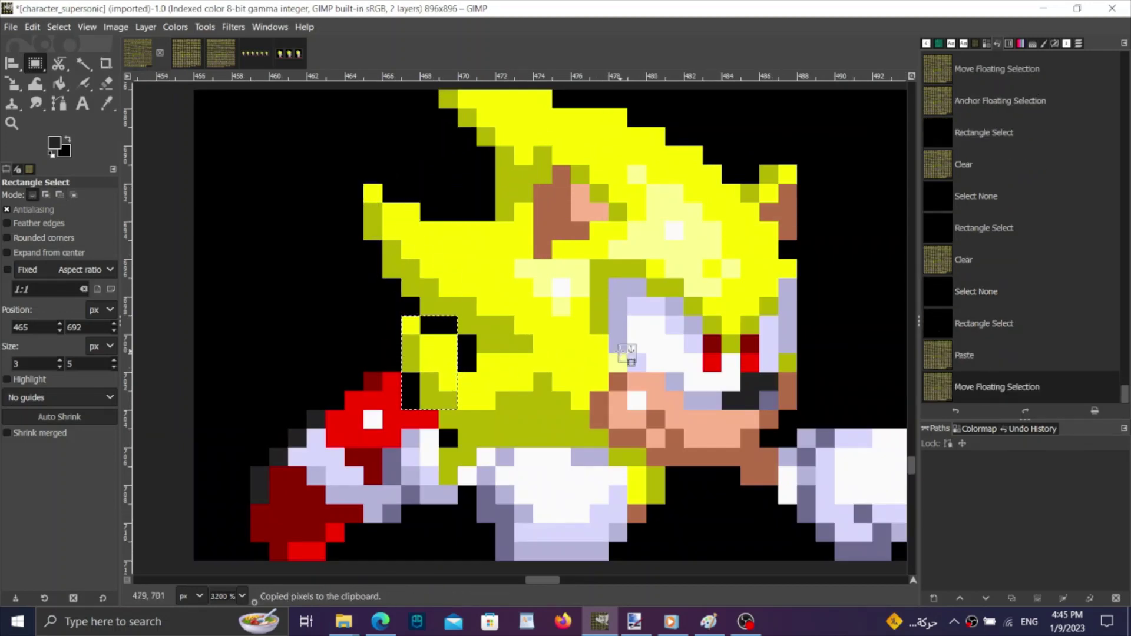
{"action": "left_click", "coordinate": [616, 349]}
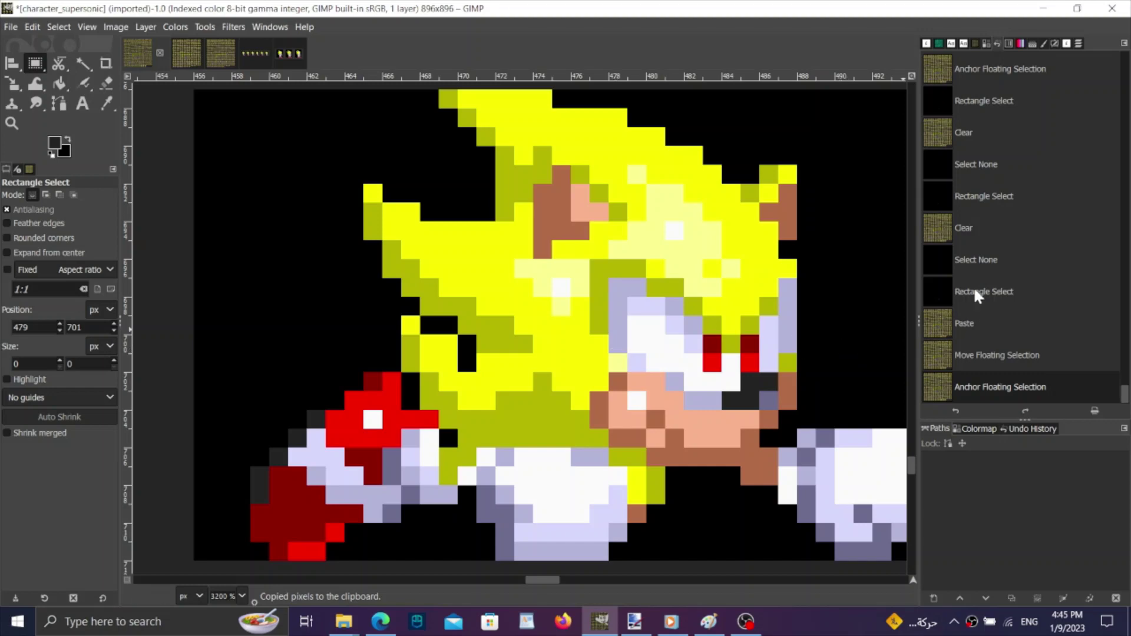
{"action": "left_click", "coordinate": [975, 269]}
{"action": "left_click", "coordinate": [995, 387]}
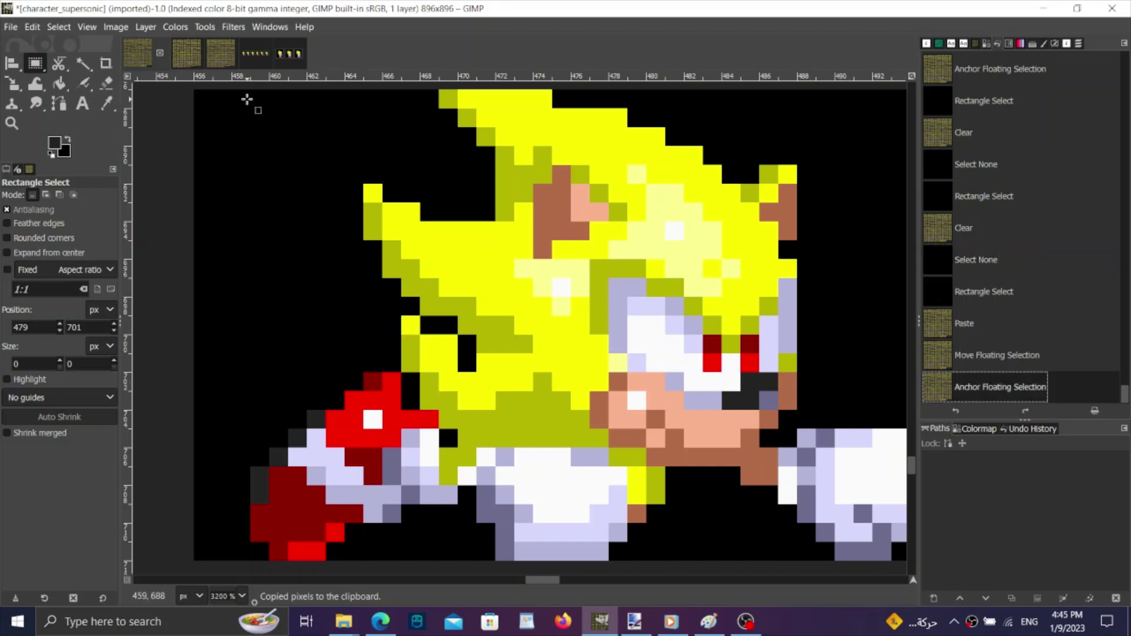
Copy the 10 × 10 px shoe from the third open sheet version, paste it at 459, 702 on the edited sprite, compare, and anchor it.
{"action": "left_click", "coordinate": [199, 52]}
{"action": "left_click", "coordinate": [221, 54]}
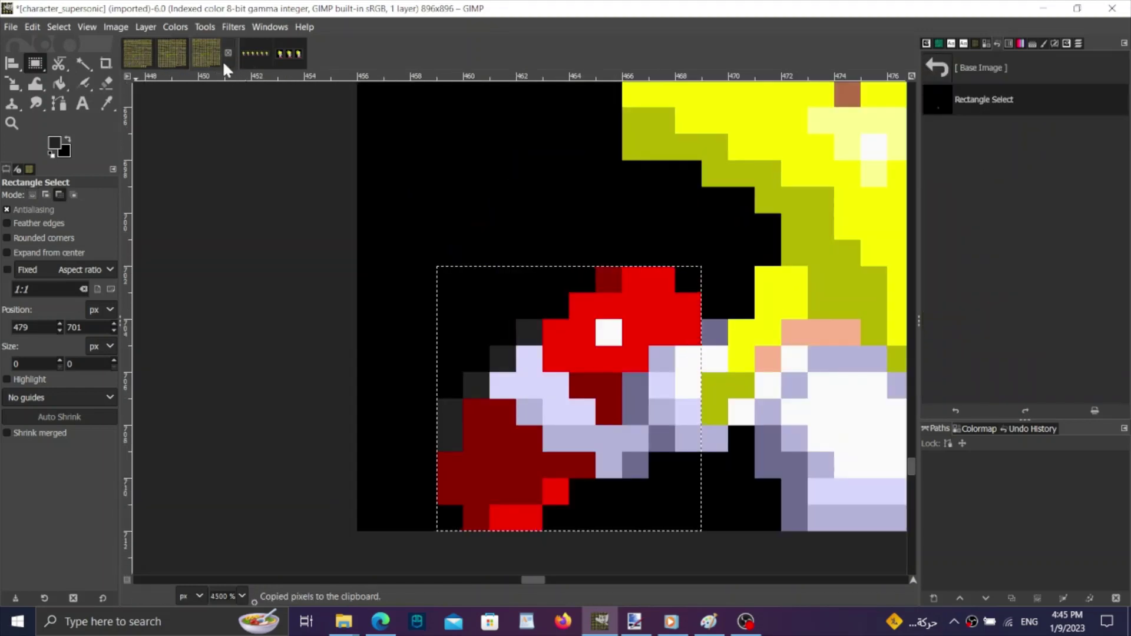
{"action": "left_click", "coordinate": [145, 59]}
{"action": "scroll", "coordinate": [283, 450], "scroll_direction": "up", "scroll_amount": 3}
{"action": "scroll", "coordinate": [695, 377], "scroll_direction": "down", "scroll_amount": 2}
{"action": "scroll", "coordinate": [695, 395], "scroll_direction": "up", "scroll_amount": 1}
{"action": "key", "text": "ctrl+v"}
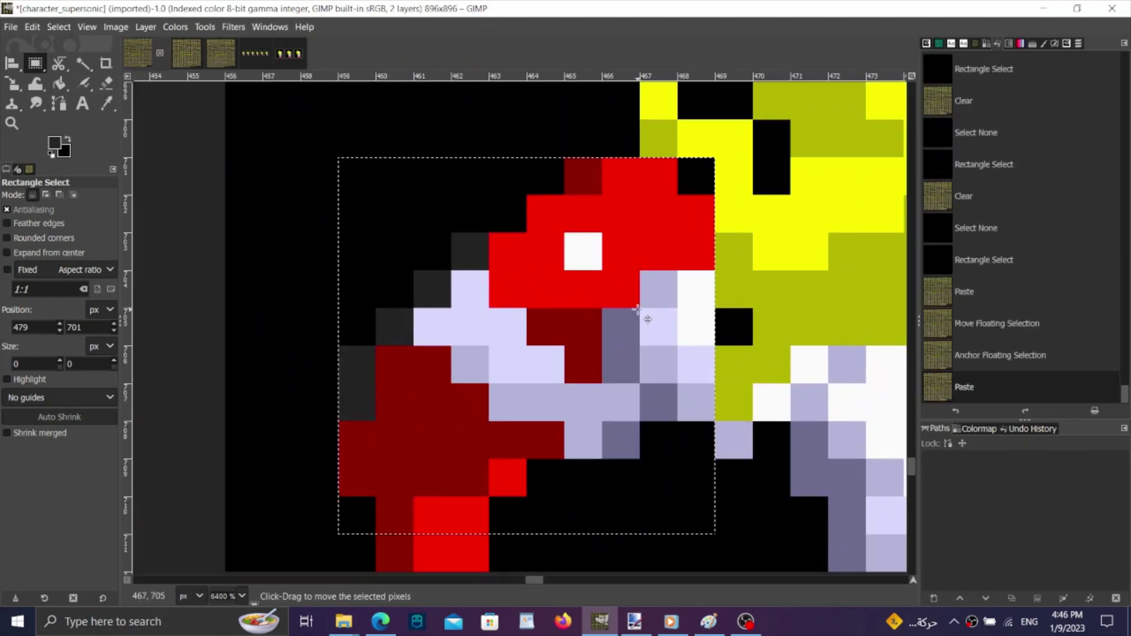
{"action": "left_click_drag", "start_coordinate": [646, 319], "coordinate": [634, 362]}
{"action": "left_click", "coordinate": [1016, 322]}
{"action": "left_click", "coordinate": [1008, 380]}
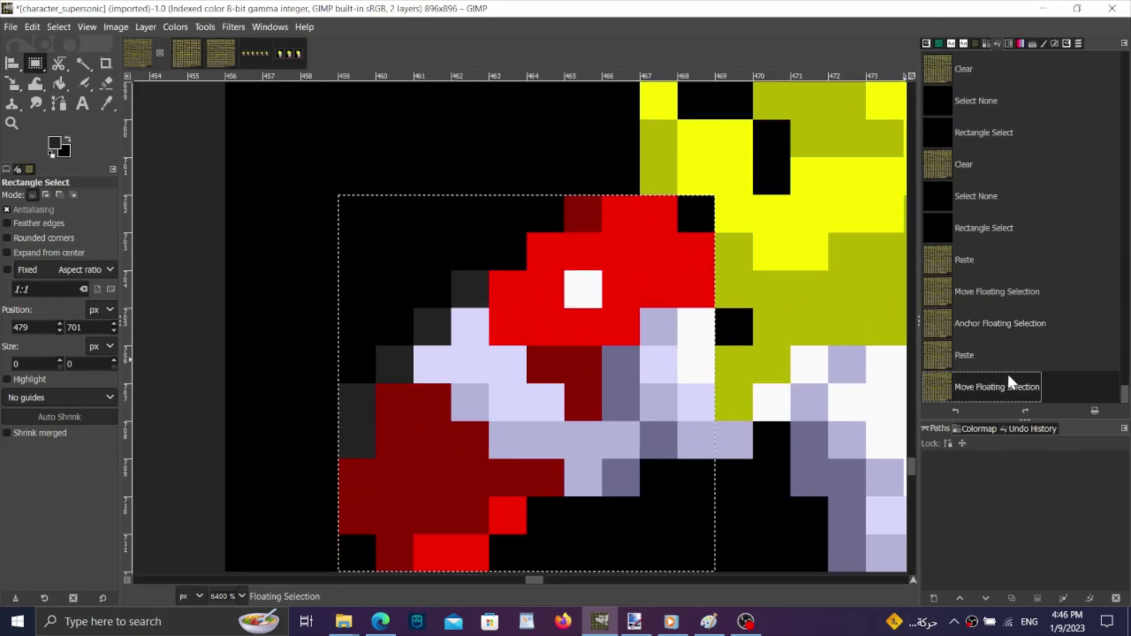
{"action": "left_click", "coordinate": [987, 314]}
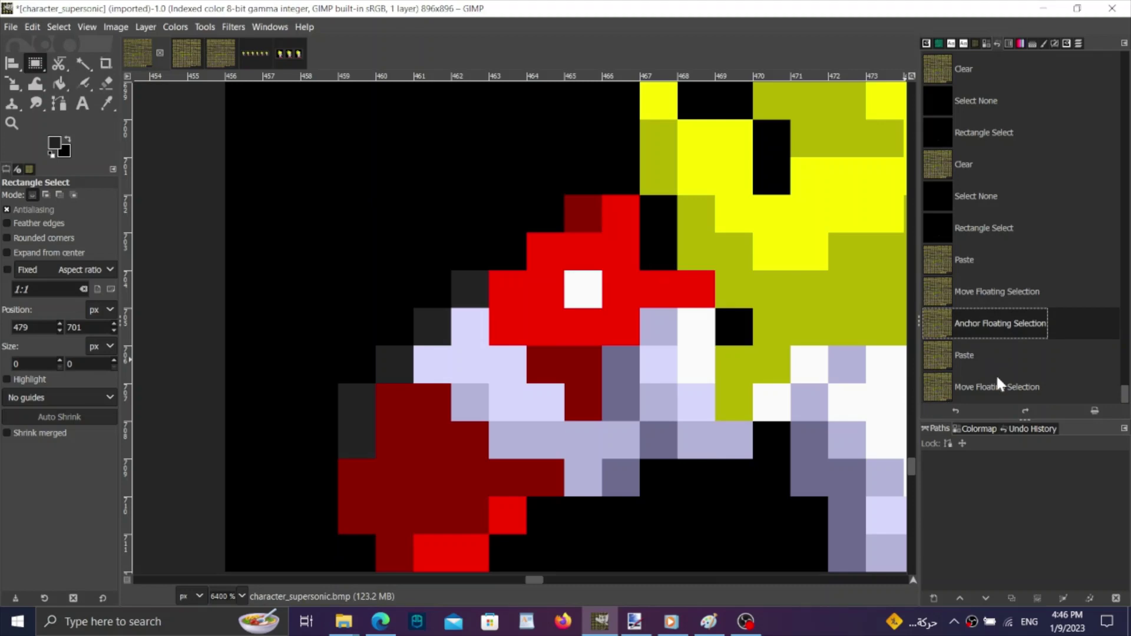
{"action": "left_click", "coordinate": [995, 377]}
{"action": "left_click", "coordinate": [761, 206]}
Copy the single dark yellow pixel at 469, 703 and anchor it in the black gap at 468, 702 beside the shoe.
{"action": "scroll", "coordinate": [765, 336], "scroll_direction": "up", "scroll_amount": 3}
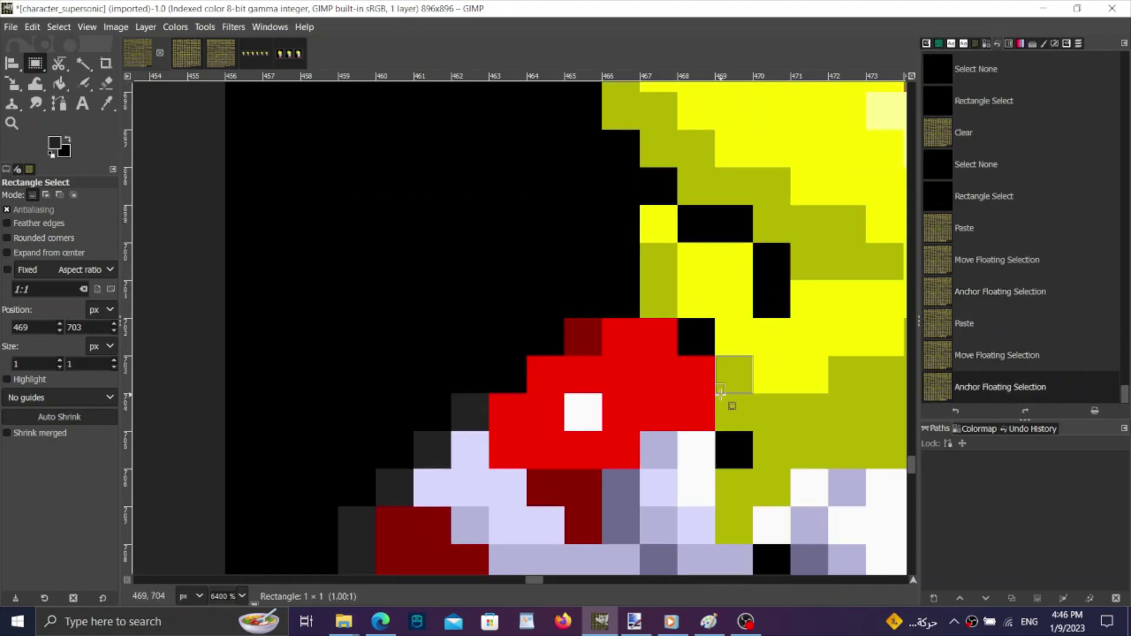
{"action": "key", "text": "ctrl+c"}
{"action": "key", "text": "ctrl+v"}
{"action": "left_click_drag", "start_coordinate": [720, 393], "coordinate": [694, 341]}
{"action": "left_click", "coordinate": [714, 243]}
{"action": "scroll", "coordinate": [408, 297], "scroll_direction": "down", "scroll_amount": 3}
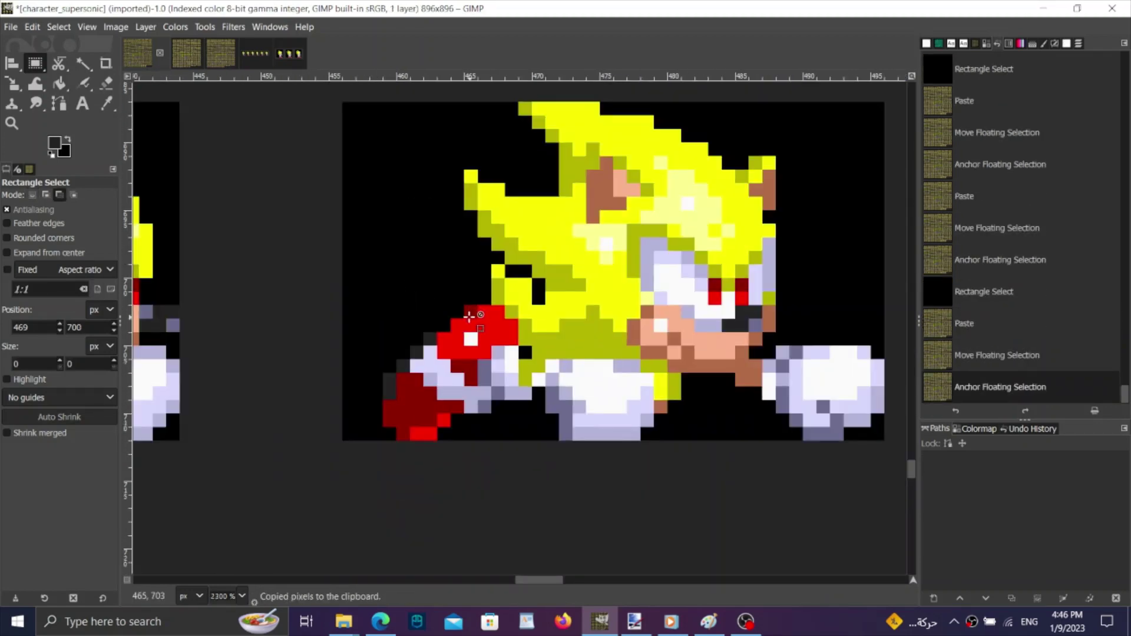
Select the whole 40 × 25 px reworked sprite at 456, 687, copy it, and drop the selection.
{"action": "key", "text": "minus"}
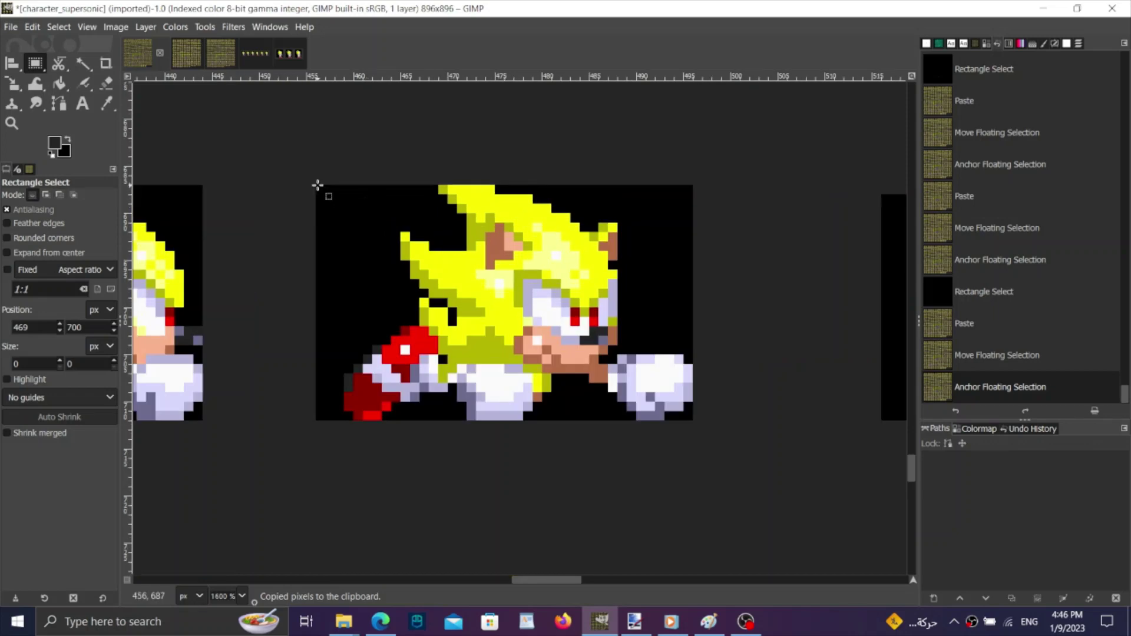
{"action": "left_click_drag", "start_coordinate": [318, 185], "coordinate": [699, 424]}
{"action": "left_click", "coordinate": [976, 356]}
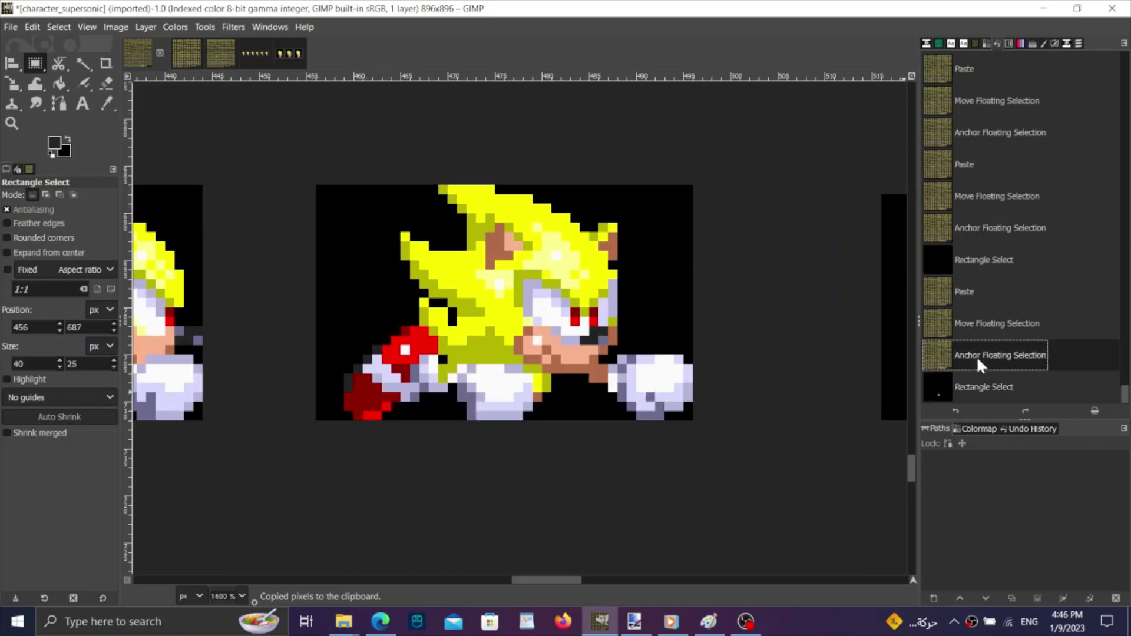
Roll the canvas back through the history to the state before the new head was pasted onto the second lying sprite.
{"action": "key", "text": "minus"}
{"action": "key", "text": "minus"}
{"action": "scroll", "coordinate": [412, 392], "scroll_direction": "up", "scroll_amount": 1}
{"action": "scroll", "coordinate": [412, 390], "scroll_direction": "up", "scroll_amount": 1}
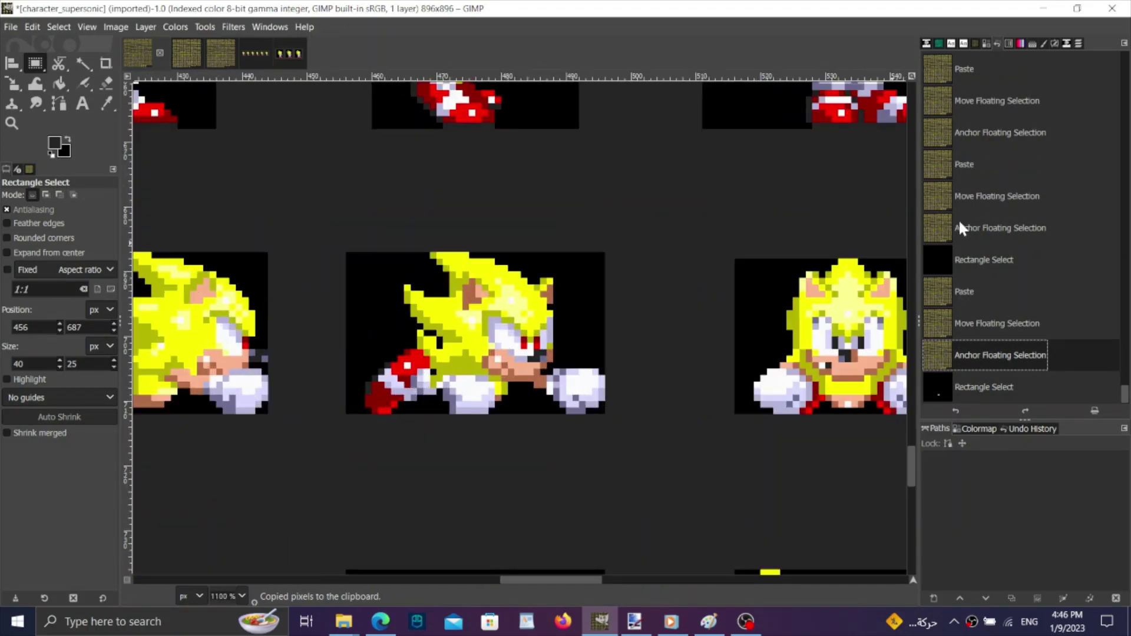
{"action": "key", "text": "plus"}
{"action": "scroll", "coordinate": [1062, 218], "scroll_direction": "up", "scroll_amount": 5}
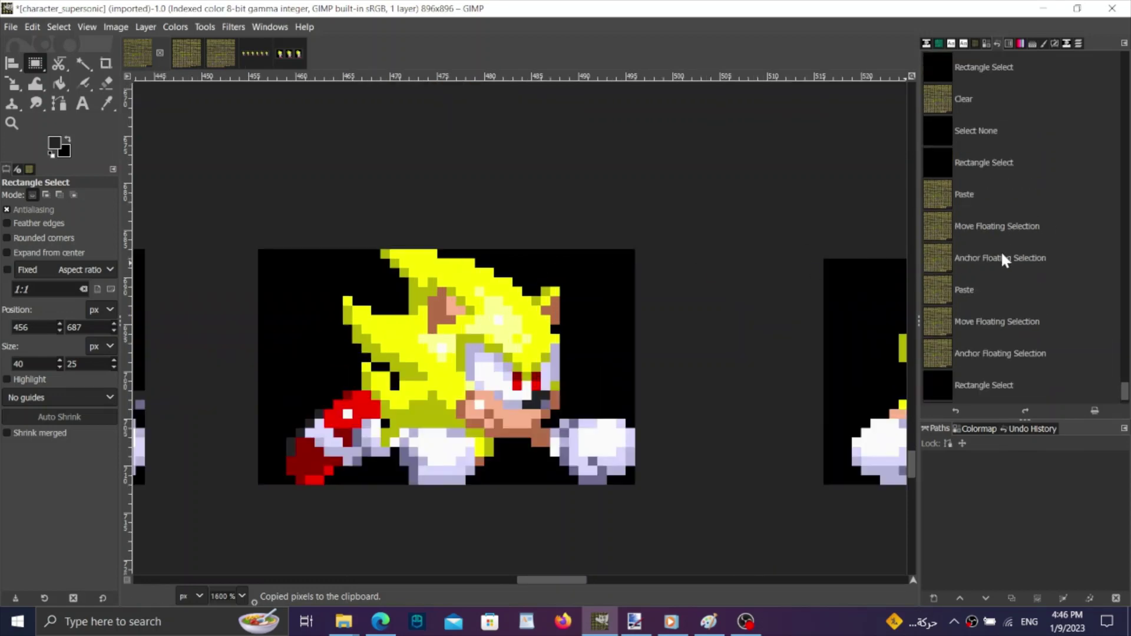
{"action": "left_click", "coordinate": [978, 185]}
{"action": "scroll", "coordinate": [978, 186], "scroll_direction": "up", "scroll_amount": 2}
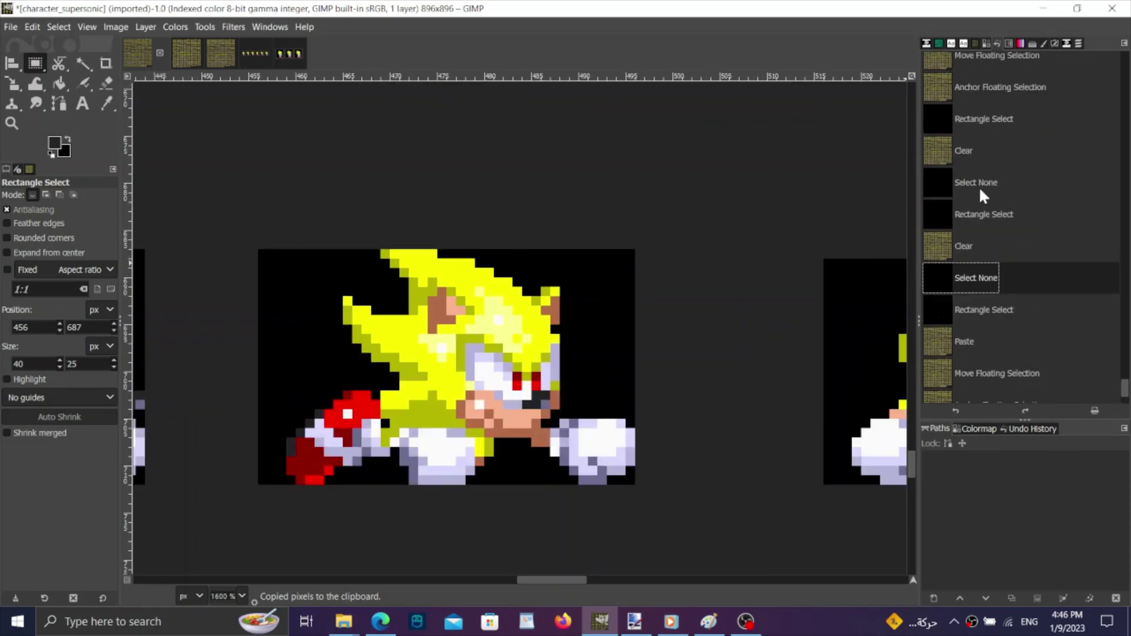
{"action": "left_click", "coordinate": [992, 128]}
{"action": "scroll", "coordinate": [978, 172], "scroll_direction": "up", "scroll_amount": 3}
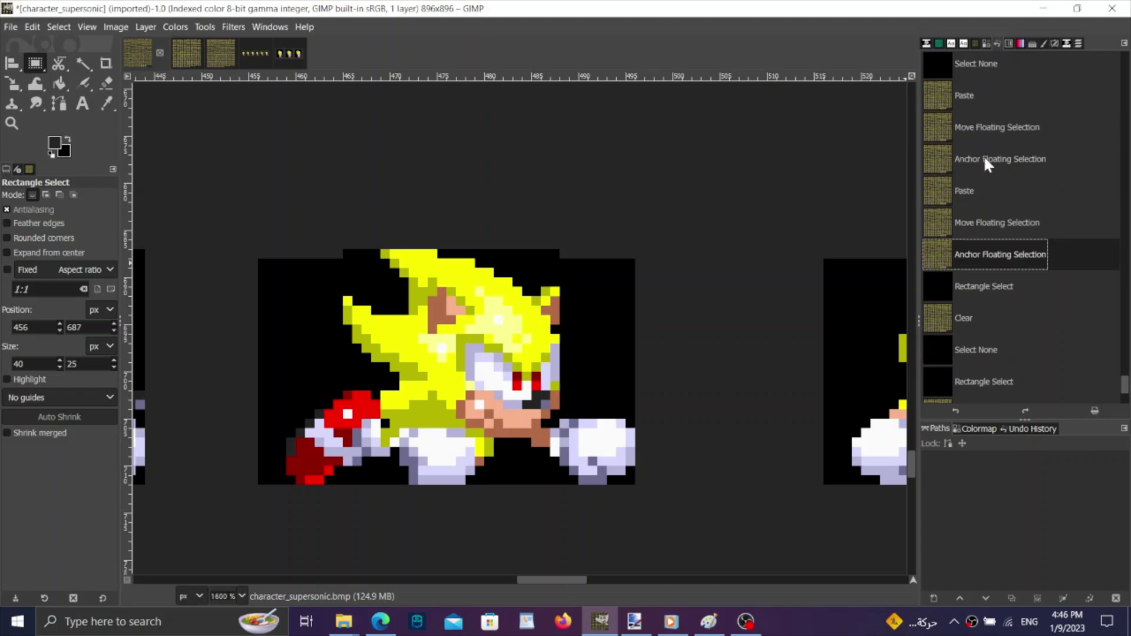
{"action": "left_click", "coordinate": [983, 157]}
{"action": "scroll", "coordinate": [1058, 205], "scroll_direction": "up", "scroll_amount": 3}
{"action": "left_click", "coordinate": [987, 156]}
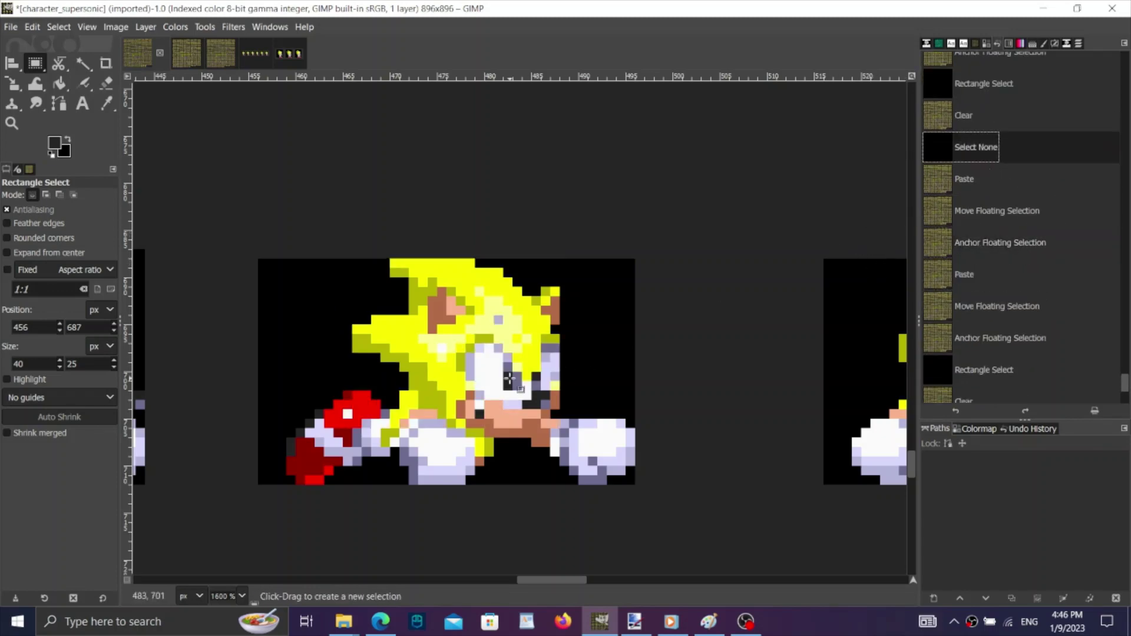
Paste the copied 40 × 25 px sprite over the original at 456, 687, compare the two, and anchor it.
{"action": "scroll", "coordinate": [545, 377], "scroll_direction": "left", "scroll_amount": 3}
{"action": "scroll", "coordinate": [794, 445], "scroll_direction": "up", "scroll_amount": 1}
{"action": "key", "text": "ctrl+v"}
{"action": "left_click_drag", "start_coordinate": [742, 428], "coordinate": [796, 441]}
{"action": "left_click", "coordinate": [984, 326]}
{"action": "left_click", "coordinate": [1003, 394]}
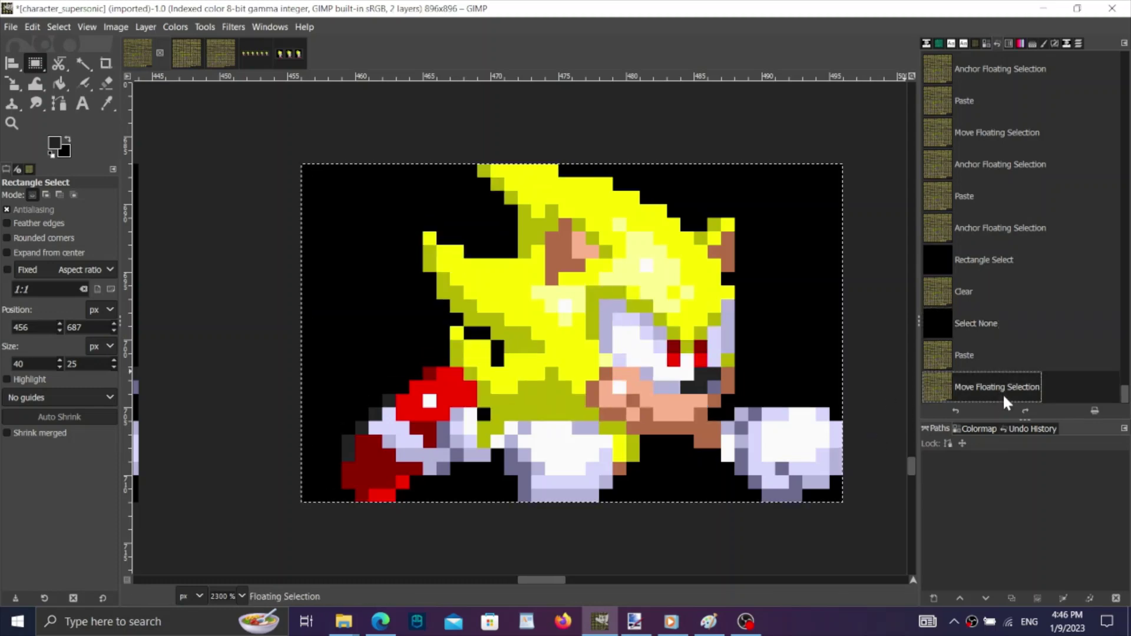
{"action": "left_click", "coordinate": [981, 333]}
{"action": "left_click", "coordinate": [1001, 387]}
{"action": "left_click", "coordinate": [986, 334]}
{"action": "left_click", "coordinate": [995, 387]}
{"action": "left_click", "coordinate": [903, 235]}
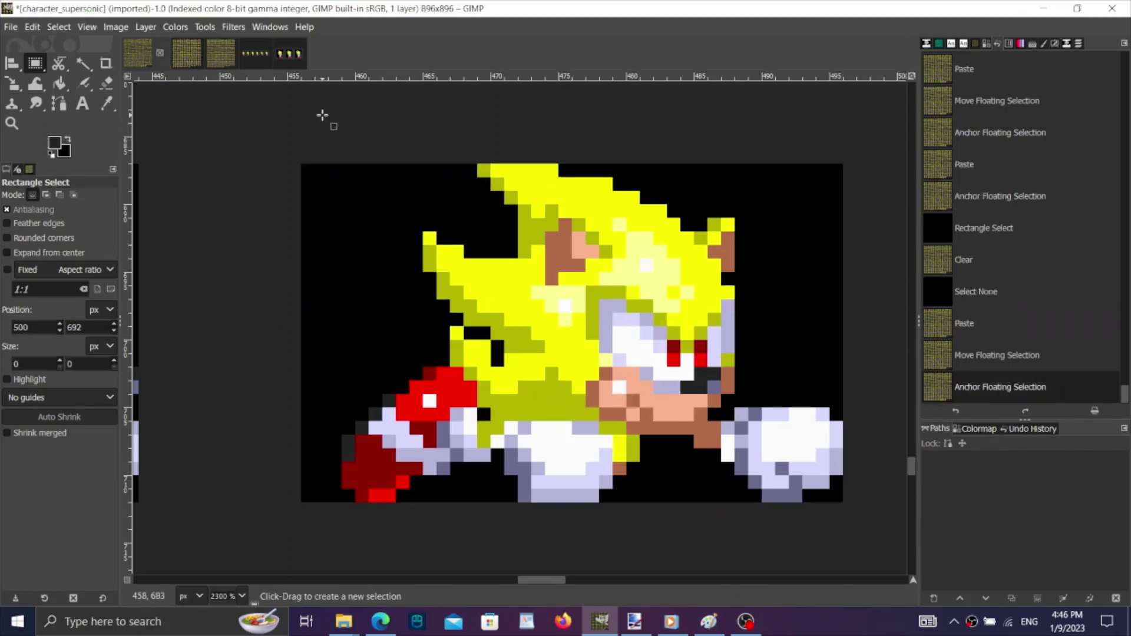
In the third open sheet version, drop the old selection and copy the 4 × 5 px sock area at 466, 704.
{"action": "left_click", "coordinate": [187, 53]}
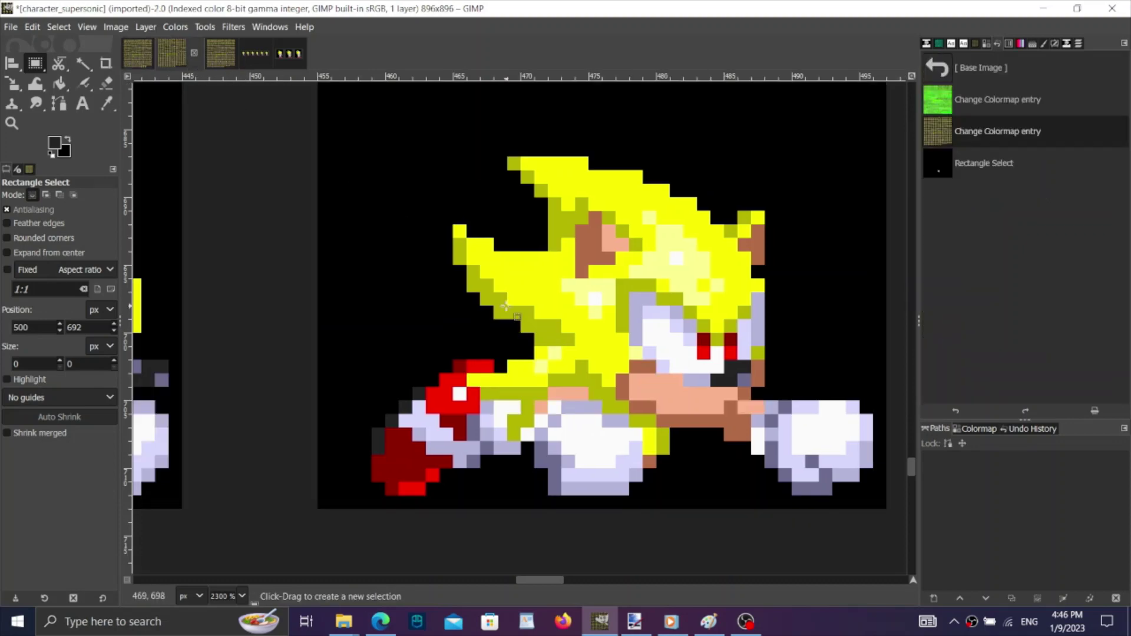
{"action": "left_click", "coordinate": [207, 58]}
{"action": "left_click", "coordinate": [985, 81]}
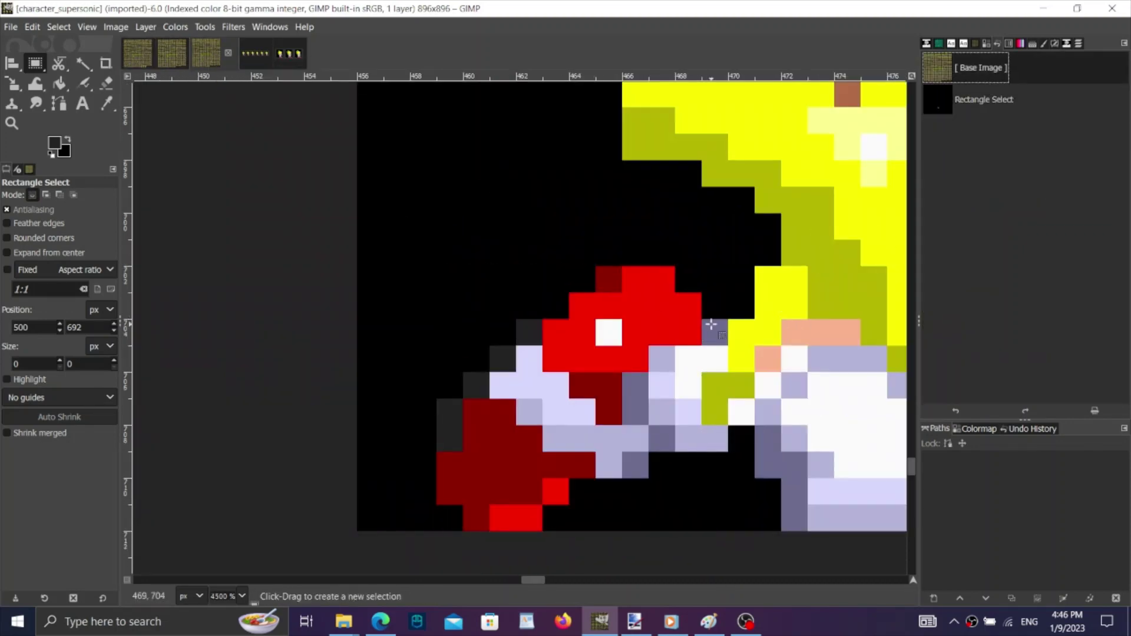
{"action": "left_click_drag", "start_coordinate": [712, 323], "coordinate": [701, 400]}
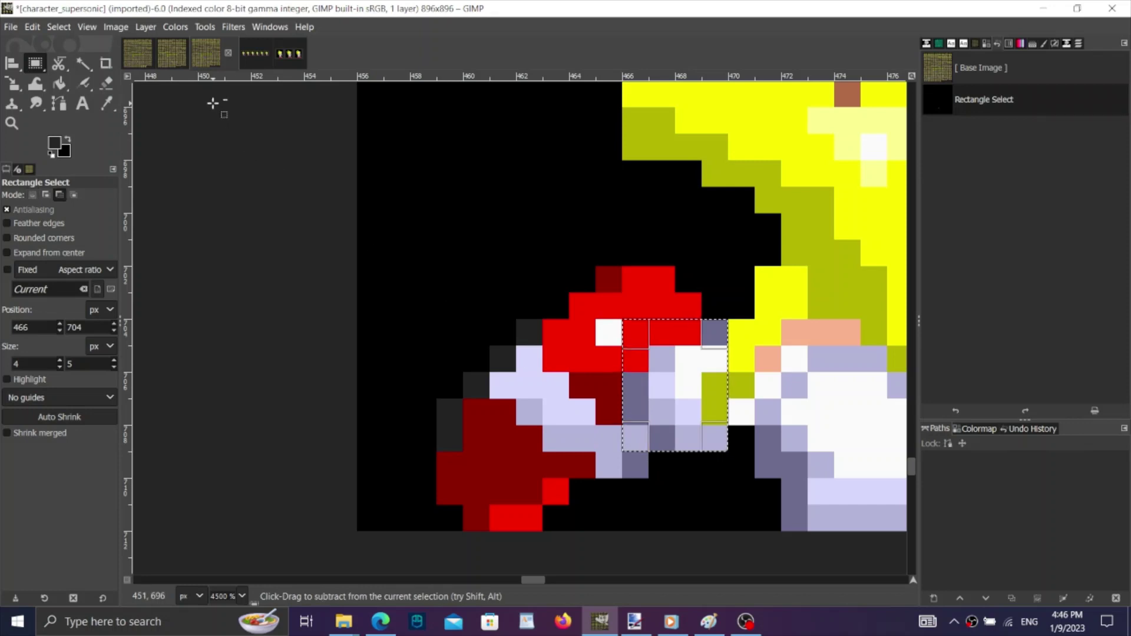
Paste the 4 × 5 px sock piece at 466, 704 on the edited sprite, compare it with the previous state, and anchor it.
{"action": "left_click", "coordinate": [127, 50]}
{"action": "scroll", "coordinate": [446, 452], "scroll_direction": "up", "scroll_amount": 5}
{"action": "key", "text": "ctrl+v"}
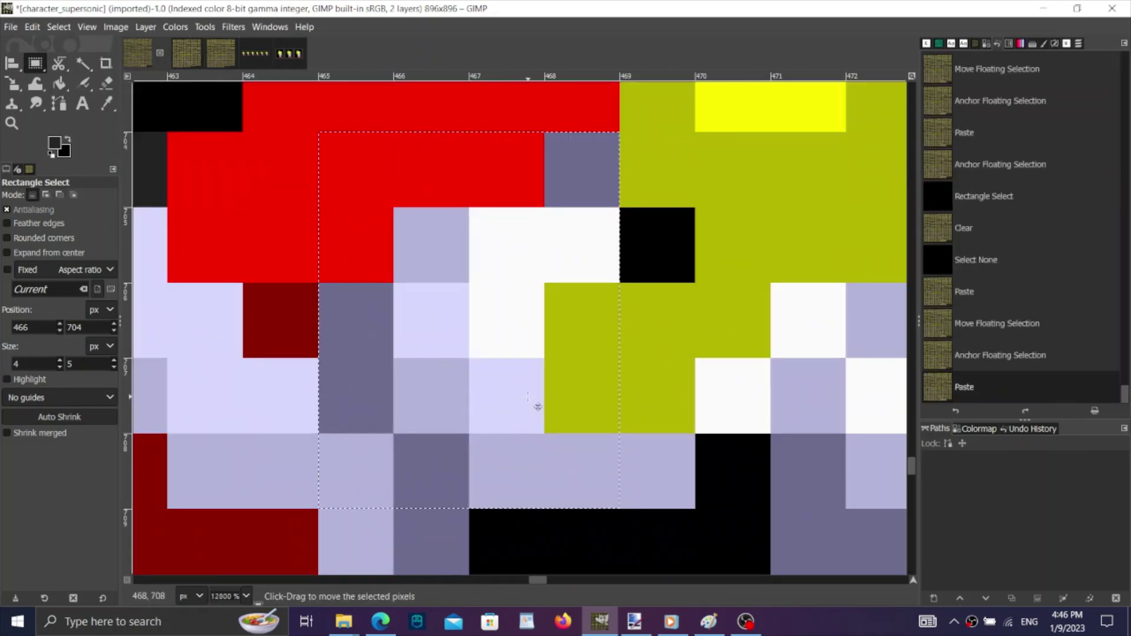
{"action": "left_click_drag", "start_coordinate": [537, 406], "coordinate": [602, 406]}
{"action": "left_click", "coordinate": [1032, 332]}
{"action": "left_click", "coordinate": [995, 383]}
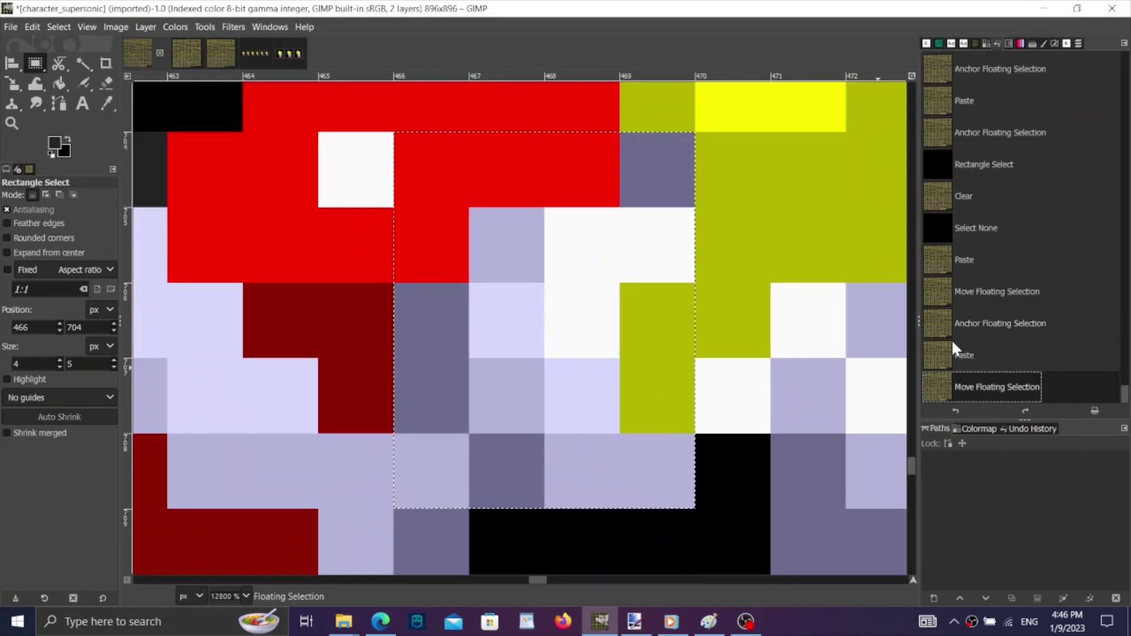
{"action": "left_click", "coordinate": [845, 297]}
Copy the whole 40 × 25 px sprite at 456, 687 and roll the canvas back to the state before the sprite was replaced.
{"action": "scroll", "coordinate": [495, 305], "scroll_direction": "down", "scroll_amount": 7}
{"action": "scroll", "coordinate": [542, 220], "scroll_direction": "up", "scroll_amount": 1}
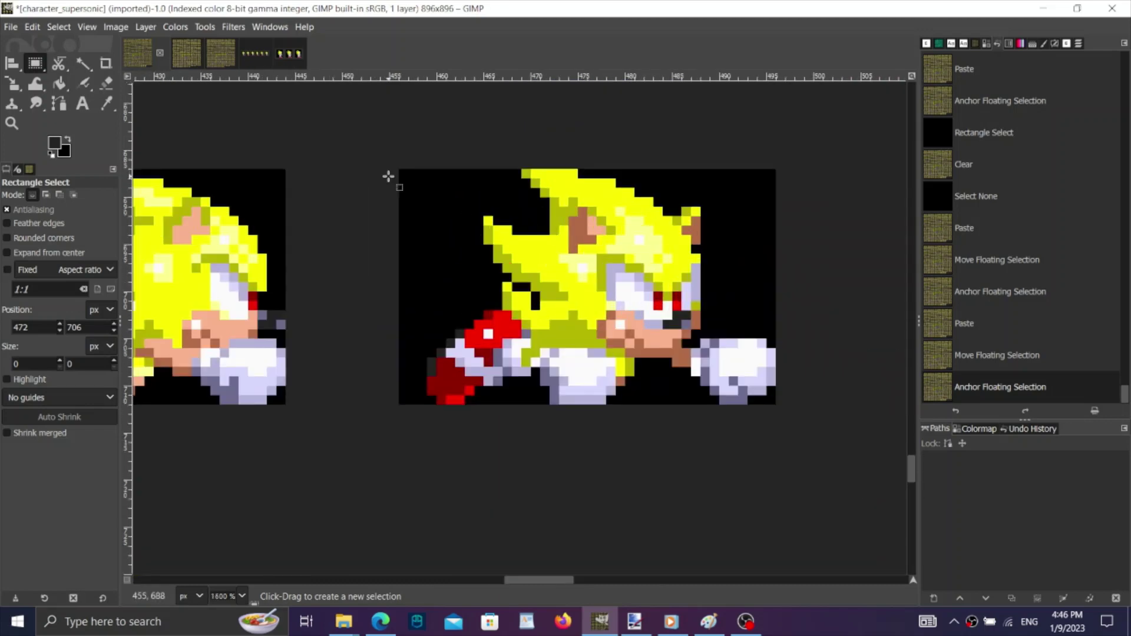
{"action": "left_click_drag", "start_coordinate": [400, 170], "coordinate": [778, 401]}
{"action": "key", "text": "ctrl+c"}
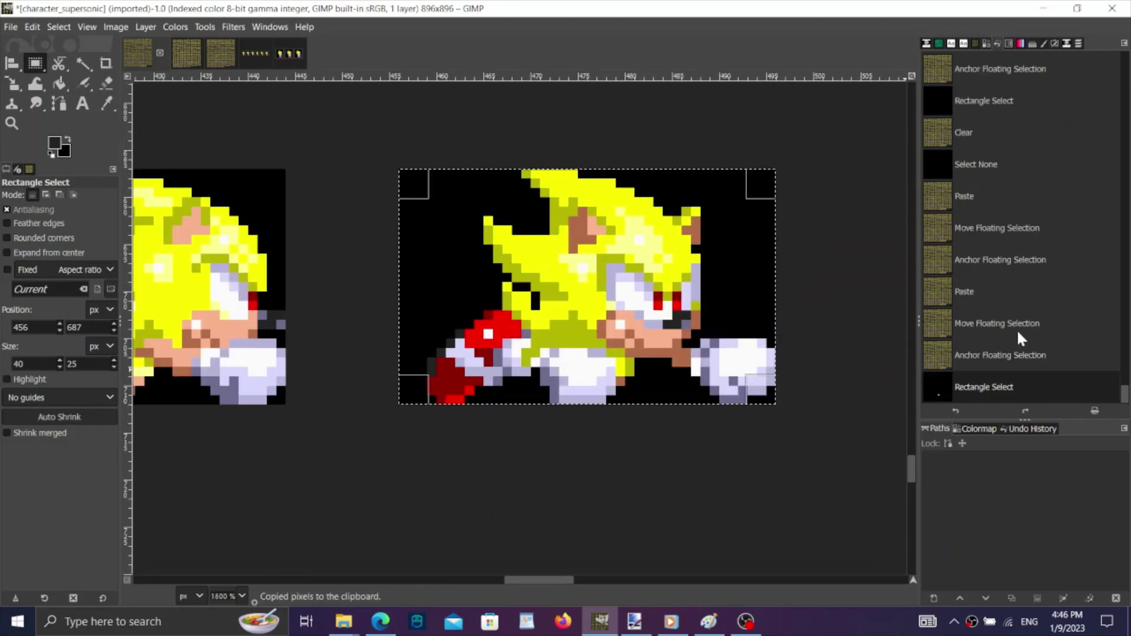
{"action": "left_click", "coordinate": [994, 258]}
{"action": "left_click", "coordinate": [1044, 384]}
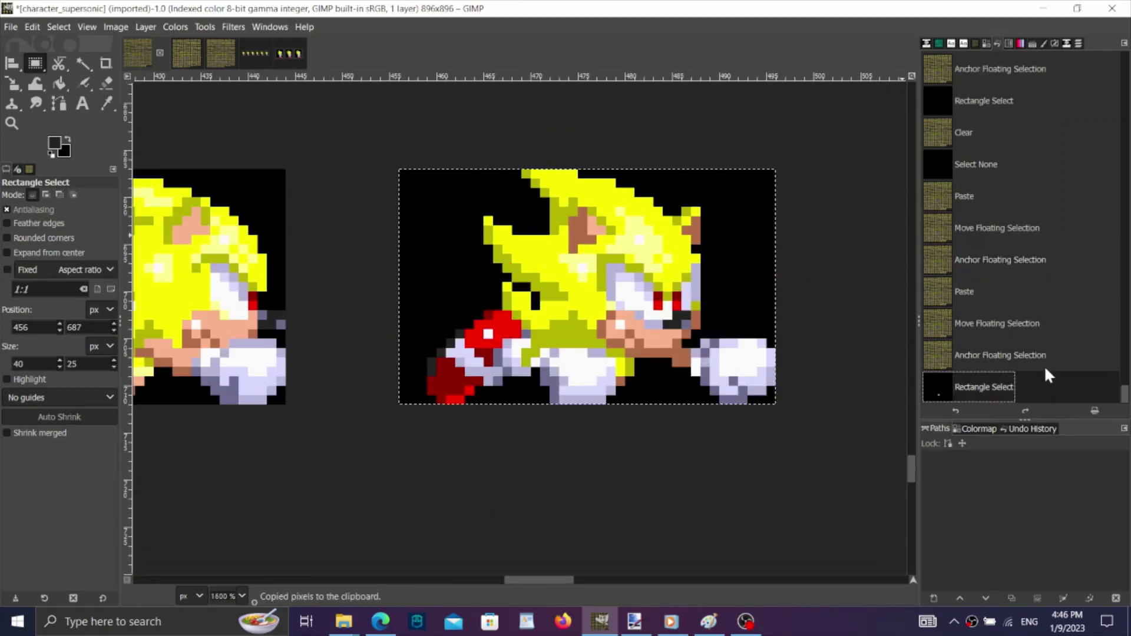
{"action": "left_click", "coordinate": [1043, 356]}
{"action": "left_click", "coordinate": [984, 70]}
Paste the updated sprite over the original at 456, 687, compare both versions repeatedly, and anchor it.
{"action": "scroll", "coordinate": [760, 223], "scroll_direction": "up", "scroll_amount": 1}
{"action": "key", "text": "ctrl+v"}
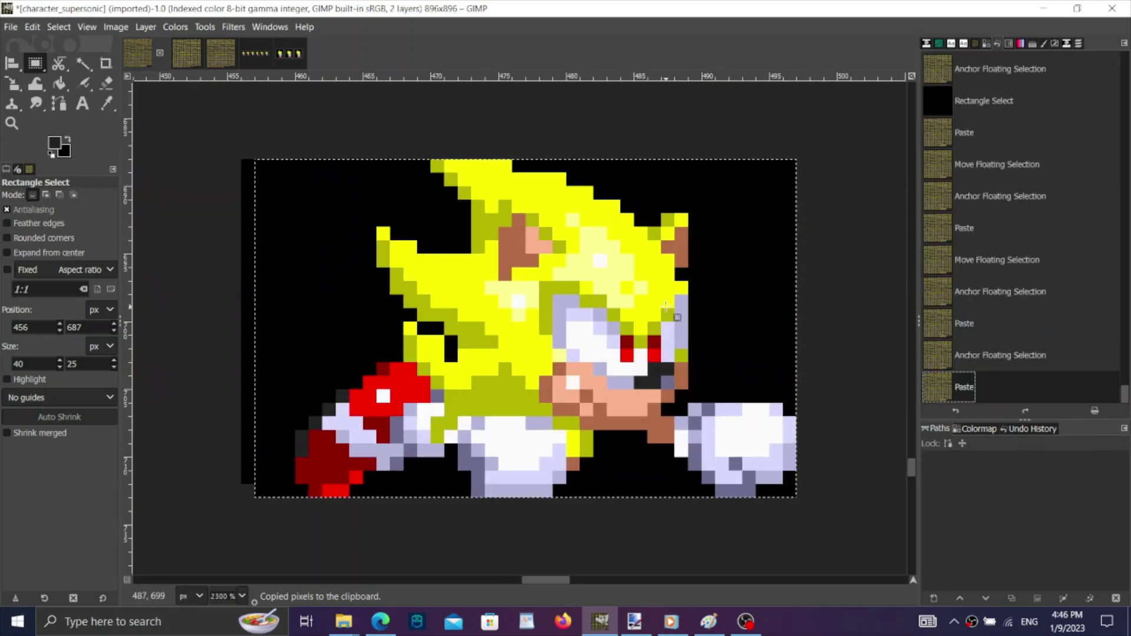
{"action": "mouse_move", "coordinate": [671, 318]}
{"action": "left_mouse_down"}
{"action": "mouse_move", "coordinate": [657, 291]}
{"action": "mouse_move", "coordinate": [658, 305]}
{"action": "left_mouse_up"}
{"action": "left_click", "coordinate": [1006, 323]}
{"action": "left_click", "coordinate": [992, 383]}
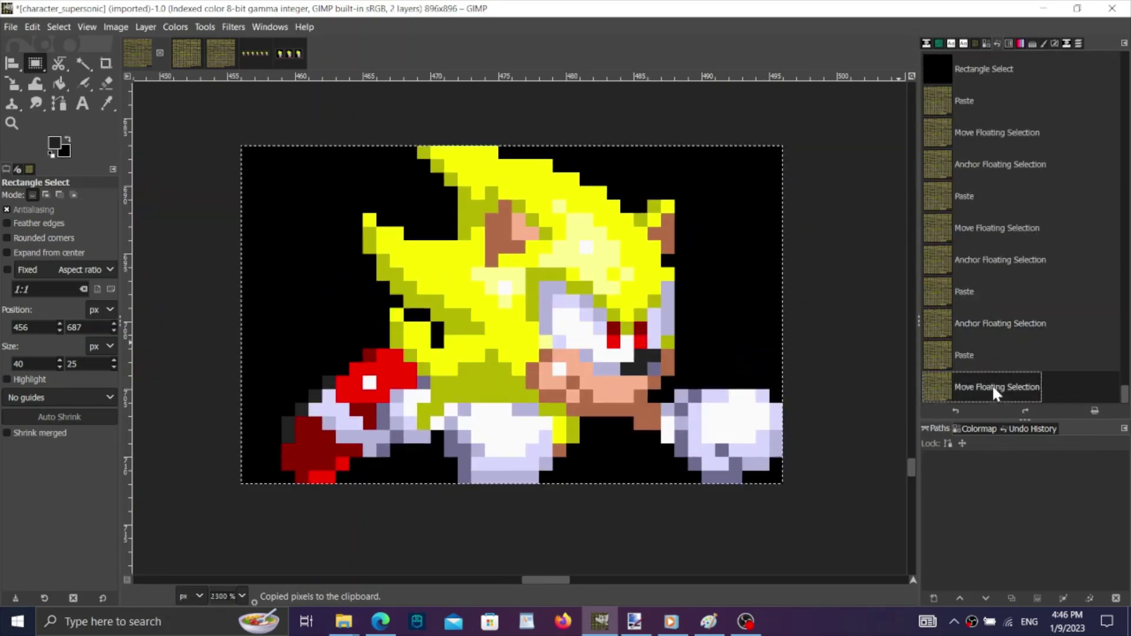
{"action": "left_click", "coordinate": [985, 324]}
{"action": "left_click", "coordinate": [980, 387]}
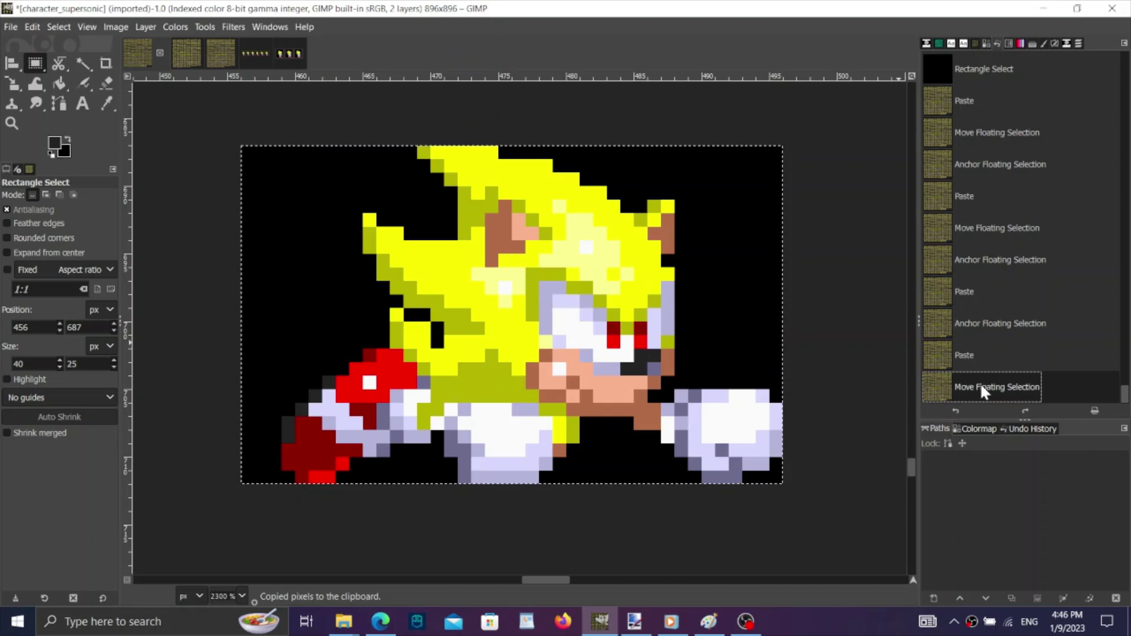
{"action": "left_click", "coordinate": [1005, 321]}
{"action": "left_click", "coordinate": [1023, 384]}
{"action": "left_click", "coordinate": [1006, 315]}
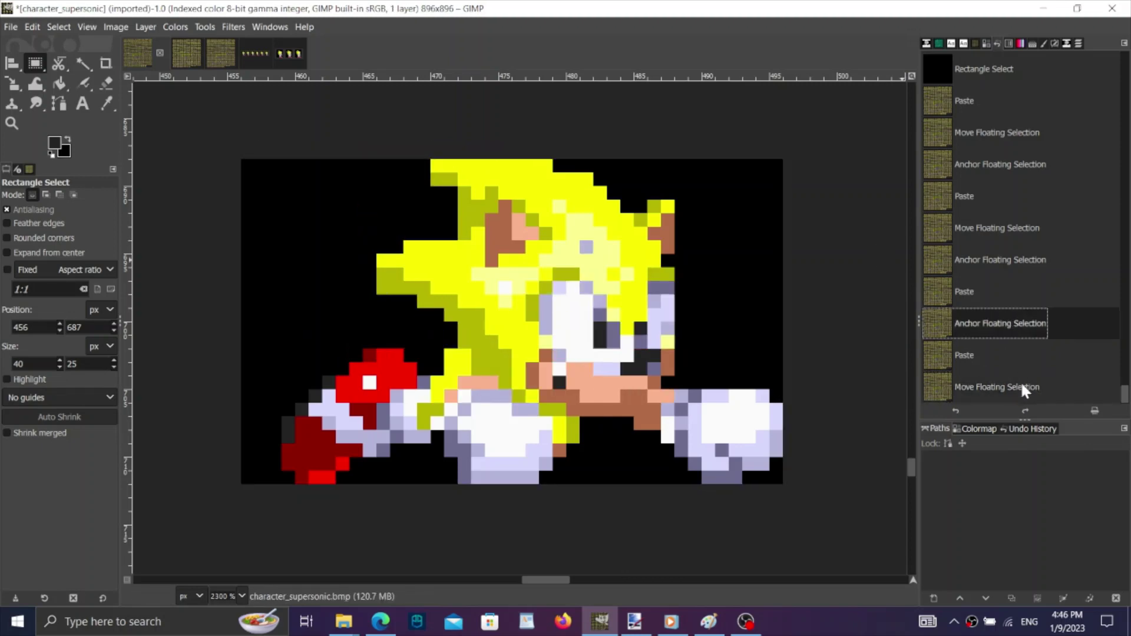
{"action": "left_click", "coordinate": [1022, 389]}
{"action": "left_click", "coordinate": [1013, 327]}
{"action": "left_click", "coordinate": [1022, 384]}
{"action": "left_click", "coordinate": [1011, 322]}
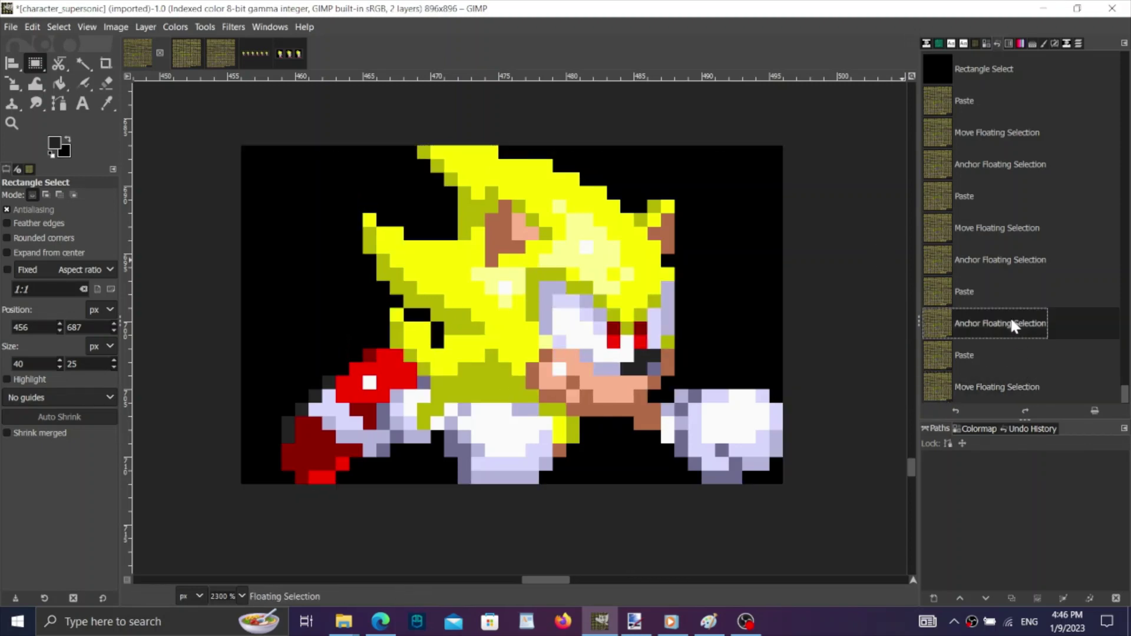
{"action": "left_click", "coordinate": [1015, 384]}
{"action": "left_click", "coordinate": [891, 254]}
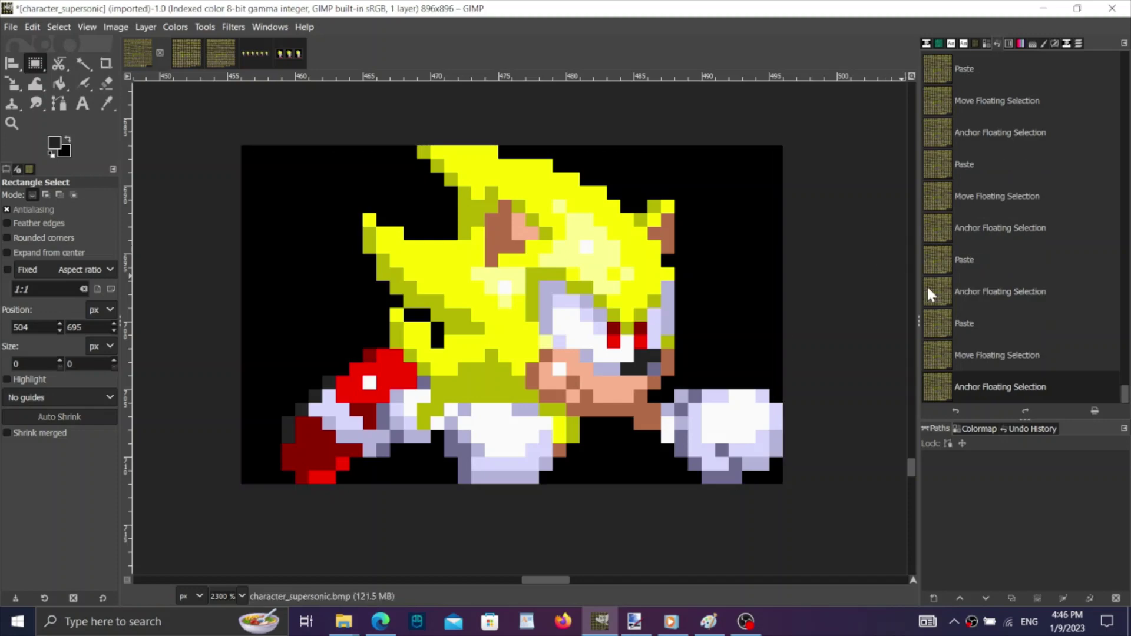
In the second open sheet version, select the 11 × 7 px front glove at 485, 705 and copy it.
{"action": "left_click", "coordinate": [187, 54]}
{"action": "left_click_drag", "start_coordinate": [680, 398], "coordinate": [532, 469]}
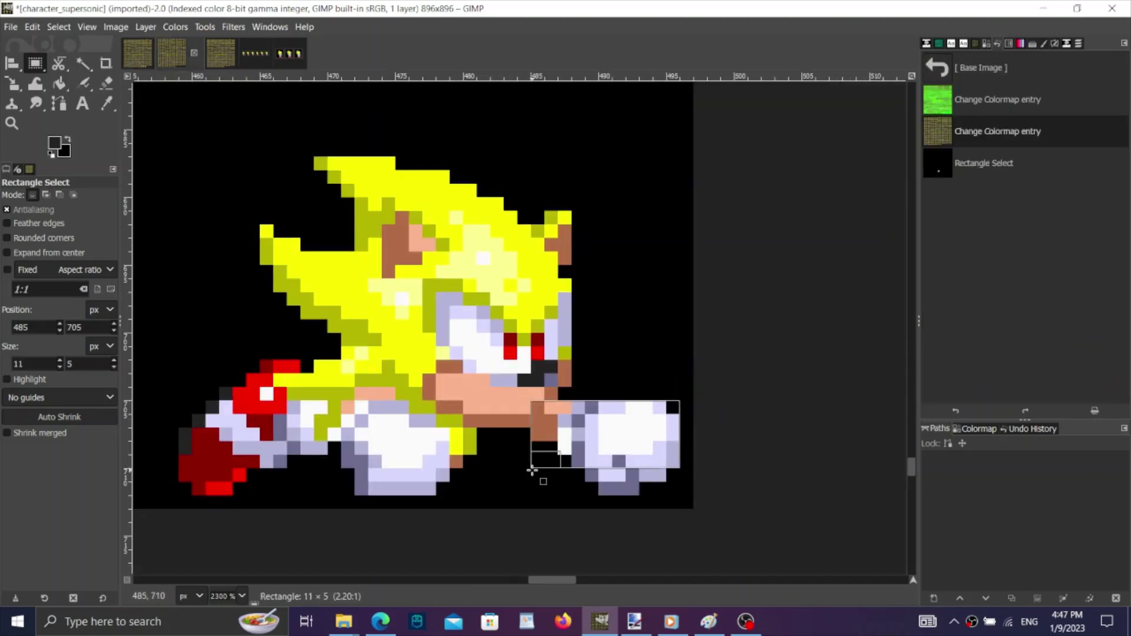
{"action": "key", "text": "ctrl+c"}
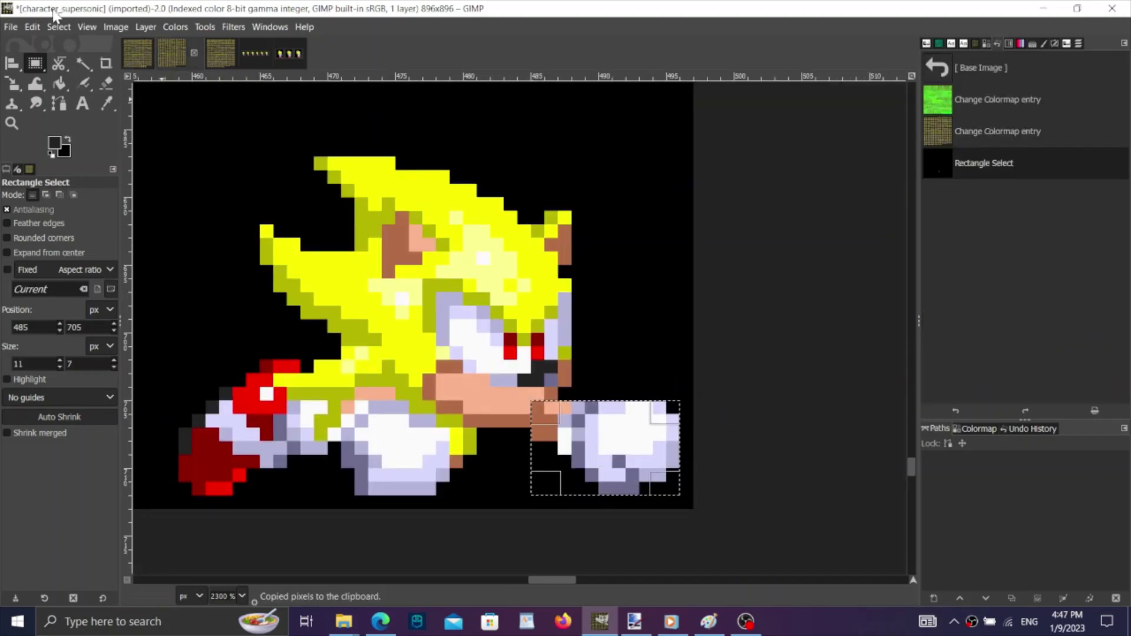
Paste the 11 × 7 px front glove at 485, 705 on the edited sprite in the first sheet version, compare, and anchor it.
{"action": "left_click", "coordinate": [136, 50]}
{"action": "scroll", "coordinate": [778, 463], "scroll_direction": "up", "scroll_amount": 3}
{"action": "key", "text": "ctrl+v"}
{"action": "left_click_drag", "start_coordinate": [573, 359], "coordinate": [648, 434]}
{"action": "left_click", "coordinate": [1047, 336]}
{"action": "left_click", "coordinate": [1008, 381]}
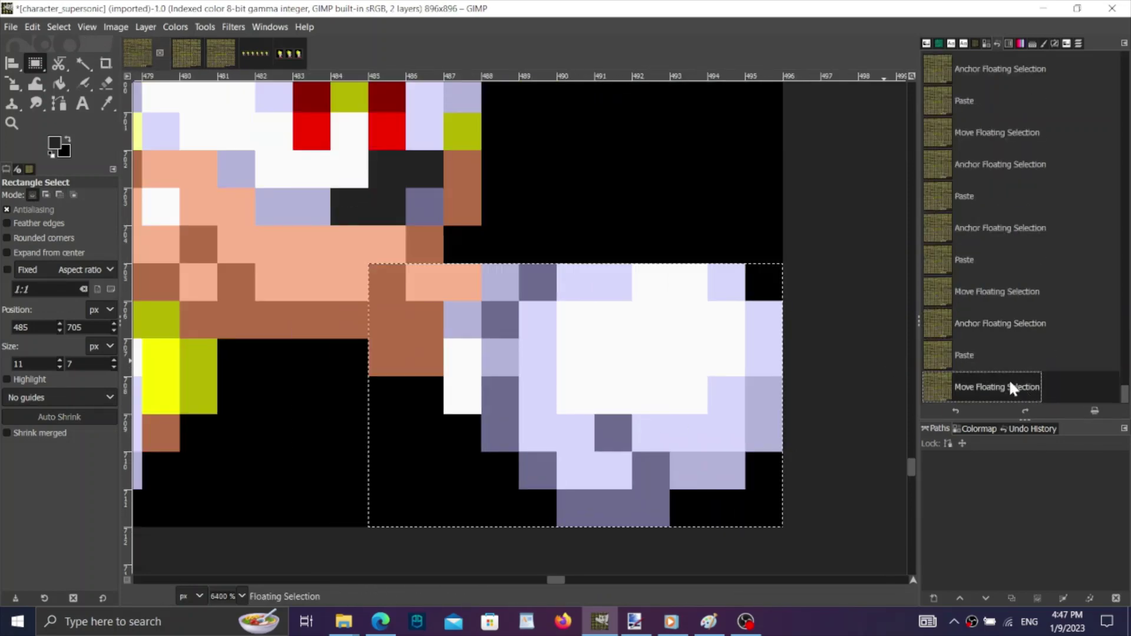
{"action": "left_click", "coordinate": [820, 152]}
Copy the whole 40 × 25 px sprite at 456, 687 and roll the history back to the state before the selection.
{"action": "scroll", "coordinate": [730, 371], "scroll_direction": "down", "scroll_amount": 5}
{"action": "scroll", "coordinate": [684, 325], "scroll_direction": "up", "scroll_amount": 2}
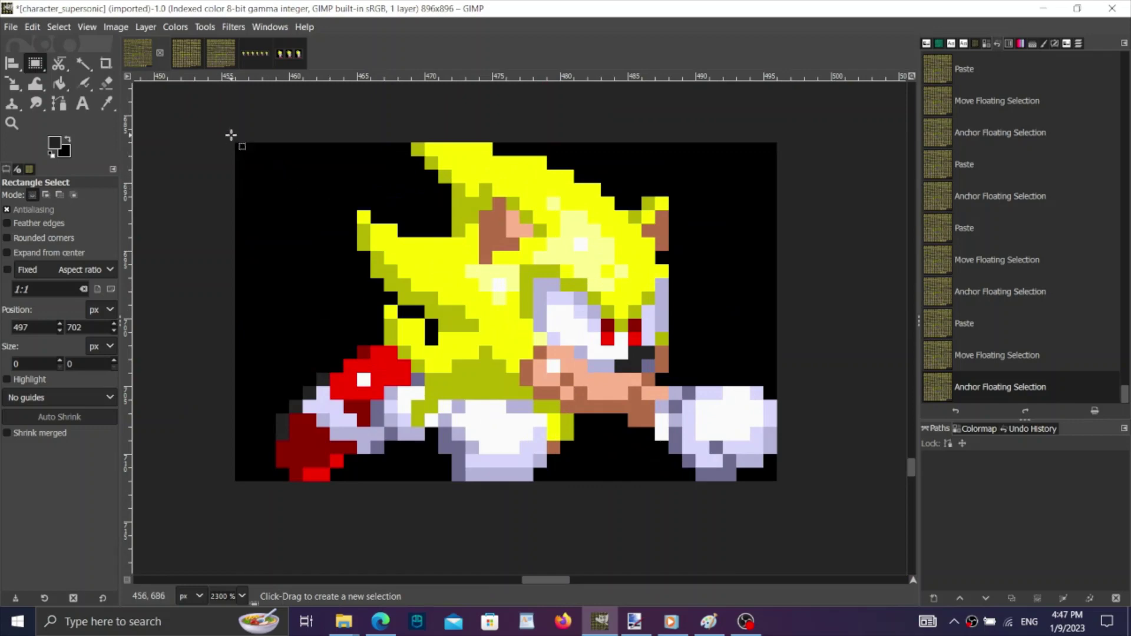
{"action": "left_click_drag", "start_coordinate": [238, 139], "coordinate": [778, 482]}
{"action": "key", "text": "ctrl+c"}
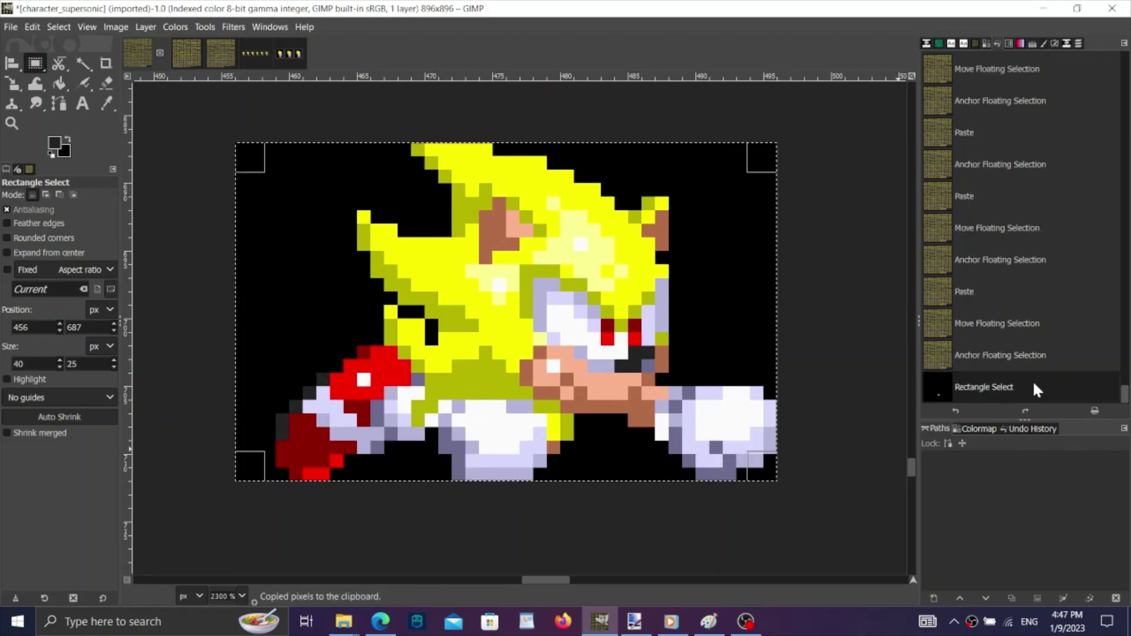
{"action": "left_click", "coordinate": [1033, 360]}
{"action": "scroll", "coordinate": [442, 492], "scroll_direction": "down", "scroll_amount": 4}
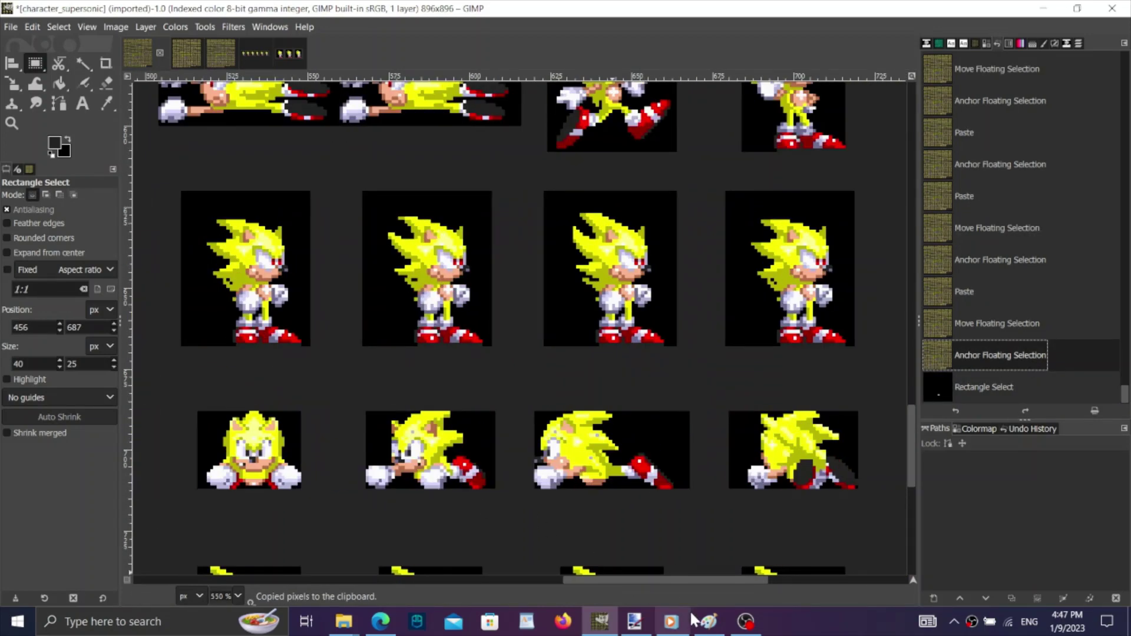
Switch to Paint, paste the sprite onto a clear area of the canvas, and flip it horizontally.
{"action": "left_click", "coordinate": [704, 622]}
{"action": "left_click", "coordinate": [43, 8]}
{"action": "key", "text": "ctrl+v"}
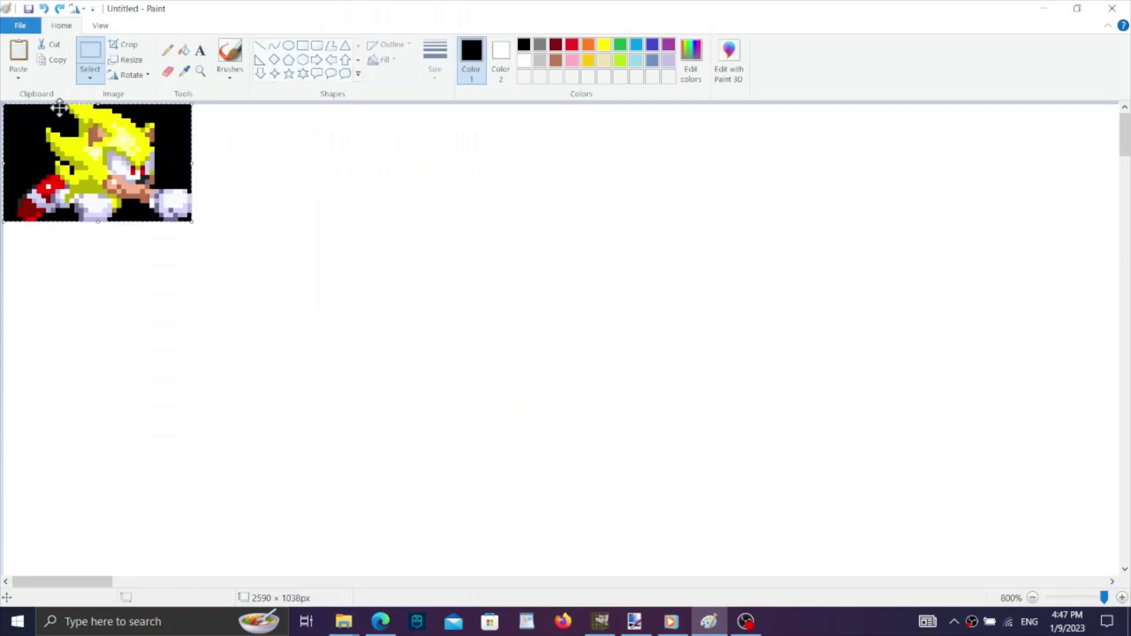
{"action": "left_click_drag", "start_coordinate": [73, 138], "coordinate": [300, 234]}
{"action": "right_click", "coordinate": [302, 237]}
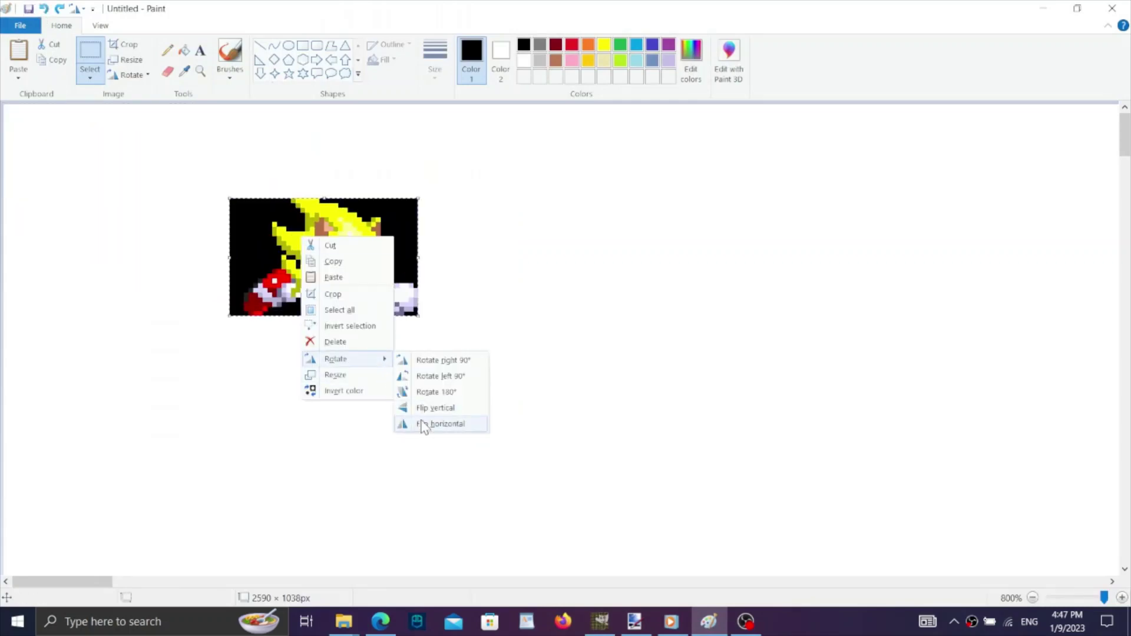
{"action": "left_click", "coordinate": [422, 423]}
{"action": "left_click", "coordinate": [1043, 8]}
Back in GIMP, paste the mirrored sprite over the matching left-facing crouching sprite in the same row, aligned with its frame, and anchor it.
{"action": "scroll", "coordinate": [637, 404], "scroll_direction": "left", "scroll_amount": 3}
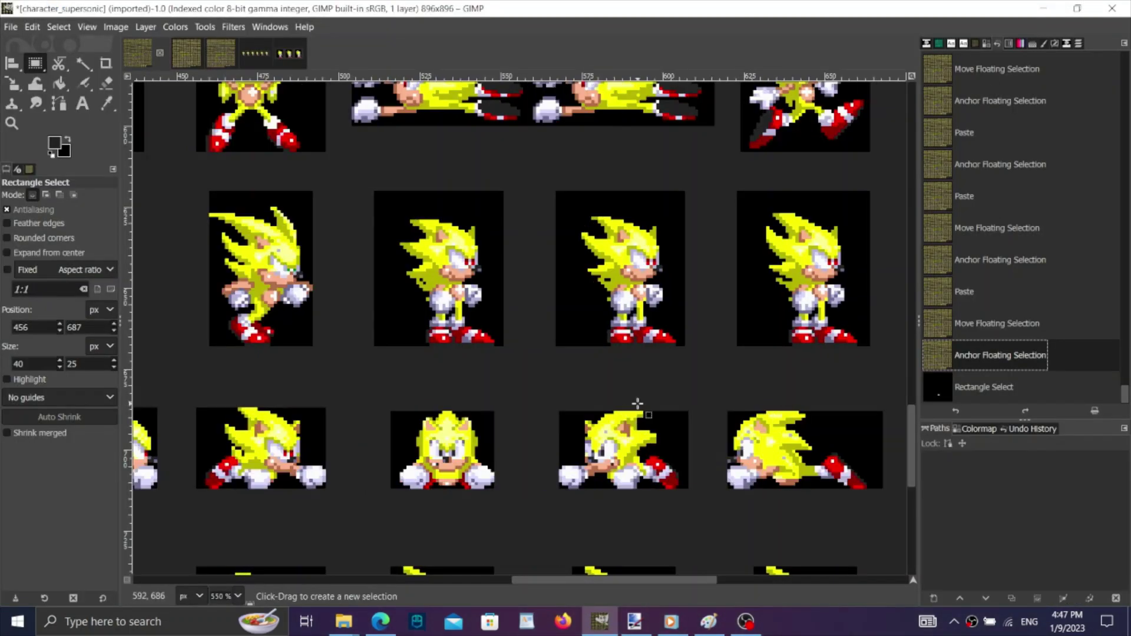
{"action": "scroll", "coordinate": [658, 474], "scroll_direction": "up", "scroll_amount": 4}
{"action": "key", "text": "ctrl+v"}
{"action": "left_click_drag", "start_coordinate": [653, 421], "coordinate": [639, 462]}
{"action": "left_click", "coordinate": [997, 388]}
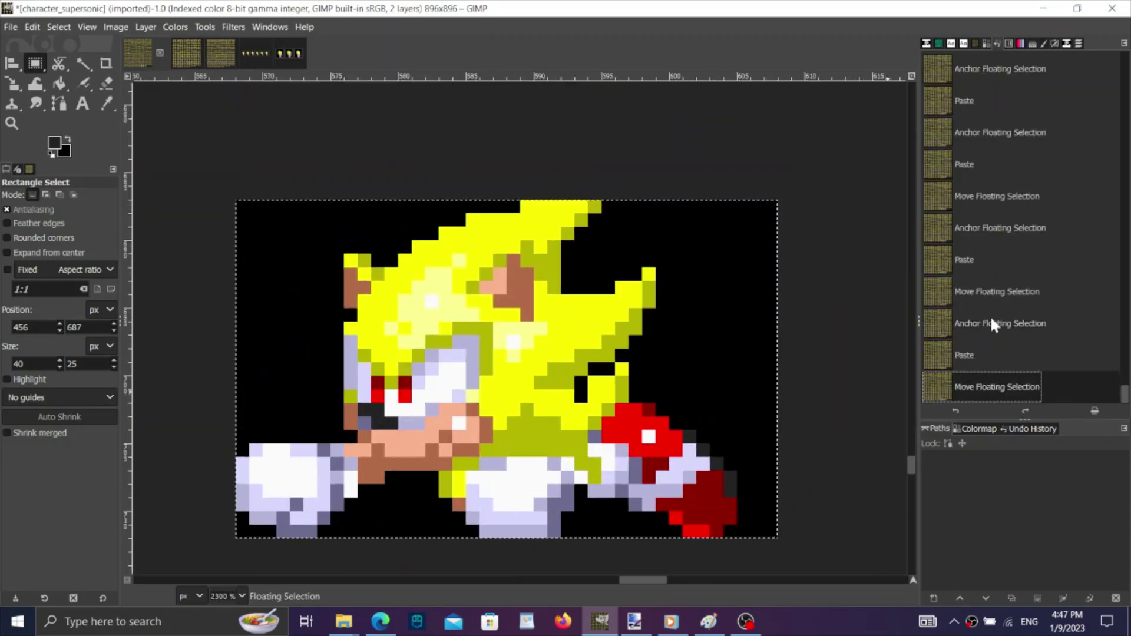
{"action": "left_click", "coordinate": [905, 255]}
{"action": "scroll", "coordinate": [765, 368], "scroll_direction": "down", "scroll_amount": 3}
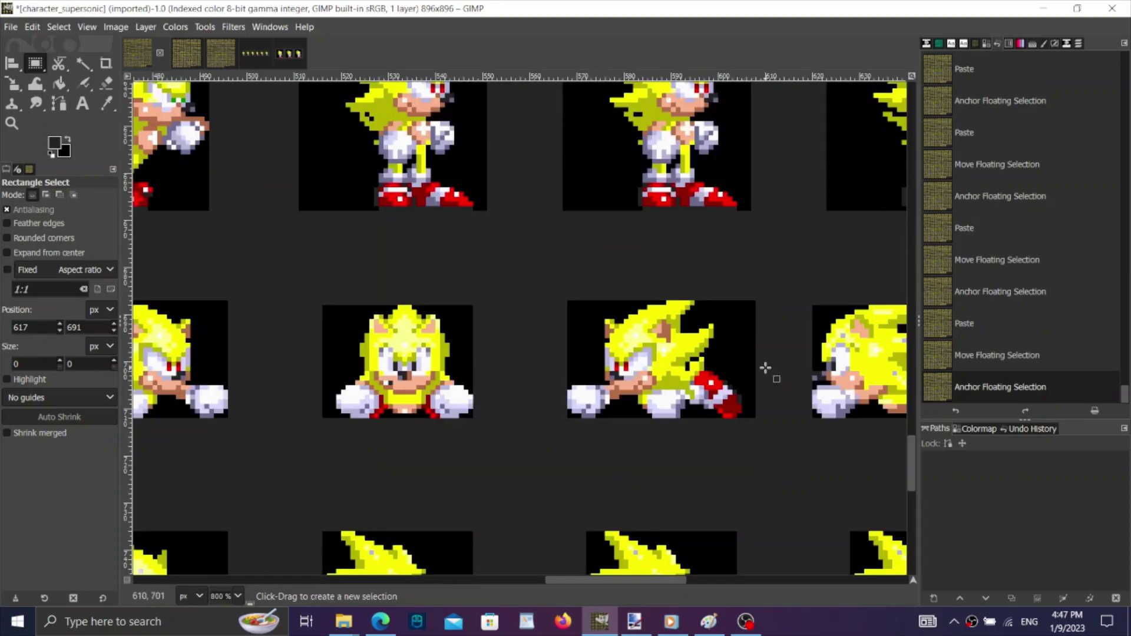
Find the front-facing standing sprite higher on the sheet, copy its 23 × 21 px head at 409, 286, and drop the selection.
{"action": "scroll", "coordinate": [626, 381], "scroll_direction": "up", "scroll_amount": 10}
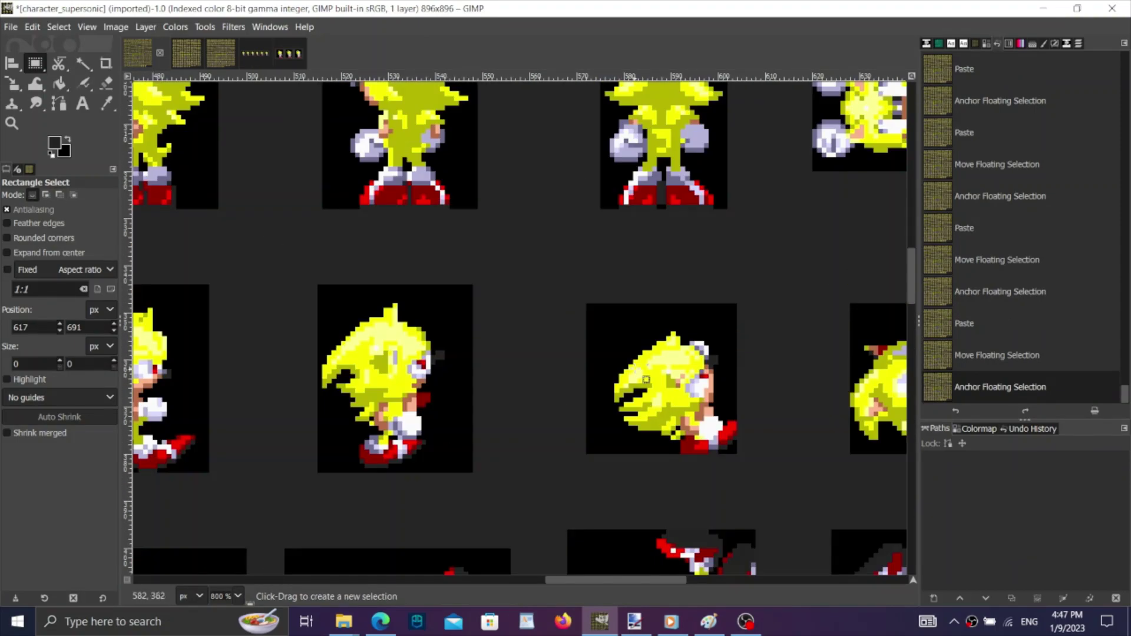
{"action": "scroll", "coordinate": [622, 364], "scroll_direction": "left", "scroll_amount": 5}
{"action": "scroll", "coordinate": [622, 365], "scroll_direction": "up", "scroll_amount": 2}
{"action": "scroll", "coordinate": [505, 215], "scroll_direction": "up", "scroll_amount": 3, "text": "ctrl"}
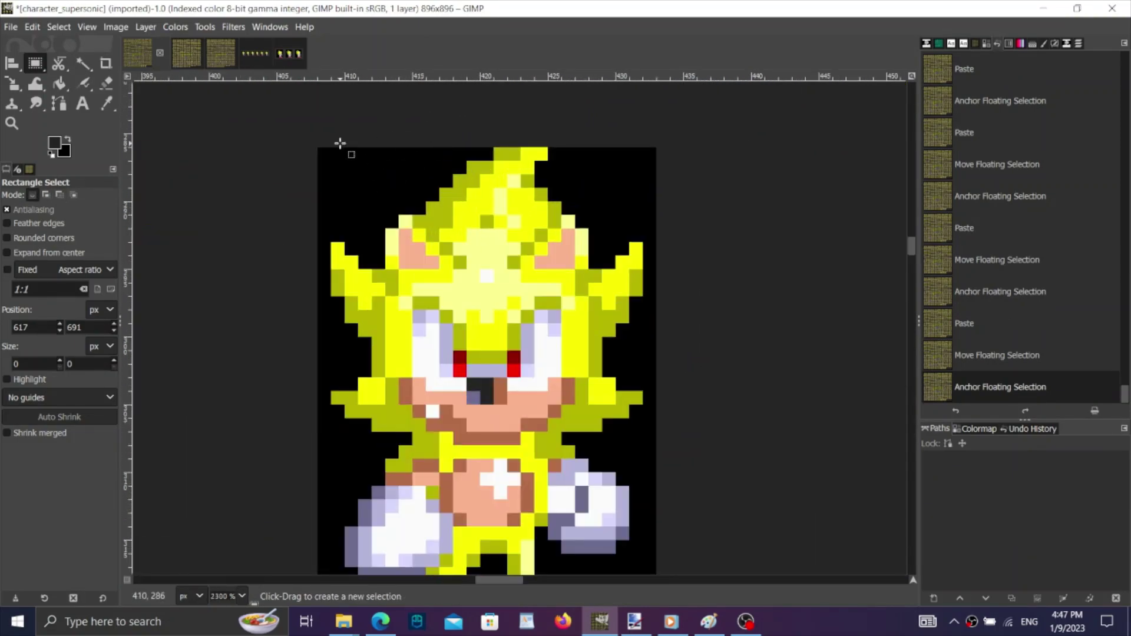
{"action": "left_click_drag", "start_coordinate": [332, 148], "coordinate": [641, 434]}
{"action": "key", "text": "ctrl+c"}
{"action": "left_click", "coordinate": [972, 345]}
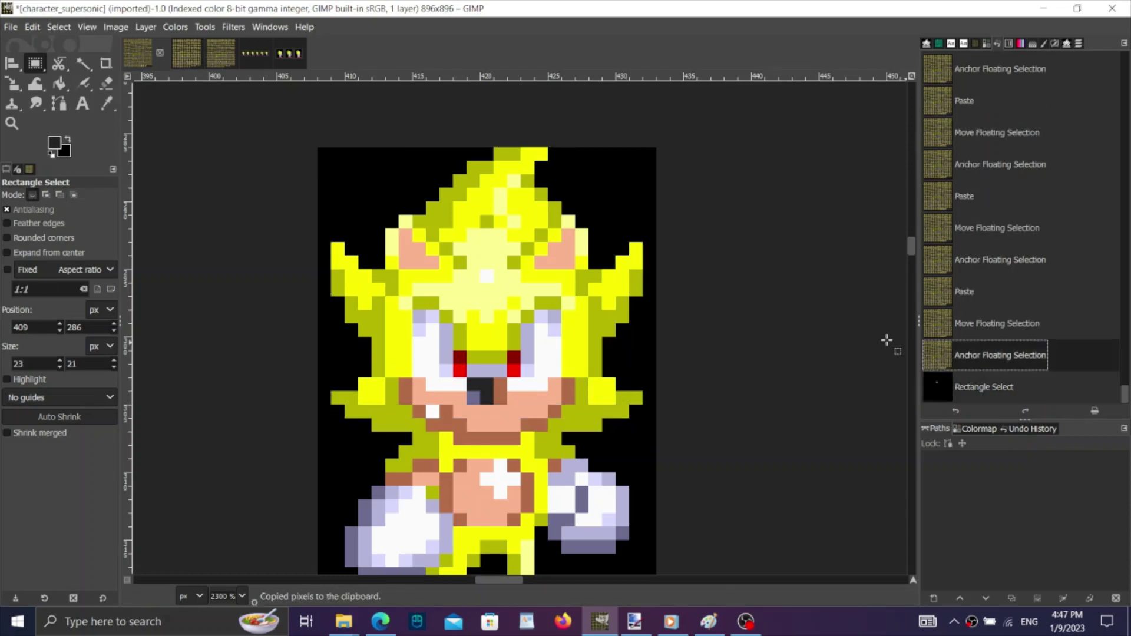
Paste the copied head over the head of the front-facing crouching sprite, align it with the body, and anchor it.
{"action": "scroll", "coordinate": [599, 301], "scroll_direction": "down", "scroll_amount": 5, "text": "ctrl"}
{"action": "scroll", "coordinate": [609, 289], "scroll_direction": "down", "scroll_amount": 3}
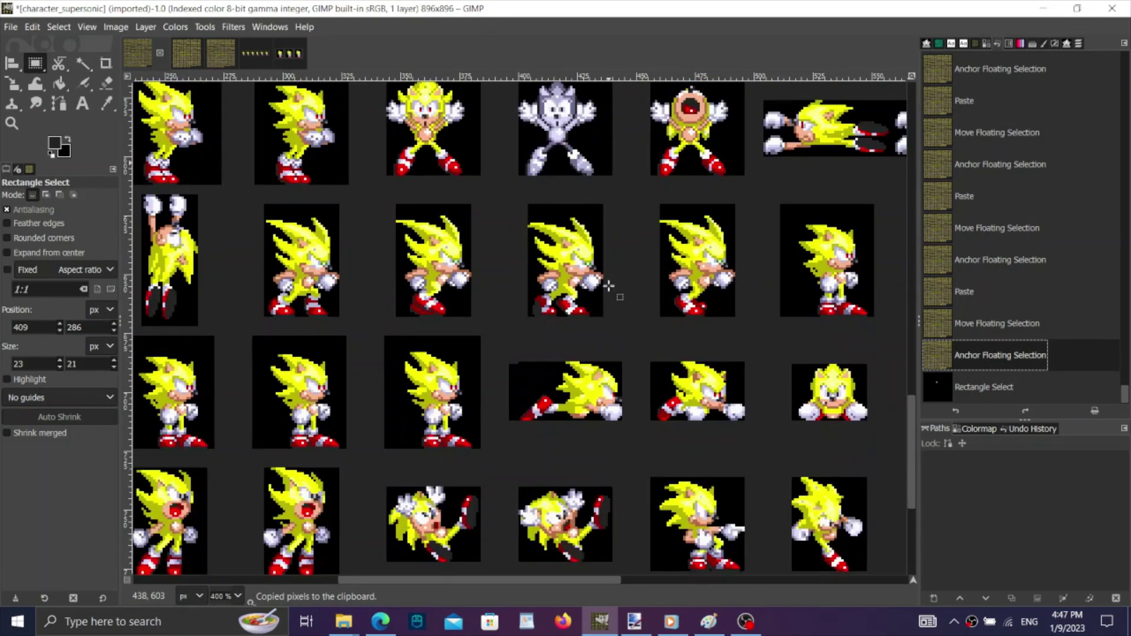
{"action": "scroll", "coordinate": [670, 439], "scroll_direction": "up", "scroll_amount": 5, "text": "ctrl"}
{"action": "key", "text": "ctrl+v"}
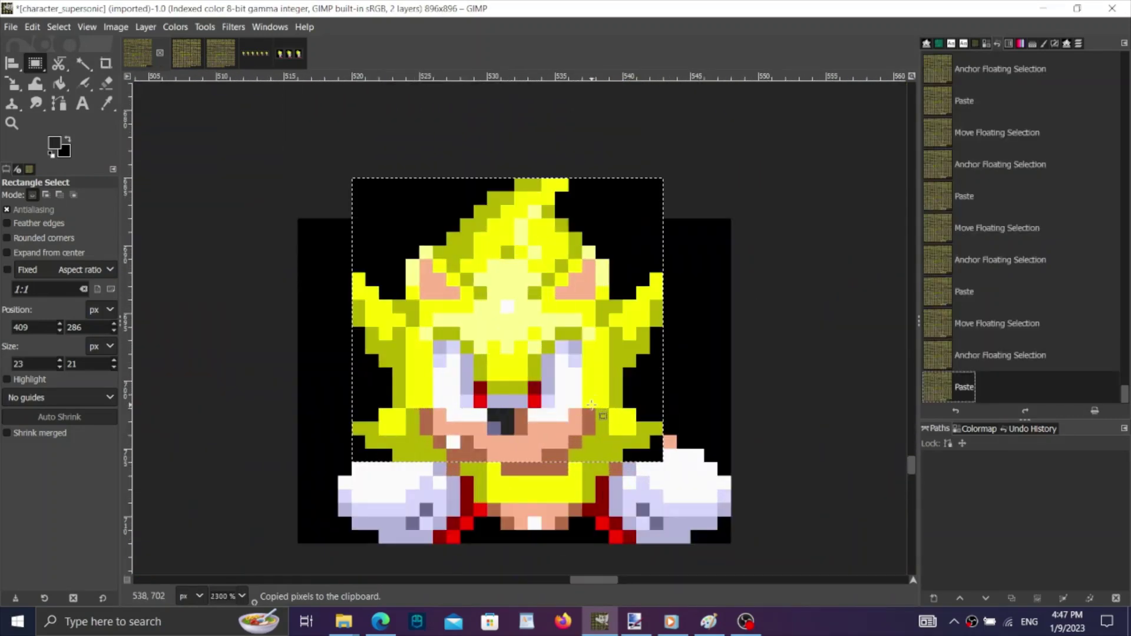
{"action": "scroll", "coordinate": [591, 396], "scroll_direction": "up", "scroll_amount": 1, "text": "ctrl"}
{"action": "left_click", "coordinate": [589, 400]}
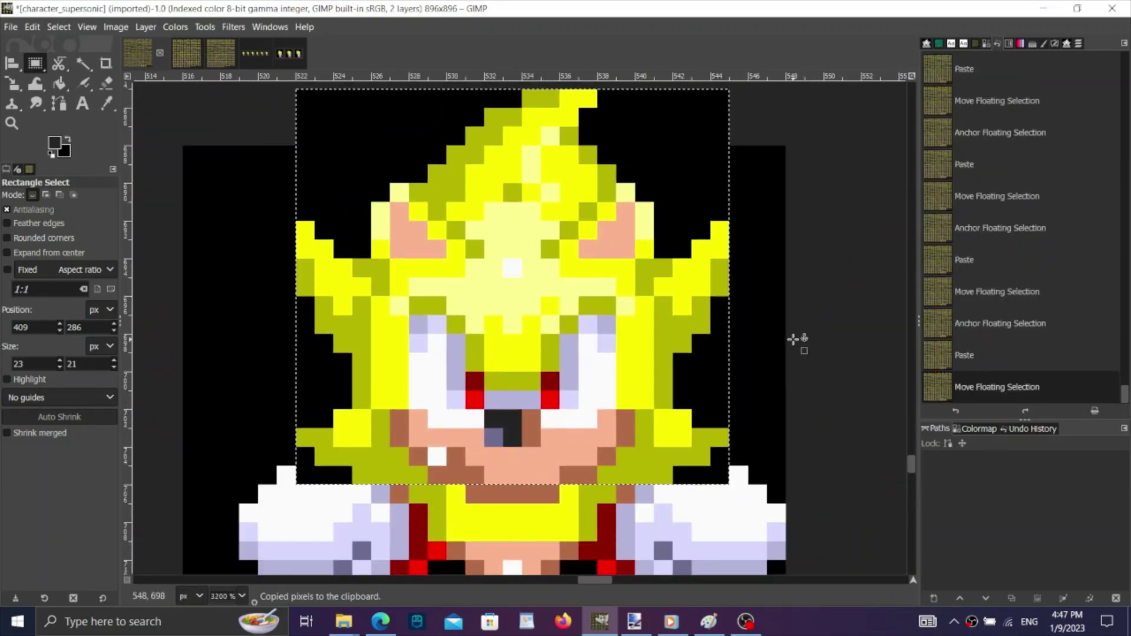
{"action": "left_click", "coordinate": [789, 338]}
Fill the two missing upper corners of the front-facing crouching sprite's frame with the black background.
{"action": "scroll", "coordinate": [778, 343], "scroll_direction": "down", "scroll_amount": 2}
{"action": "scroll", "coordinate": [757, 341], "scroll_direction": "down", "scroll_amount": 3, "text": "ctrl"}
{"action": "scroll", "coordinate": [764, 340], "scroll_direction": "up", "scroll_amount": 3}
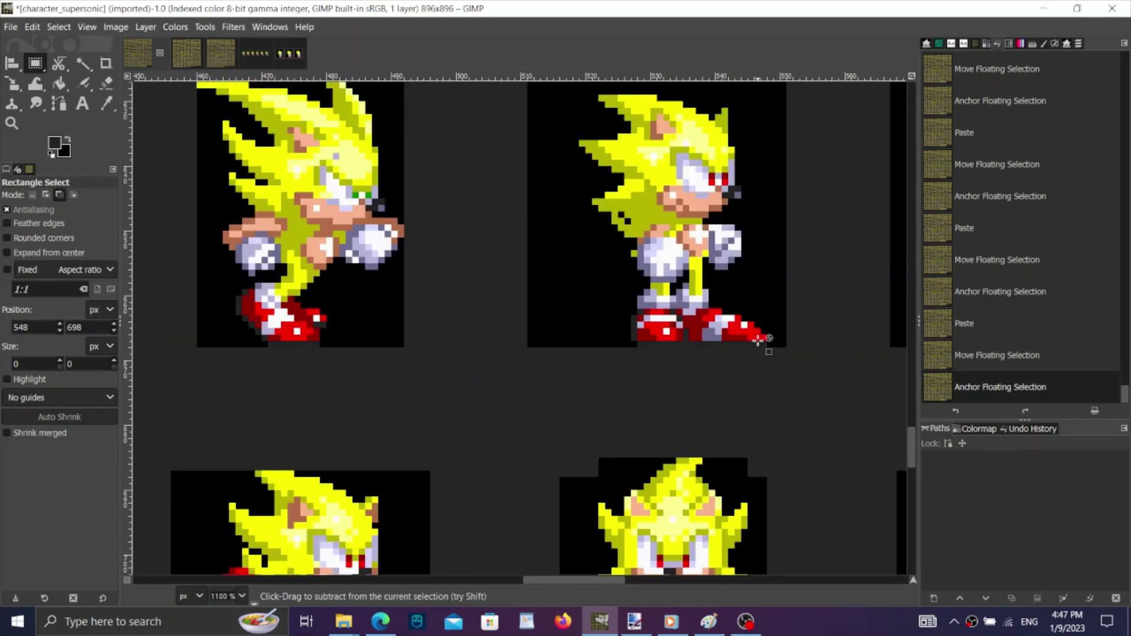
{"action": "scroll", "coordinate": [797, 436], "scroll_direction": "down", "scroll_amount": 2}
{"action": "scroll", "coordinate": [753, 368], "scroll_direction": "up", "scroll_amount": 1, "text": "ctrl"}
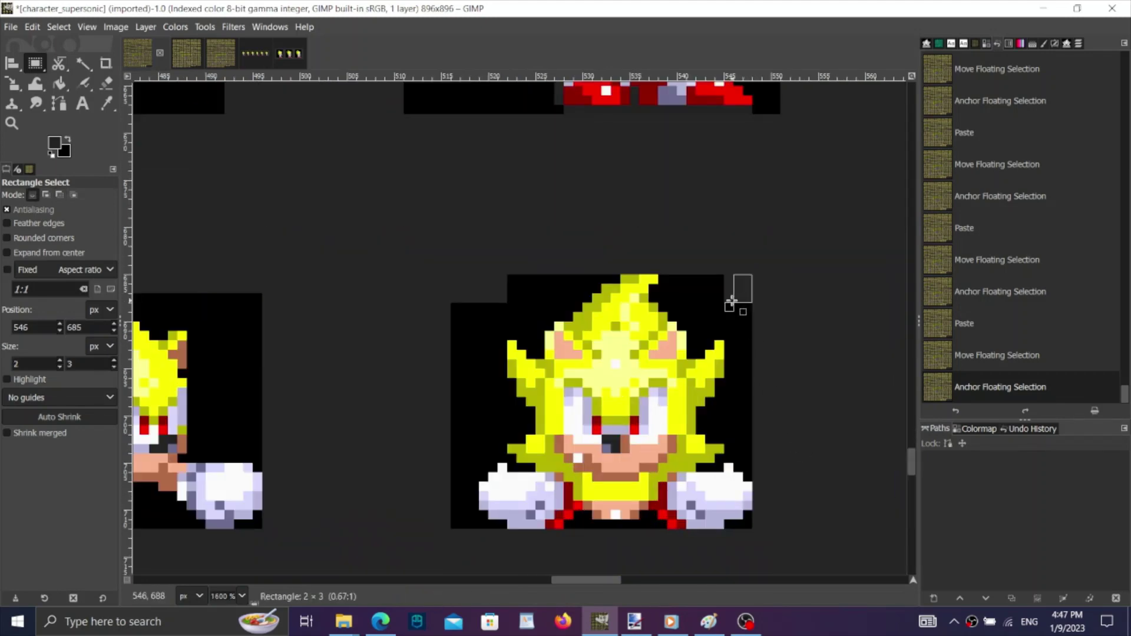
{"action": "left_click_drag", "start_coordinate": [728, 302], "coordinate": [729, 302]}
{"action": "key", "text": "Delete"}
{"action": "key", "text": "ctrl+shift+a"}
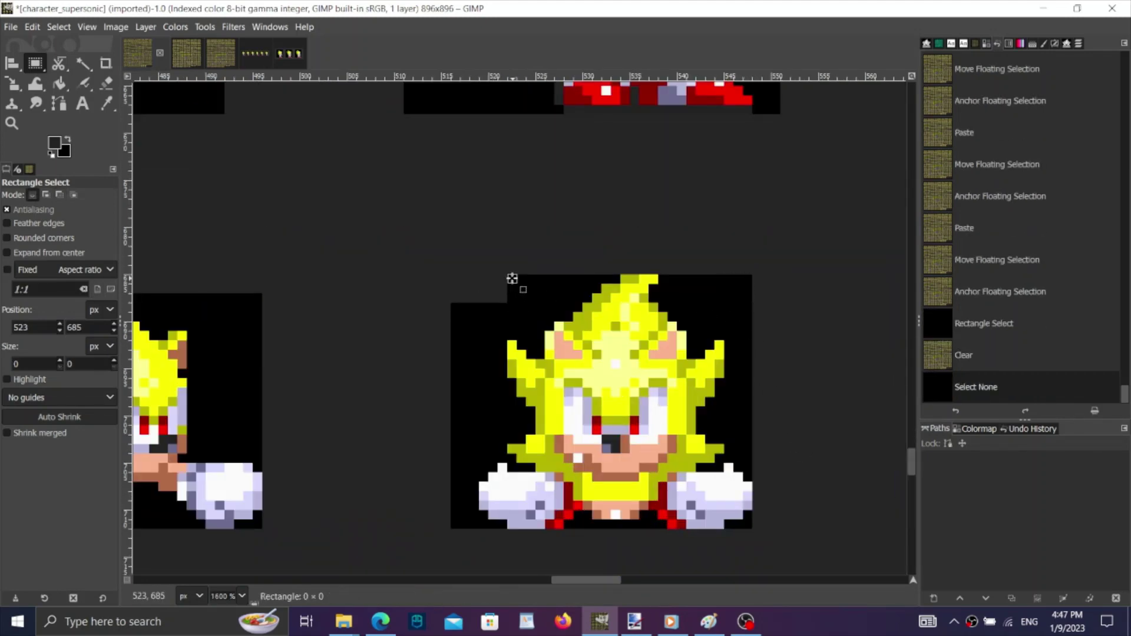
{"action": "left_click_drag", "start_coordinate": [453, 300], "coordinate": [453, 301]}
{"action": "key", "text": "Delete"}
{"action": "key", "text": "ctrl+shift+a"}
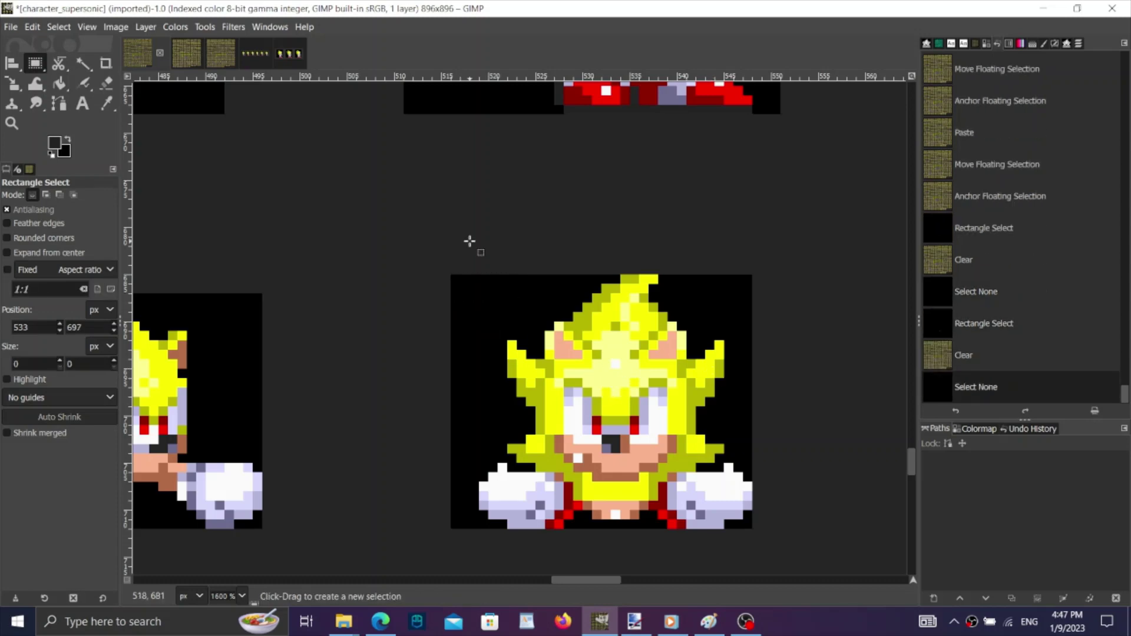
In the third open sheet version, return to the base image and copy the 29 × 8 px strip with both gloves at 519, 704.
{"action": "left_click", "coordinate": [190, 55]}
{"action": "left_click", "coordinate": [221, 56]}
{"action": "scroll", "coordinate": [404, 239], "scroll_direction": "down", "scroll_amount": 3, "text": "ctrl"}
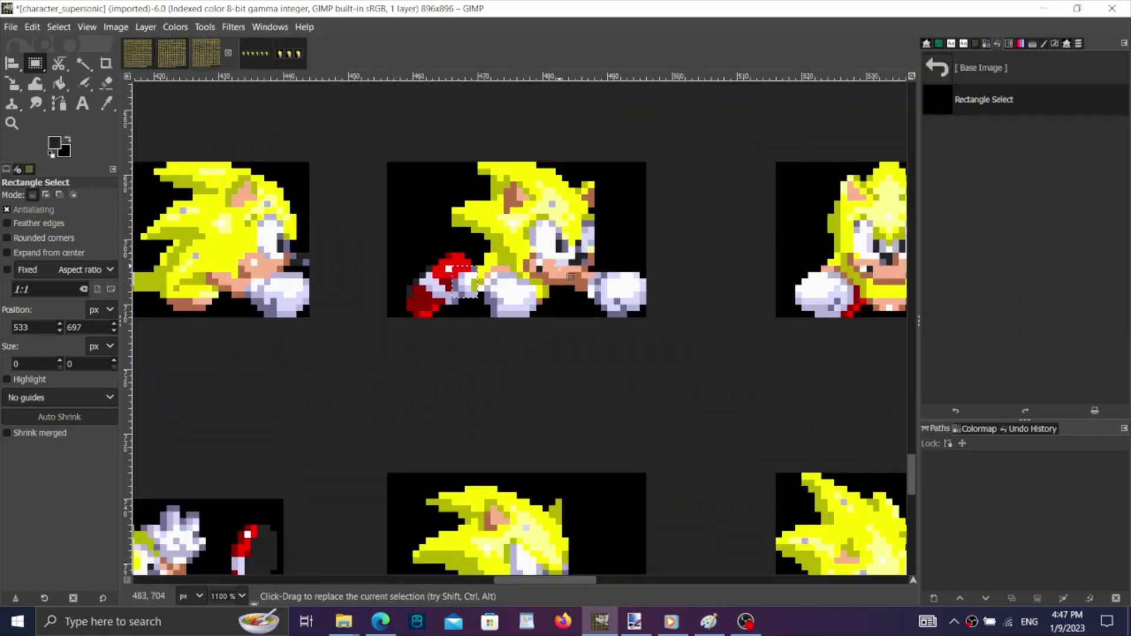
{"action": "left_click", "coordinate": [982, 67]}
{"action": "scroll", "coordinate": [613, 273], "scroll_direction": "right", "scroll_amount": 5}
{"action": "scroll", "coordinate": [596, 269], "scroll_direction": "up", "scroll_amount": 2, "text": "ctrl"}
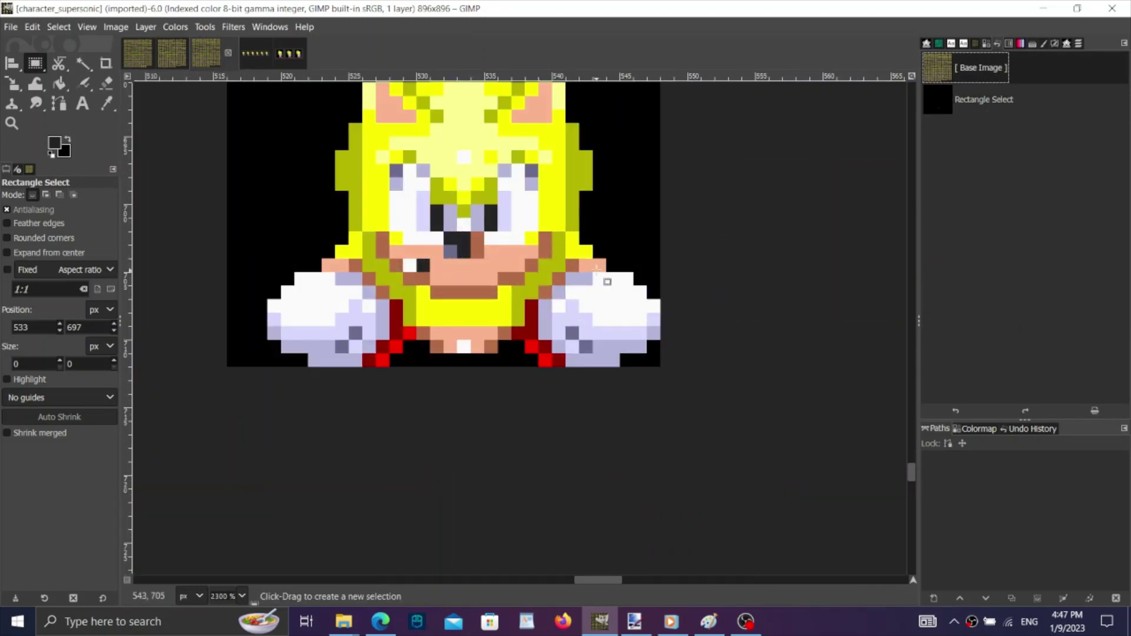
{"action": "left_click_drag", "start_coordinate": [643, 261], "coordinate": [270, 362]}
{"action": "left_click_drag", "start_coordinate": [629, 310], "coordinate": [644, 311]}
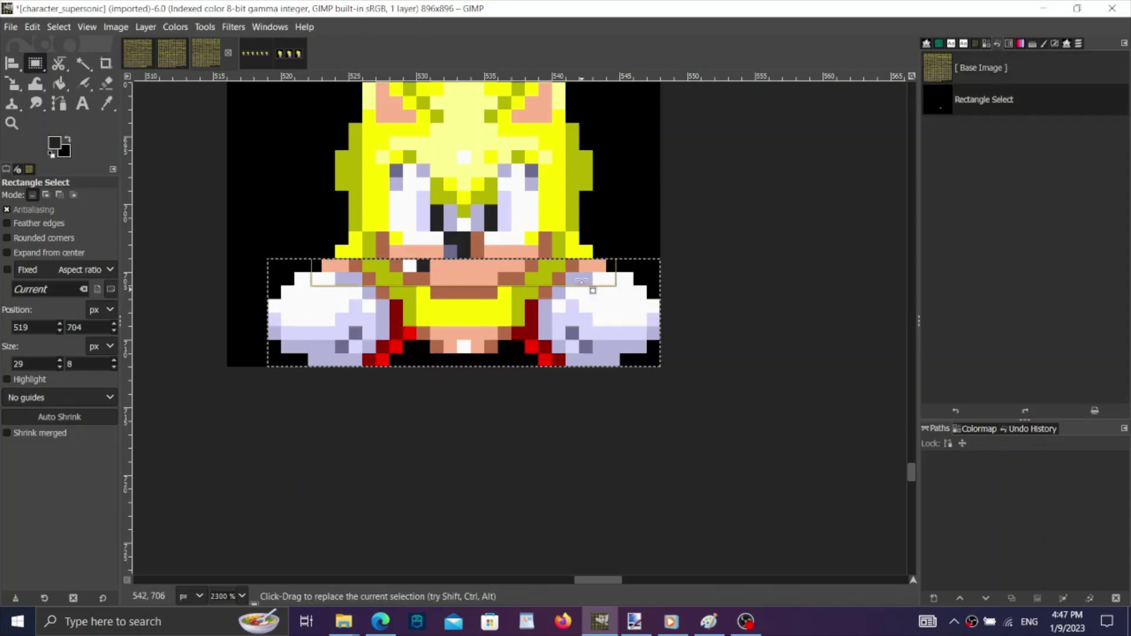
{"action": "key", "text": "ctrl+c"}
Paste the glove strip at 519, 704 on the front-facing crouching sprite in the first sheet version, compare, and anchor it.
{"action": "left_click", "coordinate": [141, 52]}
{"action": "scroll", "coordinate": [674, 515], "scroll_direction": "up", "scroll_amount": 3, "text": "ctrl"}
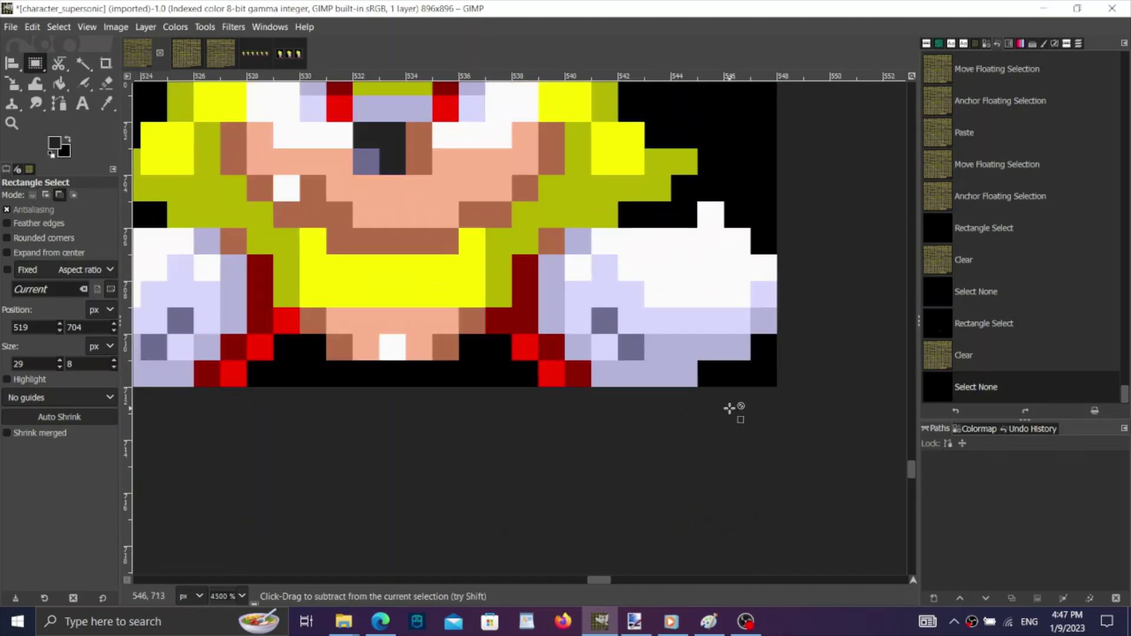
{"action": "key", "text": "ctrl+v"}
{"action": "scroll", "coordinate": [623, 289], "scroll_direction": "down", "scroll_amount": 2, "text": "ctrl"}
{"action": "scroll", "coordinate": [618, 324], "scroll_direction": "up", "scroll_amount": 1, "text": "ctrl"}
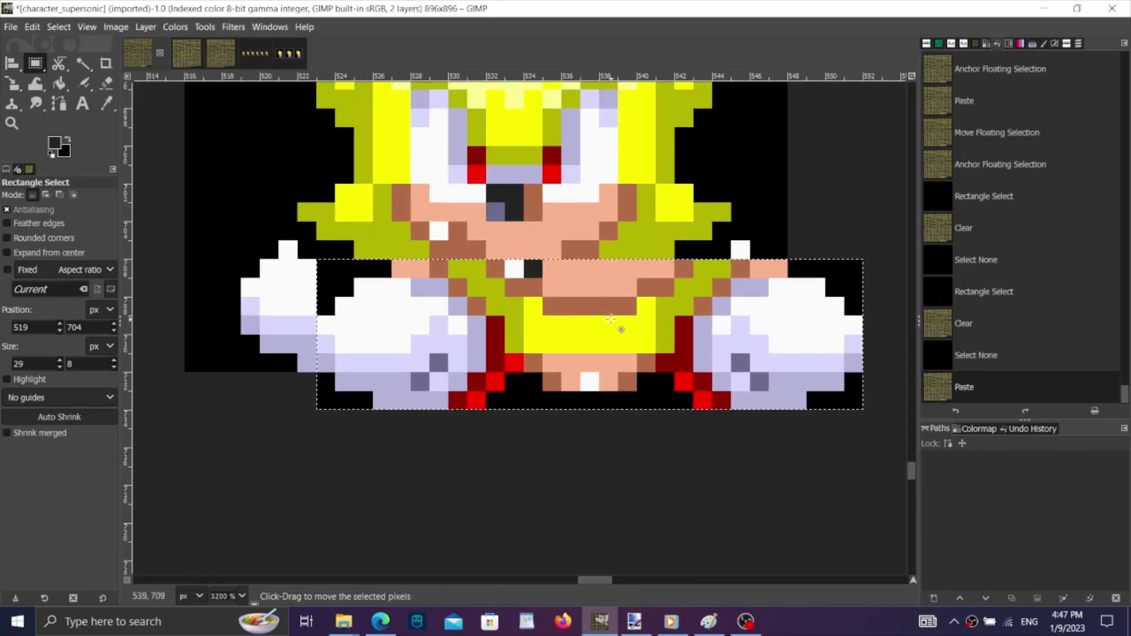
{"action": "left_click_drag", "start_coordinate": [613, 323], "coordinate": [554, 288]}
{"action": "left_click", "coordinate": [931, 323]}
{"action": "left_click", "coordinate": [988, 383]}
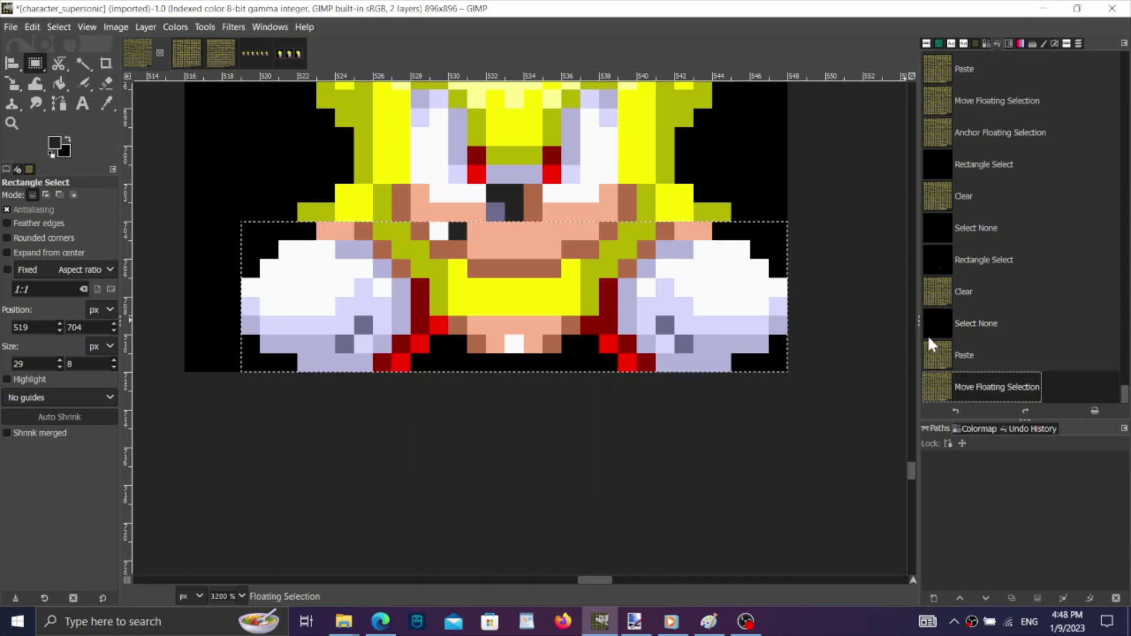
{"action": "left_click", "coordinate": [815, 229]}
Copy the brown 1 × 1 px piece at 530, 705, cover the black pixel beside the mouth's white pixel with it, and anchor it.
{"action": "key", "text": "ctrl+c"}
{"action": "left_click_drag", "start_coordinate": [462, 362], "coordinate": [474, 382]}
{"action": "key", "text": "ctrl+v"}
{"action": "key", "text": "ctrl+v"}
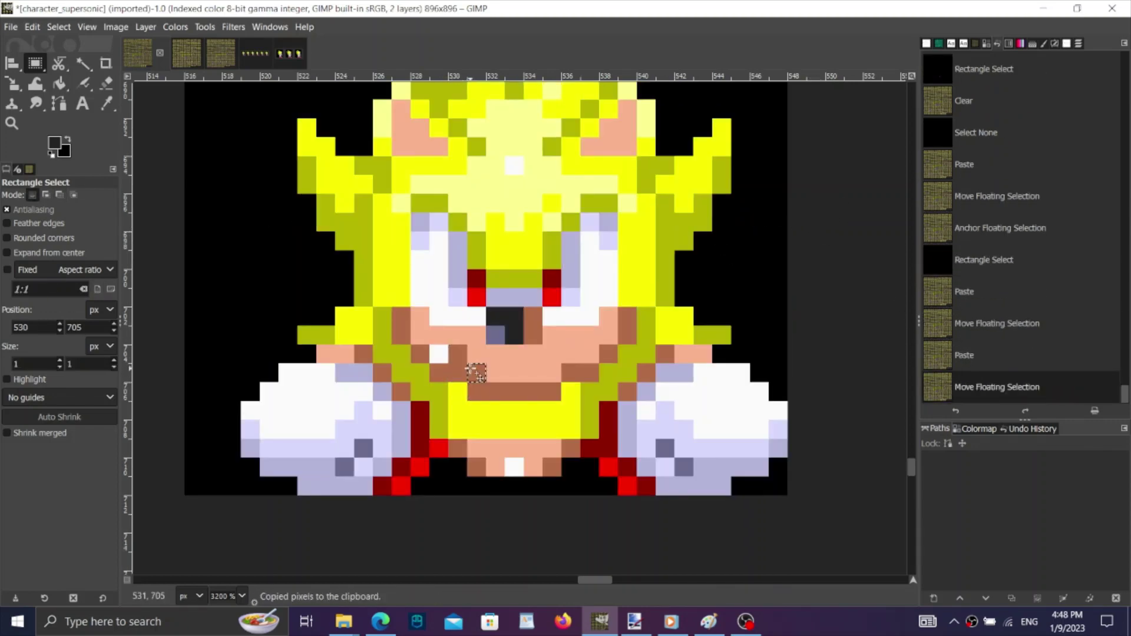
{"action": "left_click", "coordinate": [470, 368]}
{"action": "left_click", "coordinate": [1023, 292]}
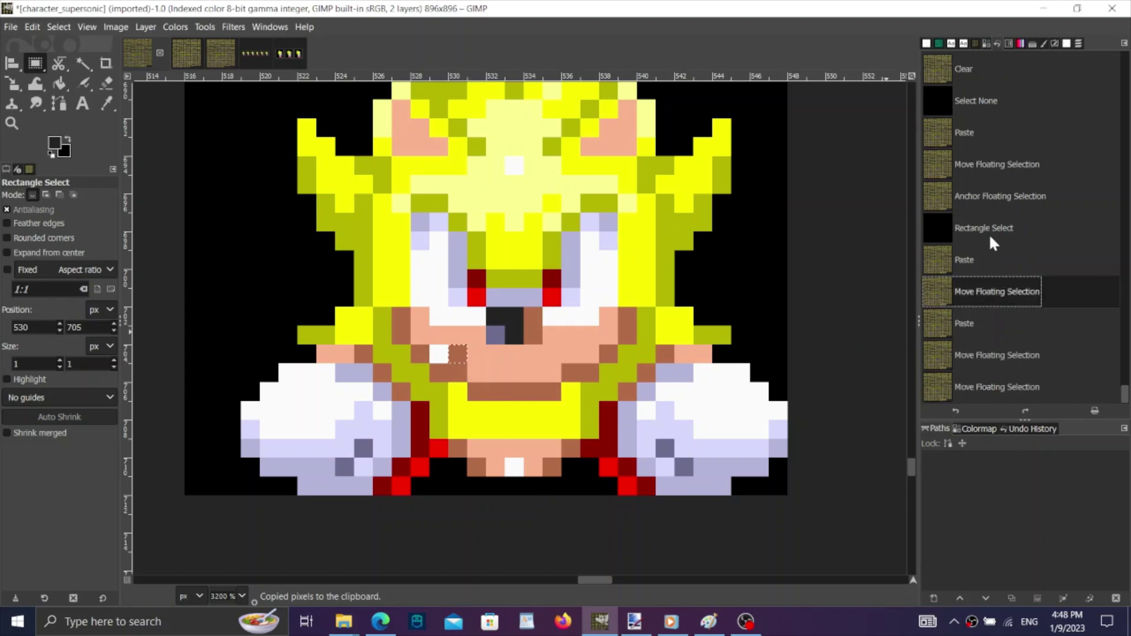
{"action": "left_click", "coordinate": [983, 203]}
{"action": "scroll", "coordinate": [495, 364], "scroll_direction": "up", "scroll_amount": 6}
{"action": "scroll", "coordinate": [567, 388], "scroll_direction": "down", "scroll_amount": 1}
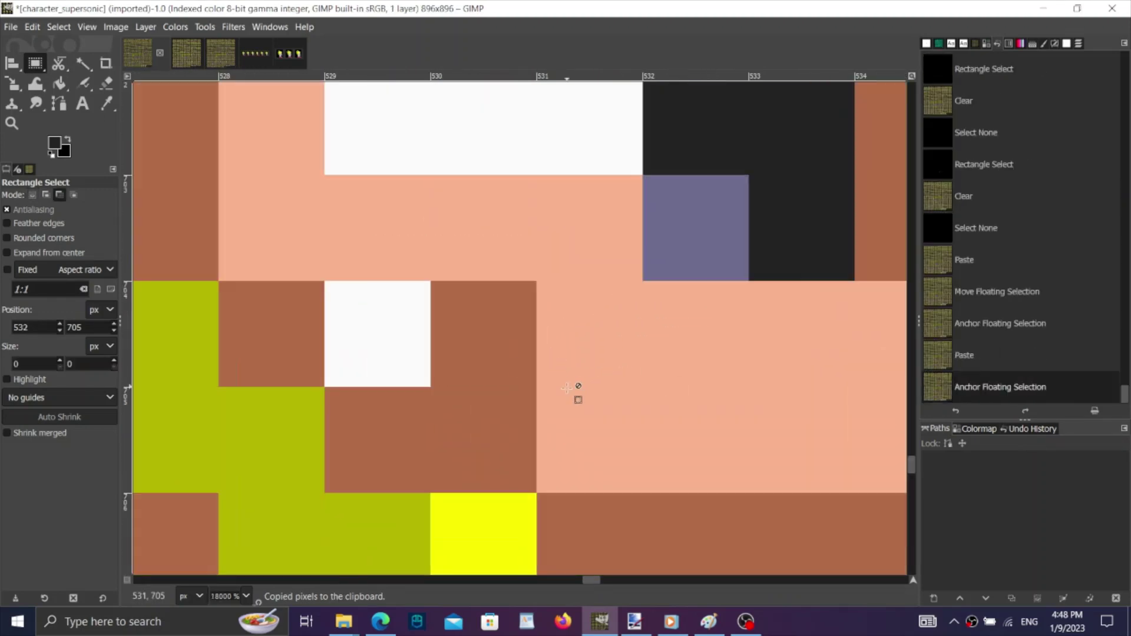
Fill the missing upper corner strip of the frame around the right-facing sprite with the outstretched leg with black, and clear the selection.
{"action": "scroll", "coordinate": [566, 388], "scroll_direction": "down", "scroll_amount": 8}
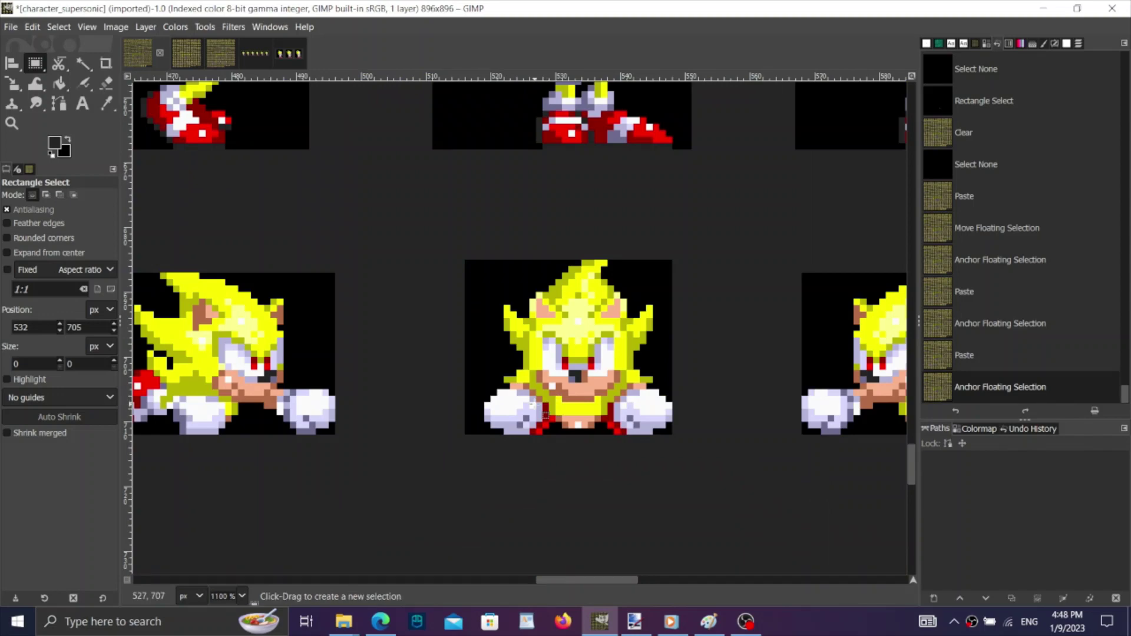
{"action": "scroll", "coordinate": [533, 404], "scroll_direction": "up", "scroll_amount": 1}
{"action": "scroll", "coordinate": [533, 405], "scroll_direction": "down", "scroll_amount": 1}
{"action": "scroll", "coordinate": [534, 404], "scroll_direction": "left", "scroll_amount": 1}
{"action": "scroll", "coordinate": [533, 404], "scroll_direction": "right", "scroll_amount": 1}
{"action": "scroll", "coordinate": [533, 404], "scroll_direction": "down", "scroll_amount": 1}
{"action": "scroll", "coordinate": [533, 404], "scroll_direction": "left", "scroll_amount": 1}
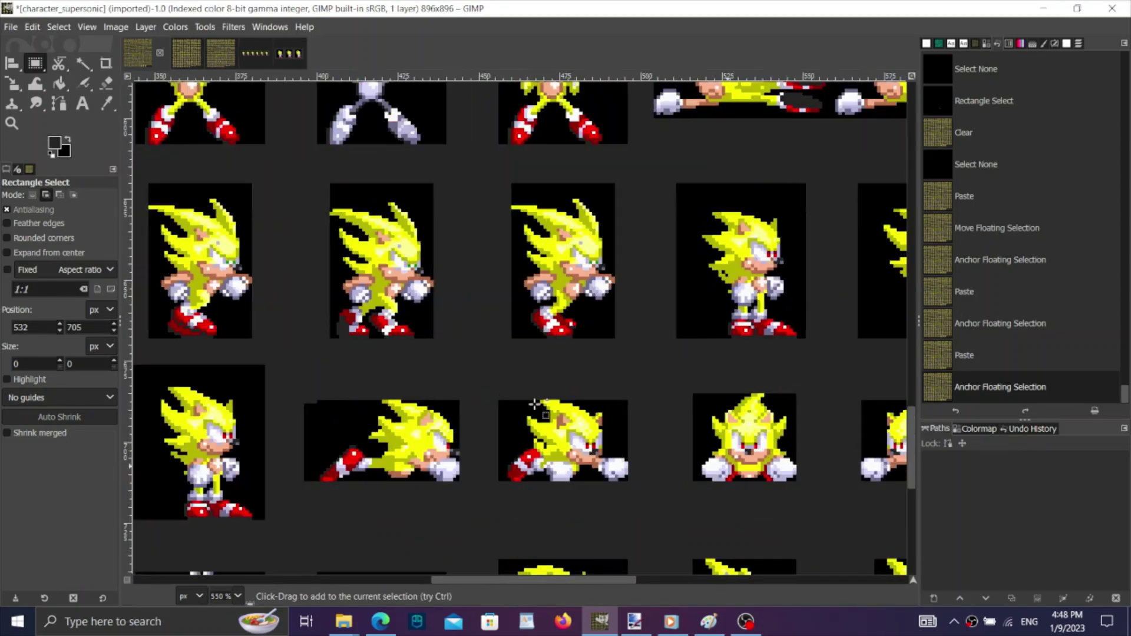
{"action": "scroll", "coordinate": [534, 404], "scroll_direction": "right", "scroll_amount": 2}
{"action": "scroll", "coordinate": [512, 408], "scroll_direction": "left", "scroll_amount": 2}
{"action": "scroll", "coordinate": [312, 407], "scroll_direction": "up", "scroll_amount": 3}
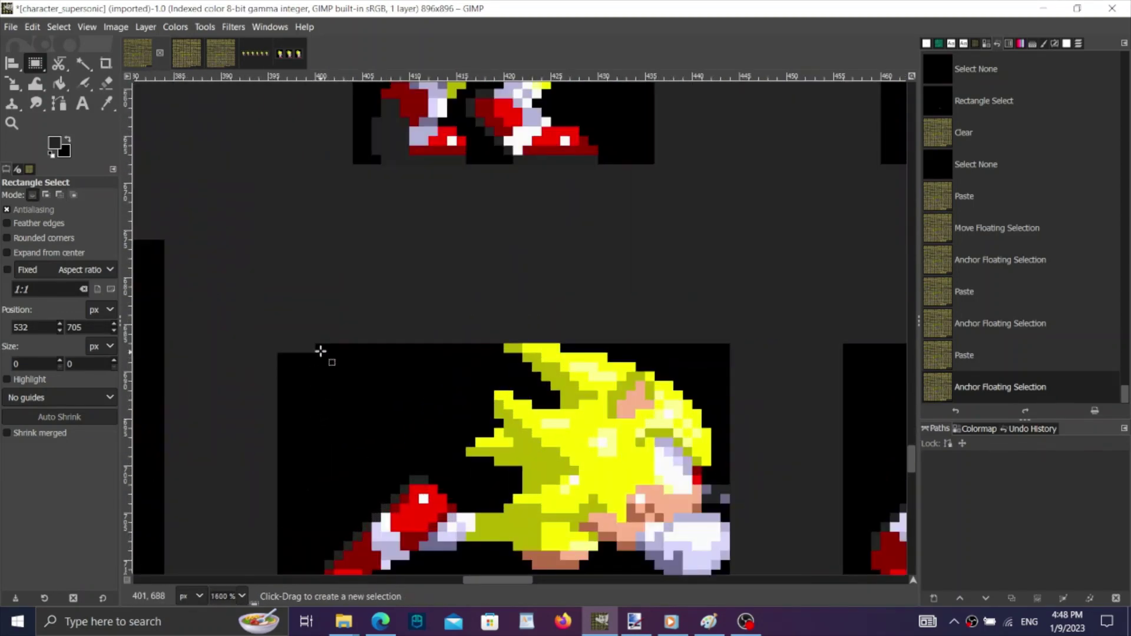
{"action": "left_click_drag", "start_coordinate": [321, 351], "coordinate": [273, 356]}
{"action": "scroll", "coordinate": [454, 391], "scroll_direction": "down", "scroll_amount": 3}
{"action": "key", "text": "Delete"}
{"action": "key", "text": "ctrl+shift+a"}
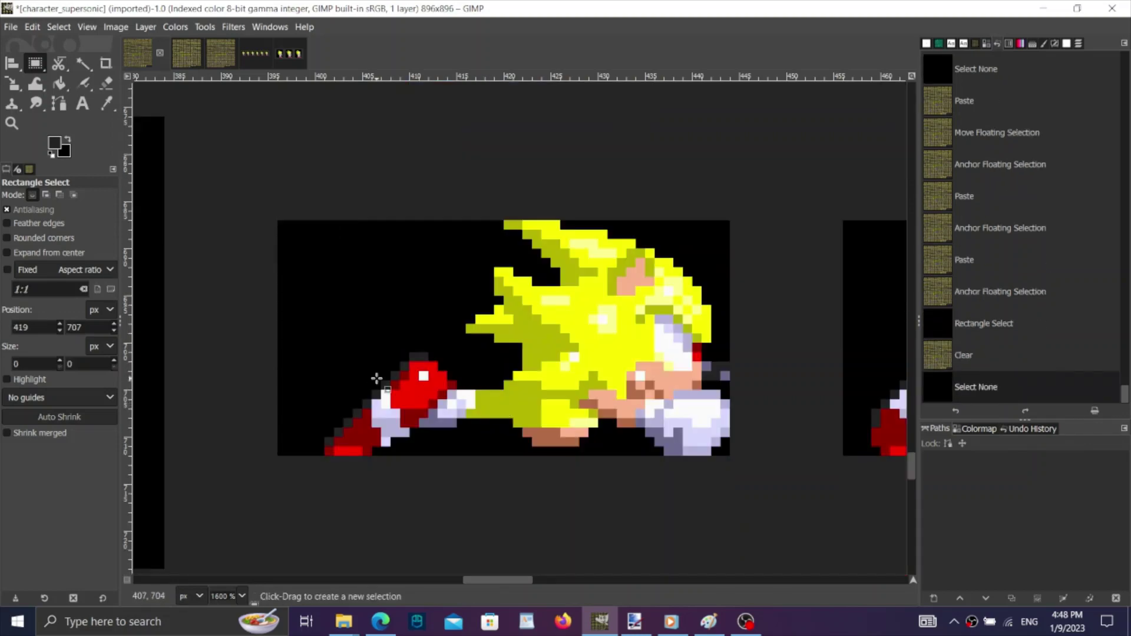
Copy the whole 48 × 25 px sprite at 396, 687 and roll the history back to the state before the selection.
{"action": "scroll", "coordinate": [377, 379], "scroll_direction": "down", "scroll_amount": 2}
{"action": "scroll", "coordinate": [446, 378], "scroll_direction": "right", "scroll_amount": 2}
{"action": "scroll", "coordinate": [444, 384], "scroll_direction": "left", "scroll_amount": 2}
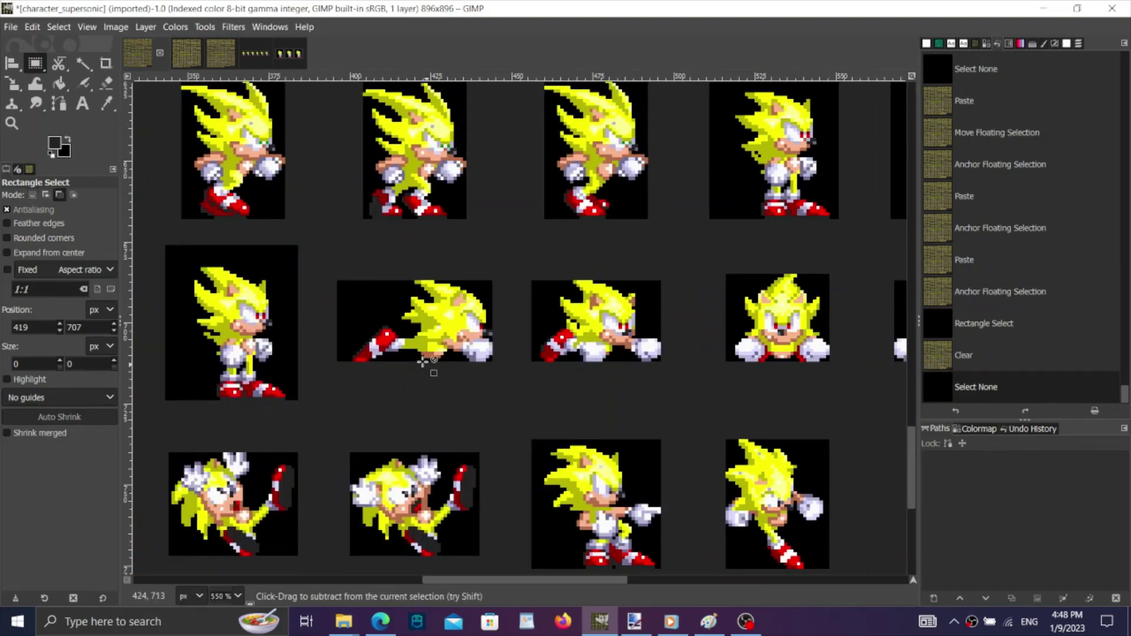
{"action": "scroll", "coordinate": [423, 360], "scroll_direction": "up", "scroll_amount": 3}
{"action": "left_click_drag", "start_coordinate": [284, 205], "coordinate": [740, 446]}
{"action": "key", "text": "ctrl+c"}
{"action": "left_click", "coordinate": [1018, 364]}
{"action": "scroll", "coordinate": [540, 387], "scroll_direction": "down", "scroll_amount": 3}
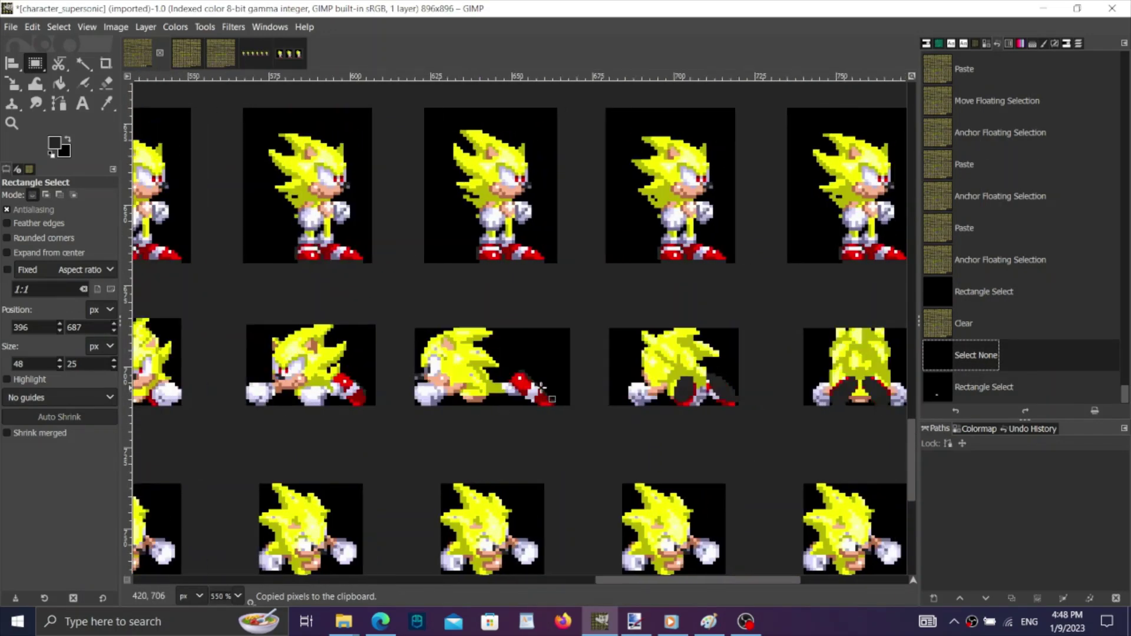
Switch to Paint, replace the previous sprite with the copied one, flip it horizontally, copy the mirrored result and return to GIMP.
{"action": "left_click", "coordinate": [711, 621]}
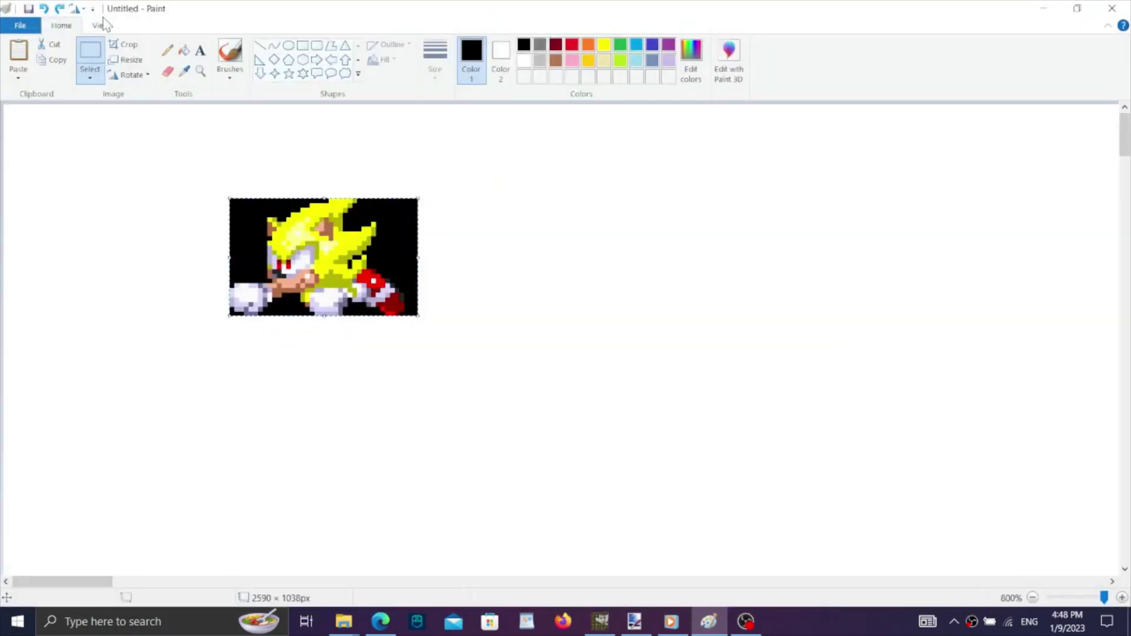
{"action": "left_click", "coordinate": [44, 10]}
{"action": "key", "text": "ctrl+v"}
{"action": "left_click_drag", "start_coordinate": [122, 166], "coordinate": [428, 251]}
{"action": "right_click", "coordinate": [428, 251]}
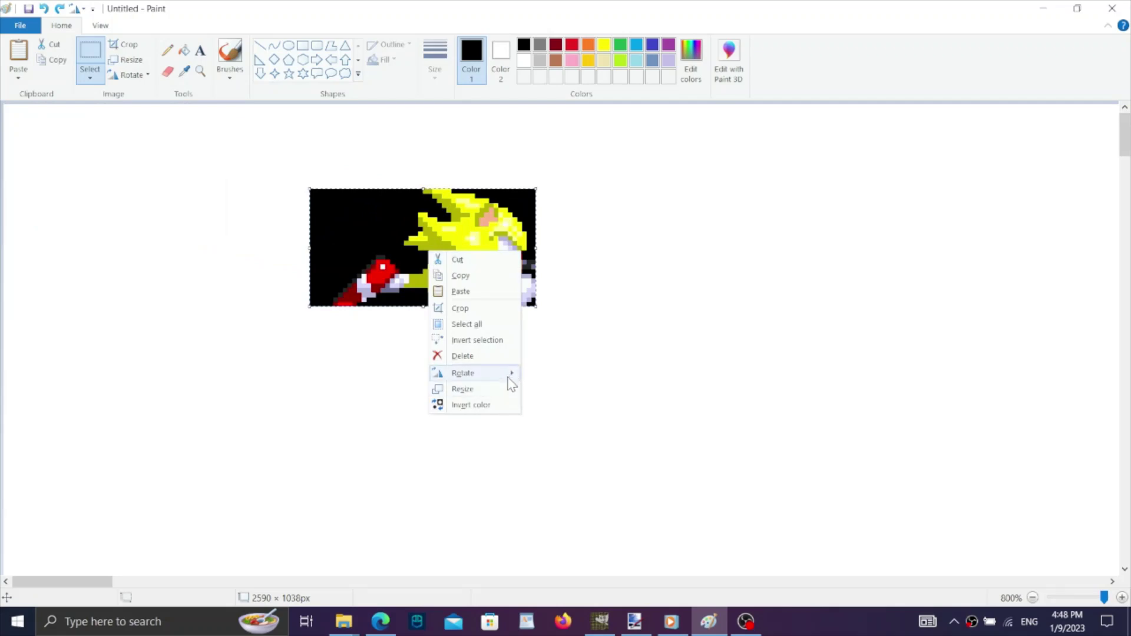
{"action": "left_click", "coordinate": [562, 437]}
{"action": "left_click", "coordinate": [1044, 8]}
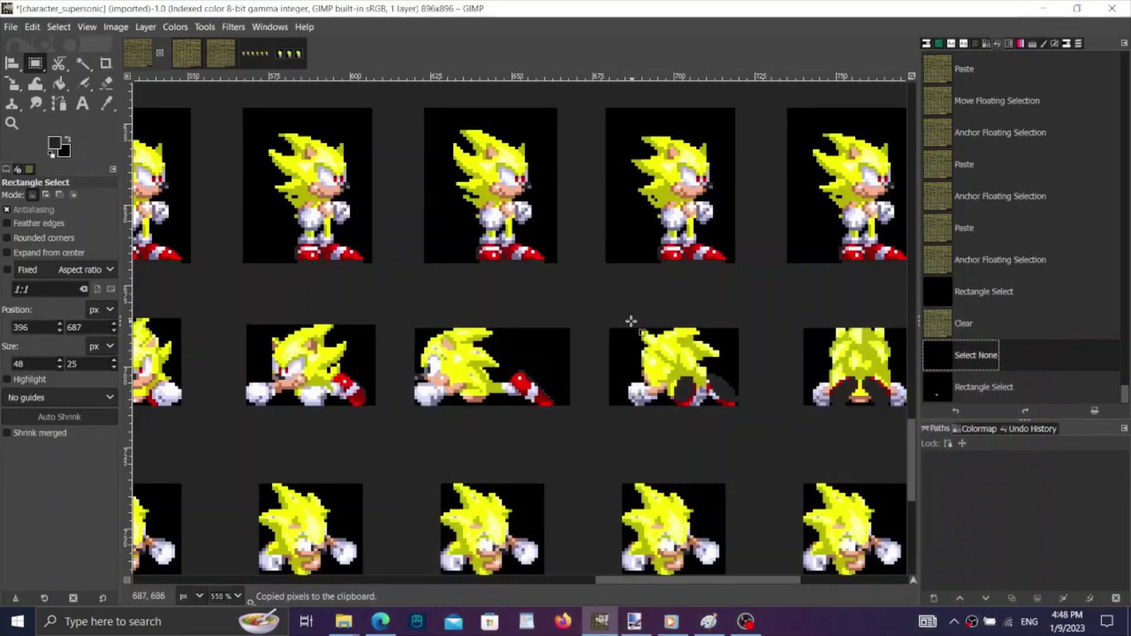
Paste the mirrored sprite over the left-facing sprite with the outstretched leg, starting at x 620, compare, and anchor it.
{"action": "scroll", "coordinate": [439, 379], "scroll_direction": "up", "scroll_amount": 3}
{"action": "scroll", "coordinate": [622, 403], "scroll_direction": "up", "scroll_amount": 1}
{"action": "key", "text": "ctrl+v"}
{"action": "scroll", "coordinate": [518, 376], "scroll_direction": "down", "scroll_amount": 2}
{"action": "scroll", "coordinate": [583, 384], "scroll_direction": "up", "scroll_amount": 2}
{"action": "left_click_drag", "start_coordinate": [582, 384], "coordinate": [649, 375]}
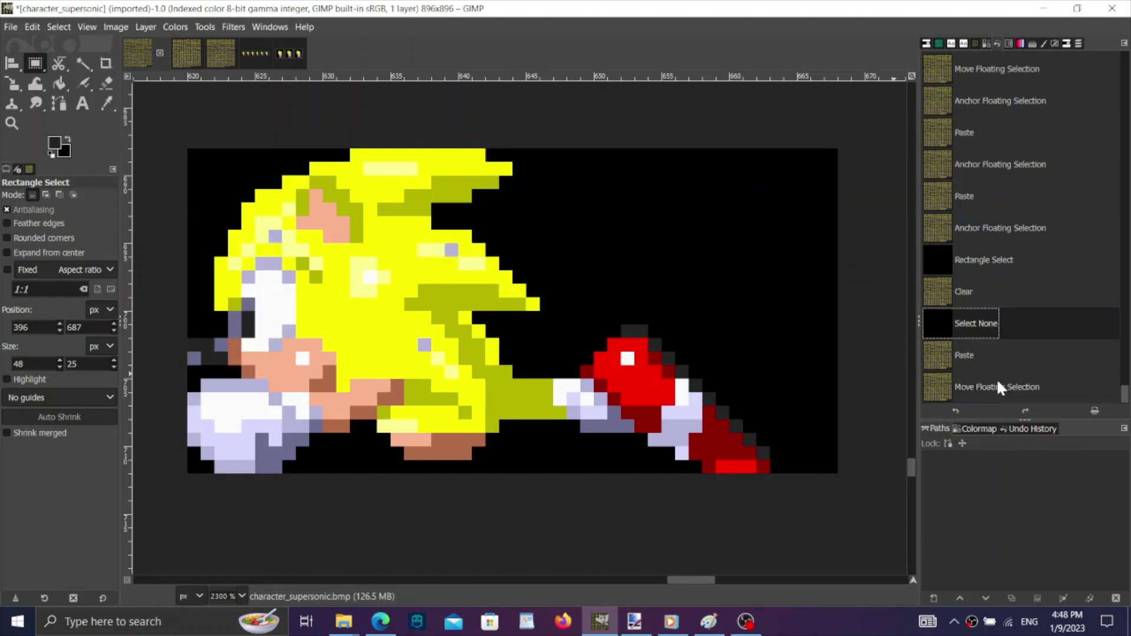
{"action": "left_click", "coordinate": [648, 545]}
Look through the sheet for the standing sprite turned half away to the left, to use its head as source.
{"action": "scroll", "coordinate": [613, 500], "scroll_direction": "down", "scroll_amount": 4}
{"action": "scroll", "coordinate": [616, 495], "scroll_direction": "right", "scroll_amount": 5}
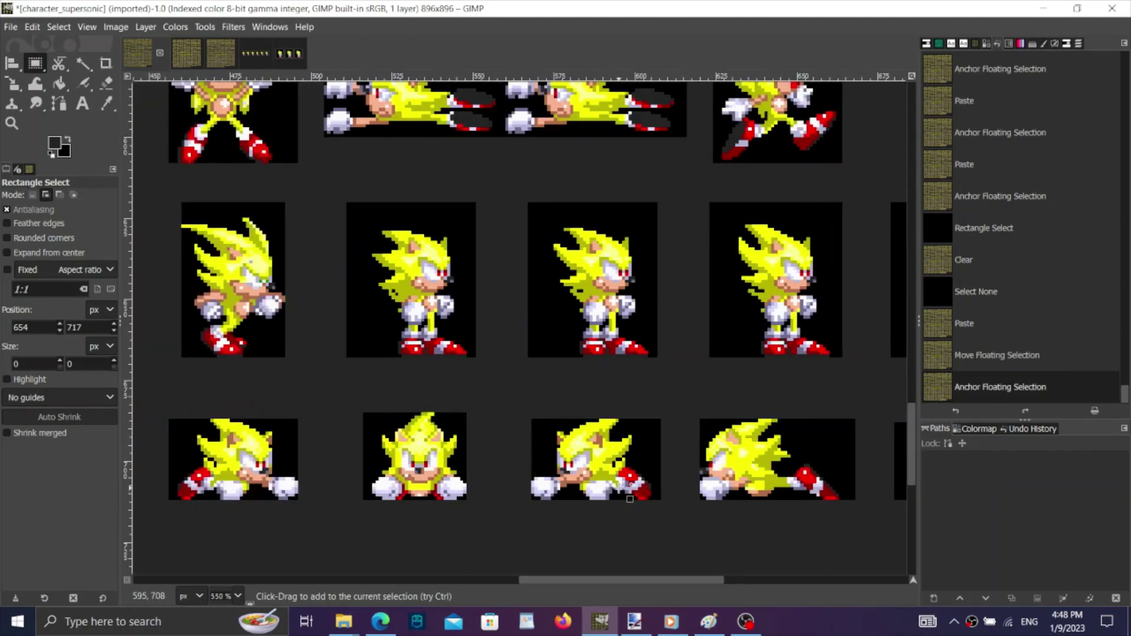
{"action": "scroll", "coordinate": [613, 487], "scroll_direction": "up", "scroll_amount": 10}
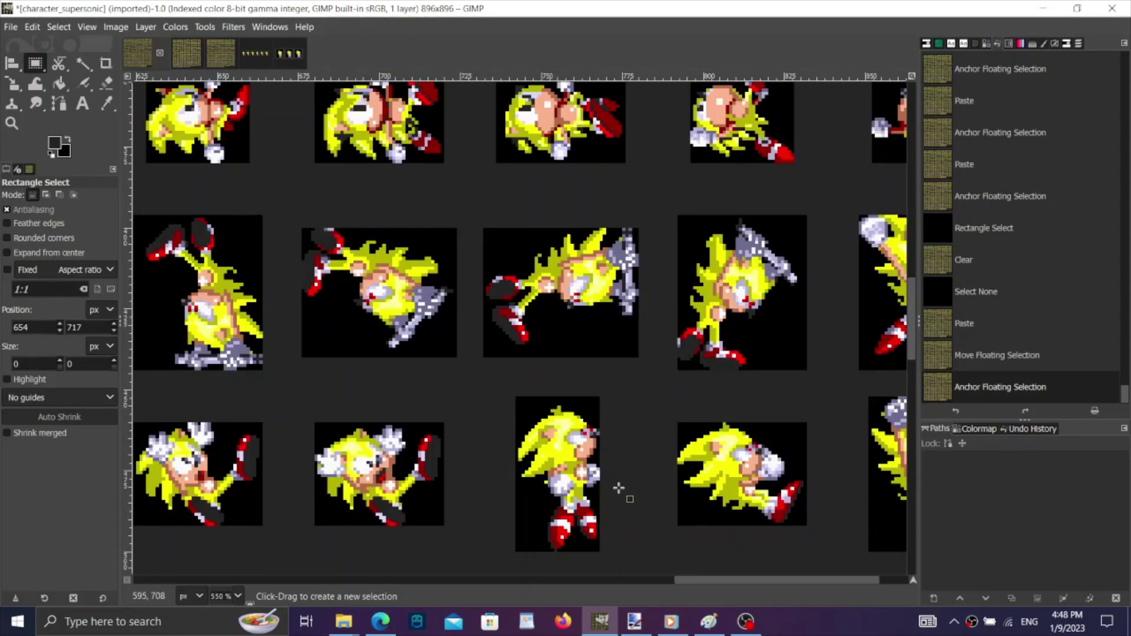
{"action": "scroll", "coordinate": [631, 493], "scroll_direction": "left", "scroll_amount": 10}
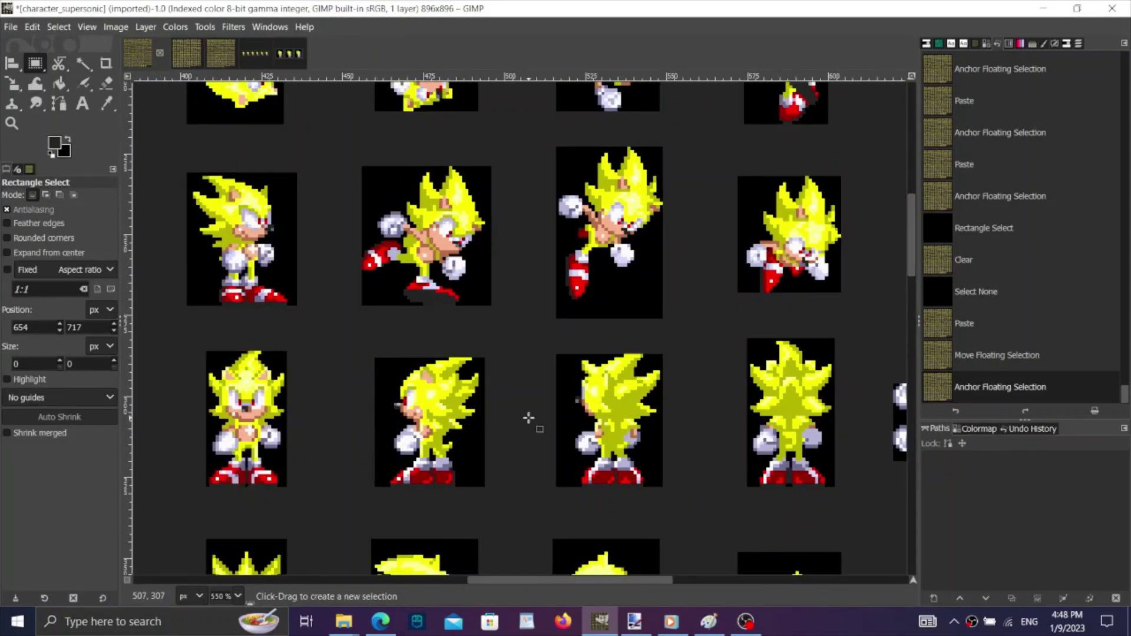
{"action": "scroll", "coordinate": [528, 418], "scroll_direction": "up", "scroll_amount": 3}
{"action": "scroll", "coordinate": [654, 376], "scroll_direction": "right", "scroll_amount": 3}
{"action": "scroll", "coordinate": [322, 205], "scroll_direction": "up", "scroll_amount": 1}
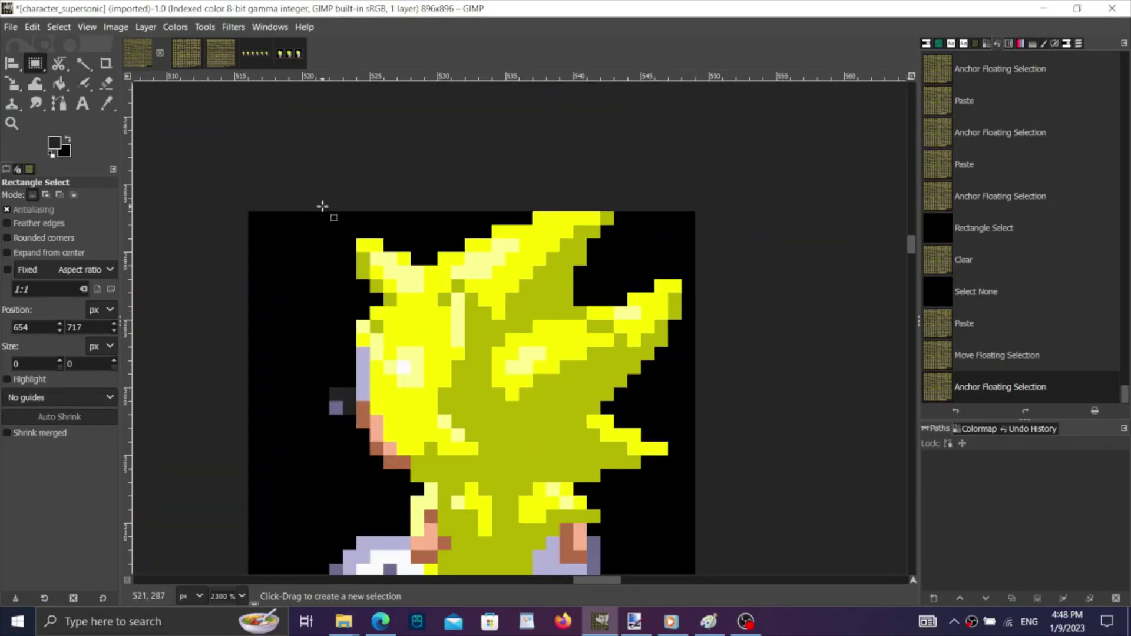
{"action": "left_click_drag", "start_coordinate": [328, 211], "coordinate": [667, 442]}
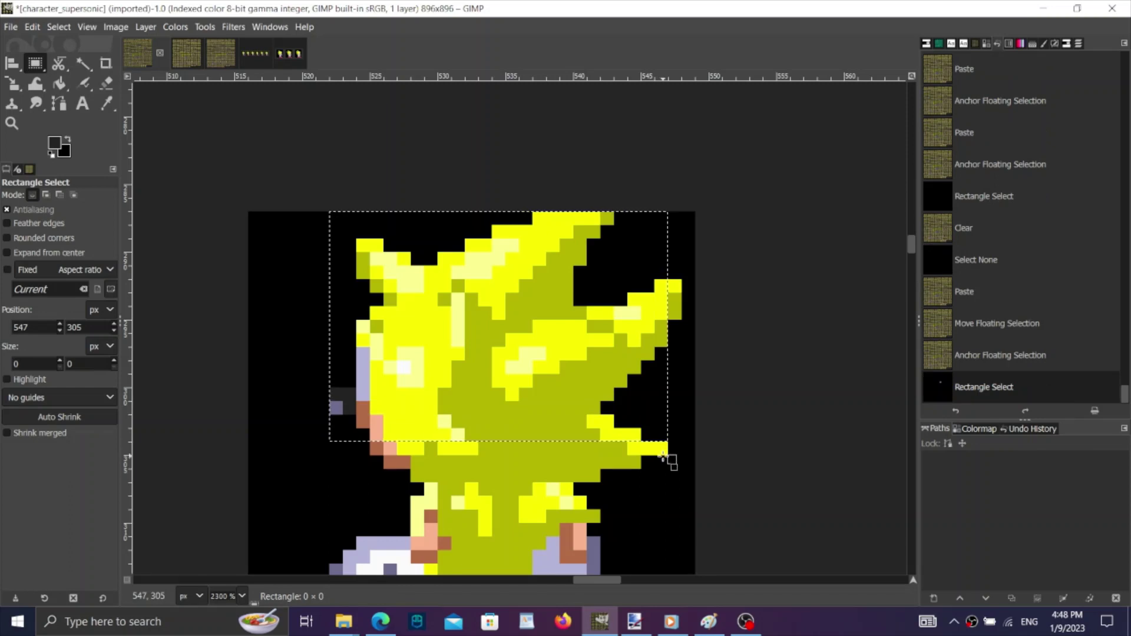
{"action": "left_click", "coordinate": [963, 334]}
{"action": "left_click", "coordinate": [978, 380]}
{"action": "key", "text": "ctrl+shift+a"}
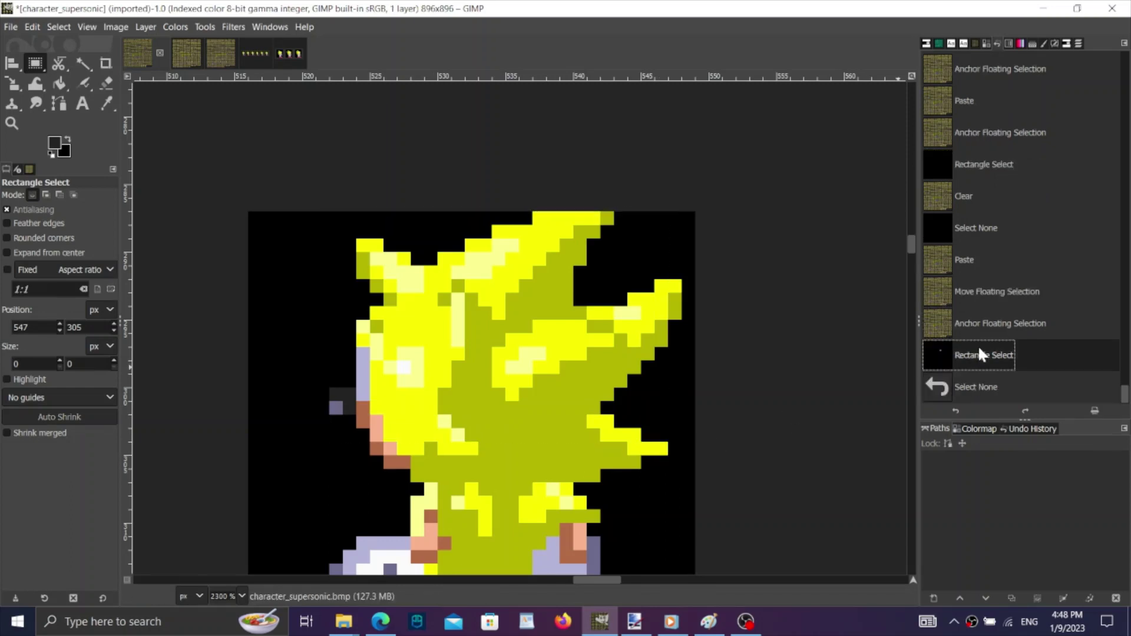
{"action": "left_click", "coordinate": [977, 384]}
{"action": "key", "text": "ctrl+z"}
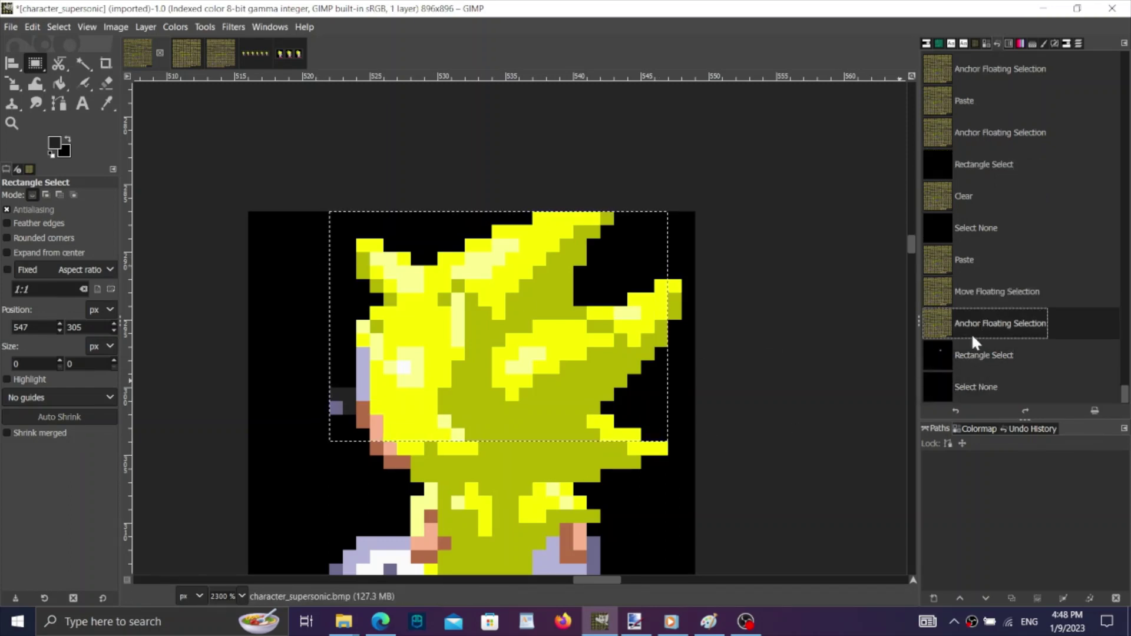
{"action": "left_click", "coordinate": [782, 310]}
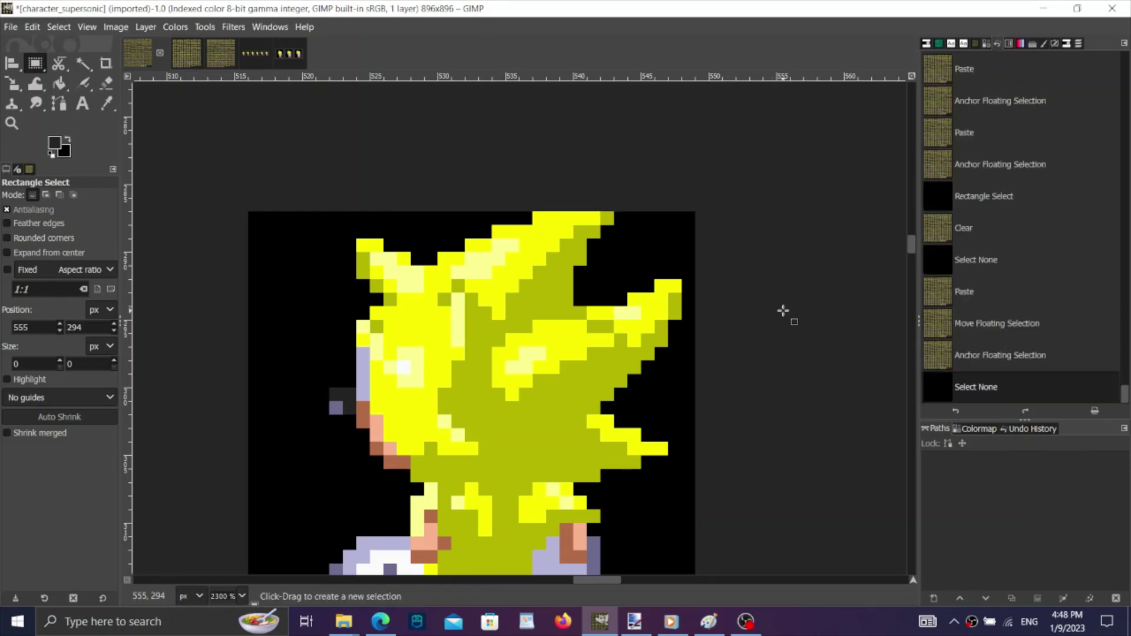
{"action": "left_click", "coordinate": [978, 352]}
{"action": "left_click", "coordinate": [821, 362]}
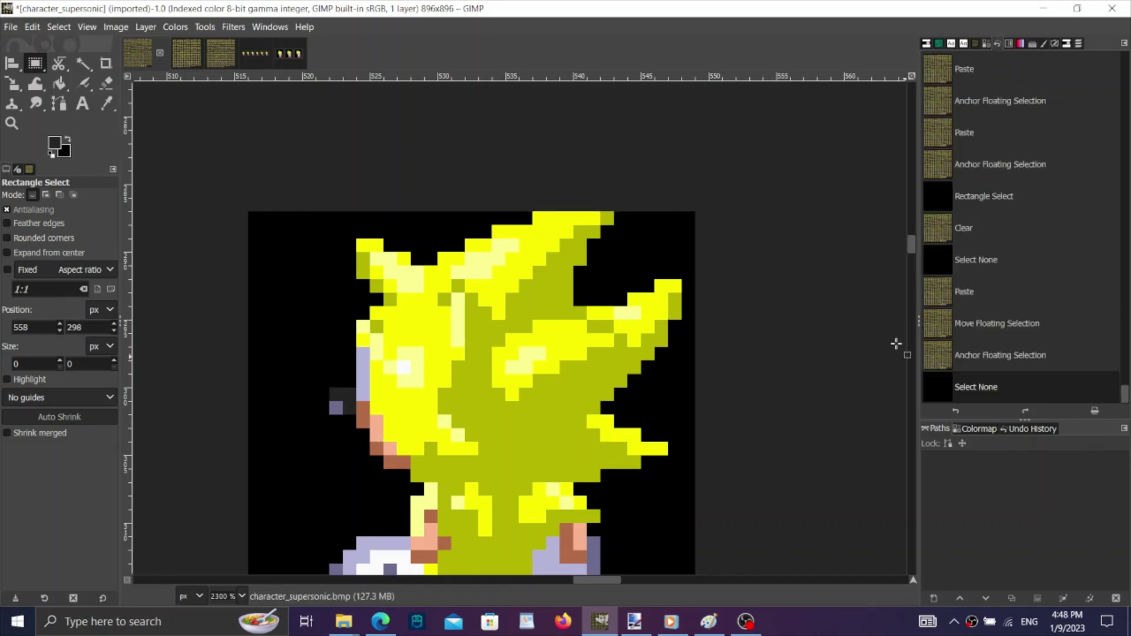
Copy the 26 × 18 px head at 522, 287 from the half-turned standing sprite and roll the history back before the selection.
{"action": "left_click_drag", "start_coordinate": [342, 221], "coordinate": [682, 454]}
{"action": "left_click_drag", "start_coordinate": [358, 346], "coordinate": [346, 351]}
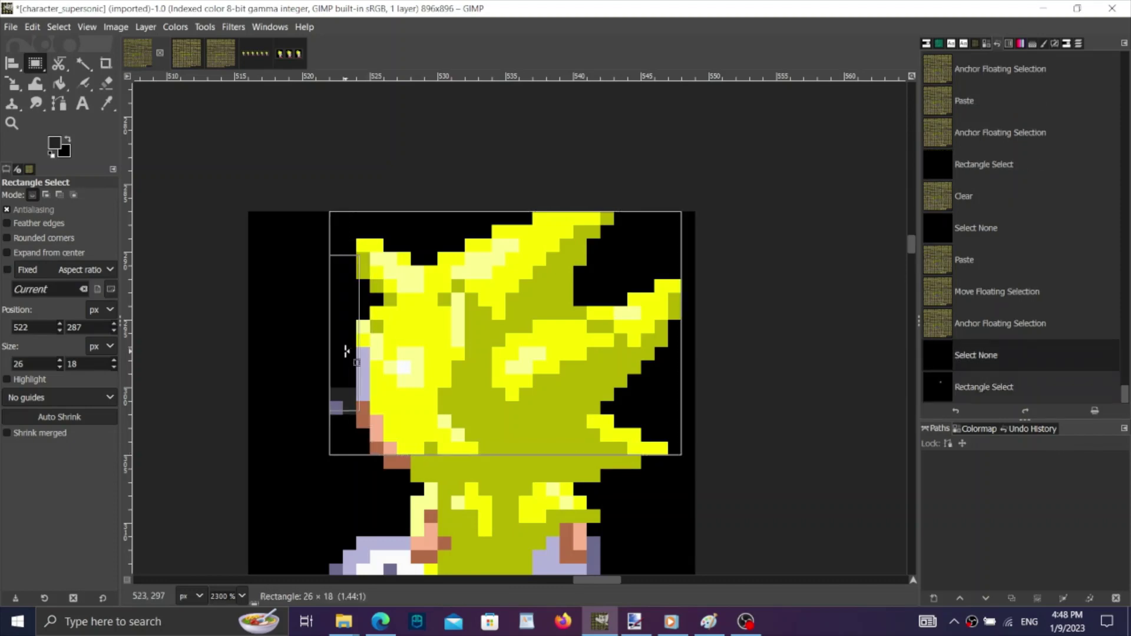
{"action": "key", "text": "ctrl+c"}
{"action": "left_click", "coordinate": [927, 355]}
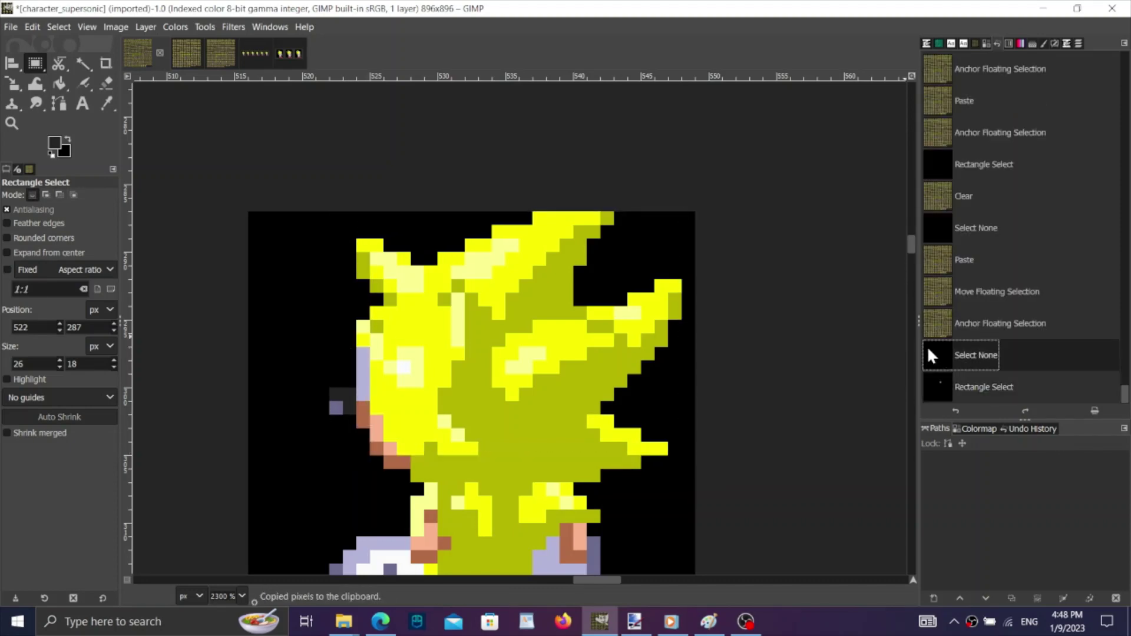
Paste the head at 688, 687 on the crouching sprite turned half away to the left, compare with the old head, and anchor it.
{"action": "scroll", "coordinate": [470, 396], "scroll_direction": "down", "scroll_amount": 19}
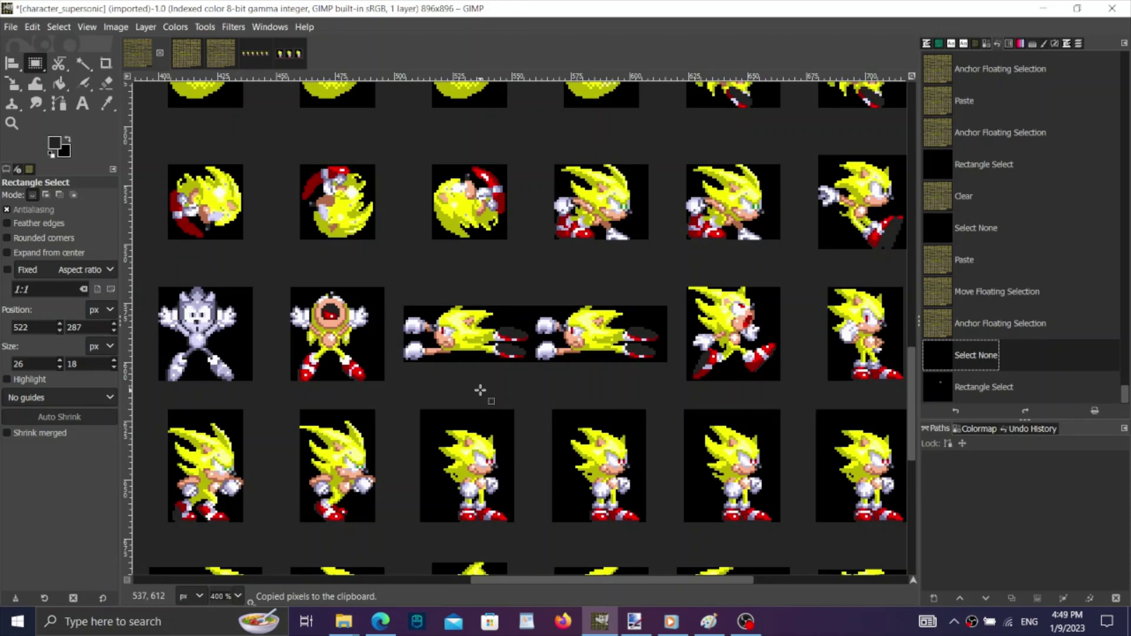
{"action": "scroll", "coordinate": [480, 390], "scroll_direction": "down", "scroll_amount": 2}
{"action": "scroll", "coordinate": [480, 389], "scroll_direction": "right", "scroll_amount": 3}
{"action": "scroll", "coordinate": [735, 524], "scroll_direction": "up", "scroll_amount": 3}
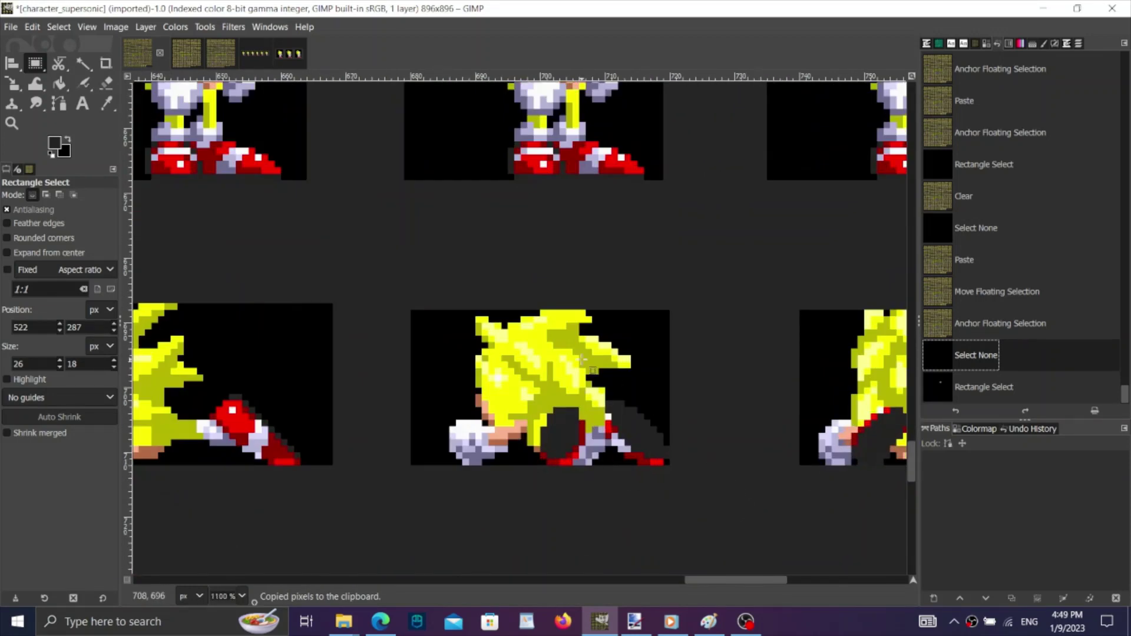
{"action": "scroll", "coordinate": [540, 369], "scroll_direction": "up", "scroll_amount": 3}
{"action": "key", "text": "ctrl+v"}
{"action": "left_click_drag", "start_coordinate": [532, 403], "coordinate": [559, 439]}
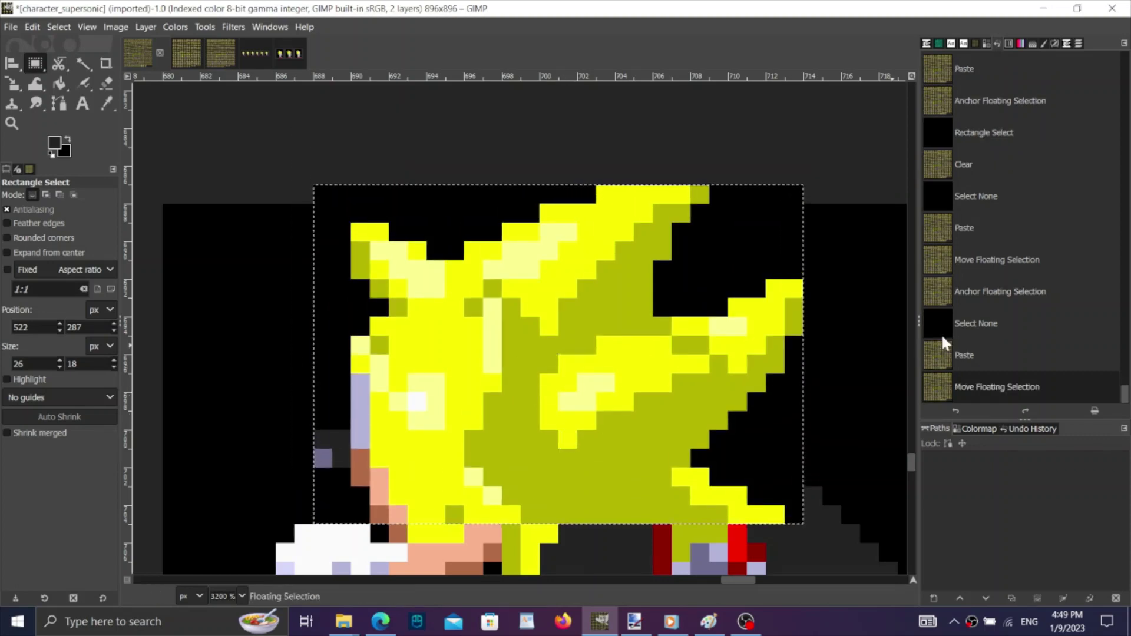
{"action": "left_click", "coordinate": [949, 305]}
{"action": "left_click", "coordinate": [989, 387]}
{"action": "left_click", "coordinate": [996, 298]}
{"action": "left_click", "coordinate": [1015, 377]}
{"action": "left_click", "coordinate": [772, 141]}
{"action": "scroll", "coordinate": [471, 311], "scroll_direction": "down", "scroll_amount": 2}
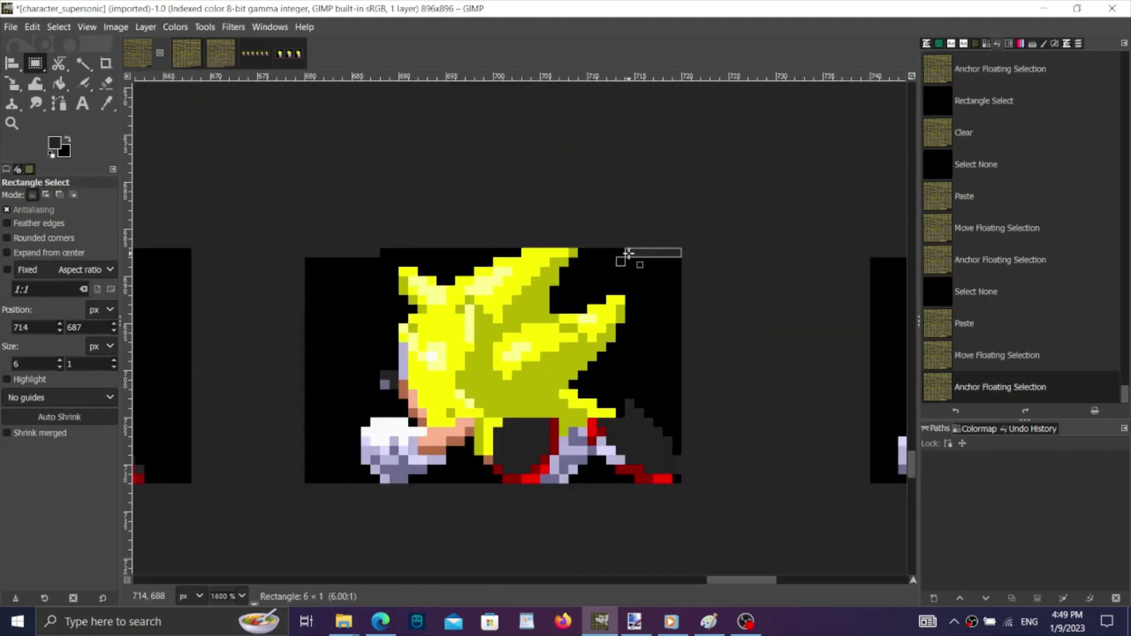
Fill the missing 1 px strips on both sides of the pasted head along the frame's upper edge with black, and clear the selection.
{"action": "left_click_drag", "start_coordinate": [627, 253], "coordinate": [628, 254]}
{"action": "key", "text": "Delete"}
{"action": "key", "text": "ctrl+shift+a"}
{"action": "left_click_drag", "start_coordinate": [388, 253], "coordinate": [311, 258]}
{"action": "key", "text": "Delete"}
{"action": "key", "text": "ctrl+shift+a"}
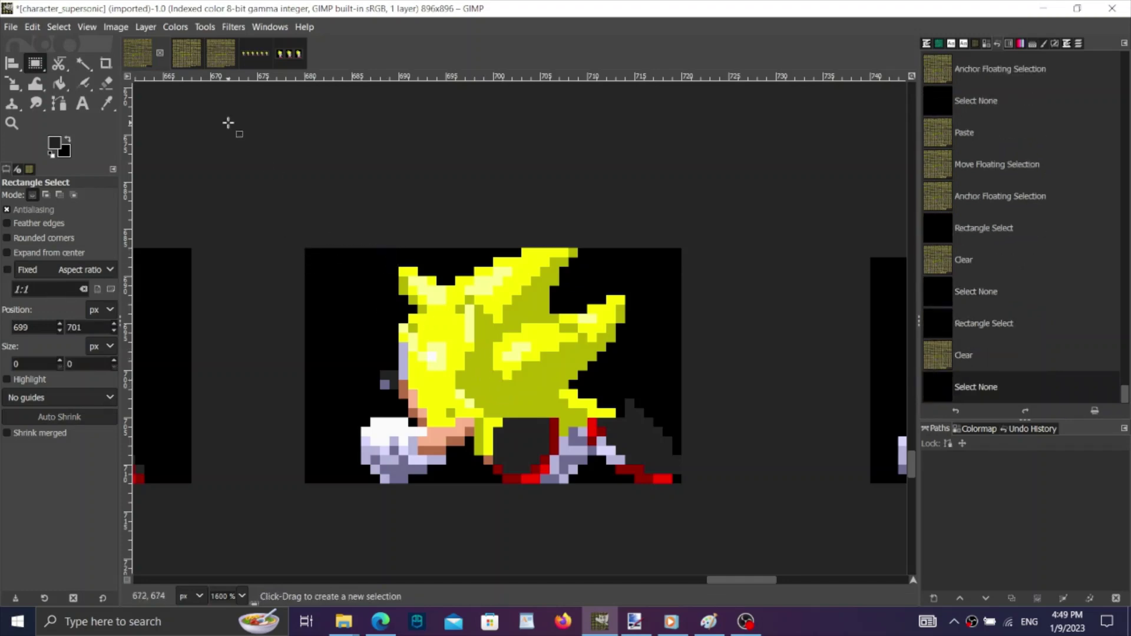
Copy the 10 × 10 px rear shoe at 710, 702 from the same crouching sprite in the third sheet version and return to the first.
{"action": "left_click", "coordinate": [210, 60]}
{"action": "scroll", "coordinate": [567, 410], "scroll_direction": "down", "scroll_amount": 2}
{"action": "scroll", "coordinate": [574, 406], "scroll_direction": "right", "scroll_amount": 12}
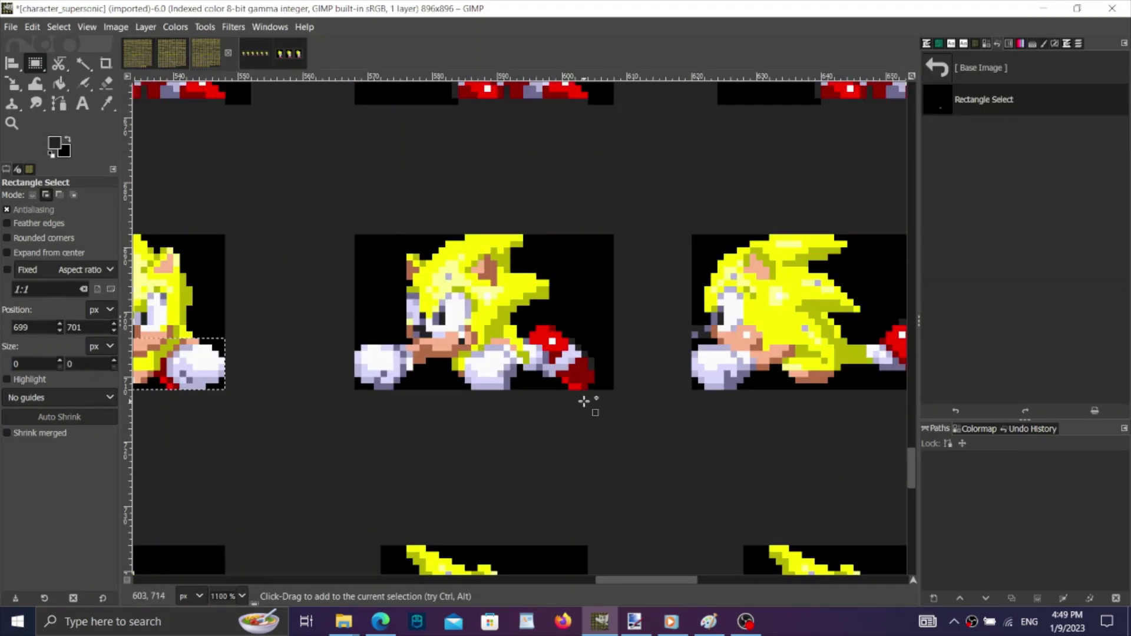
{"action": "left_click", "coordinate": [972, 70]}
{"action": "scroll", "coordinate": [727, 321], "scroll_direction": "up", "scroll_amount": 2}
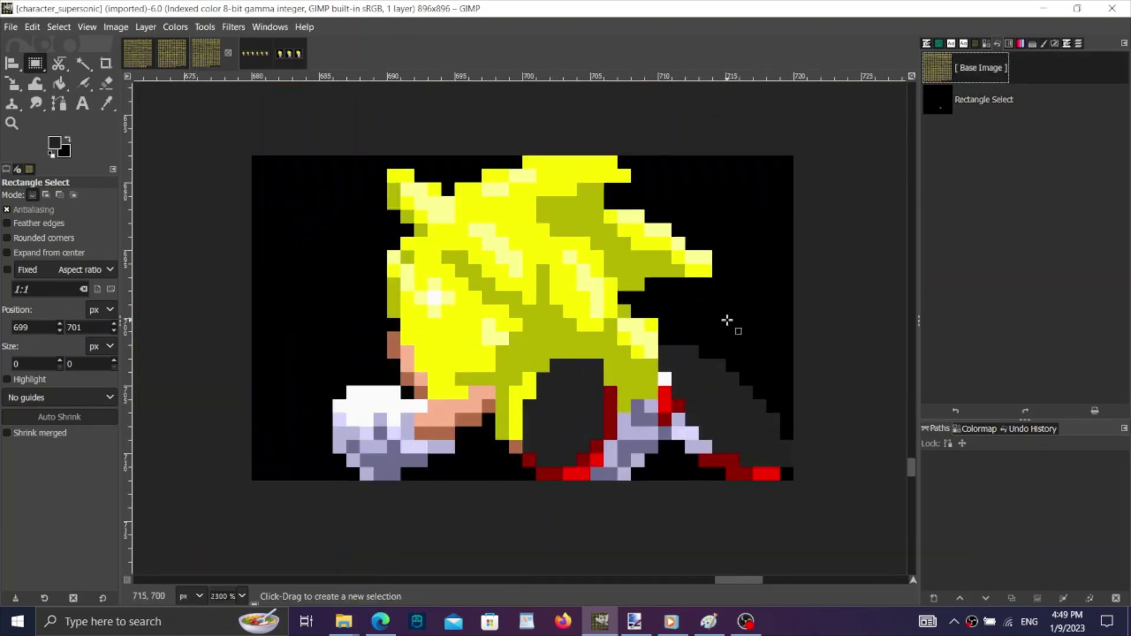
{"action": "scroll", "coordinate": [653, 356], "scroll_direction": "up", "scroll_amount": 1}
{"action": "left_click_drag", "start_coordinate": [644, 343], "coordinate": [828, 528]}
{"action": "key", "text": "ctrl+c"}
{"action": "left_click", "coordinate": [138, 54]}
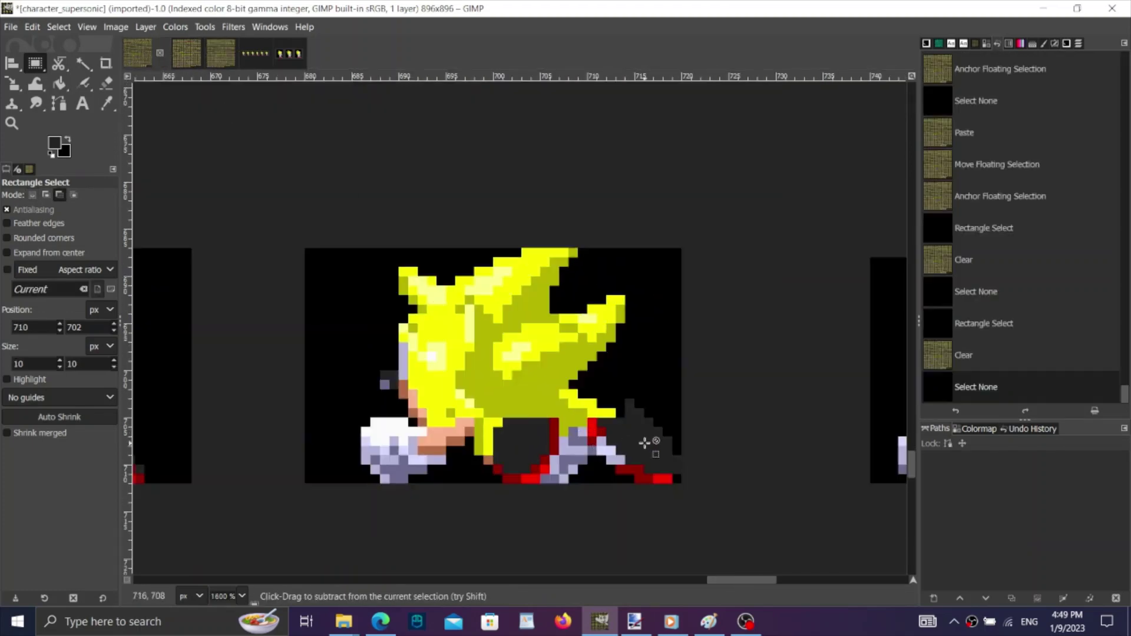
Paste the rear shoe at 710, 702 on the half-turned crouching sprite, compare before and after, and anchor it.
{"action": "scroll", "coordinate": [646, 444], "scroll_direction": "up", "scroll_amount": 4}
{"action": "key", "text": "ctrl+v"}
{"action": "scroll", "coordinate": [543, 312], "scroll_direction": "down", "scroll_amount": 1}
{"action": "left_click_drag", "start_coordinate": [554, 347], "coordinate": [587, 355]}
{"action": "left_click", "coordinate": [1022, 409]}
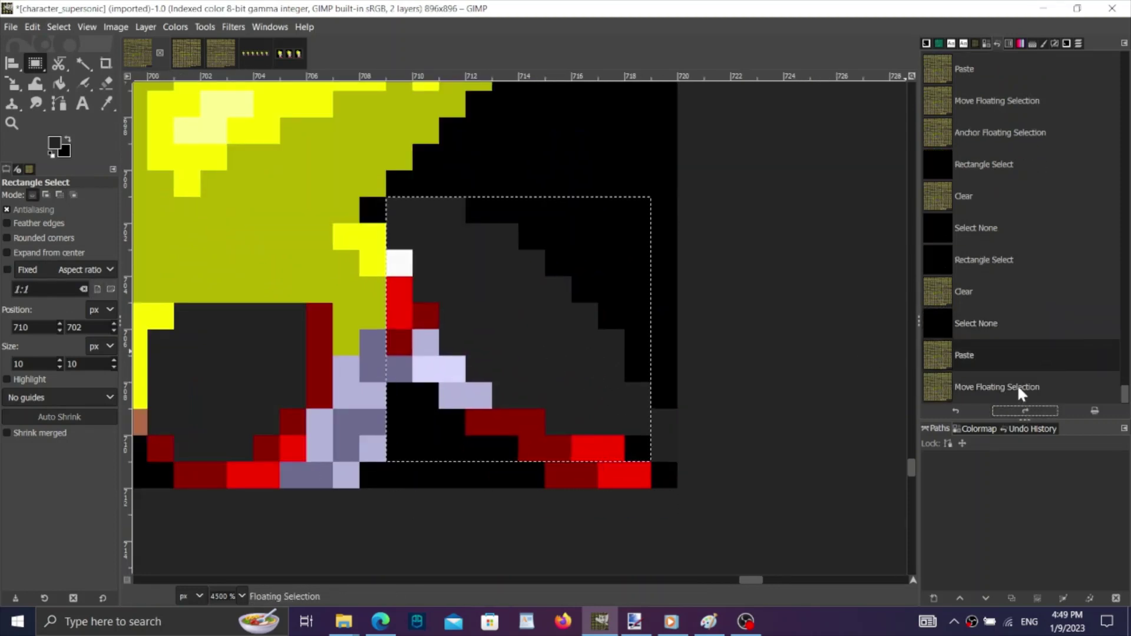
{"action": "left_click", "coordinate": [1018, 387]}
{"action": "left_click", "coordinate": [994, 313]}
{"action": "left_click", "coordinate": [989, 383]}
{"action": "left_click", "coordinate": [889, 225]}
{"action": "scroll", "coordinate": [785, 280], "scroll_direction": "down", "scroll_amount": 3}
{"action": "scroll", "coordinate": [505, 226], "scroll_direction": "up", "scroll_amount": 1}
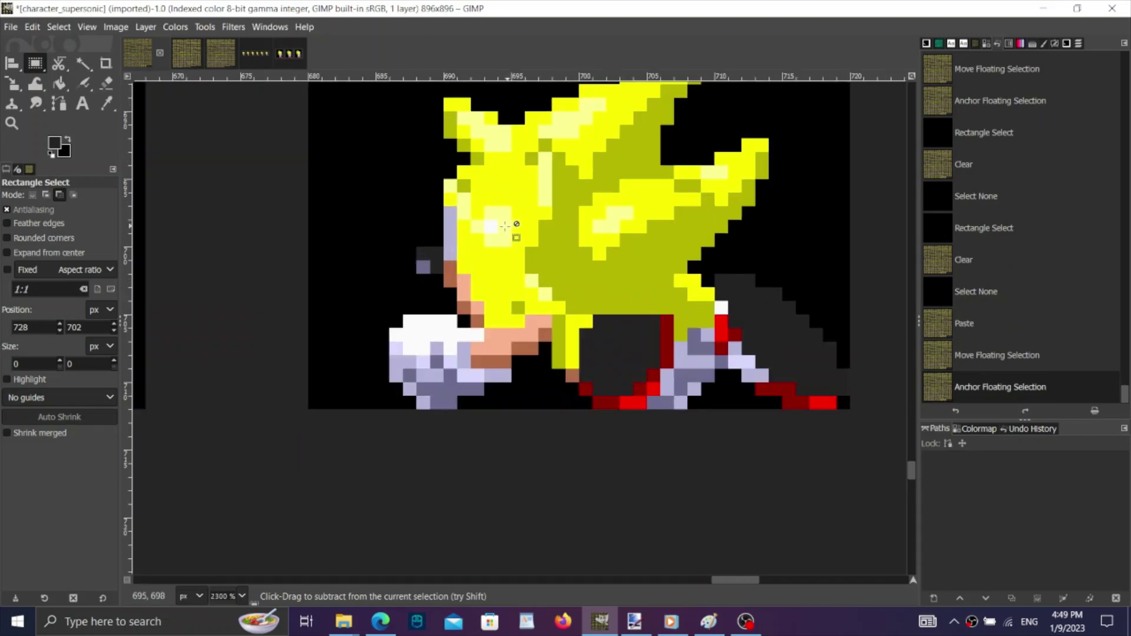
Copy the 6 × 9 px front shoe sole at 700, 703 from the third sheet version and return to the first.
{"action": "left_click", "coordinate": [223, 52]}
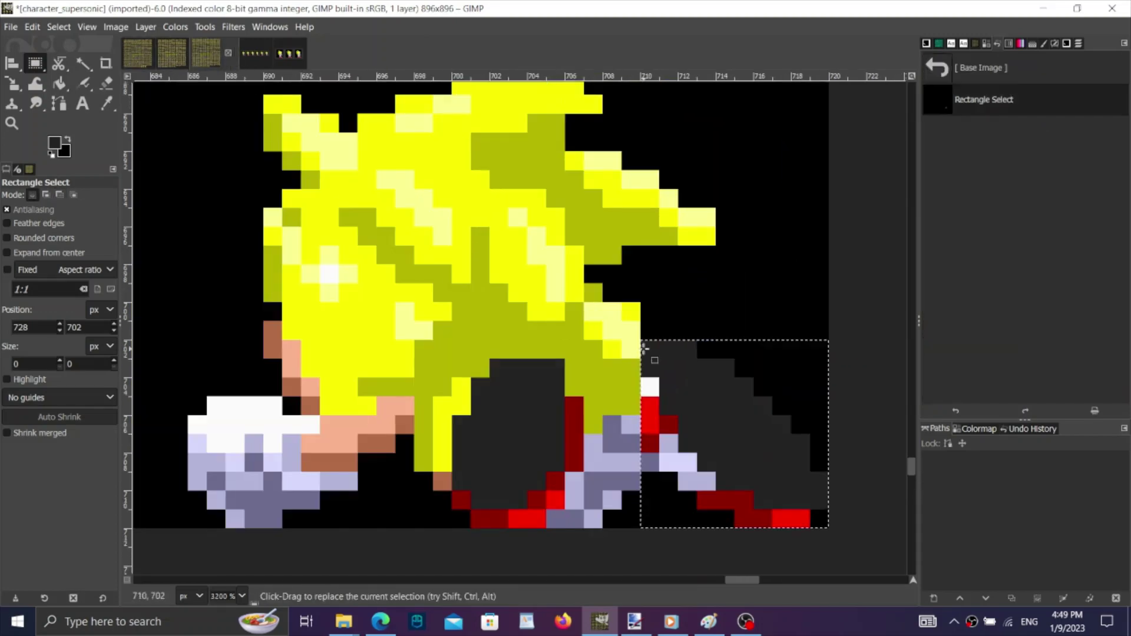
{"action": "key", "text": "ctrl+z"}
{"action": "scroll", "coordinate": [441, 400], "scroll_direction": "down", "scroll_amount": 2}
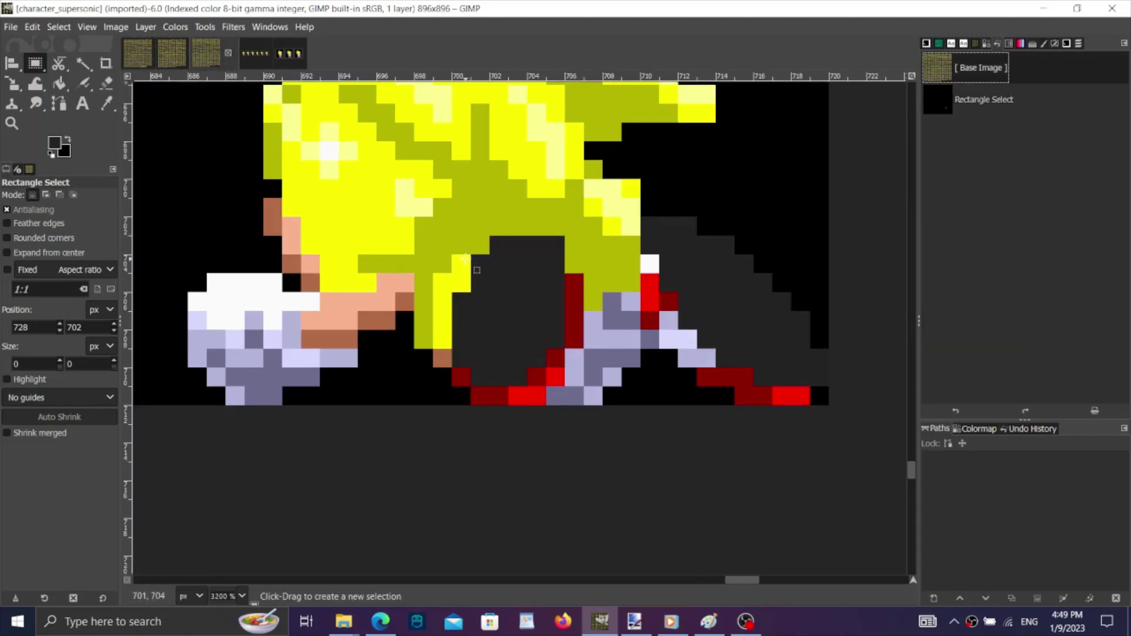
{"action": "left_click_drag", "start_coordinate": [464, 241], "coordinate": [574, 405]}
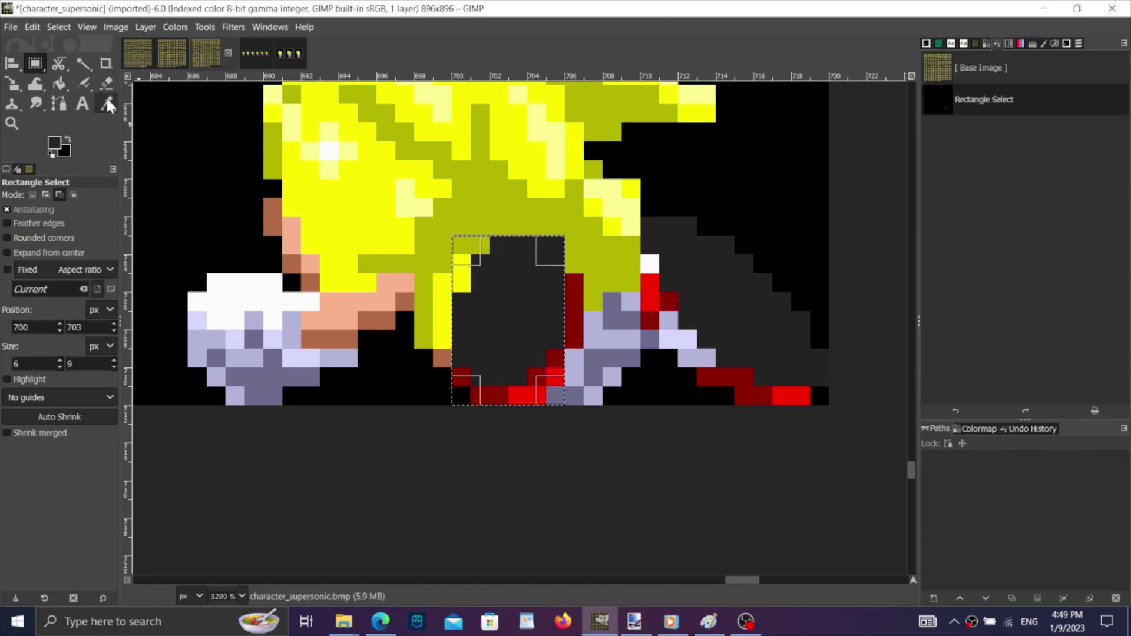
{"action": "key", "text": "ctrl+c"}
{"action": "left_click", "coordinate": [141, 59]}
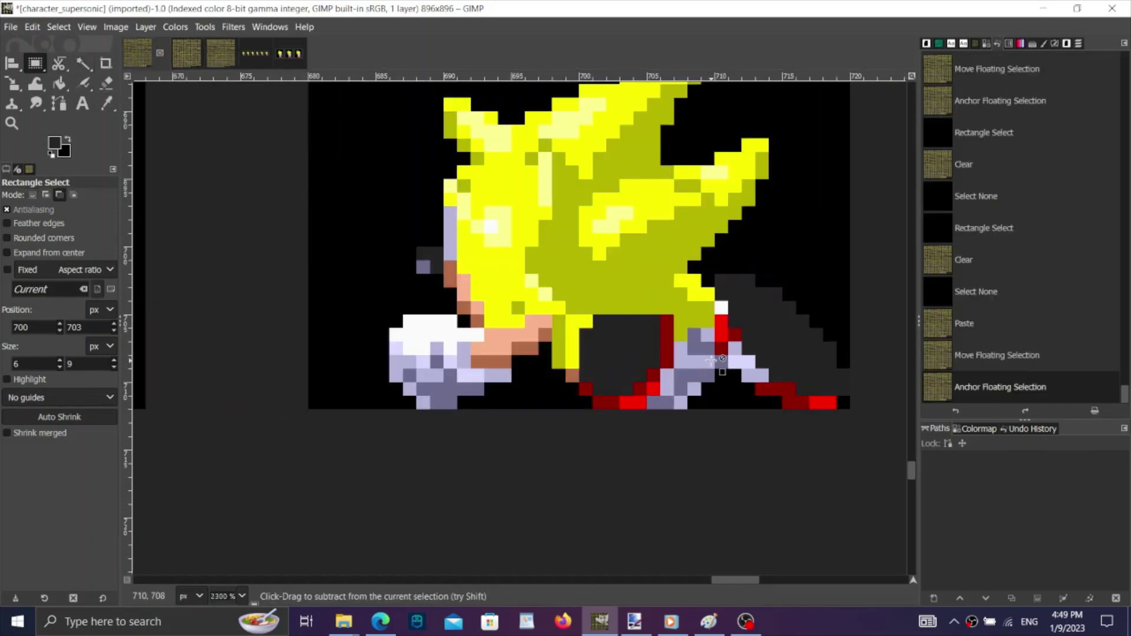
Paste the front shoe sole at 700, 703 on the half-turned crouching sprite, compare before and after, and anchor it.
{"action": "scroll", "coordinate": [472, 386], "scroll_direction": "up", "scroll_amount": 5}
{"action": "key", "text": "ctrl+v"}
{"action": "left_click_drag", "start_coordinate": [513, 396], "coordinate": [481, 398]}
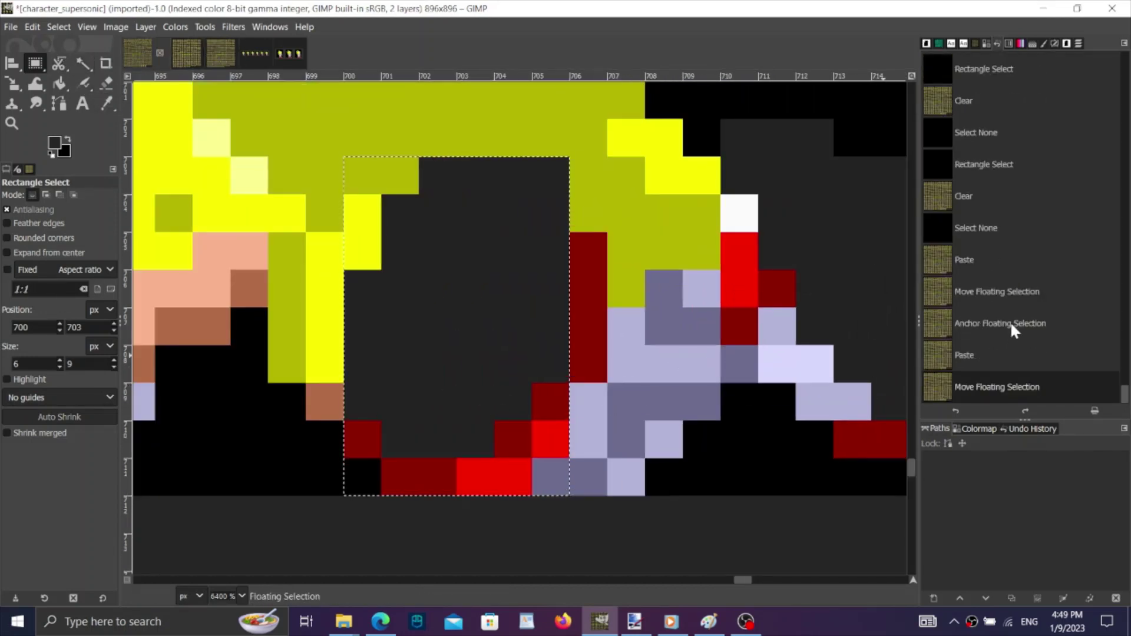
{"action": "left_click", "coordinate": [1009, 323]}
{"action": "left_click", "coordinate": [1016, 377]}
{"action": "left_click", "coordinate": [789, 313]}
{"action": "scroll", "coordinate": [465, 378], "scroll_direction": "down", "scroll_amount": 5}
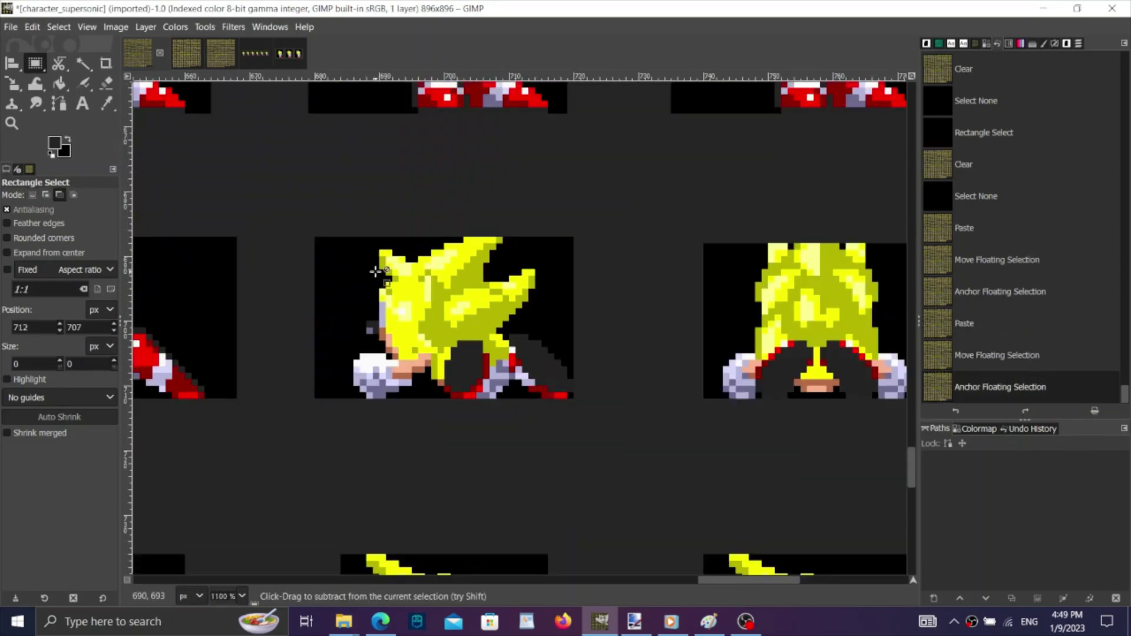
Select and copy the whole 40 × 25 px half-turned crouching sprite at 680, 687.
{"action": "scroll", "coordinate": [379, 272], "scroll_direction": "up", "scroll_amount": 1}
{"action": "left_click_drag", "start_coordinate": [299, 227], "coordinate": [665, 456]}
{"action": "key", "text": "ctrl+c"}
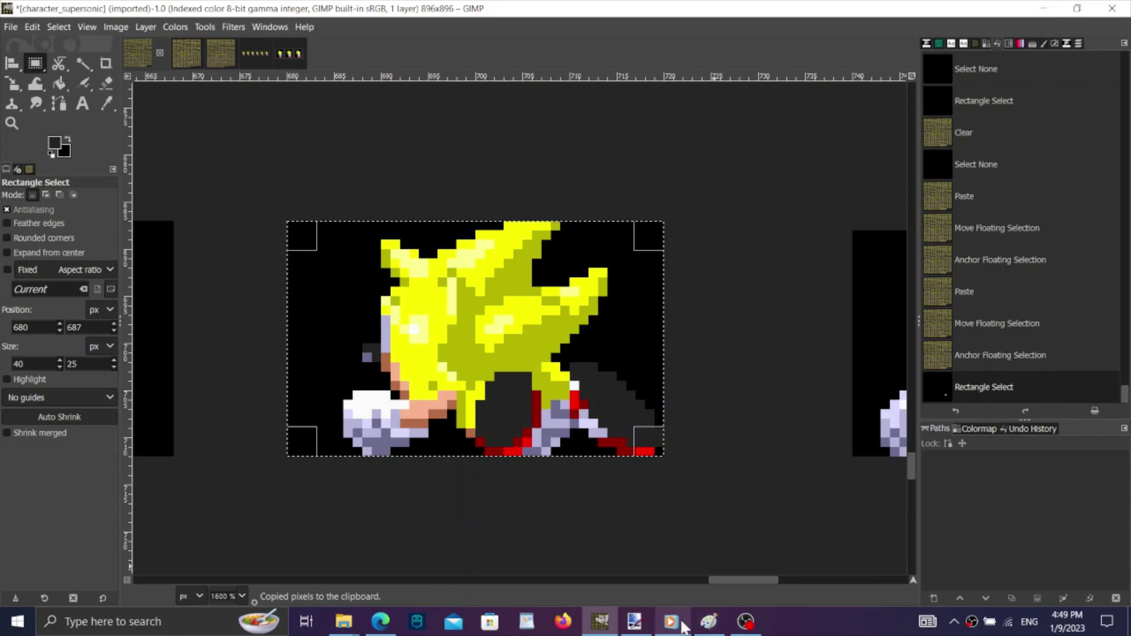
{"action": "left_click", "coordinate": [732, 627]}
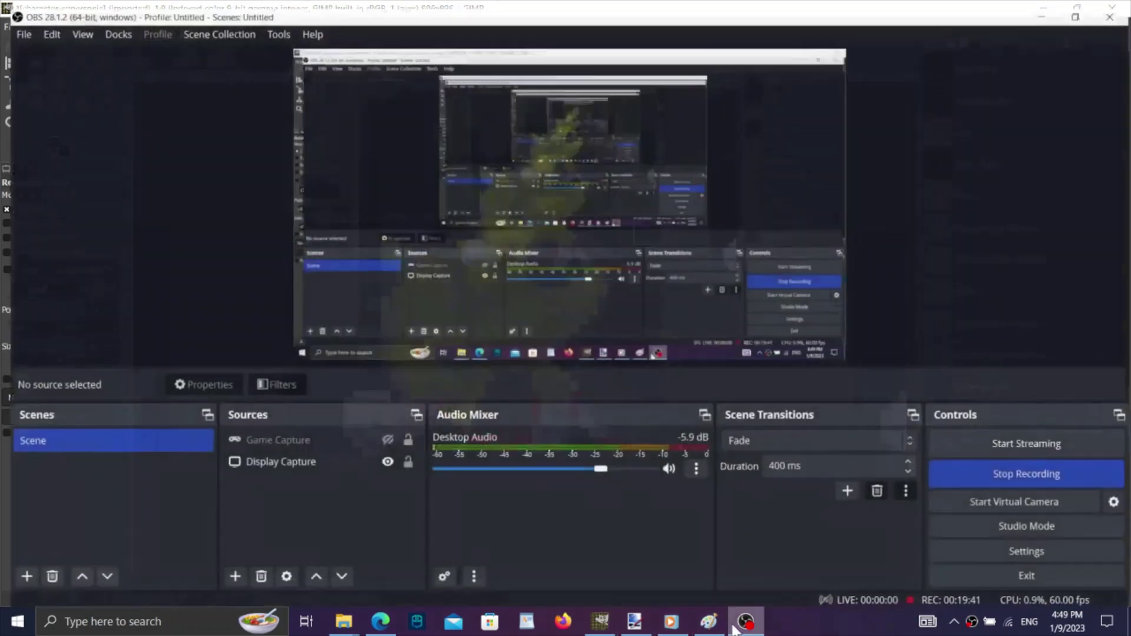